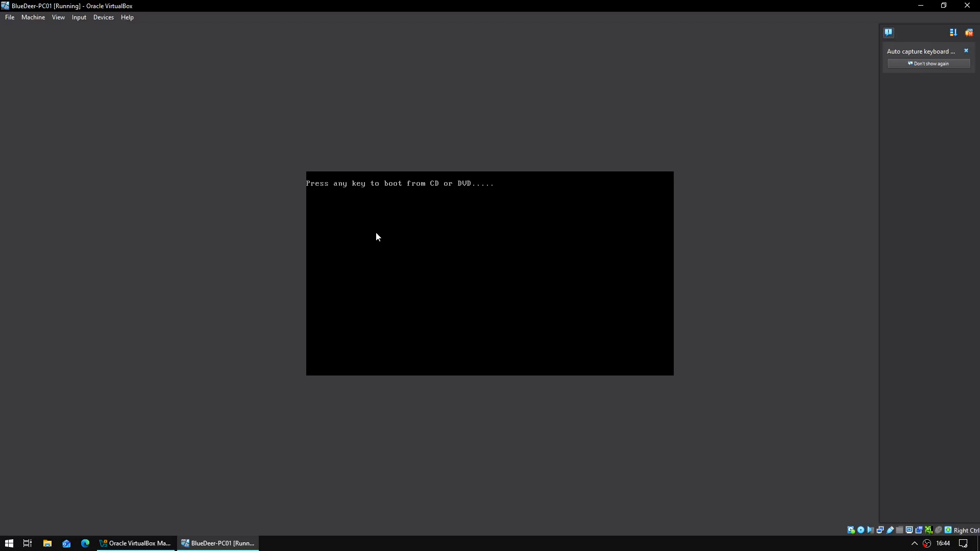
# - Boot PC01 from the installer disc, accept United Kingdom region and keyboard, and skip a second layout
pyautogui.press('Return')
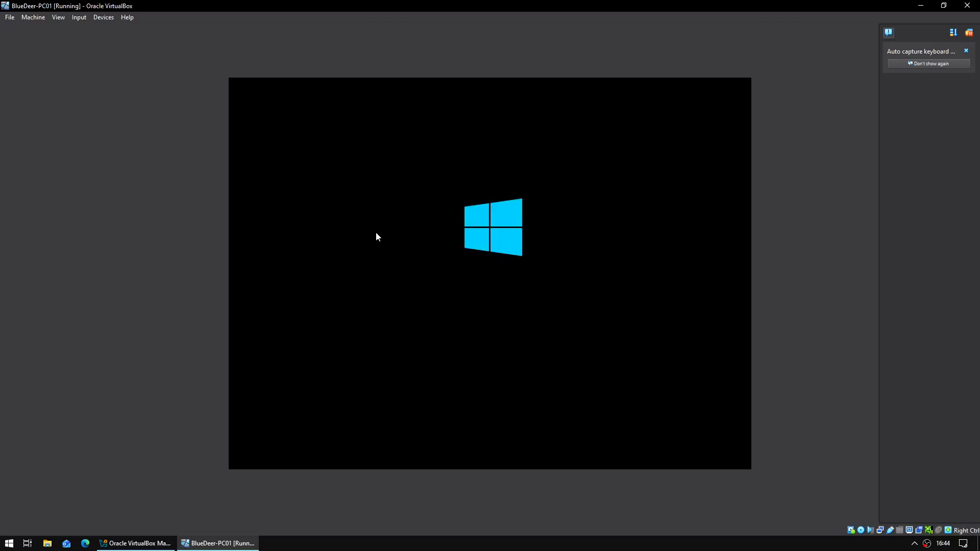
pyautogui.click(969, 32)
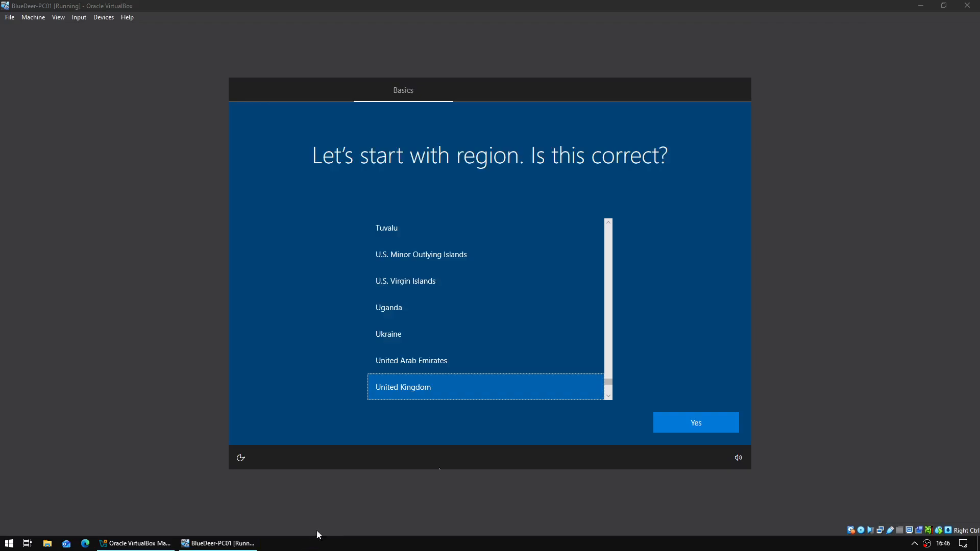
pyautogui.click(668, 423)
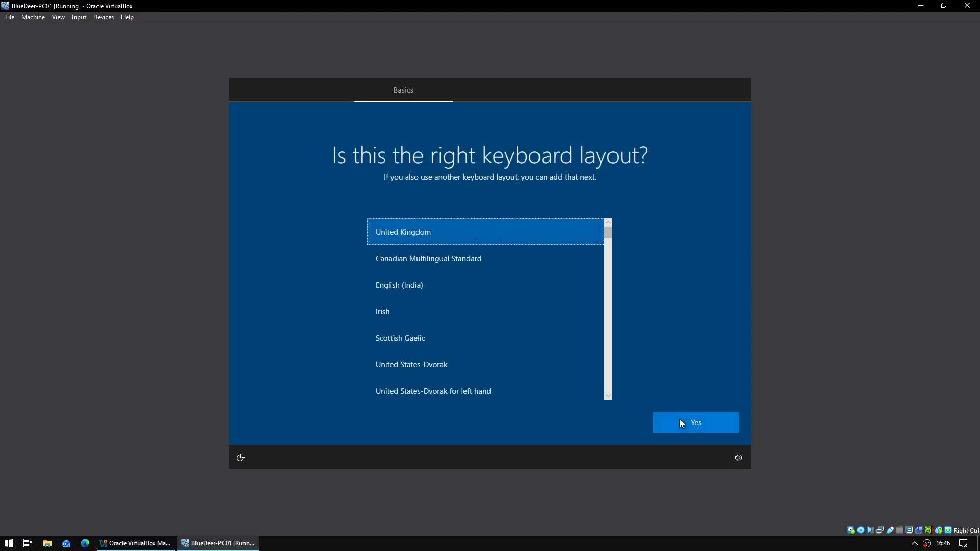
pyautogui.click(682, 423)
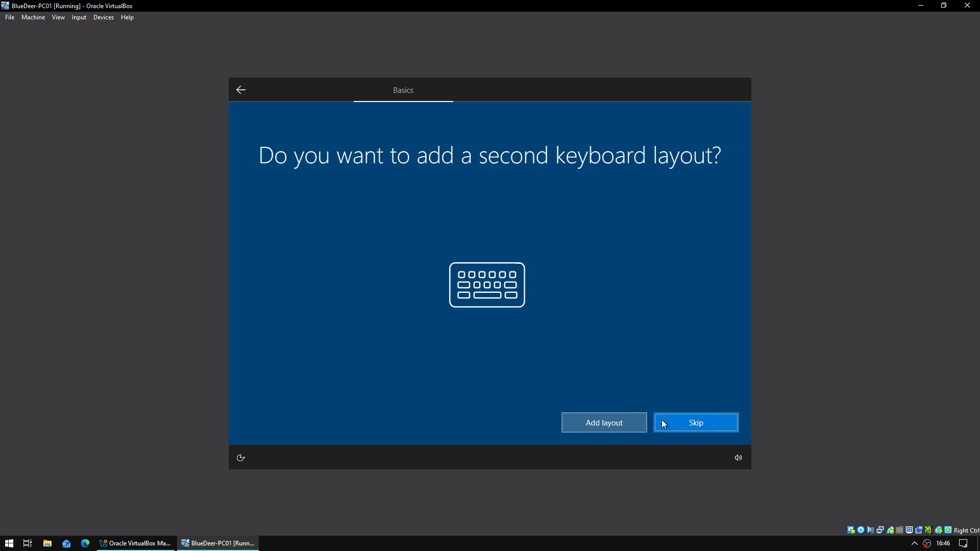
pyautogui.click(663, 424)
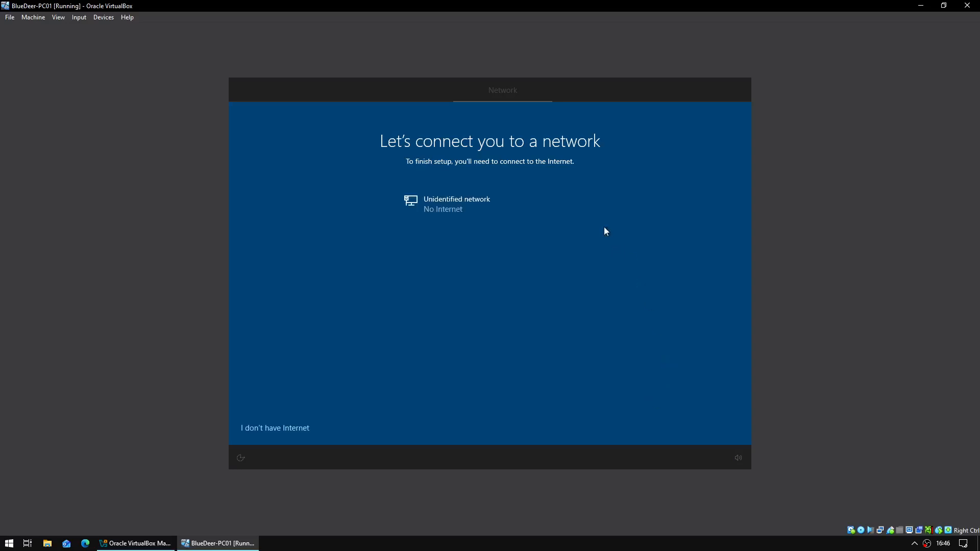
# - Continue offline with limited setup, create a local account name, and enter its password
pyautogui.click(266, 428)
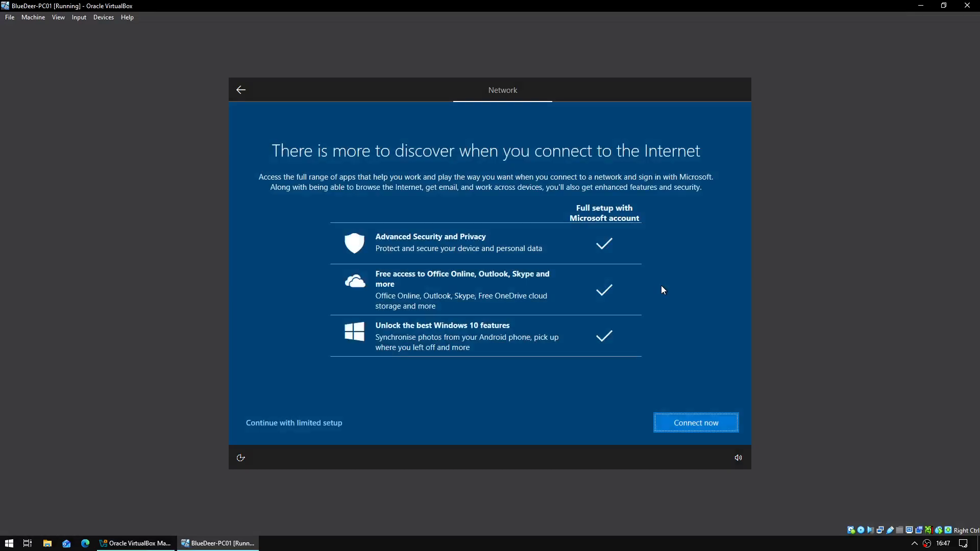
pyautogui.click(279, 426)
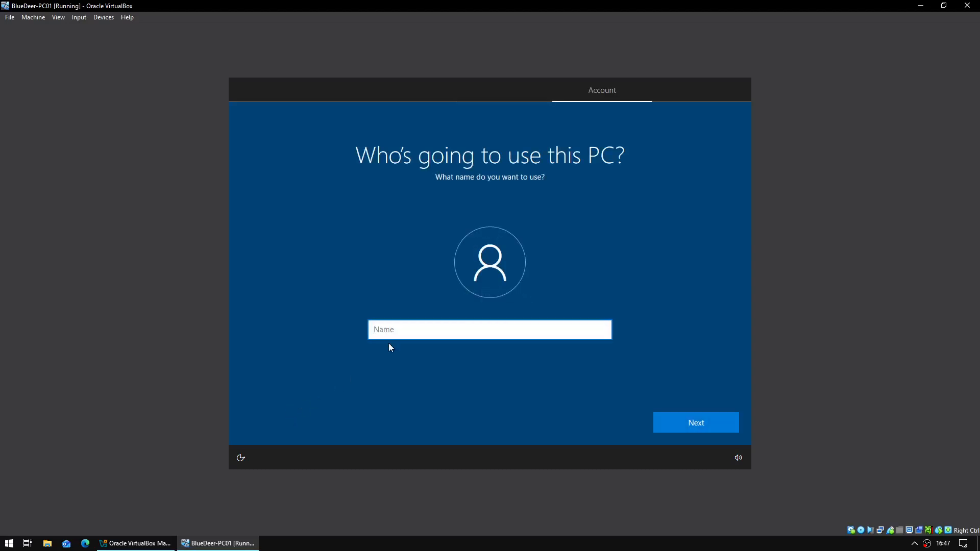
pyautogui.write('Administrator')
pyautogui.press('Return')
pyautogui.press('BackSpace')
pyautogui.press('BackSpace')
pyautogui.press('BackSpace')
pyautogui.press('BackSpace')
pyautogui.press('BackSpace')
pyautogui.press('BackSpace')
pyautogui.press('BackSpace')
pyautogui.press('BackSpace')
pyautogui.press('BackSpace')
pyautogui.press('BackSpace')
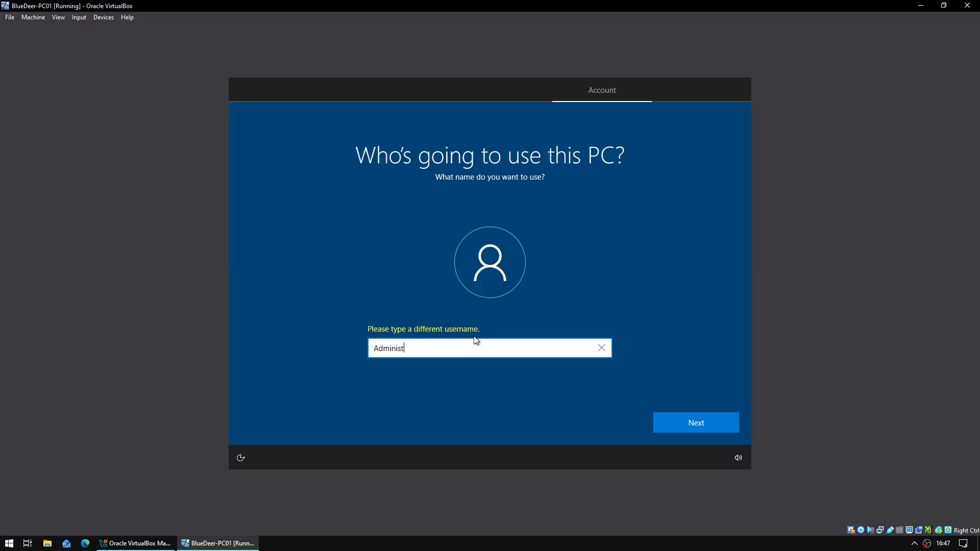
pyautogui.press('Return')
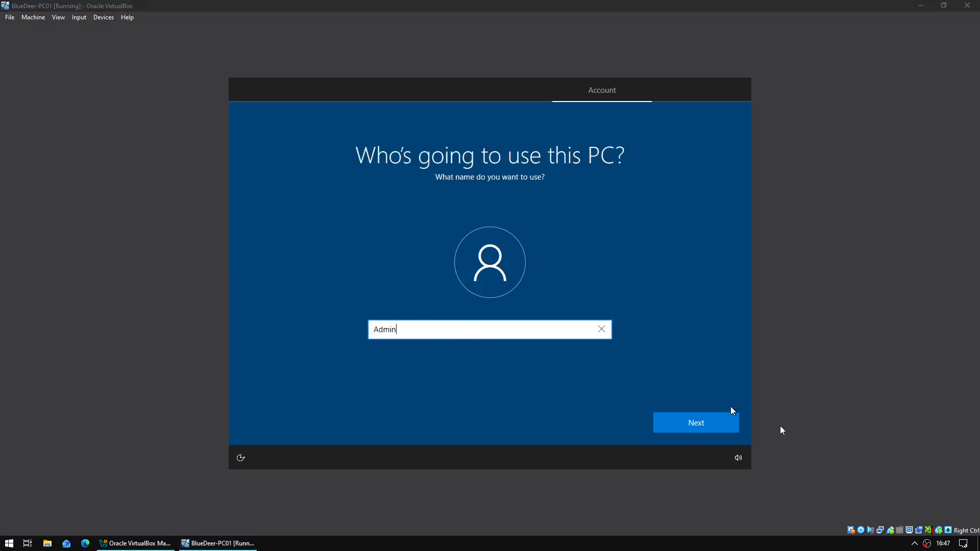
pyautogui.click(708, 431)
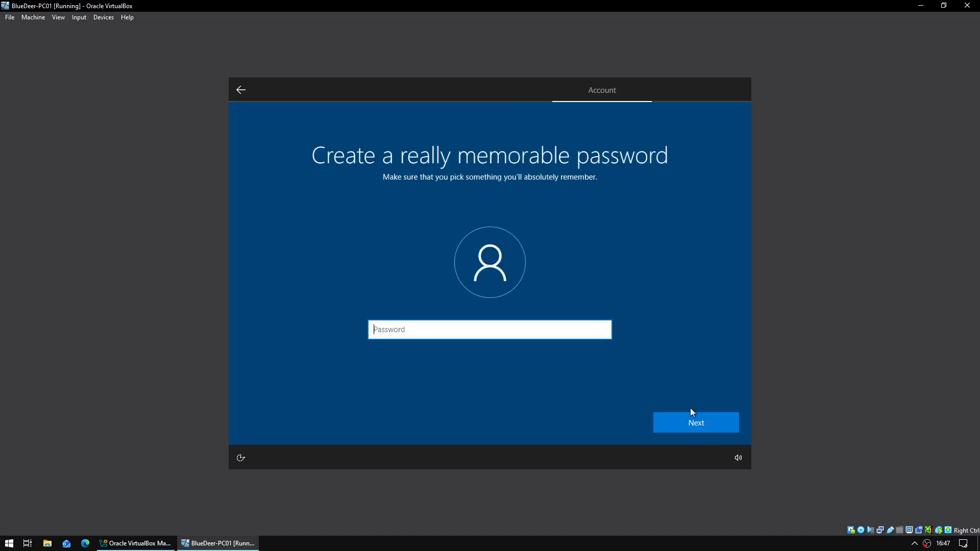
pyautogui.write('Password1234!')
pyautogui.press('Return')
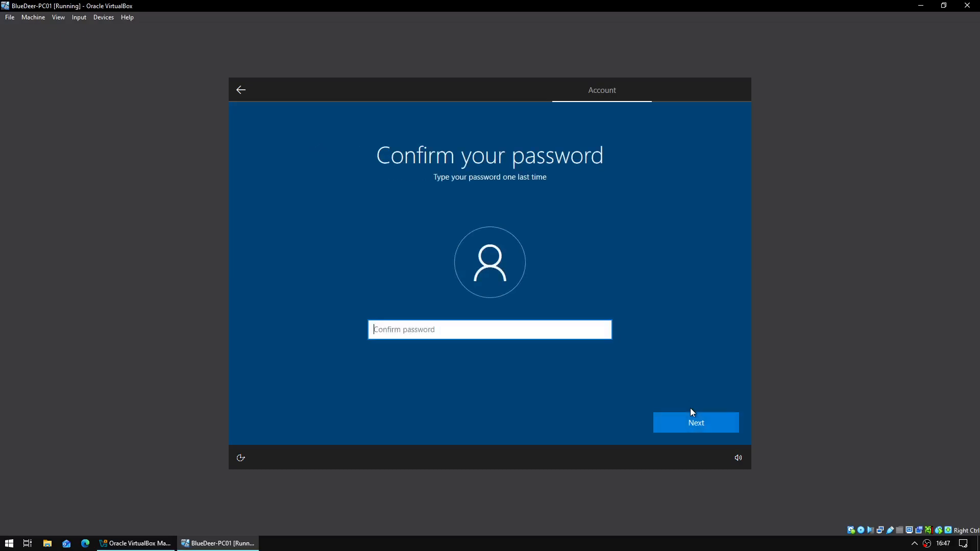
pyautogui.write('Password1234!')
# - Confirm the password and answer the first pet's name security question
pyautogui.click(692, 416)
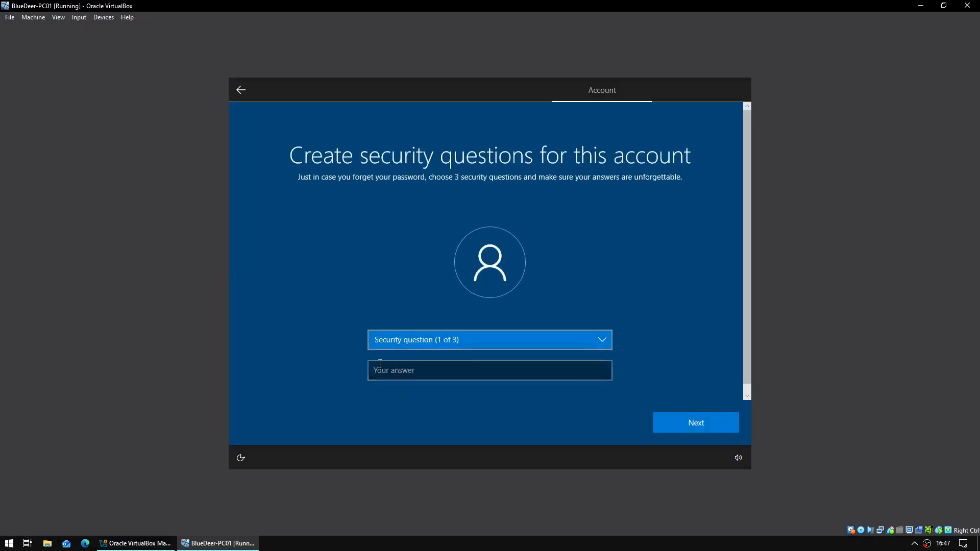
pyautogui.click(431, 343)
pyautogui.click(434, 347)
pyautogui.click(438, 371)
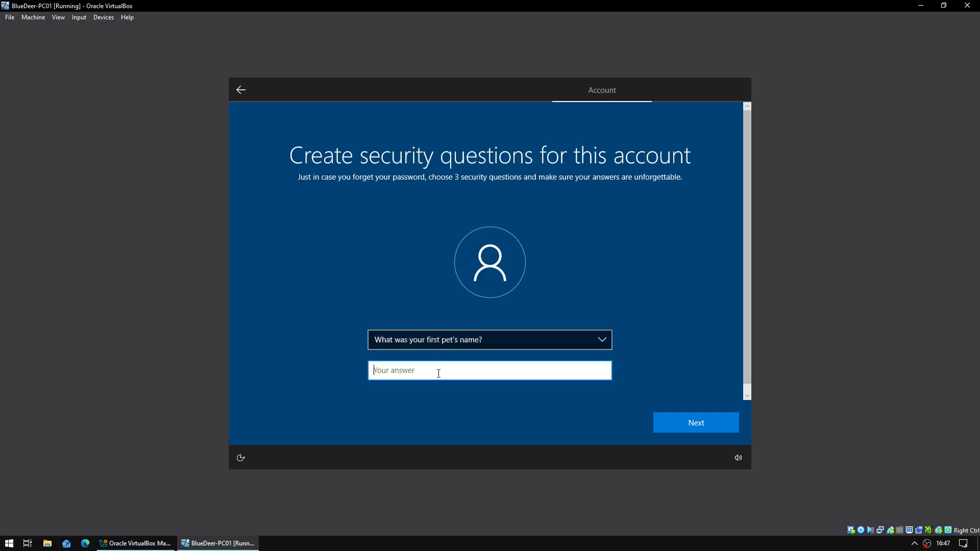
pyautogui.write('Admin')
pyautogui.press('Return')
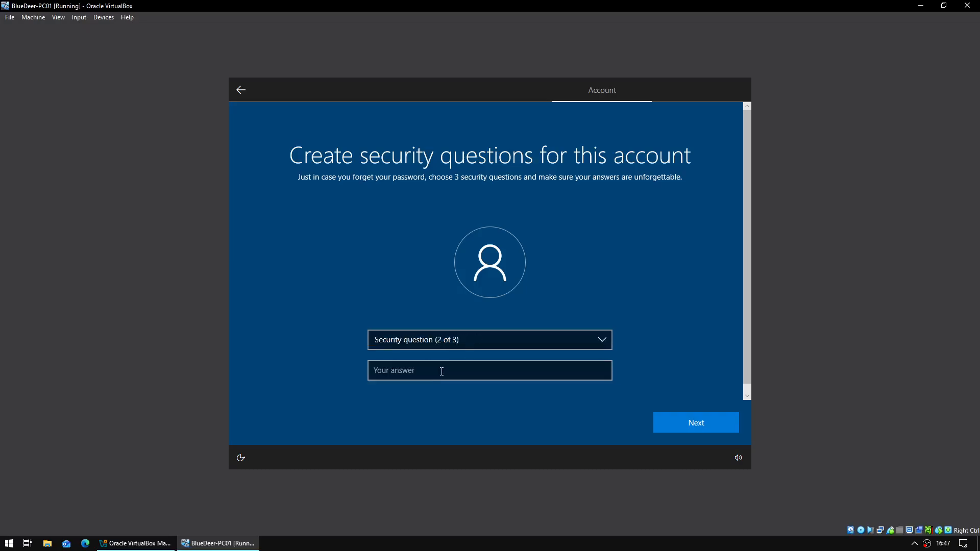
# - Answer the city-of-birth security question
pyautogui.click(462, 343)
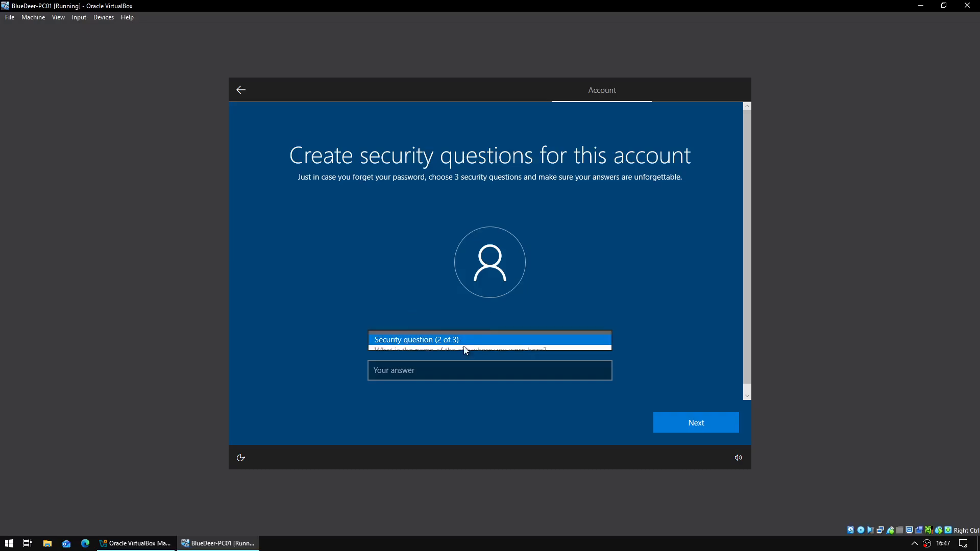
pyautogui.click(468, 351)
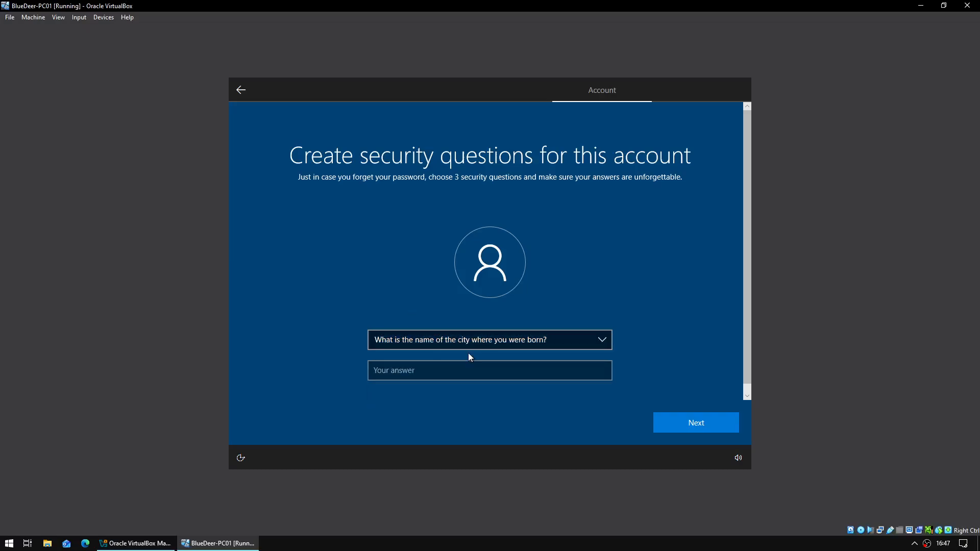
pyautogui.click(485, 372)
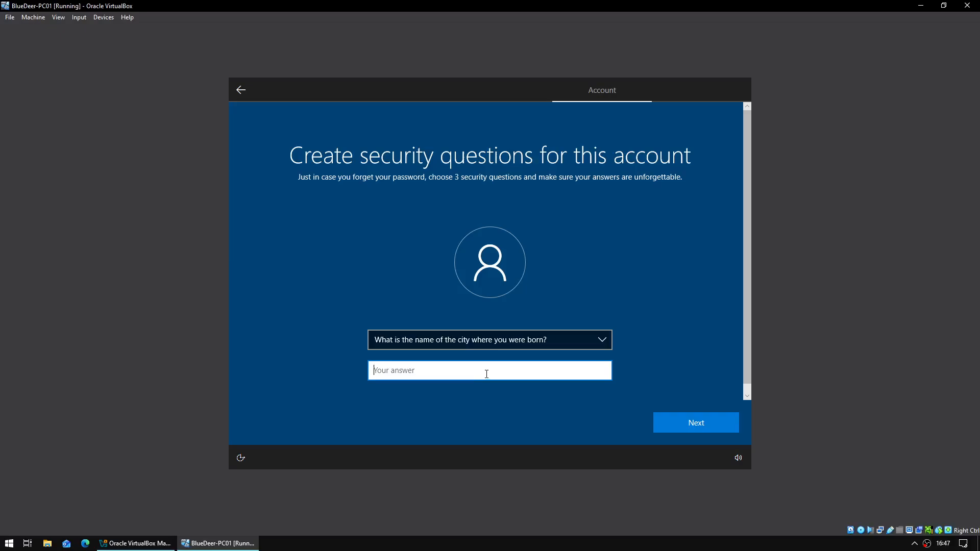
pyautogui.write('Admin')
pyautogui.press('Return')
# - Answer the childhood nickname security question and submit the security questions
pyautogui.click(506, 339)
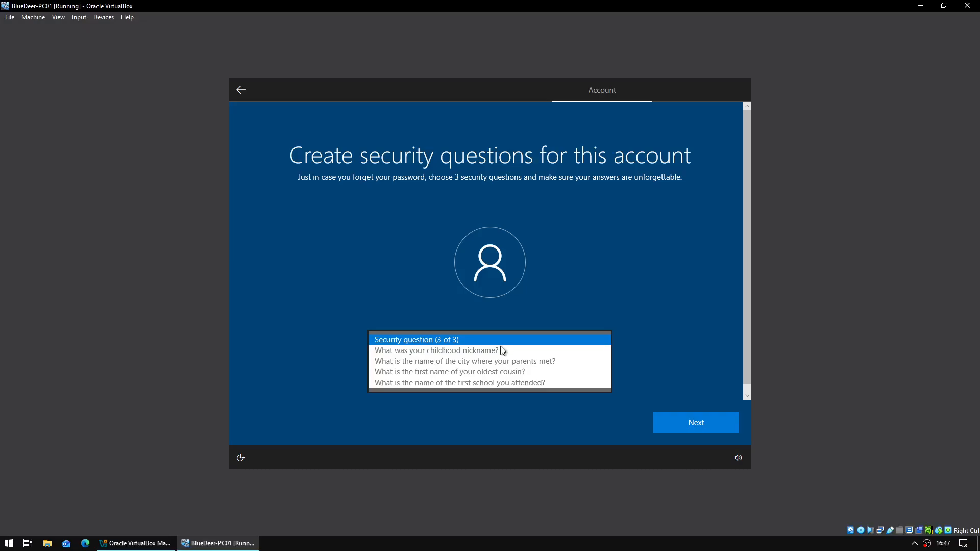
pyautogui.click(501, 349)
pyautogui.click(496, 370)
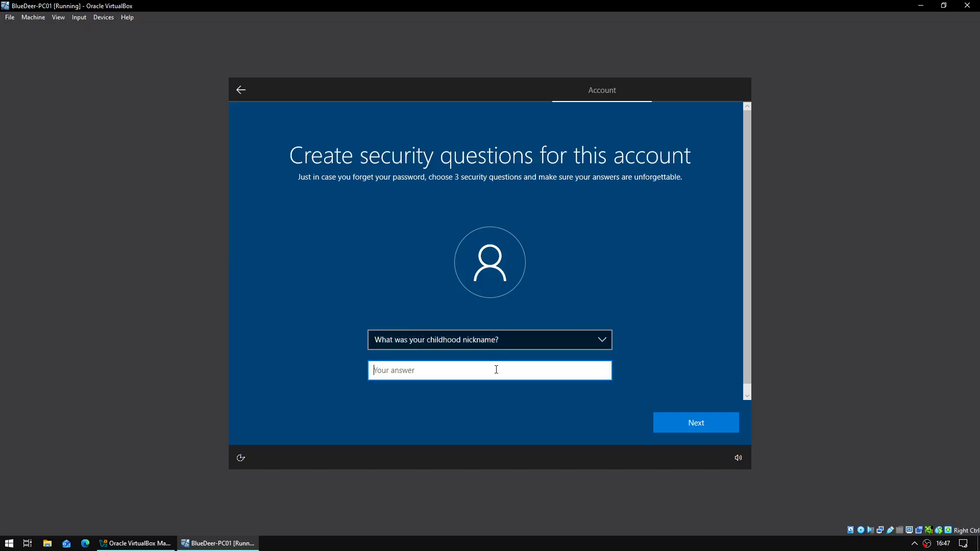
pyautogui.write('Admin')
pyautogui.press('Return')
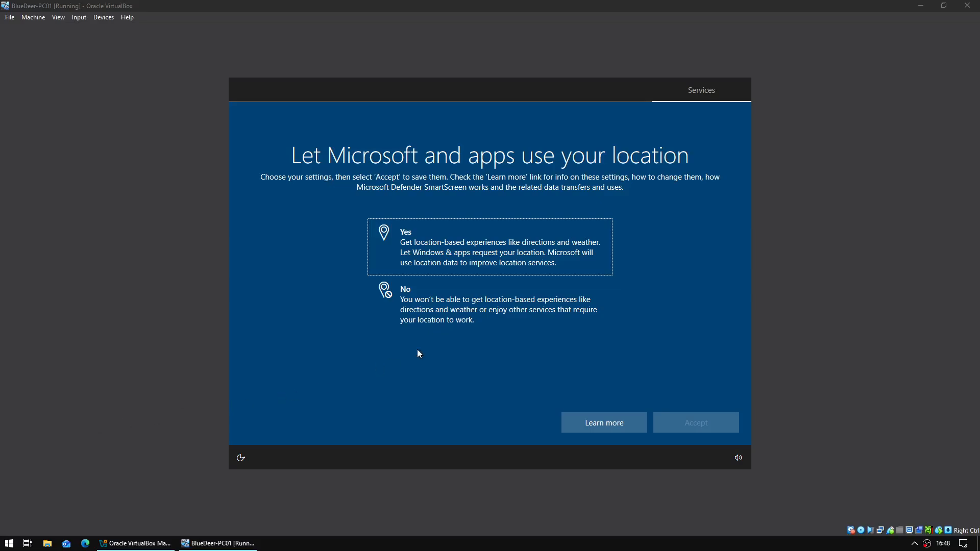
# - Turn off location and Find my device, and send only required diagnostic data
pyautogui.click(492, 305)
pyautogui.click(727, 430)
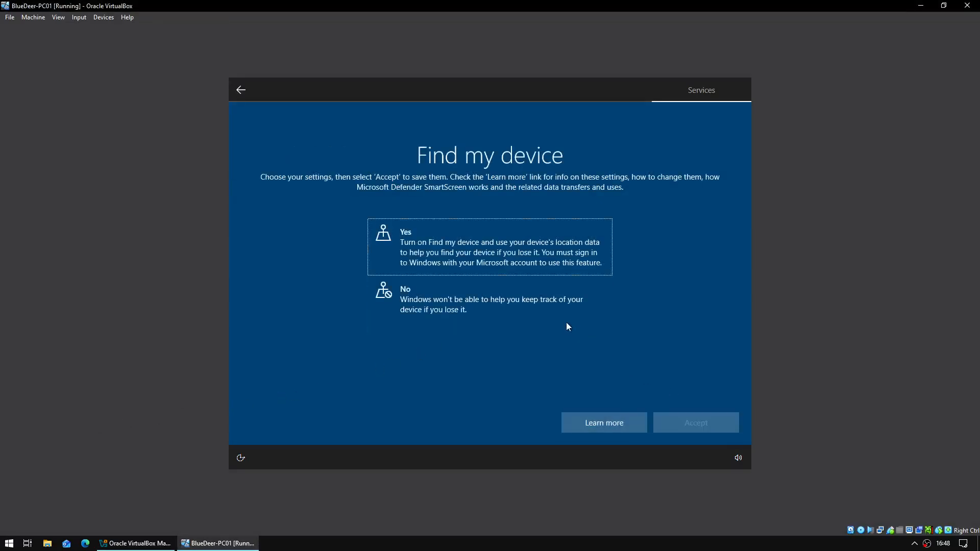
pyautogui.click(582, 317)
pyautogui.click(730, 426)
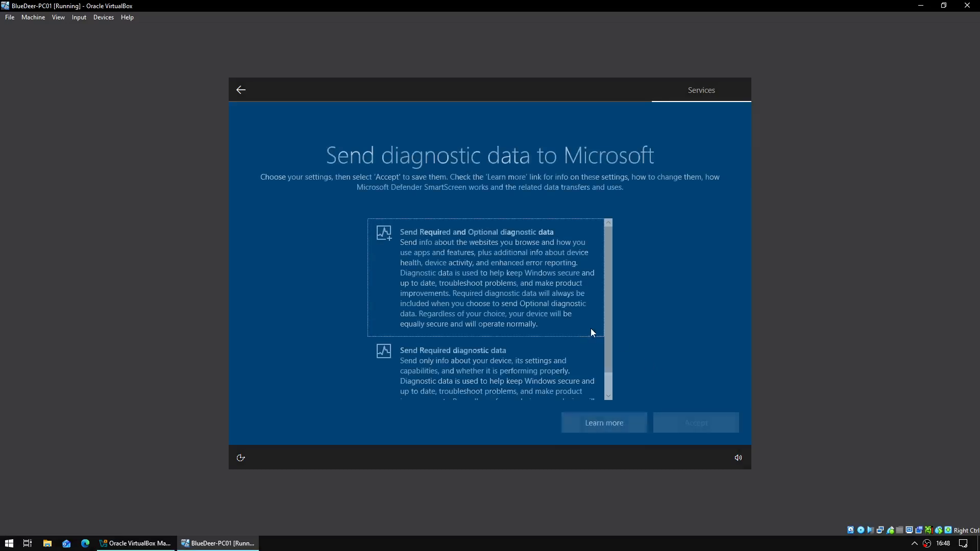
pyautogui.click(504, 400)
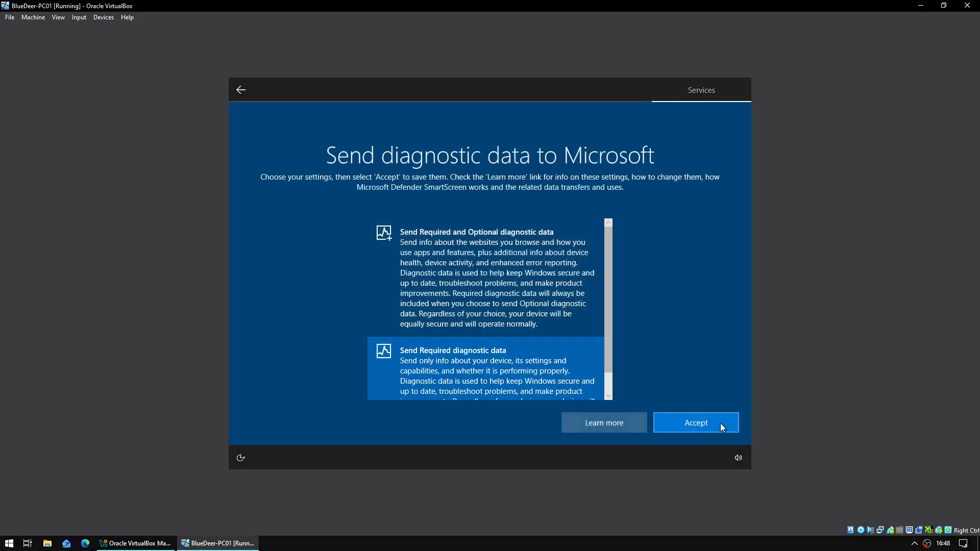
pyautogui.click(721, 423)
# - Decline inking and typing, tailored experiences and advertising ID, then skip Cortana
pyautogui.click(528, 321)
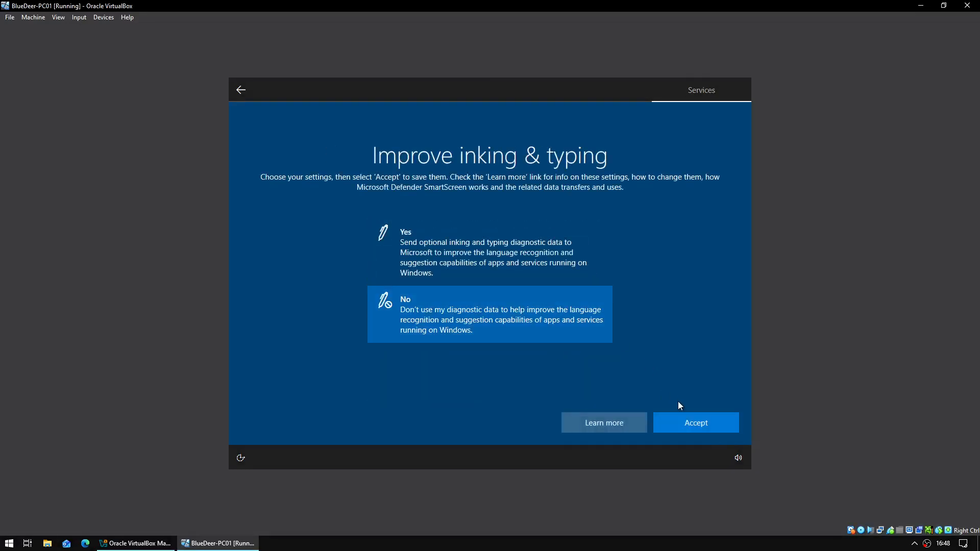
pyautogui.click(683, 415)
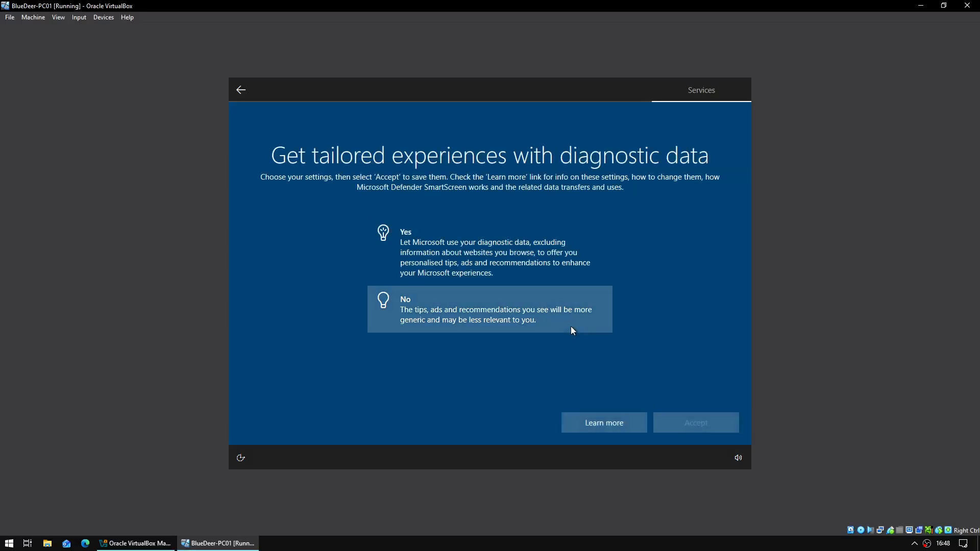
pyautogui.click(571, 327)
pyautogui.click(673, 415)
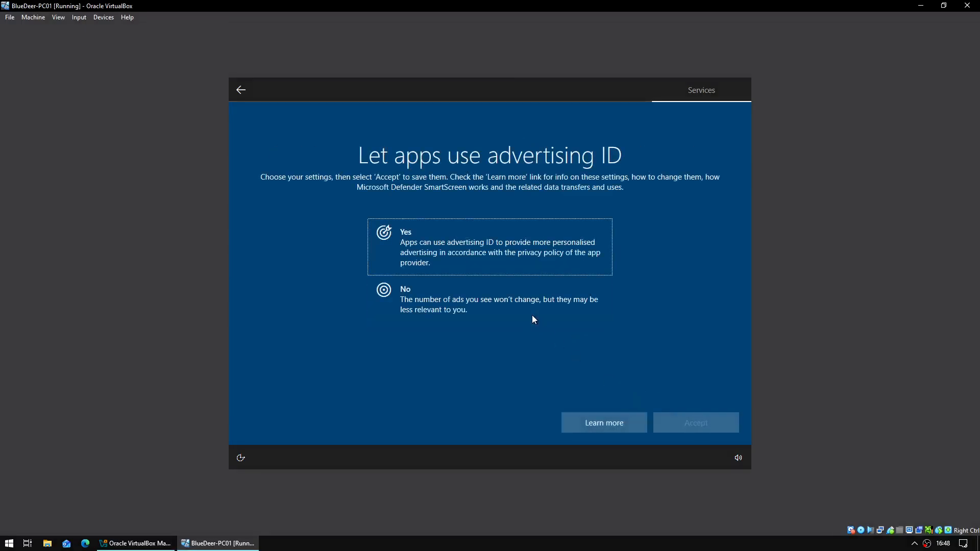
pyautogui.click(537, 320)
pyautogui.click(684, 432)
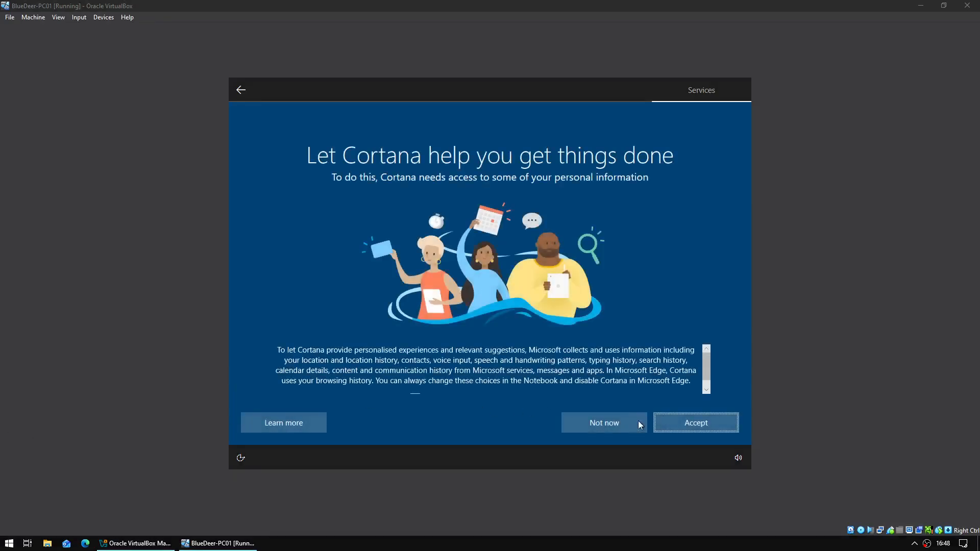
pyautogui.click(627, 425)
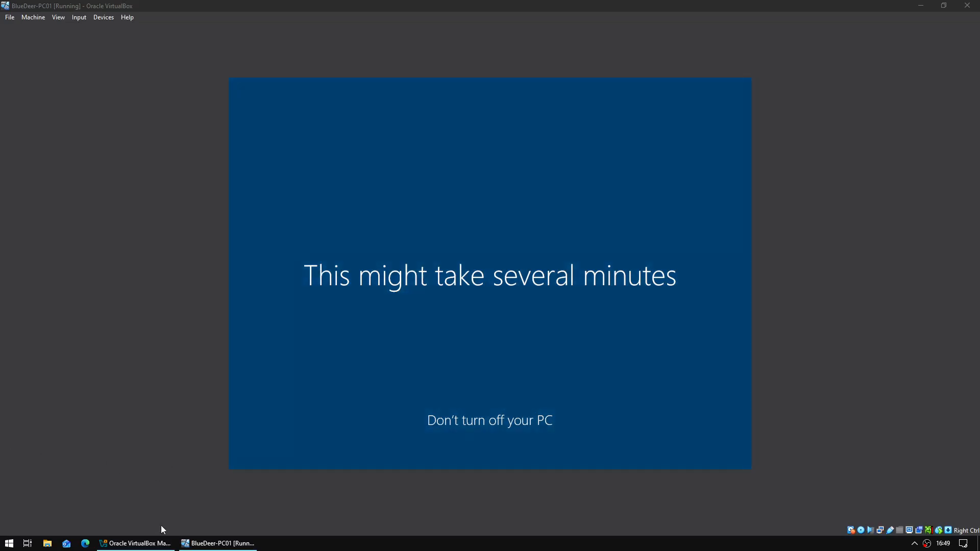
# - Start the BlueDeer-DC01 machine from VirtualBox Manager alongside the running PC01
pyautogui.click(160, 544)
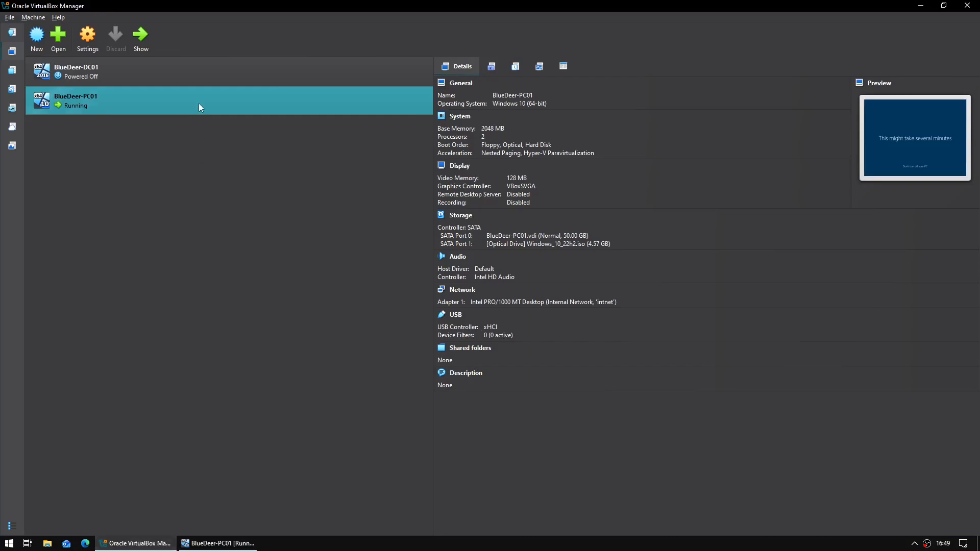
pyautogui.click(198, 82)
pyautogui.click(140, 37)
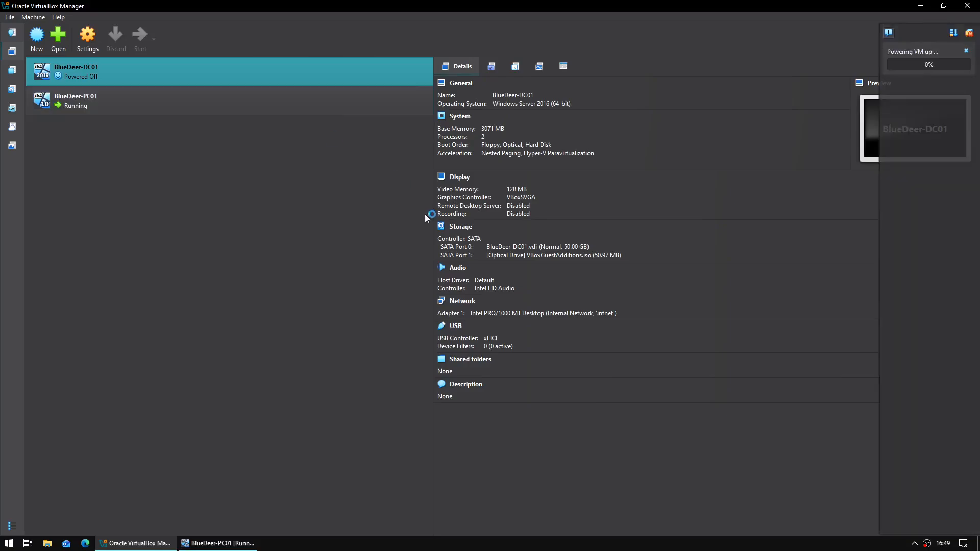
pyautogui.click(287, 103)
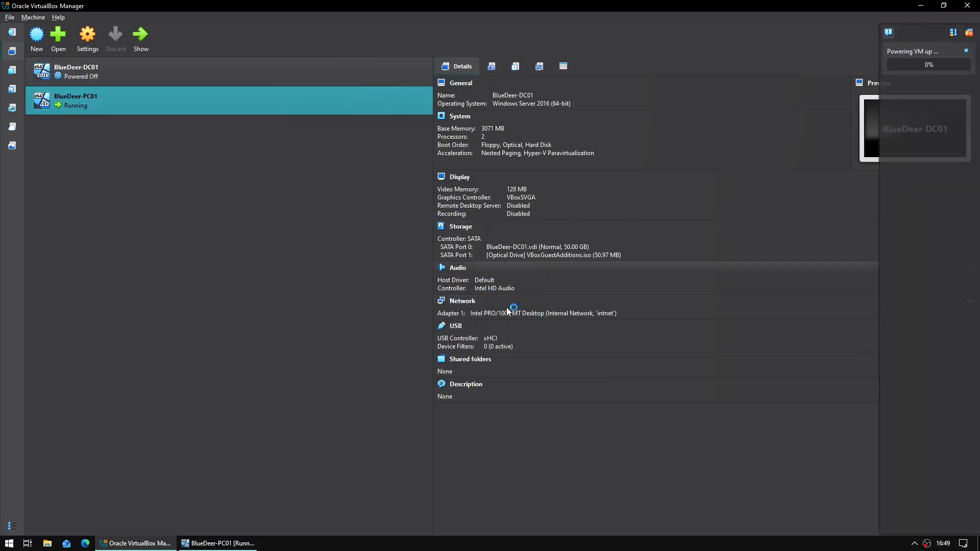
pyautogui.click(219, 69)
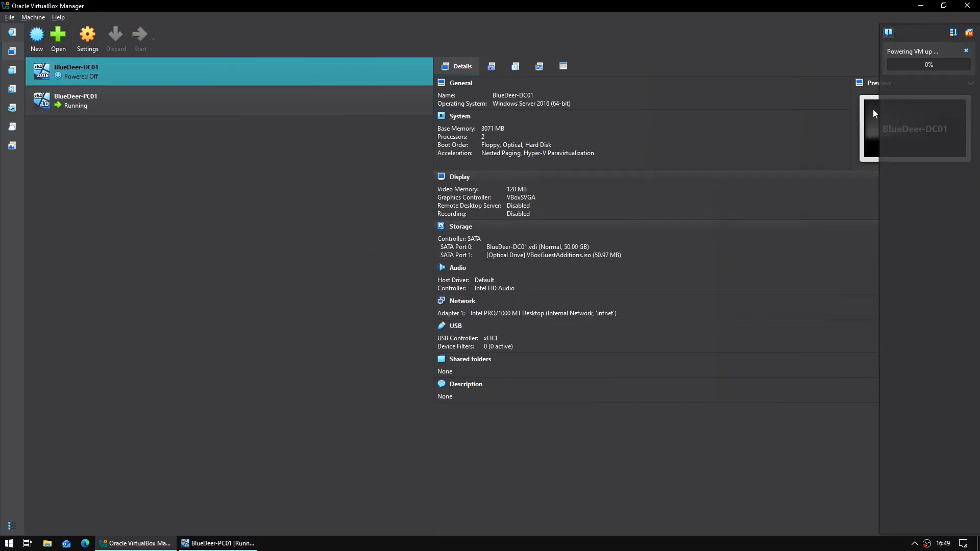
pyautogui.click(922, 5)
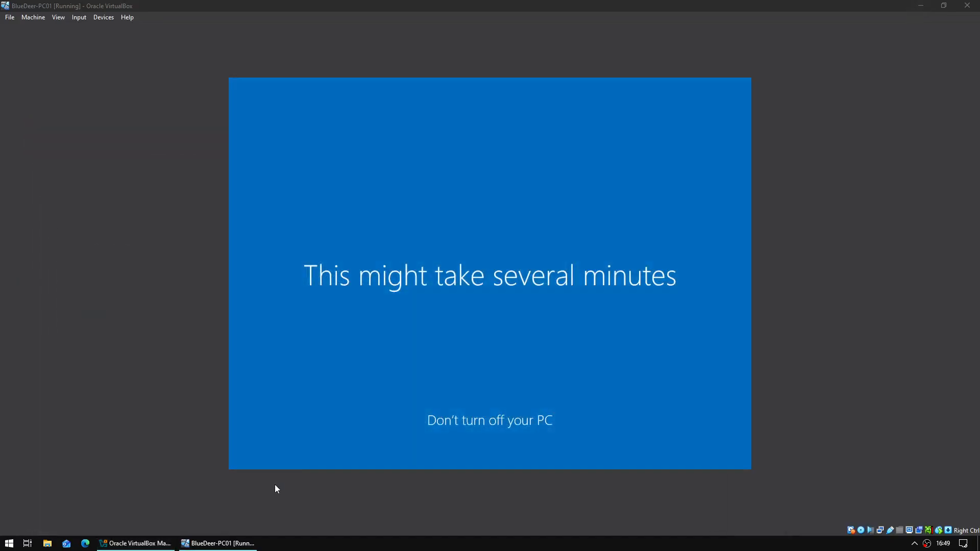
pyautogui.click(150, 546)
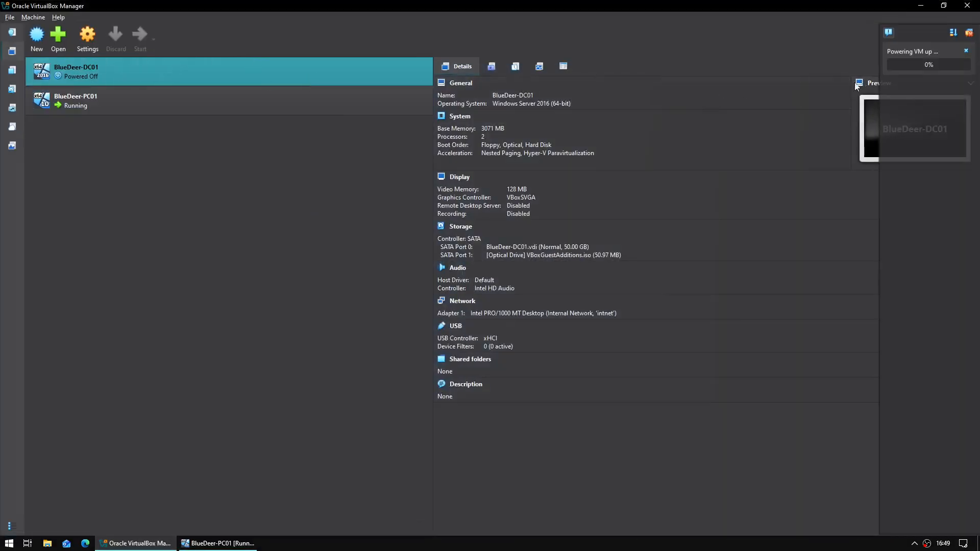
pyautogui.moveTo(218, 544)
pyautogui.moveTo(213, 548)
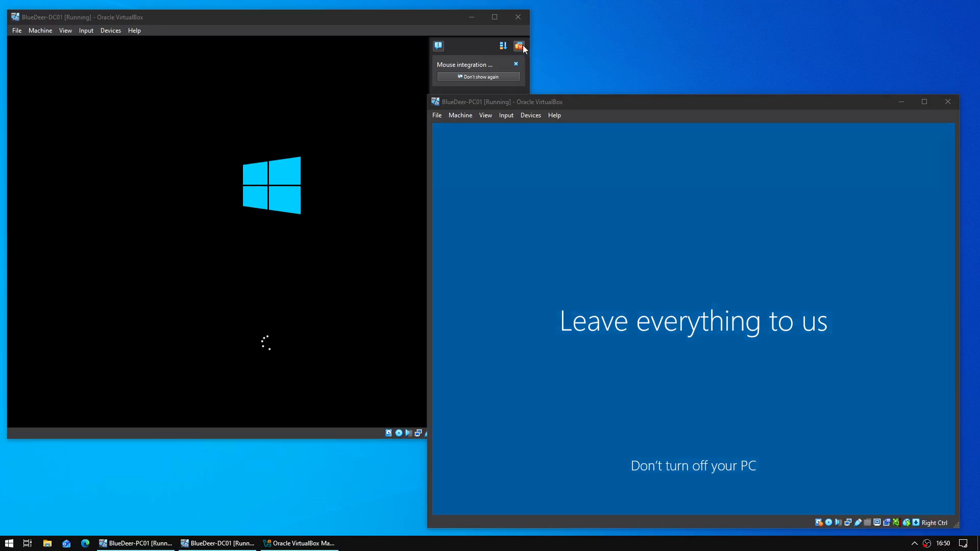
# - Send Ctrl-Alt-Del to DC01 and sign in as Administrator with the account password
pyautogui.click(524, 48)
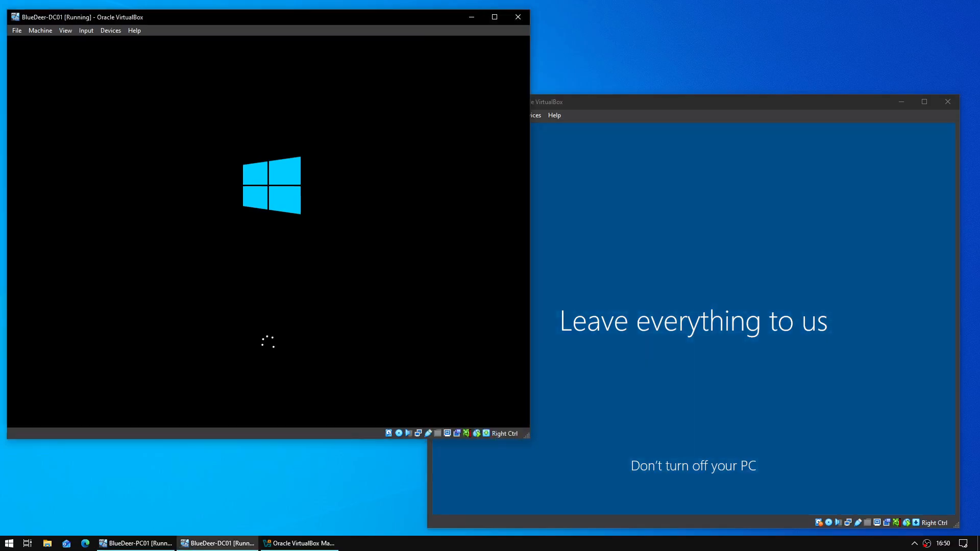
pyautogui.click(679, 245)
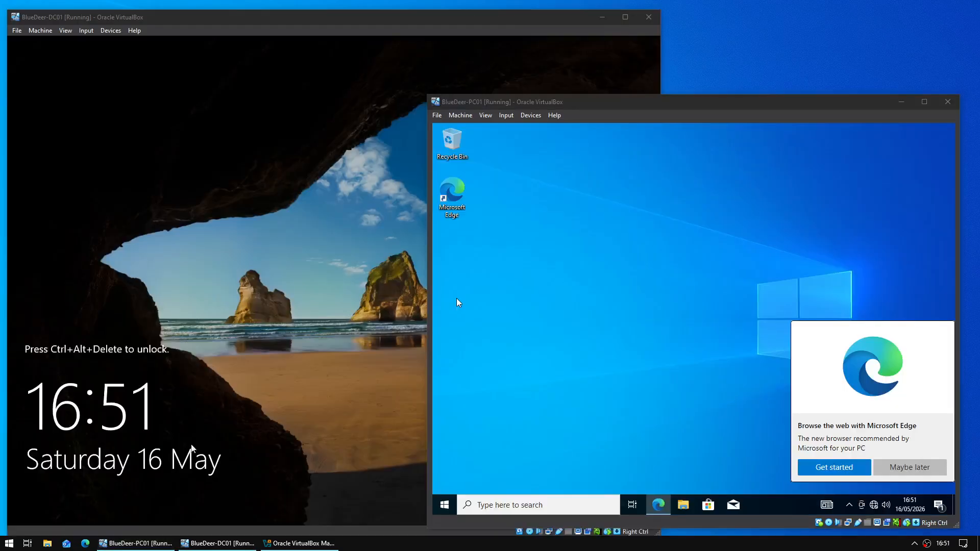
pyautogui.click(380, 376)
pyautogui.click(689, 337)
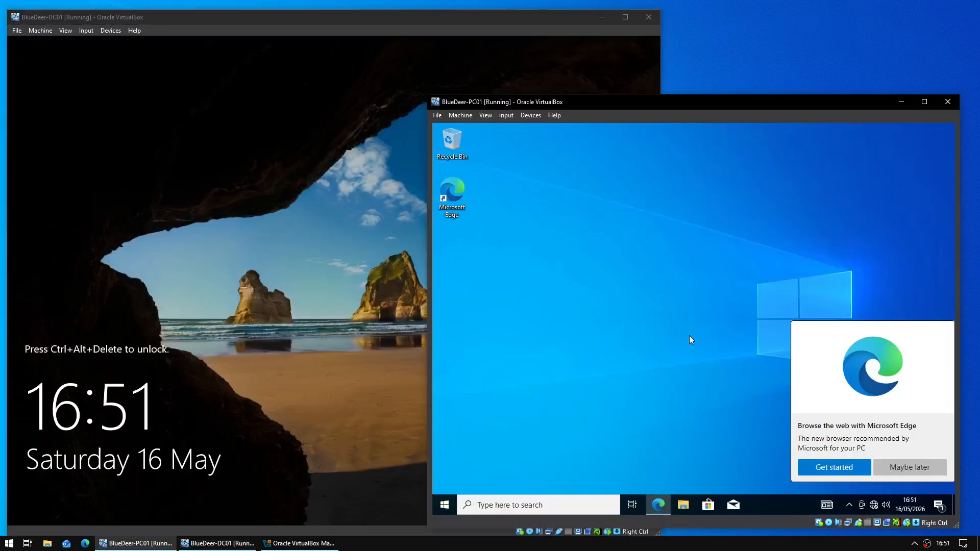
pyautogui.click(354, 294)
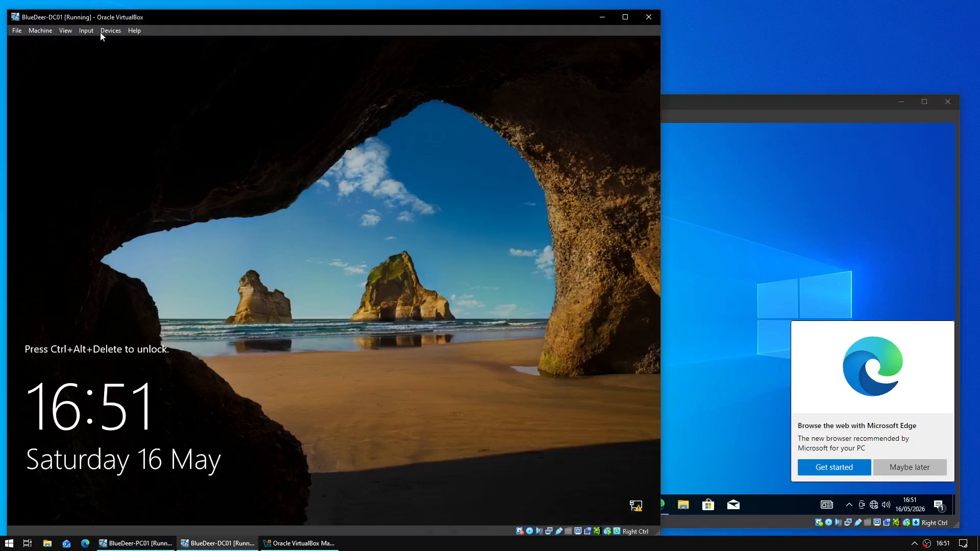
pyautogui.click(86, 31)
pyautogui.moveTo(97, 39)
pyautogui.click(203, 68)
pyautogui.write('P')
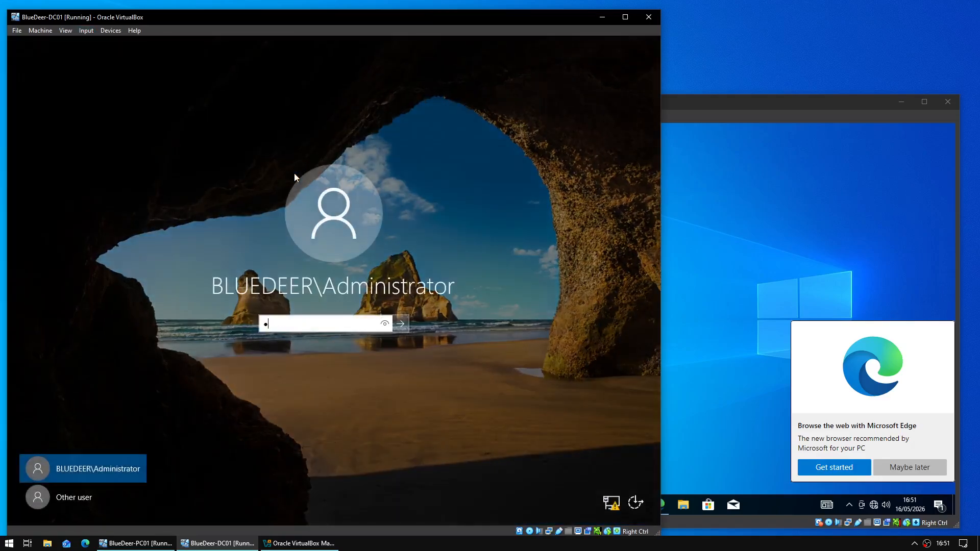
pyautogui.write('assword12345')
pyautogui.press('Return')
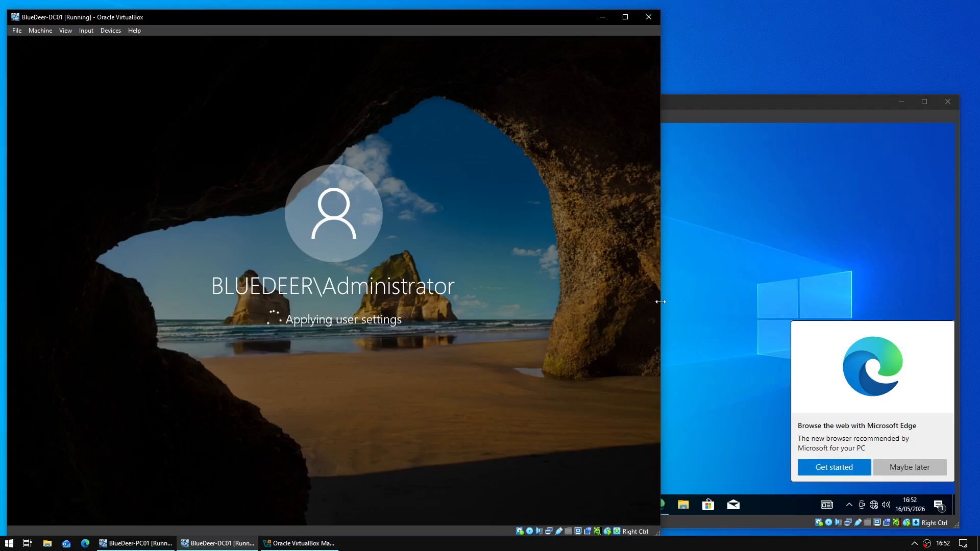
# - On PC01, view the Ethernet connection's properties in Network & Internet settings
pyautogui.click(740, 297)
pyautogui.click(889, 467)
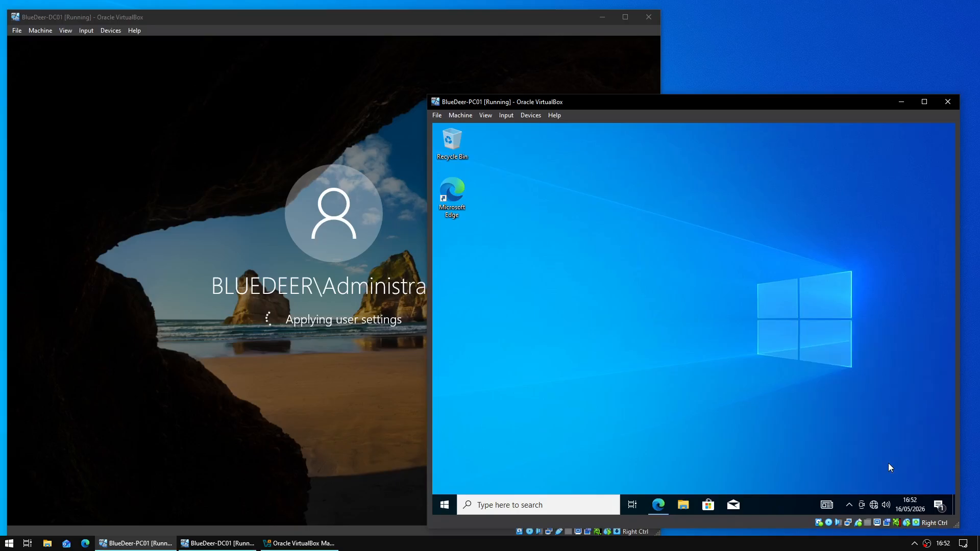
pyautogui.rightClick(873, 507)
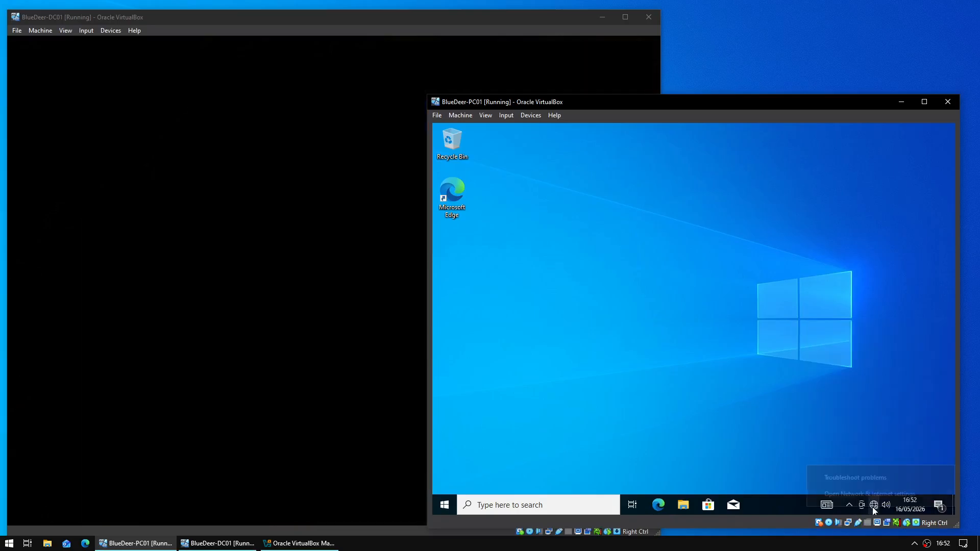
pyautogui.click(874, 498)
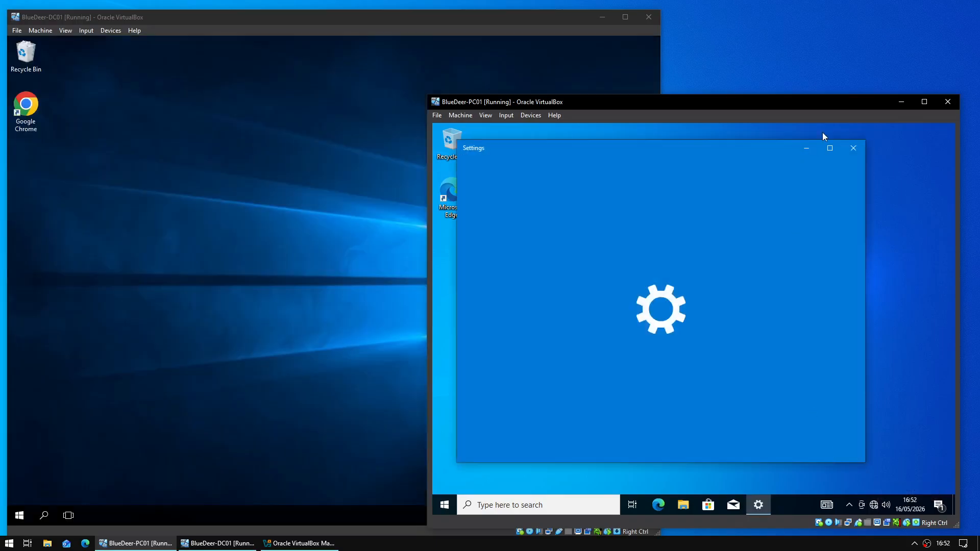
pyautogui.click(830, 148)
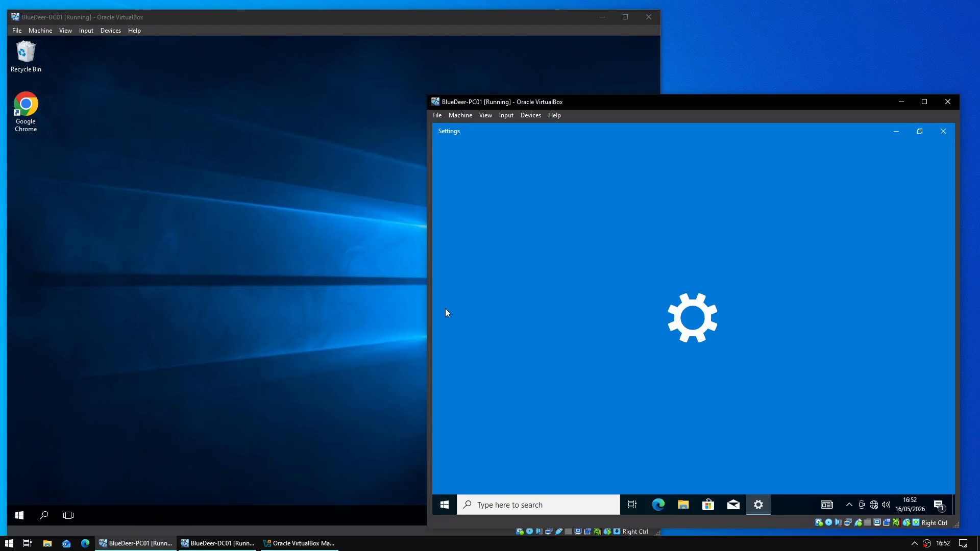
pyautogui.scroll(-2, 679, 276)
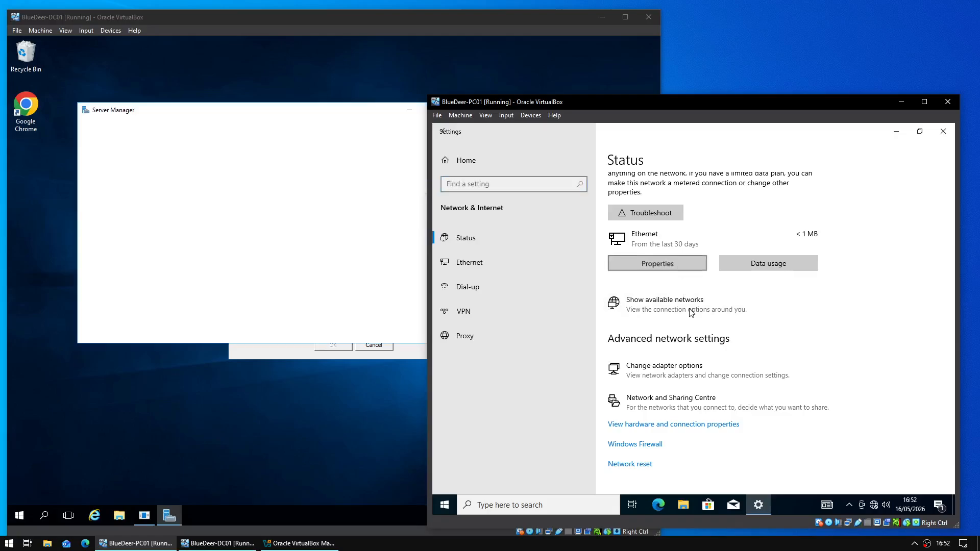
pyautogui.click(657, 263)
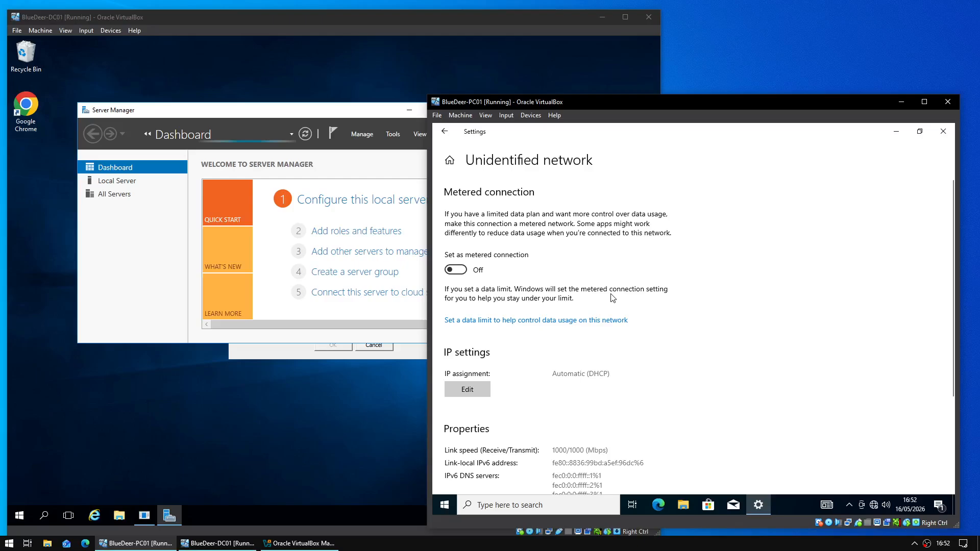
pyautogui.scroll(-2, 613, 298)
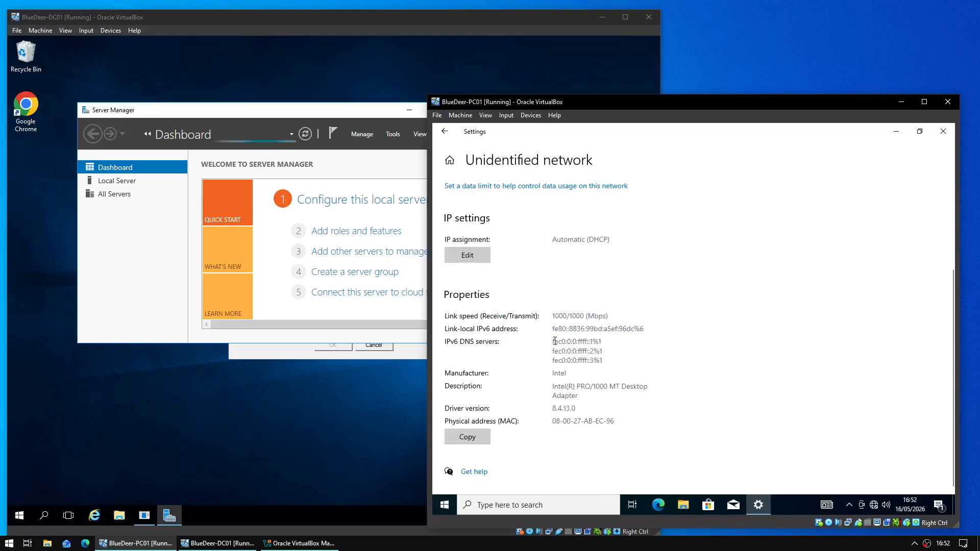
pyautogui.moveTo(554, 341); pyautogui.dragTo(603, 364)
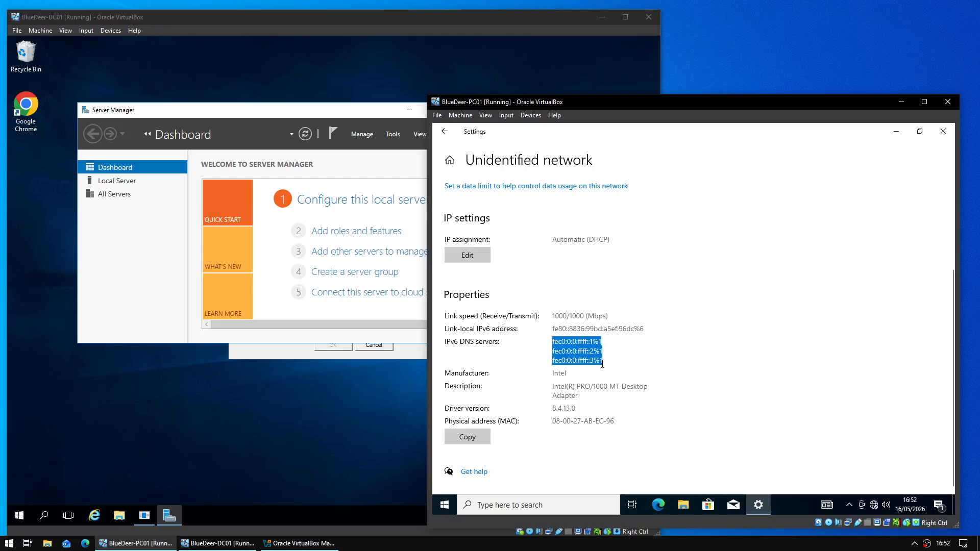
pyautogui.click(615, 344)
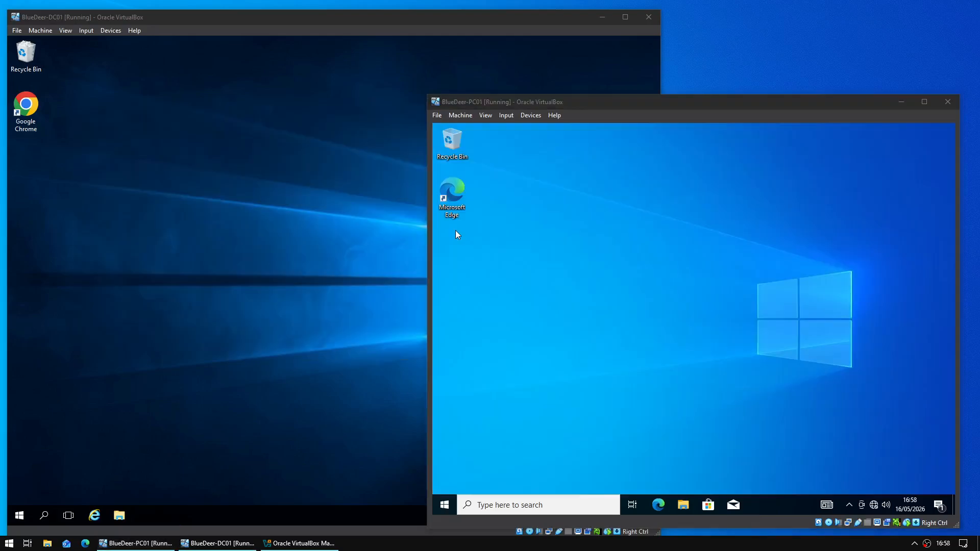
# - Check DC01's and PC01's network settings show Attached to Internal Network 'intnet'
pyautogui.click(117, 32)
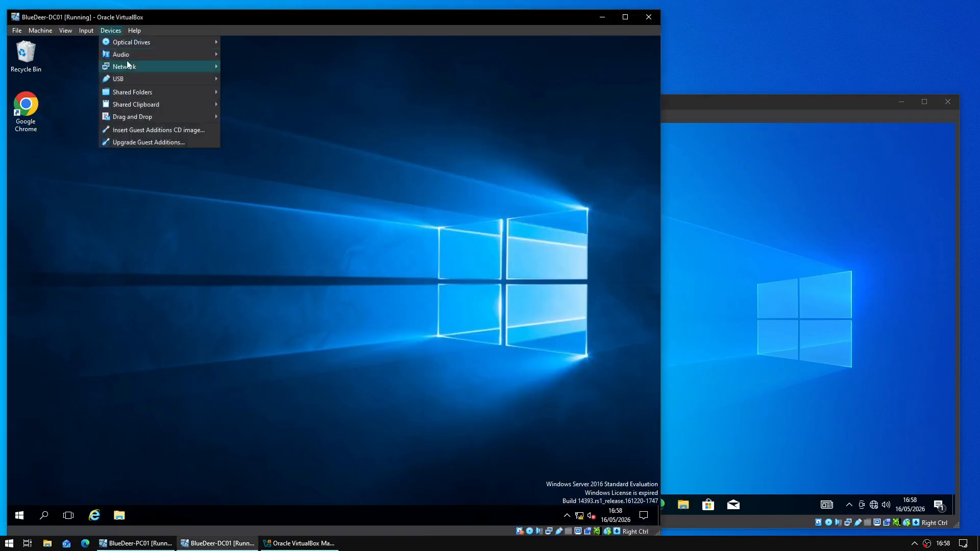
pyautogui.moveTo(192, 66)
pyautogui.click(265, 68)
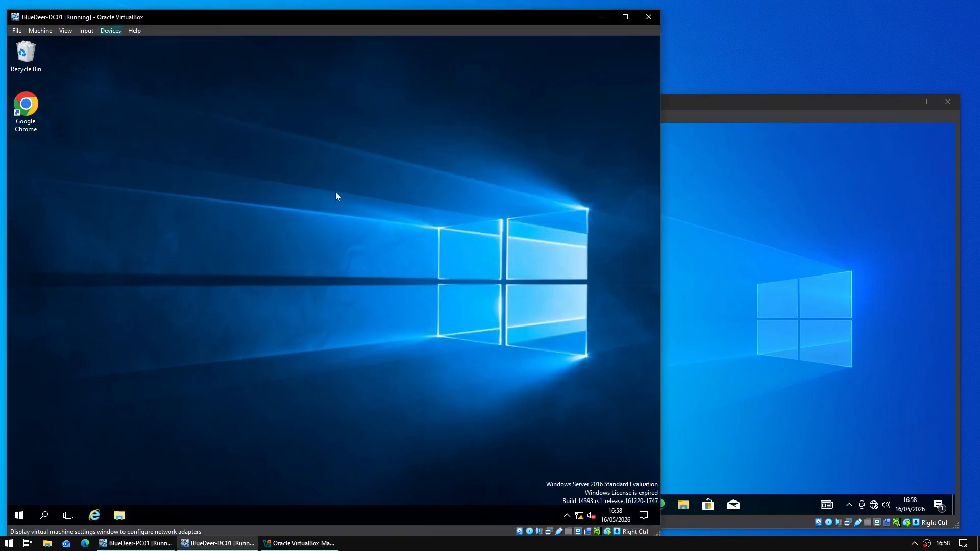
pyautogui.click(671, 180)
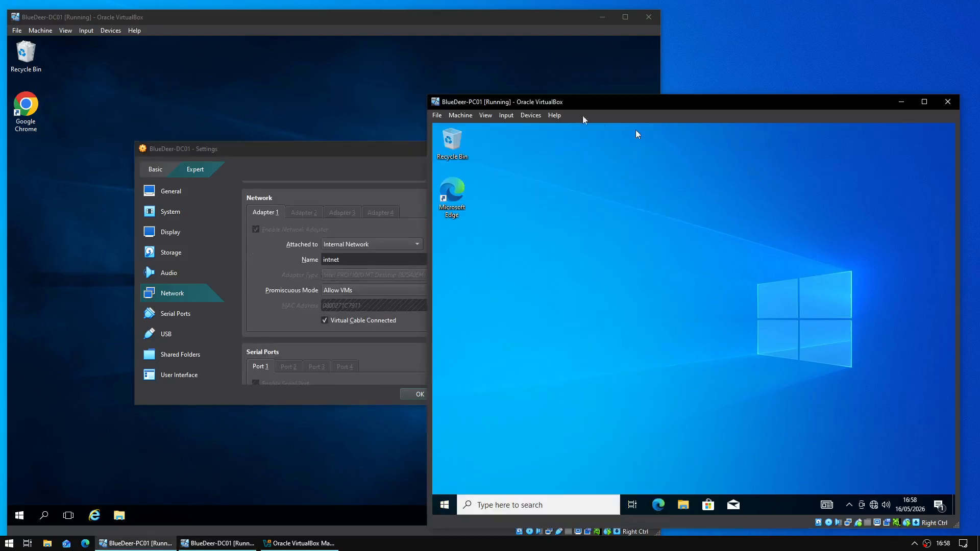
pyautogui.click(510, 115)
pyautogui.moveTo(526, 116)
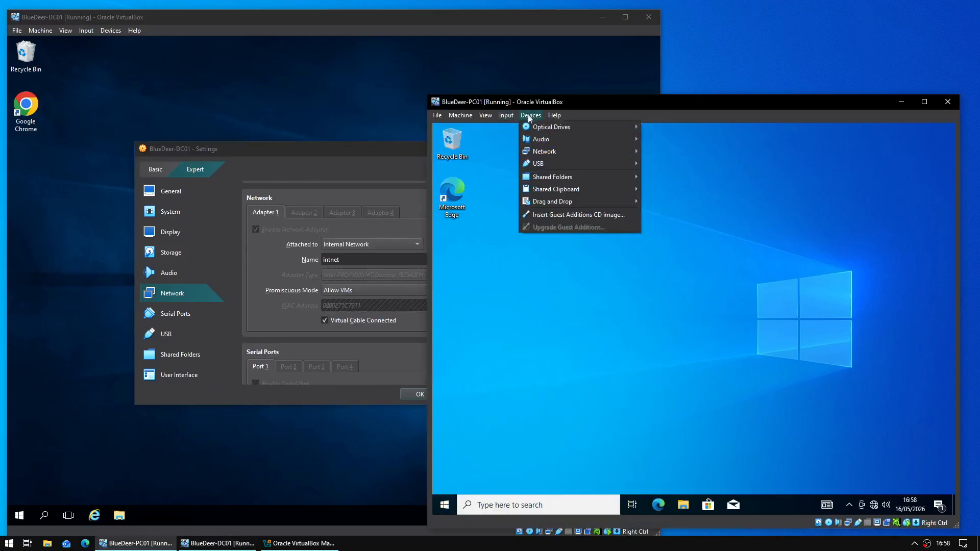
pyautogui.moveTo(552, 151)
pyautogui.click(694, 154)
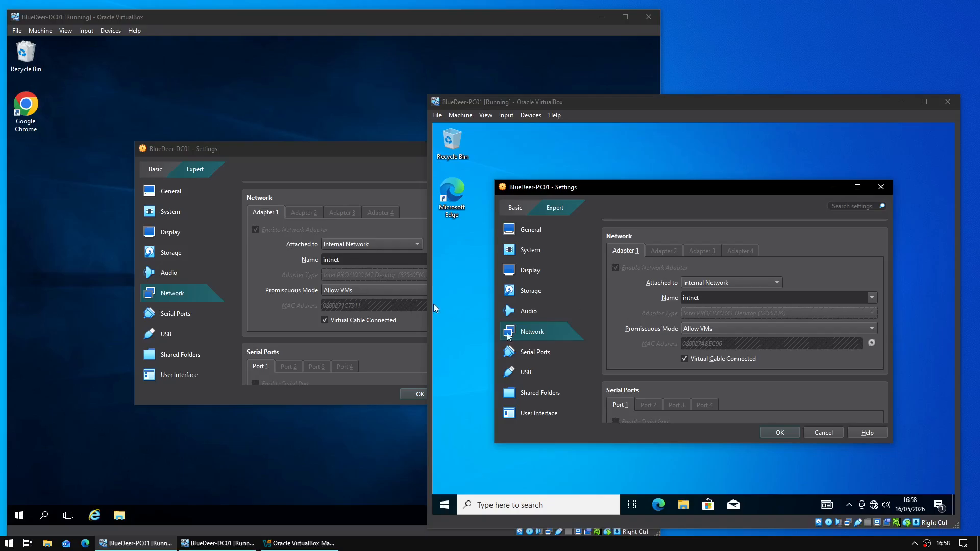
# - Close both network settings dialogs and open DC01's Start menu
pyautogui.click(876, 191)
pyautogui.click(397, 158)
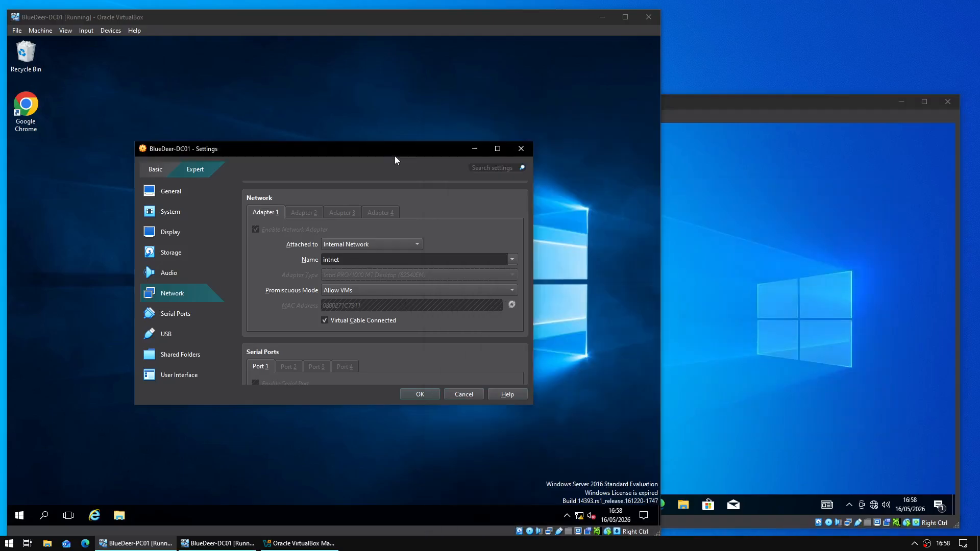
pyautogui.click(513, 149)
pyautogui.click(27, 515)
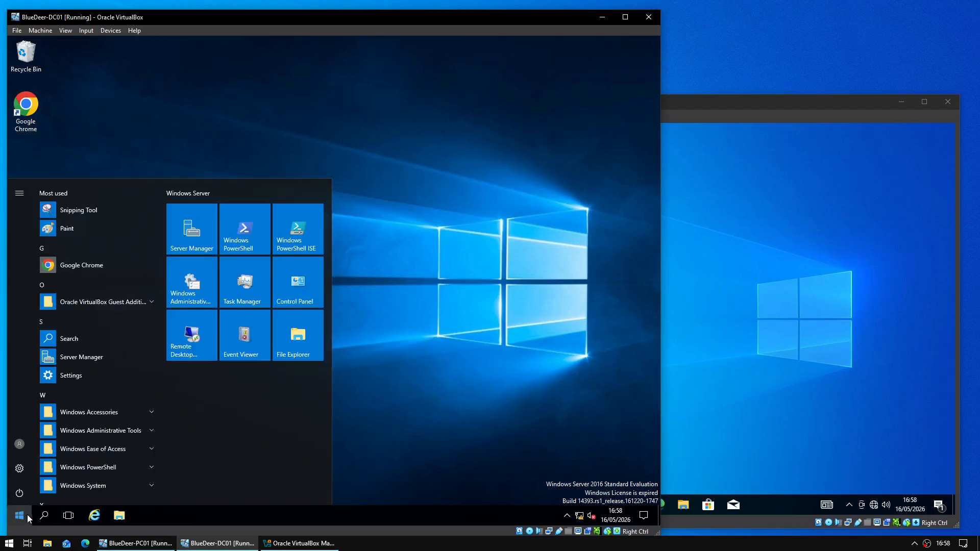
# - Launch Server Manager on DC01 and review the DHCP role's events 10020 and 1046
pyautogui.click(191, 240)
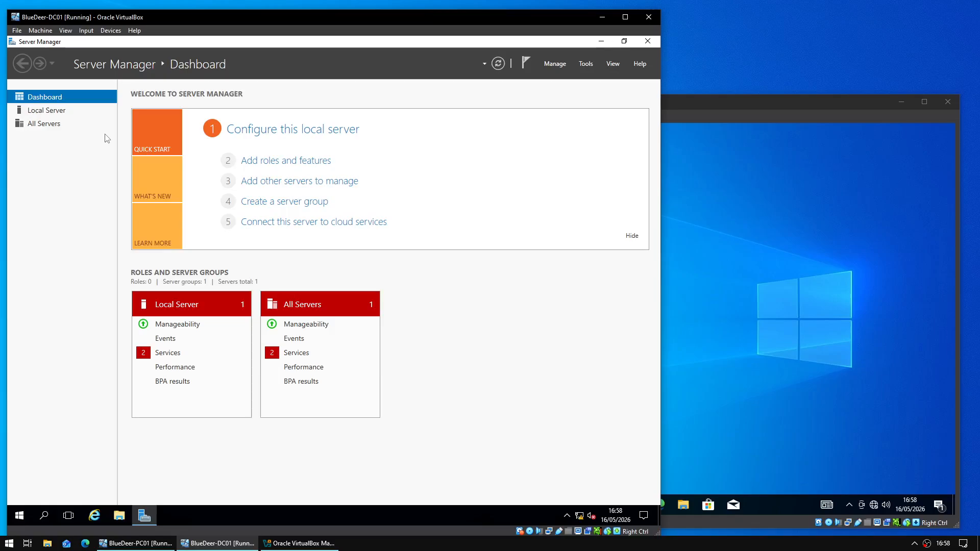
pyautogui.click(41, 149)
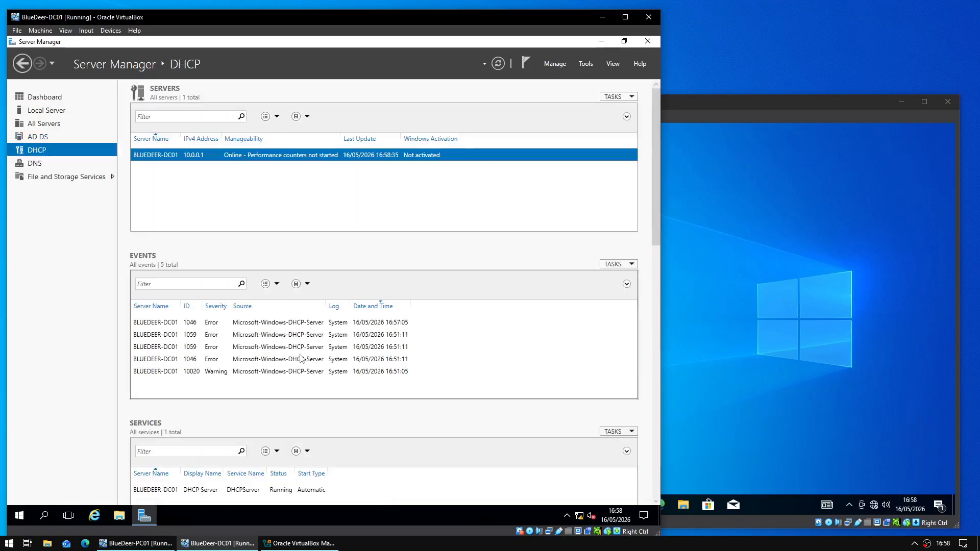
pyautogui.click(300, 368)
pyautogui.click(301, 339)
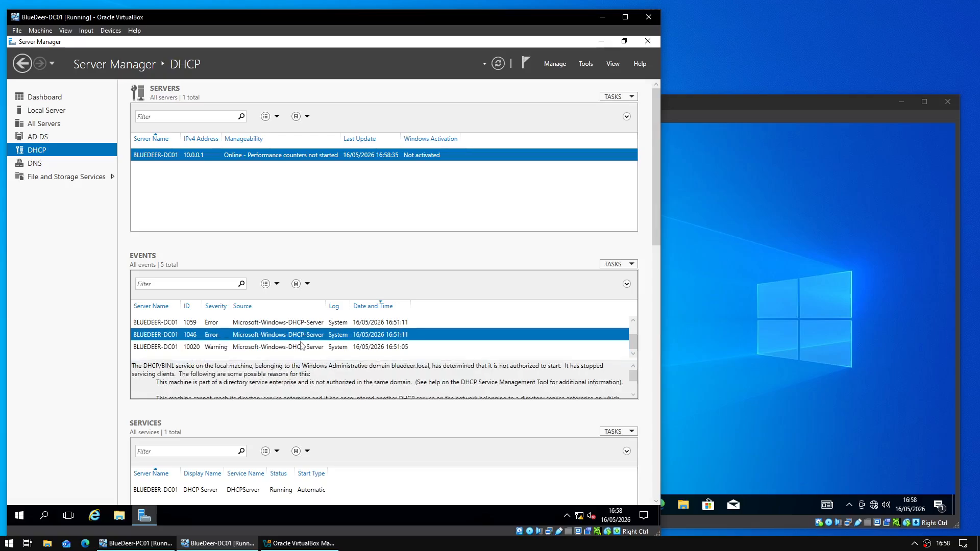
pyautogui.tripleClick(145, 368)
pyautogui.click(176, 367)
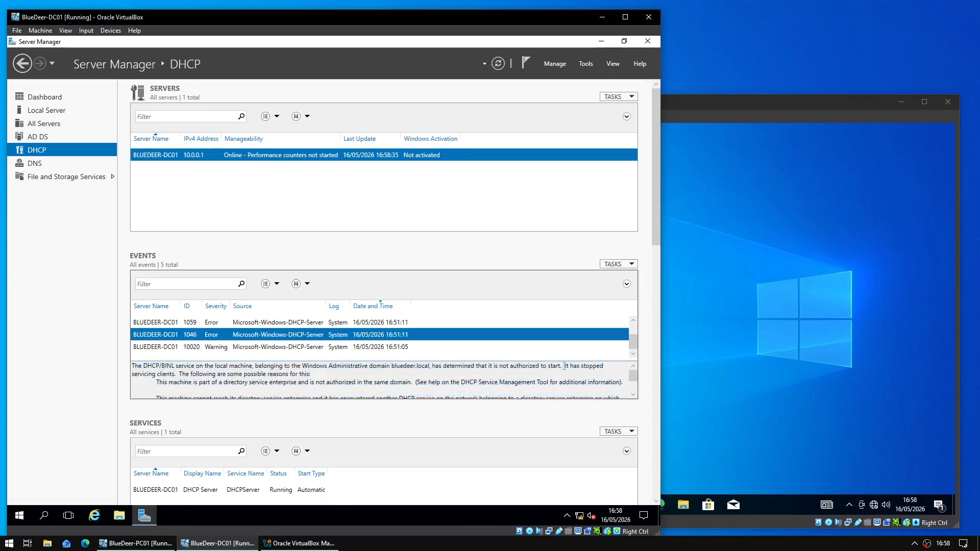
pyautogui.scroll(1, 490, 330)
pyautogui.scroll(-1, 488, 334)
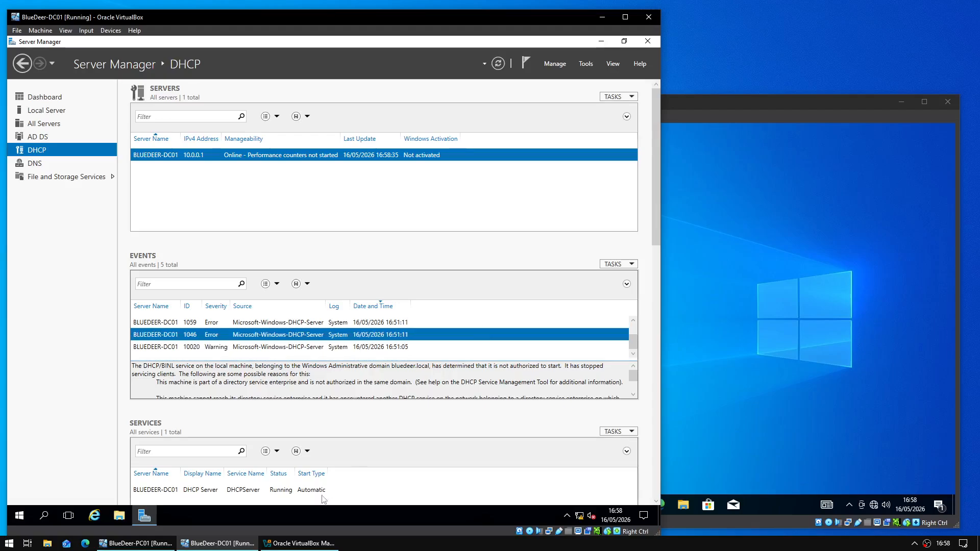
# - Launch the DHCP console from Server Manager's Tools menu
pyautogui.click(303, 494)
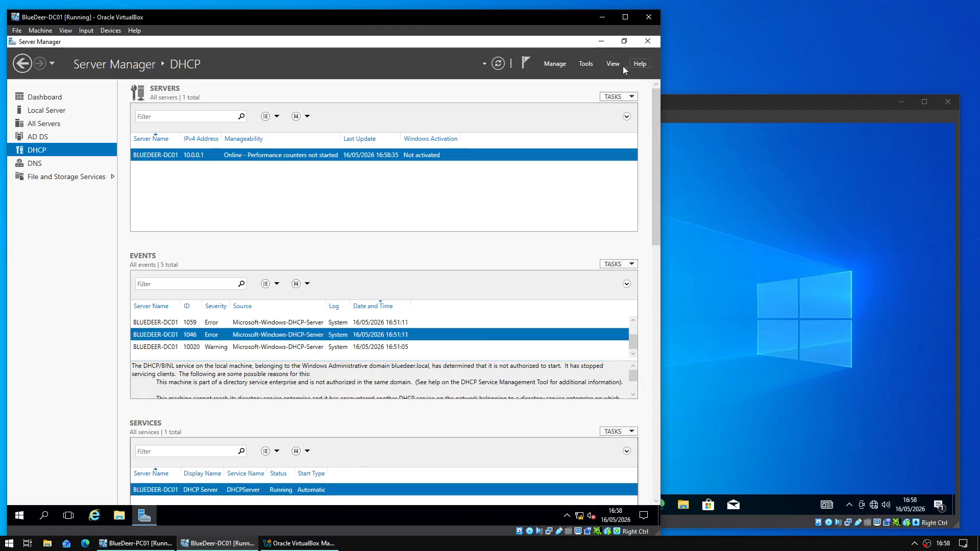
pyautogui.click(586, 64)
pyautogui.click(572, 179)
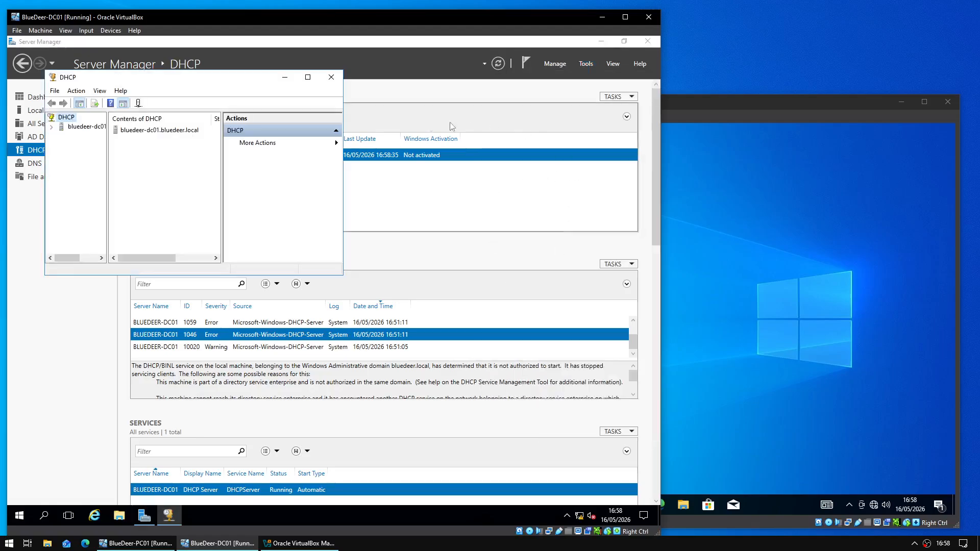
# - Expand bluedeer-dc01 and IPv4 in the DHCP tree and inspect the Office PCs scope
pyautogui.click(51, 126)
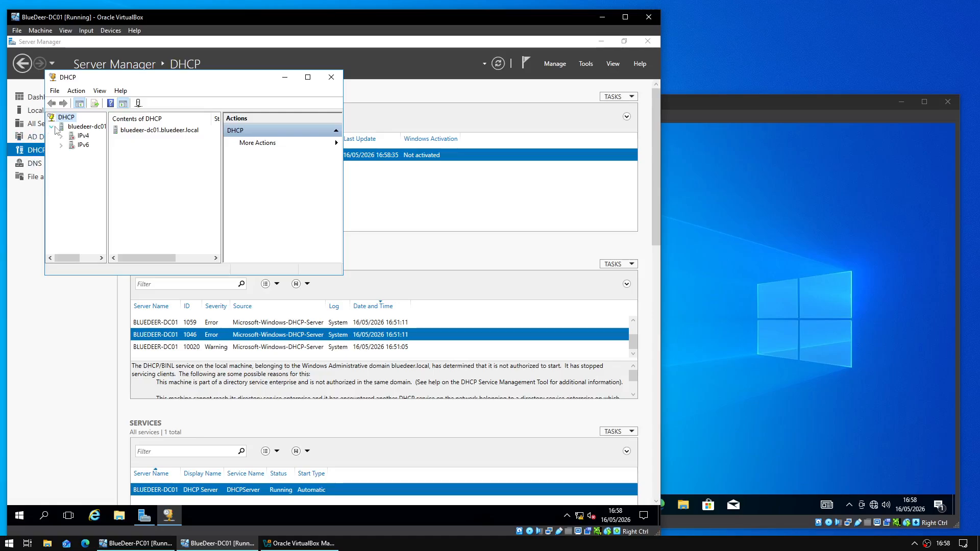
pyautogui.click(61, 135)
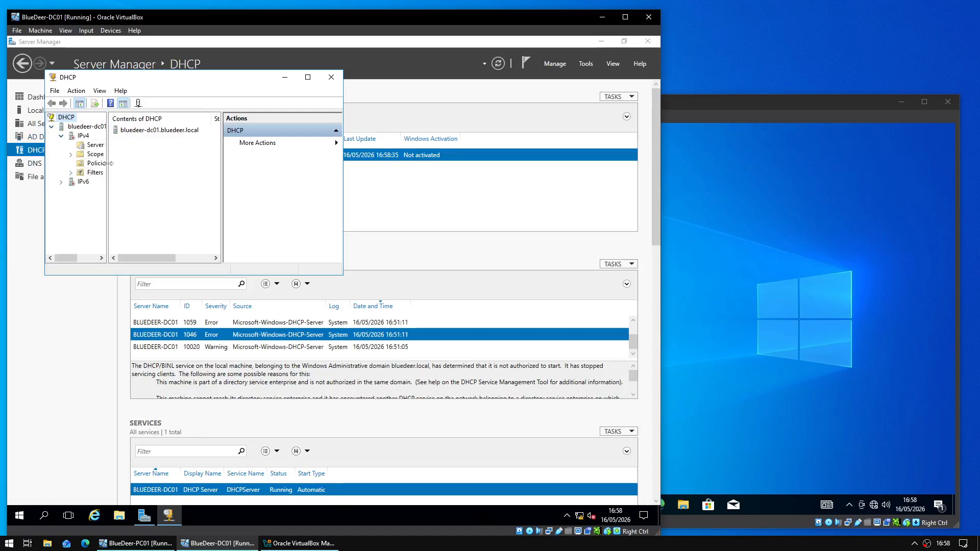
pyautogui.moveTo(107, 166); pyautogui.dragTo(153, 166)
pyautogui.click(77, 136)
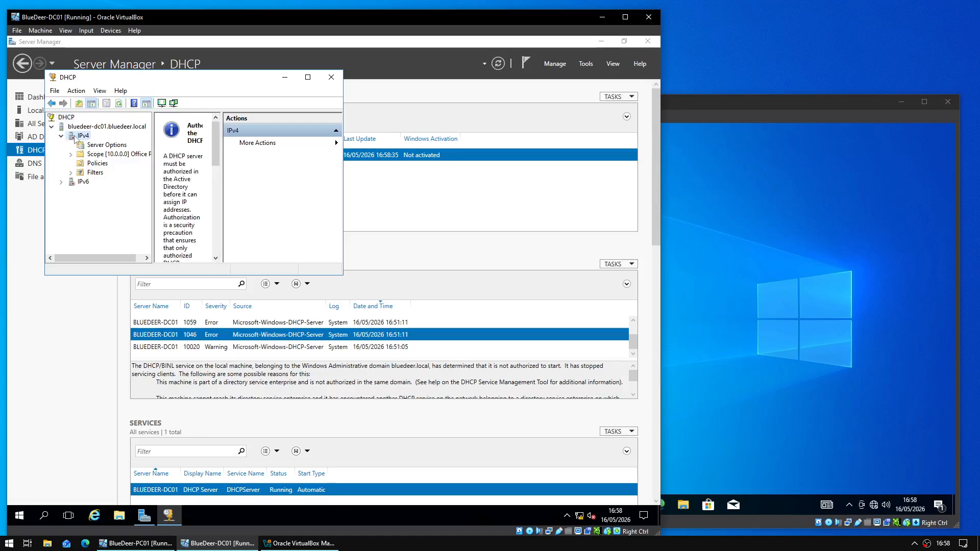
pyautogui.moveTo(222, 145); pyautogui.dragTo(313, 149)
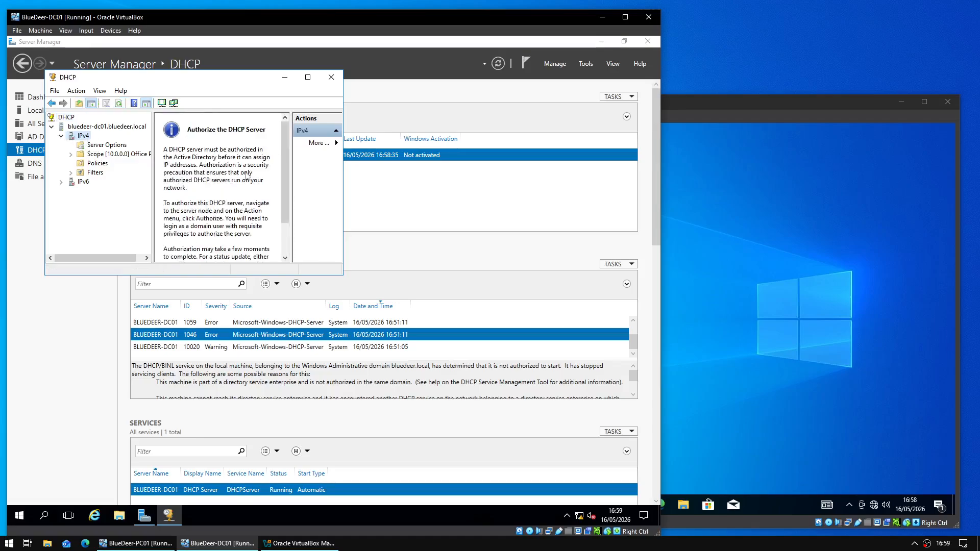
pyautogui.click(71, 154)
pyautogui.click(97, 154)
pyautogui.rightClick(94, 156)
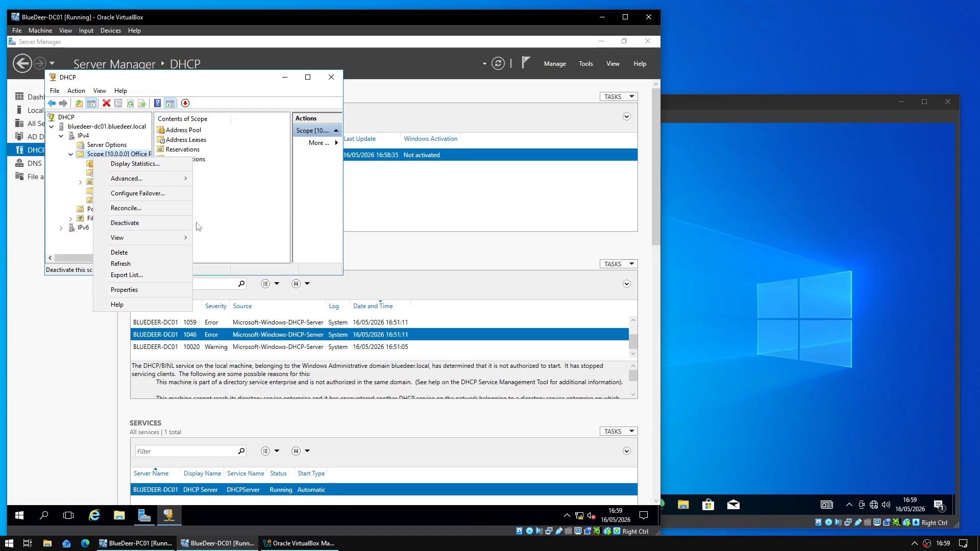
pyautogui.click(227, 213)
pyautogui.click(80, 136)
pyautogui.rightClick(80, 136)
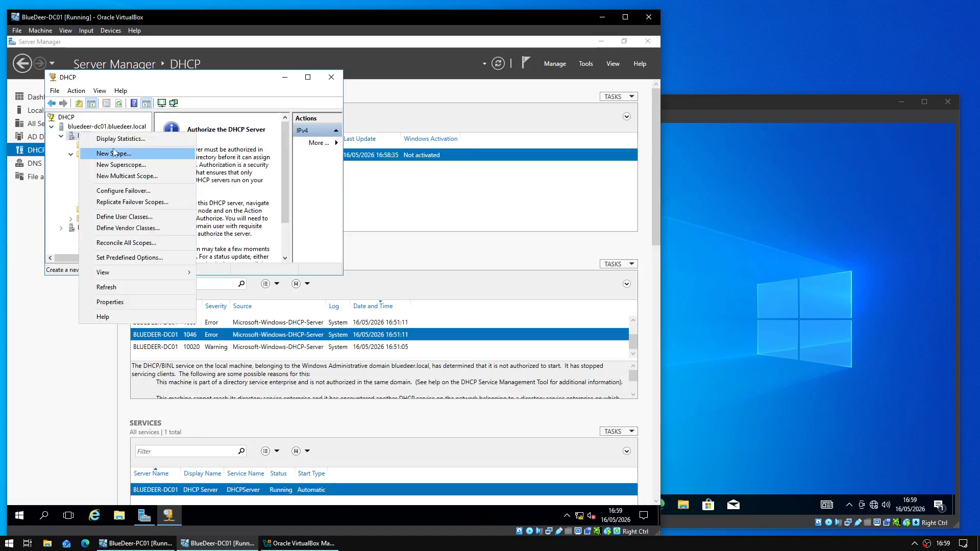
pyautogui.click(248, 228)
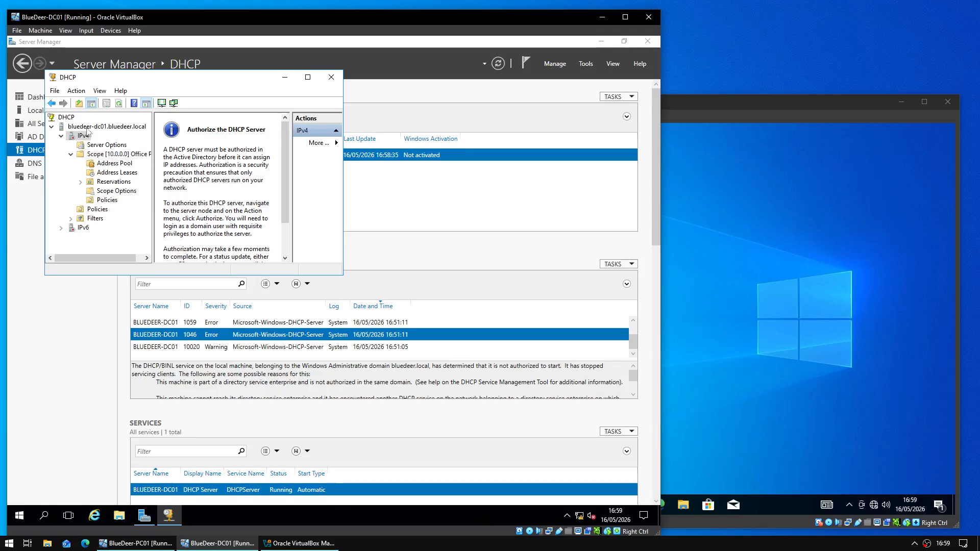
# - Authorize bluedeer-dc01 in Active Directory, refresh IPv4, and minimize Server Manager
pyautogui.click(90, 128)
pyautogui.rightClick(90, 127)
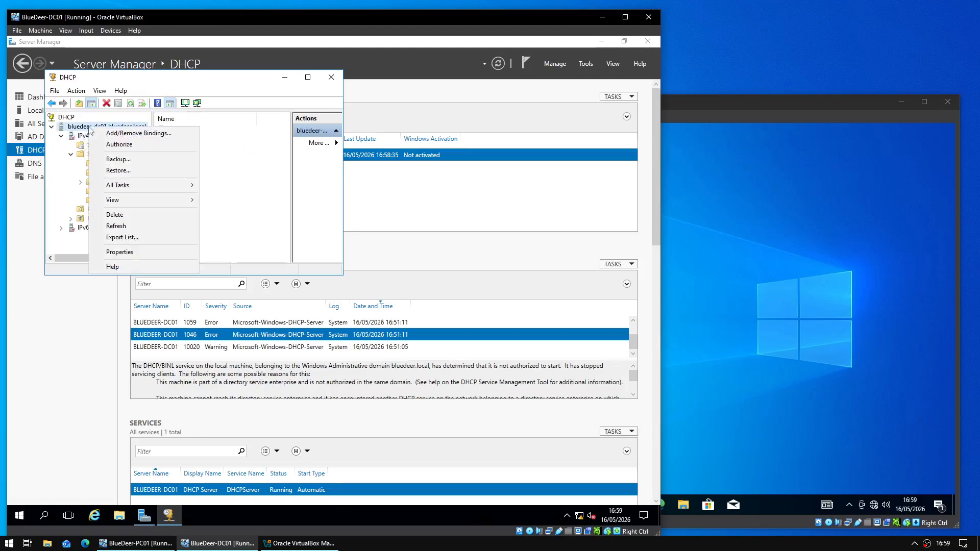
pyautogui.click(136, 144)
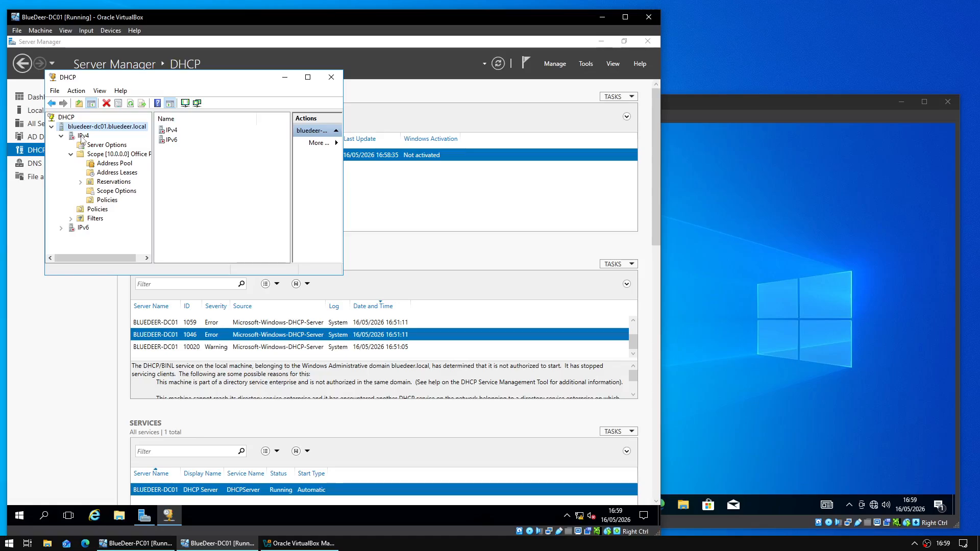
pyautogui.click(82, 137)
pyautogui.rightClick(82, 136)
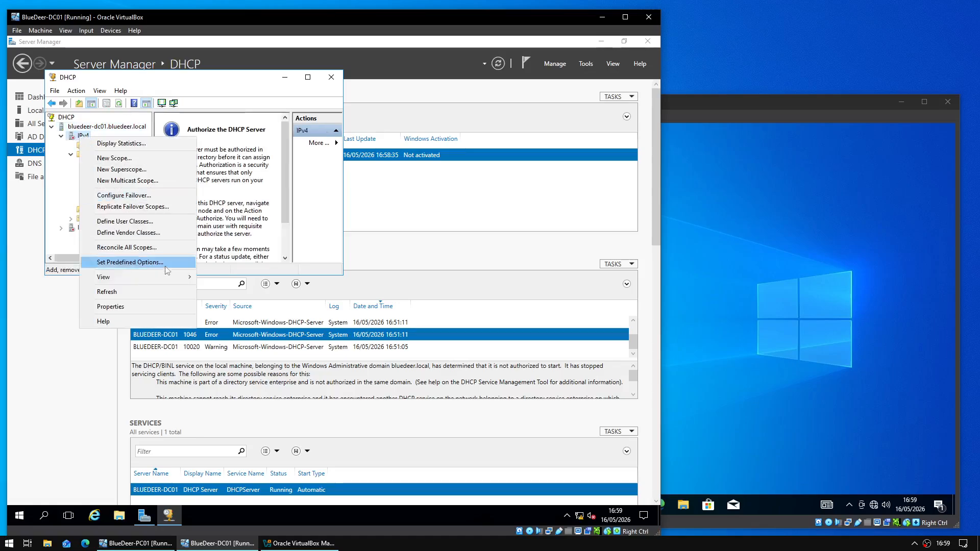
pyautogui.click(149, 291)
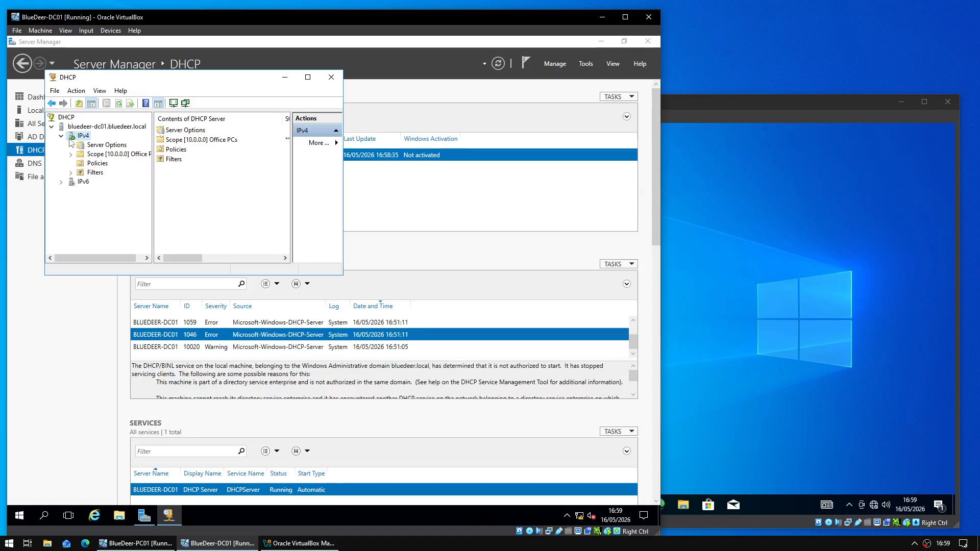
pyautogui.click(60, 137)
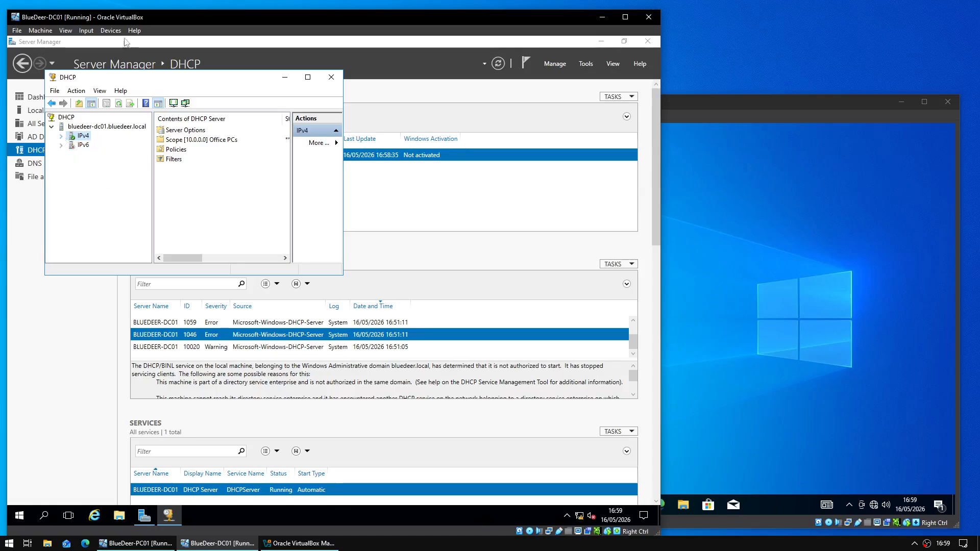
pyautogui.click(382, 243)
pyautogui.click(602, 42)
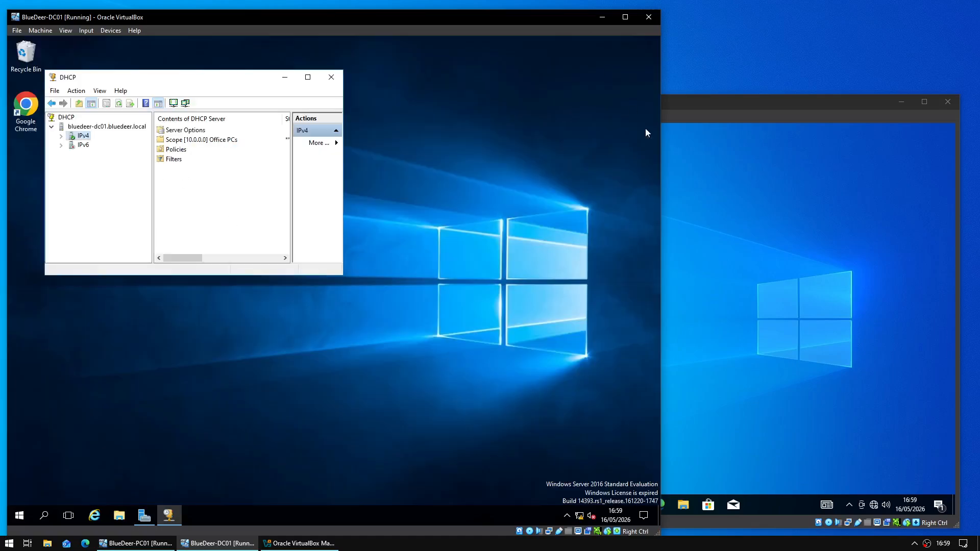
# - Open Command Prompt on PC01 and ping 10.0.0.1
pyautogui.click(685, 286)
pyautogui.click(448, 502)
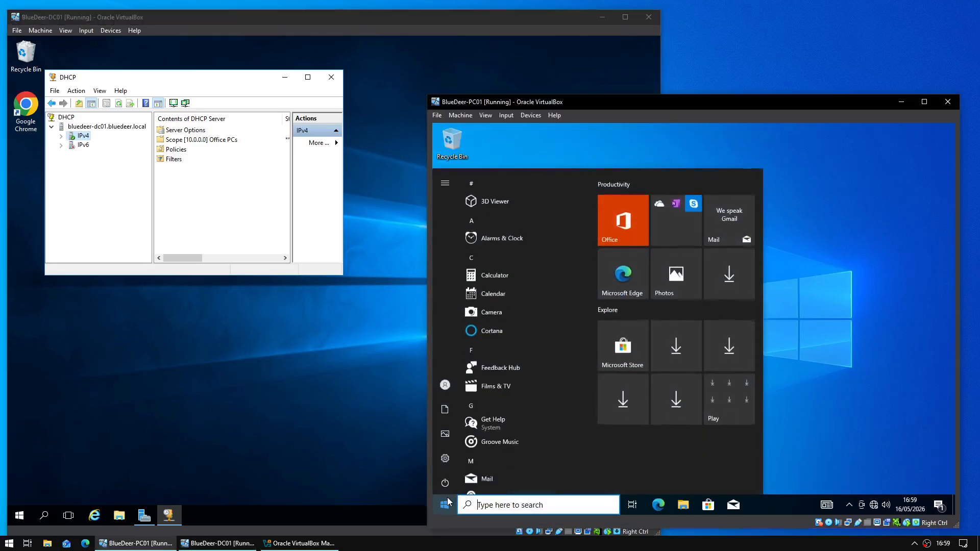
pyautogui.write('cmd')
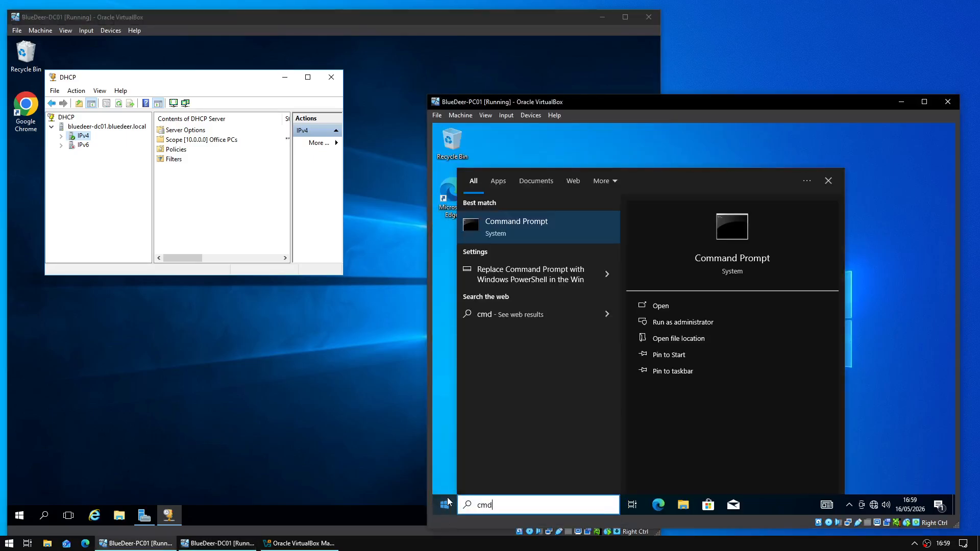
pyautogui.press('Return')
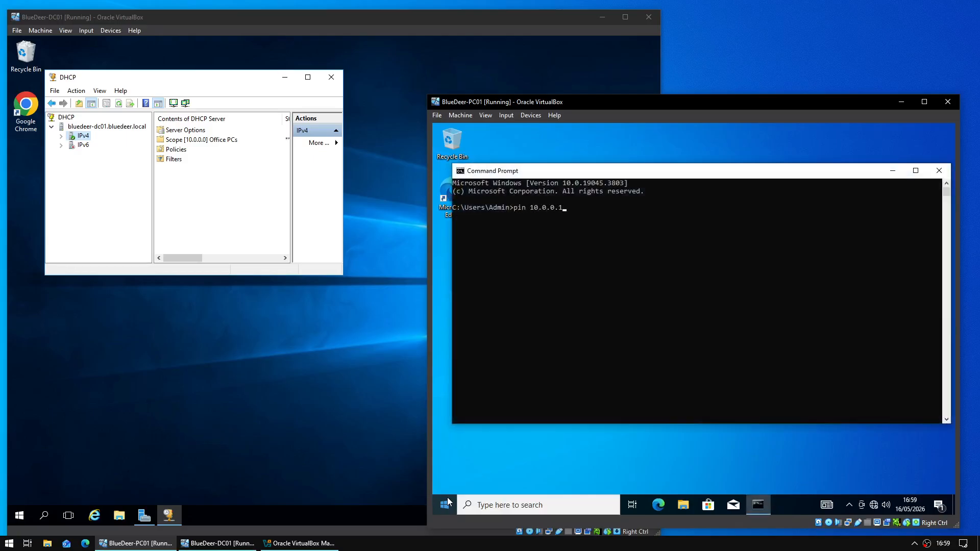
pyautogui.press('Return')
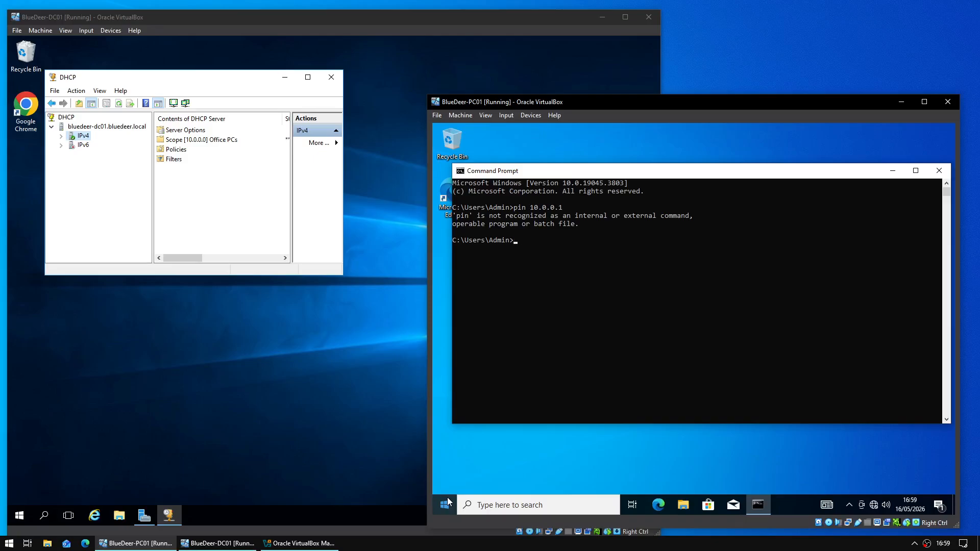
pyautogui.write('ping 10.0.0.1')
pyautogui.press('Return')
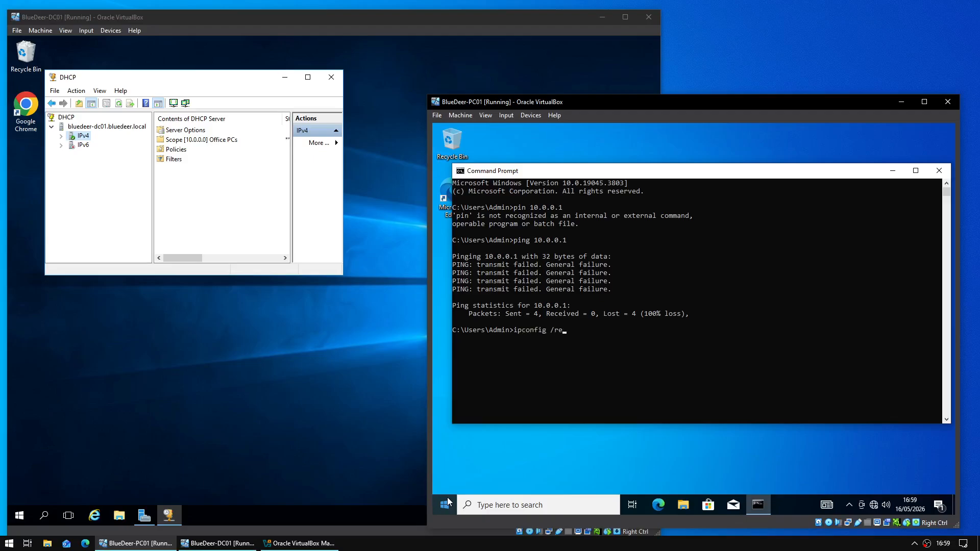
# - Release and renew PC01's IP address with ipconfig to obtain 10.0.0.50
pyautogui.press('Return')
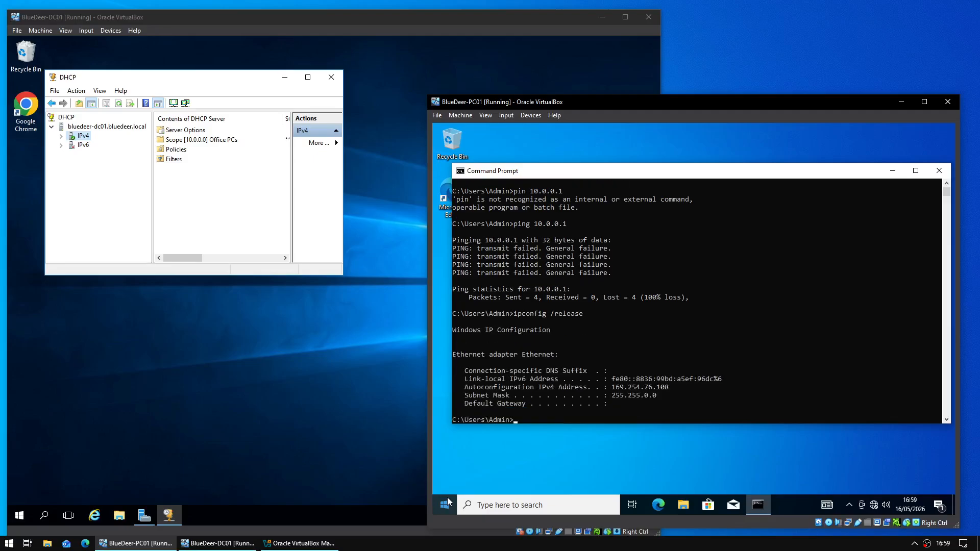
pyautogui.write('ipconfig /renew')
pyautogui.press('Return')
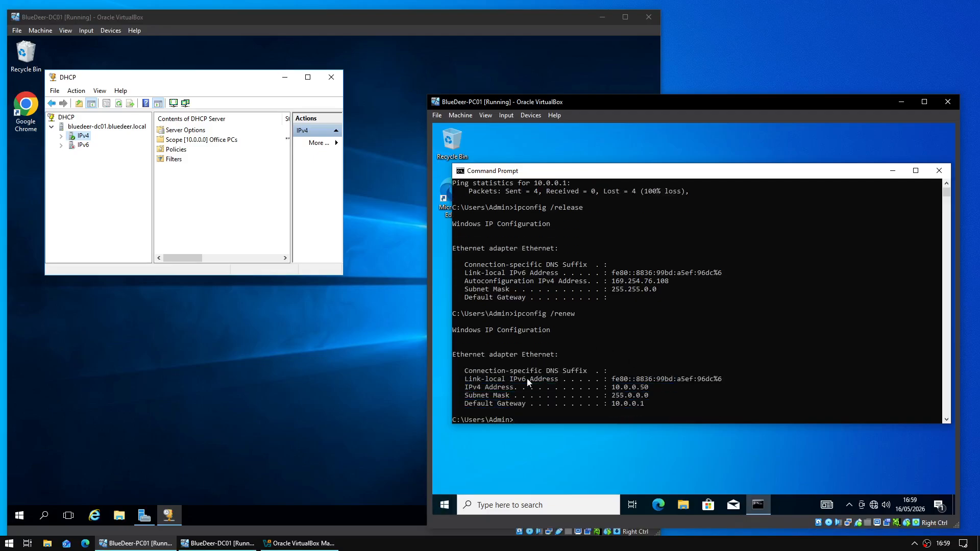
pyautogui.moveTo(465, 386)
pyautogui.mouseDown()
pyautogui.moveTo(663, 388)
pyautogui.moveTo(462, 388)
pyautogui.mouseUp()
pyautogui.click(664, 387)
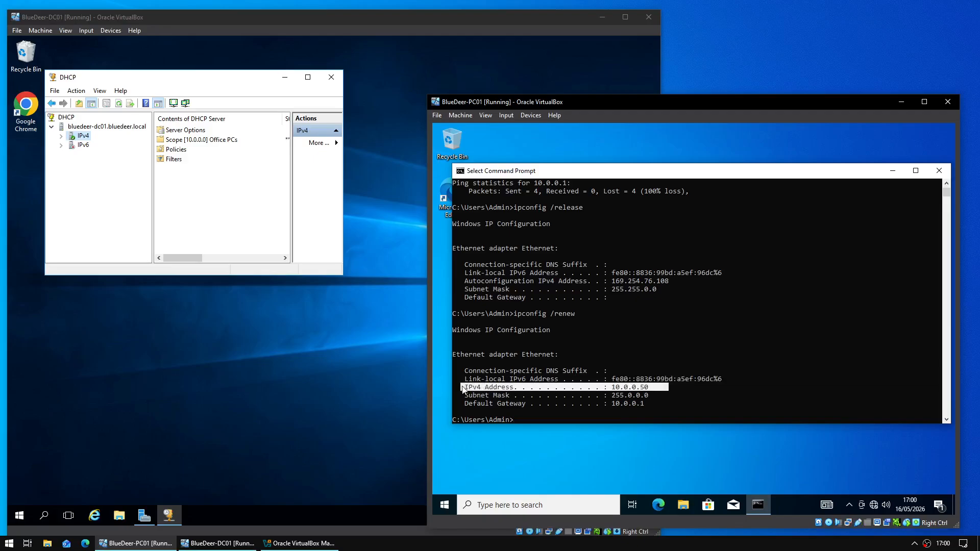
# - Close DC01's DHCP console and ping 10.0.0.1 again from PC01 successfully
pyautogui.doubleClick(174, 140)
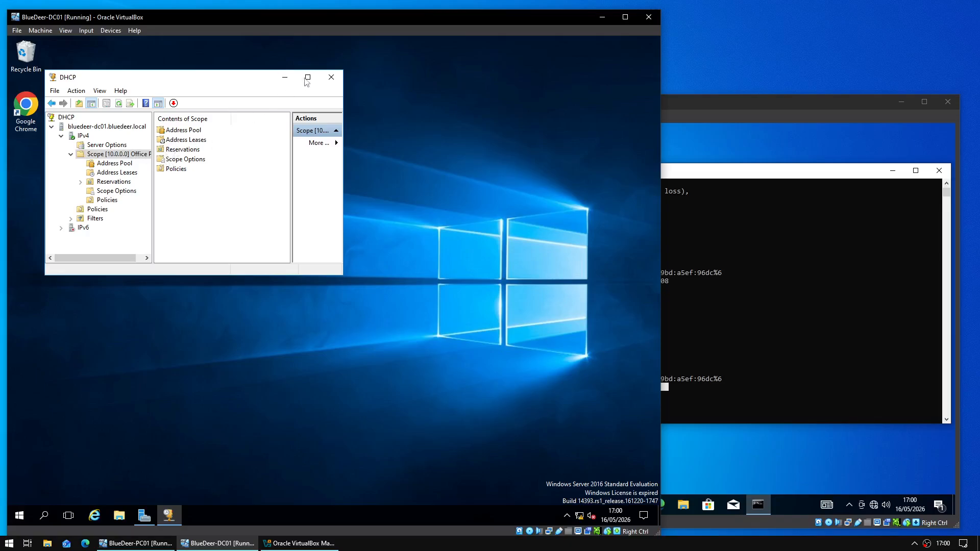
pyautogui.click(330, 78)
pyautogui.click(787, 301)
pyautogui.write('pi')
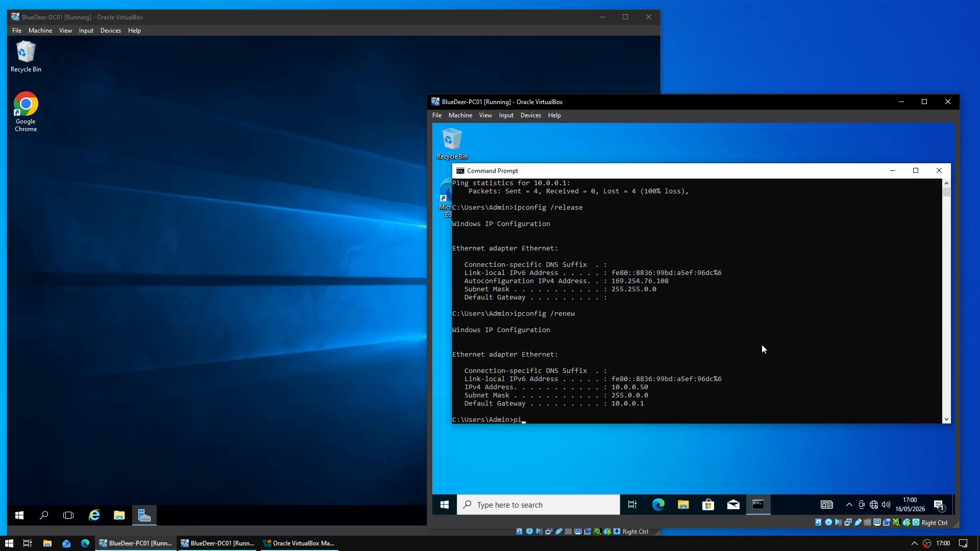
pyautogui.write('ng 10.0.0.1')
pyautogui.press('Return')
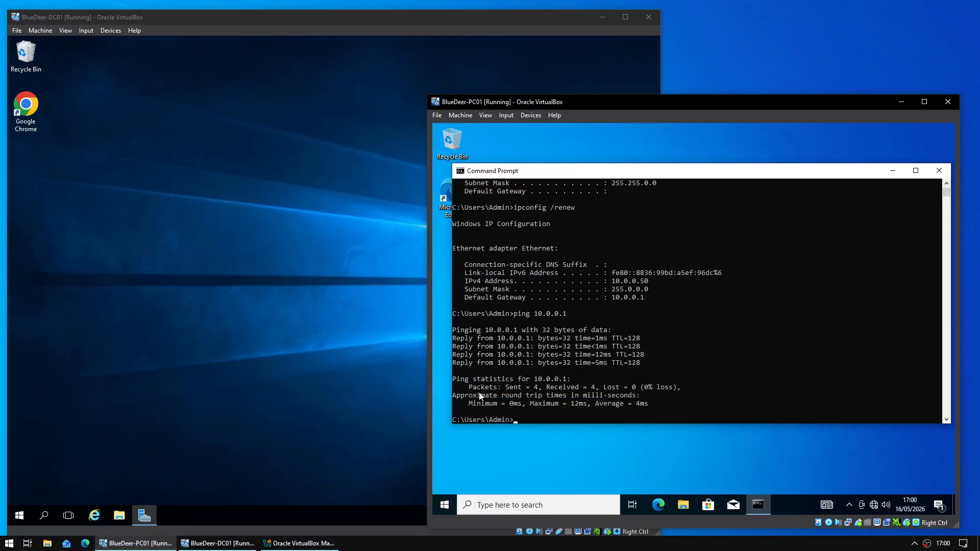
pyautogui.doubleClick(524, 356)
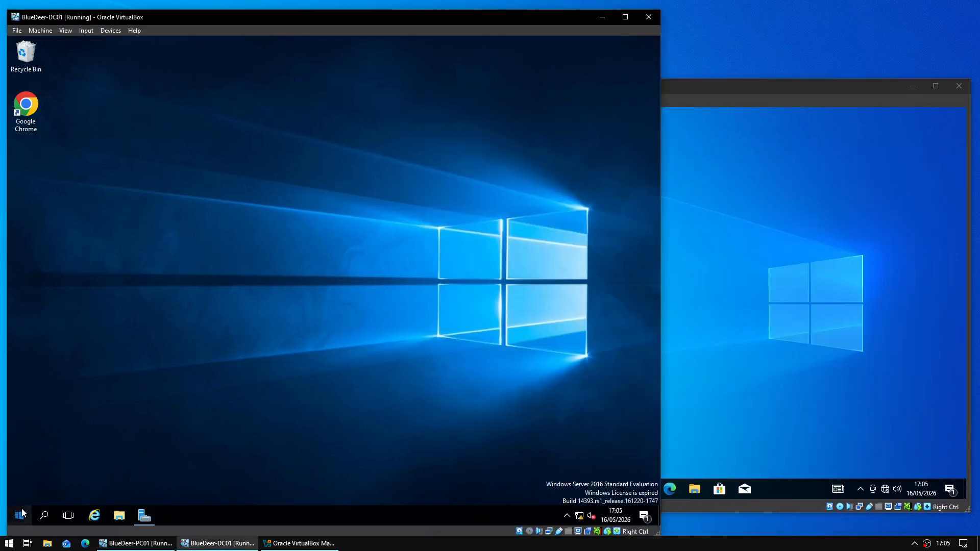
pyautogui.click(21, 513)
pyautogui.click(21, 513)
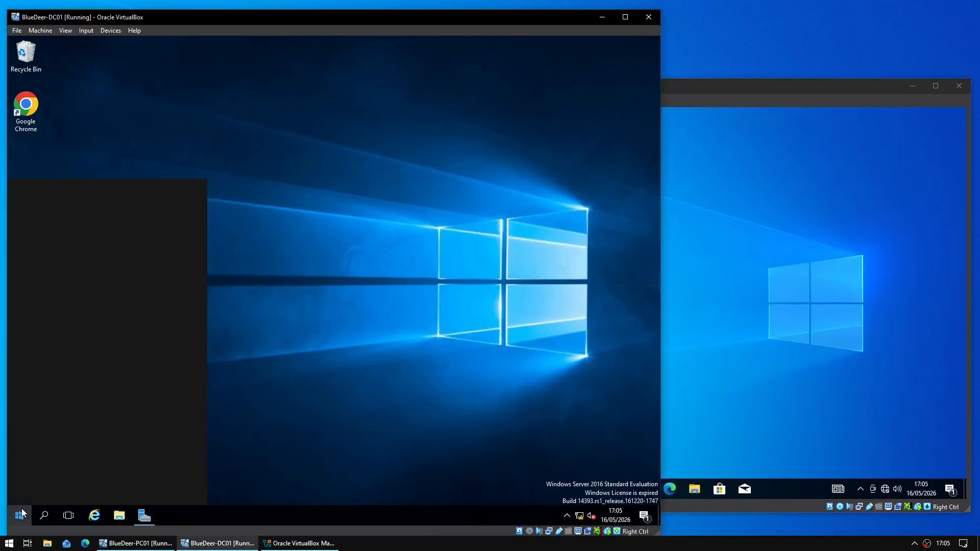
pyautogui.write('XAMPP')
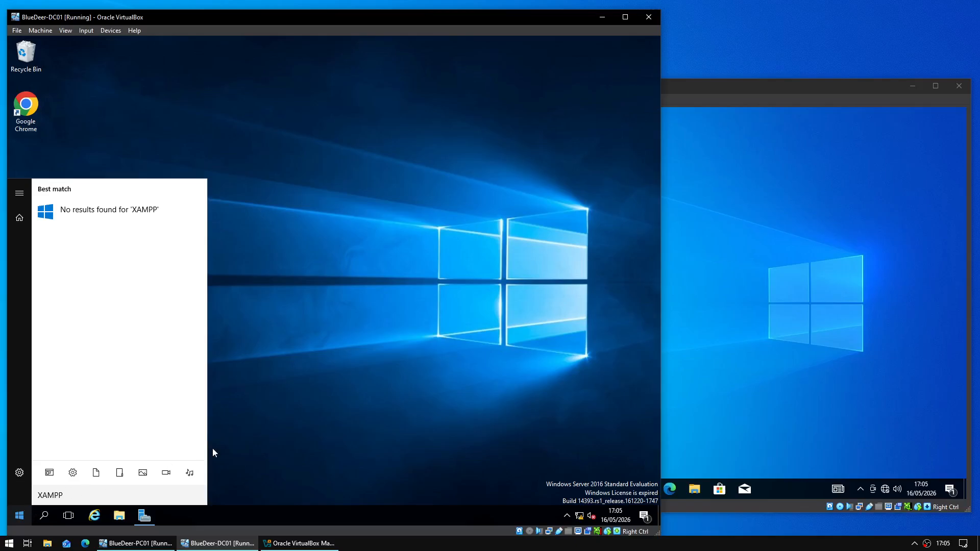
pyautogui.click(258, 431)
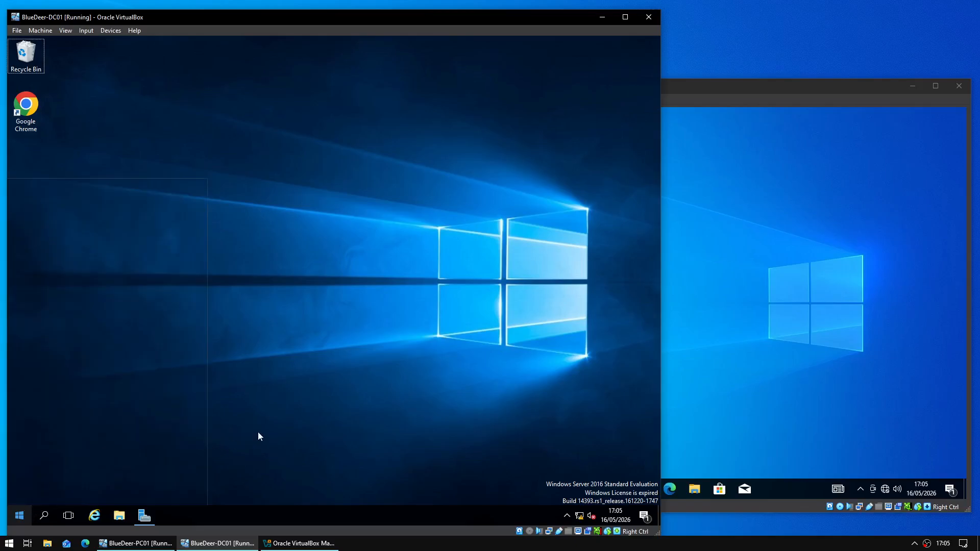
# - Launch the XAMPP Control Panel on DC01, start Apache and MySQL, and minimize the panel
pyautogui.click(20, 517)
pyautogui.scroll(-3, 66, 470)
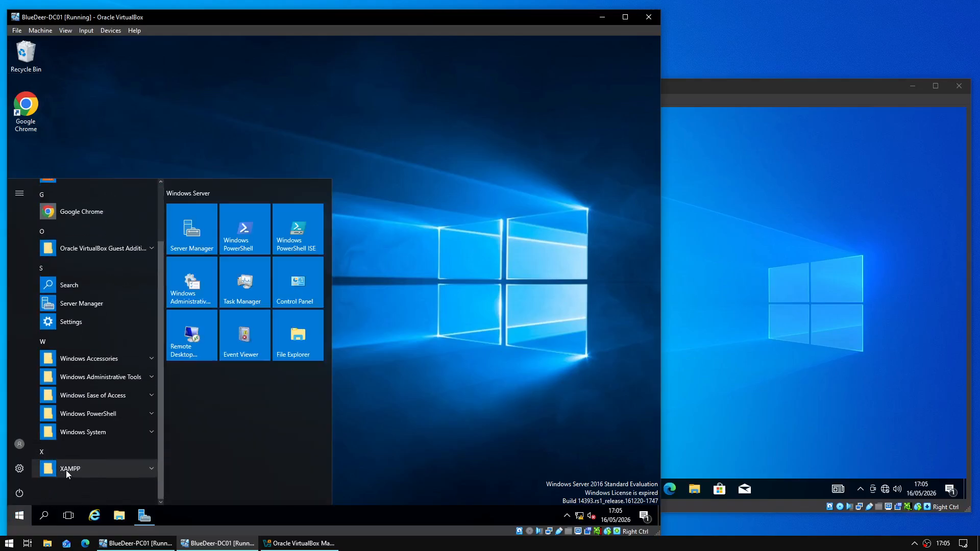
pyautogui.click(76, 469)
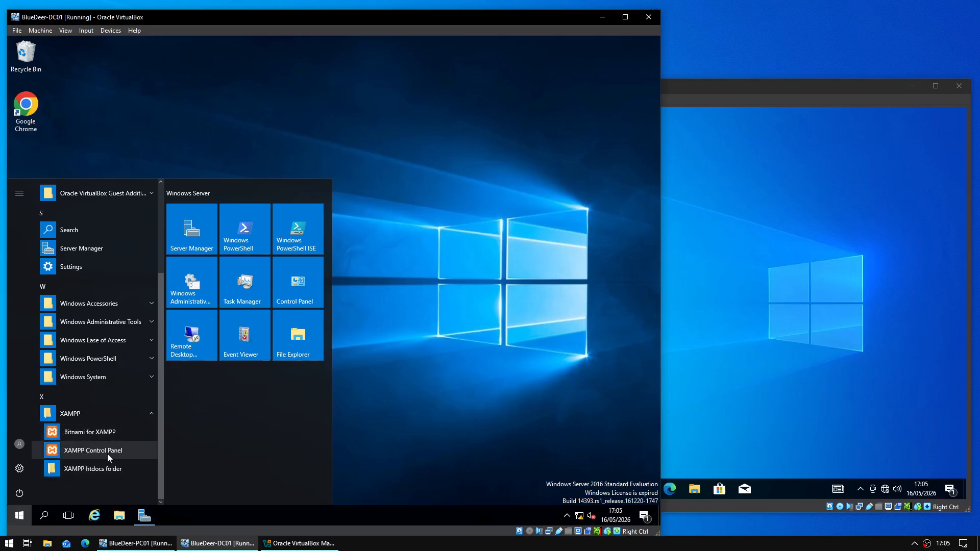
pyautogui.click(109, 454)
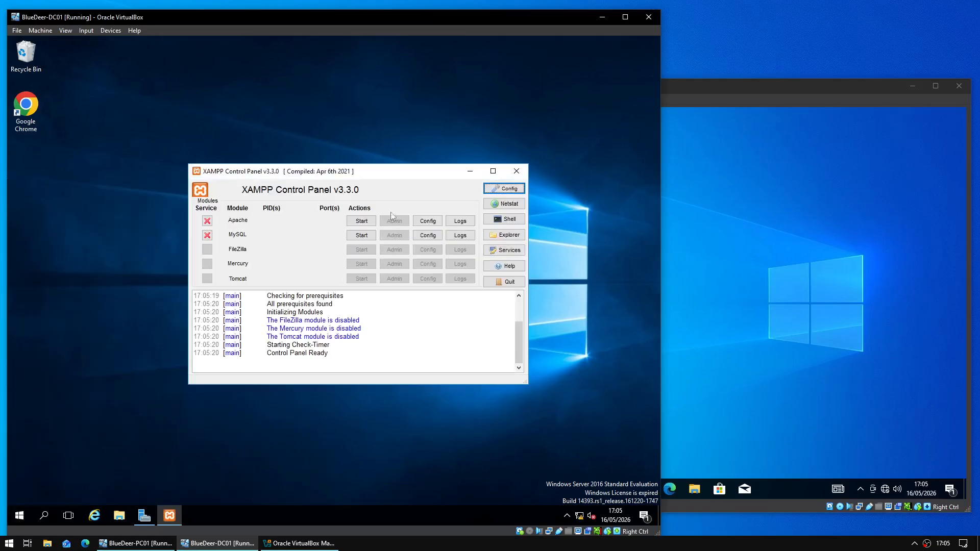
pyautogui.click(366, 223)
pyautogui.click(364, 236)
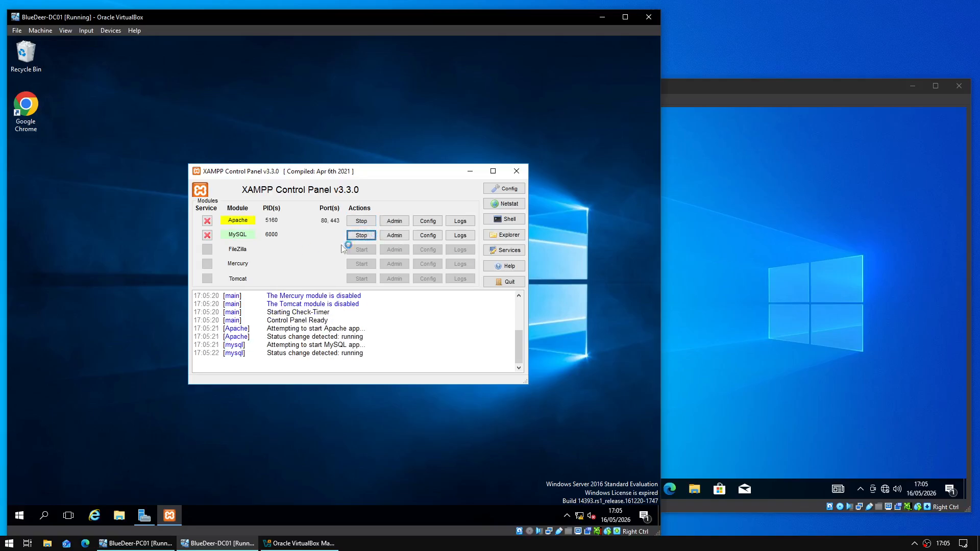
pyautogui.click(469, 171)
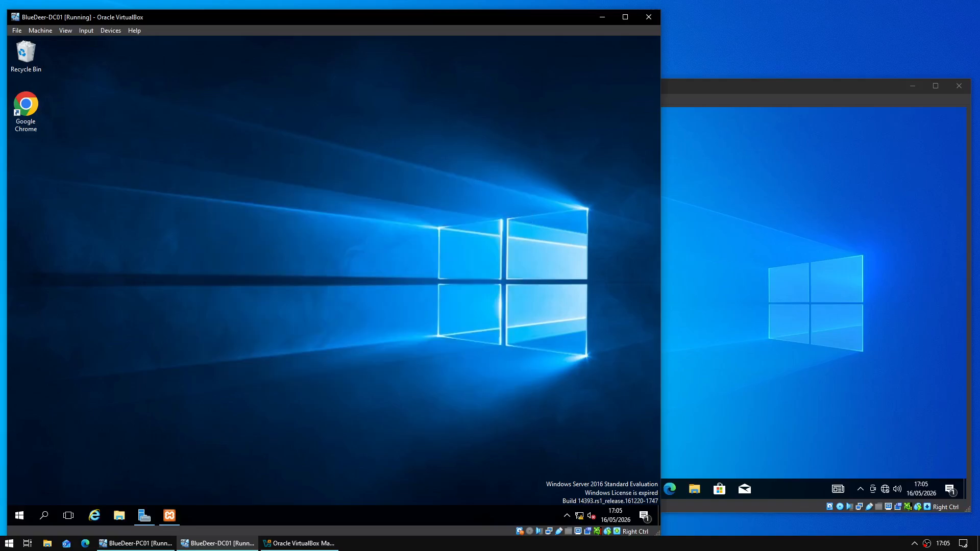
pyautogui.click(664, 382)
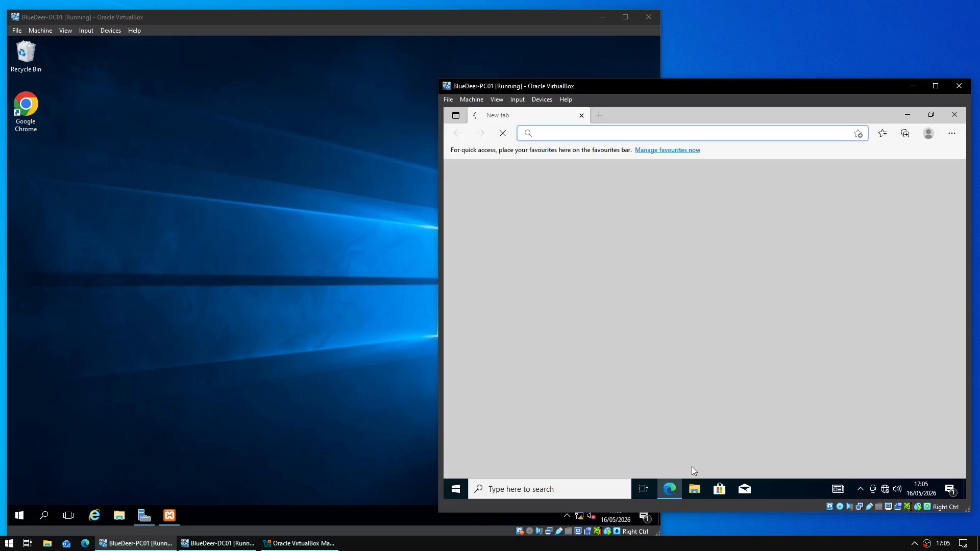
pyautogui.click(636, 139)
pyautogui.write('10.0.01')
pyautogui.press('Return')
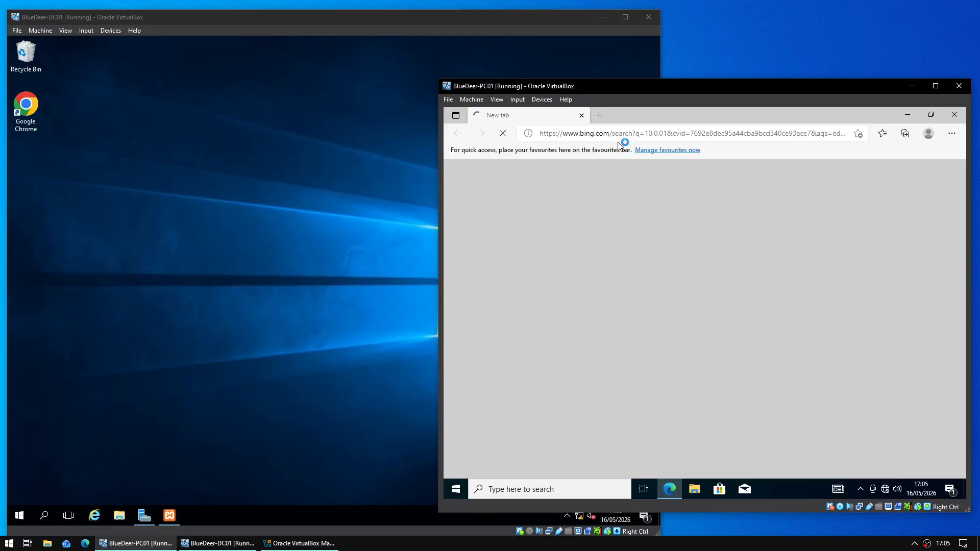
pyautogui.click(620, 132)
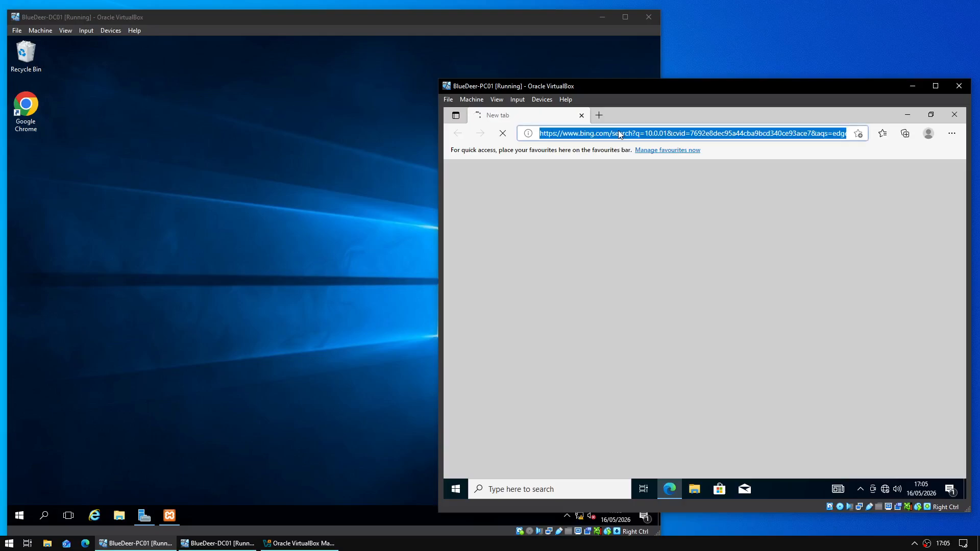
pyautogui.write('10.0.0.1')
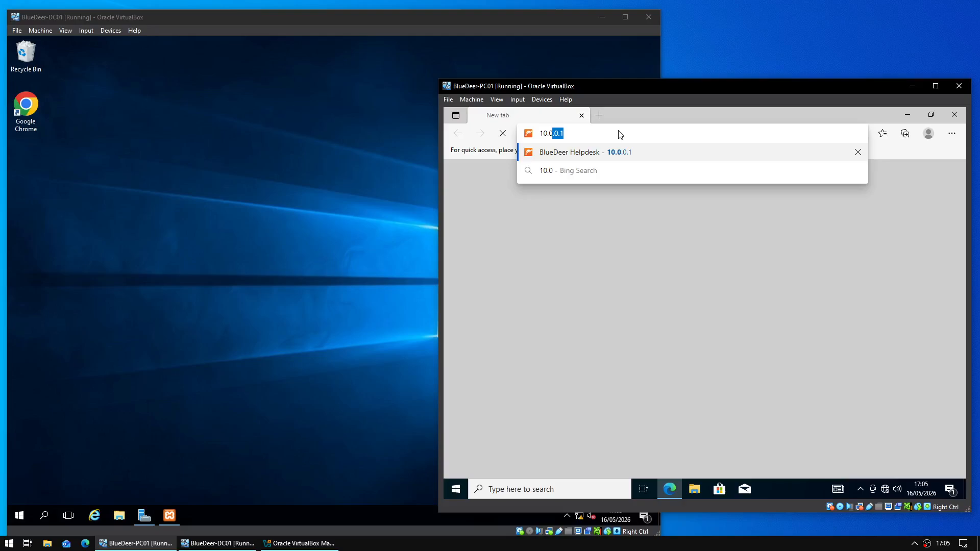
pyautogui.press('Return')
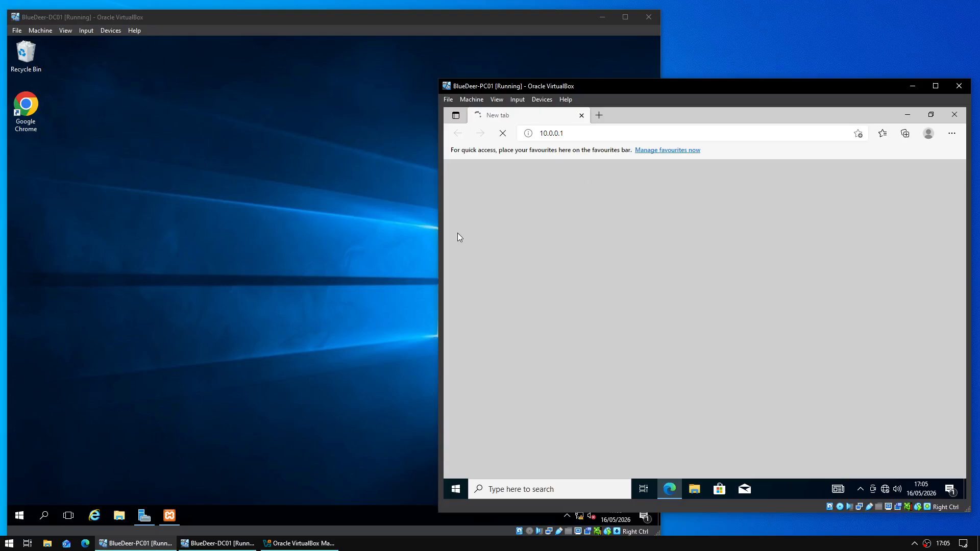
pyautogui.click(121, 420)
pyautogui.click(18, 516)
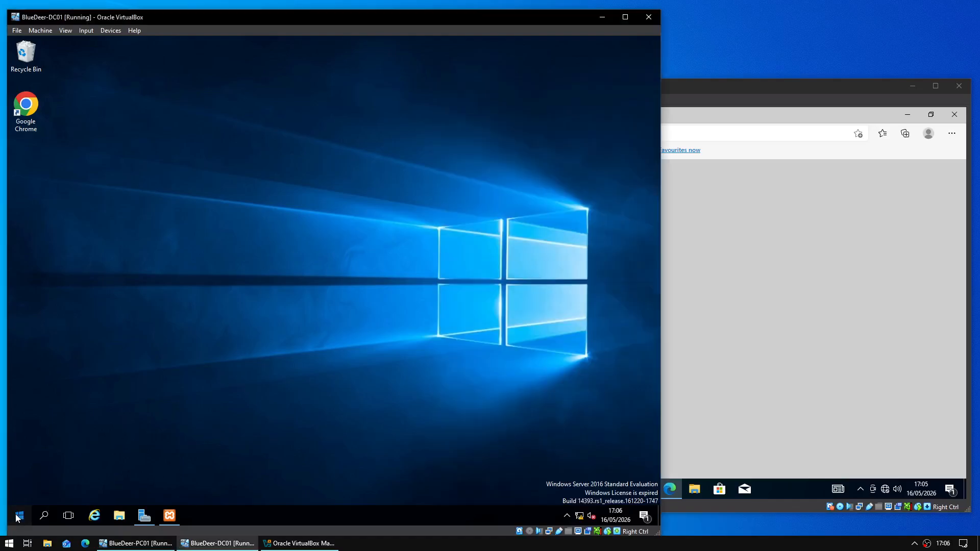
# - Open Windows Firewall with Advanced Security and start a new program-based inbound rule
pyautogui.write('FIREWALL')
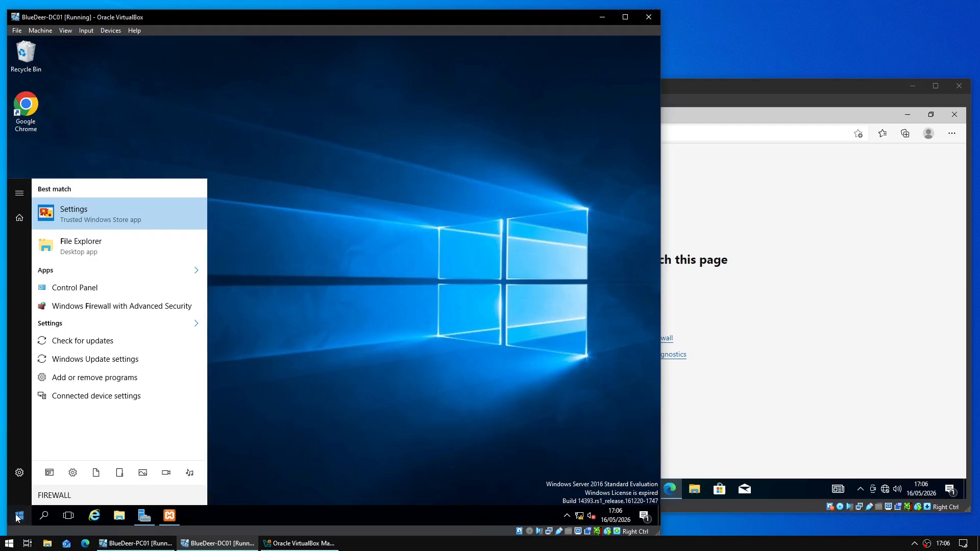
pyautogui.click(17, 517)
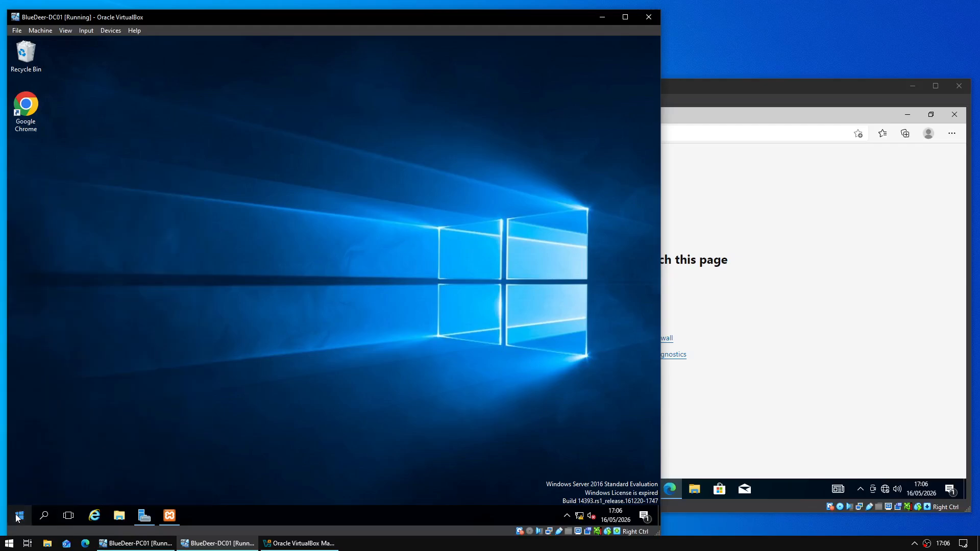
pyautogui.click(92, 103)
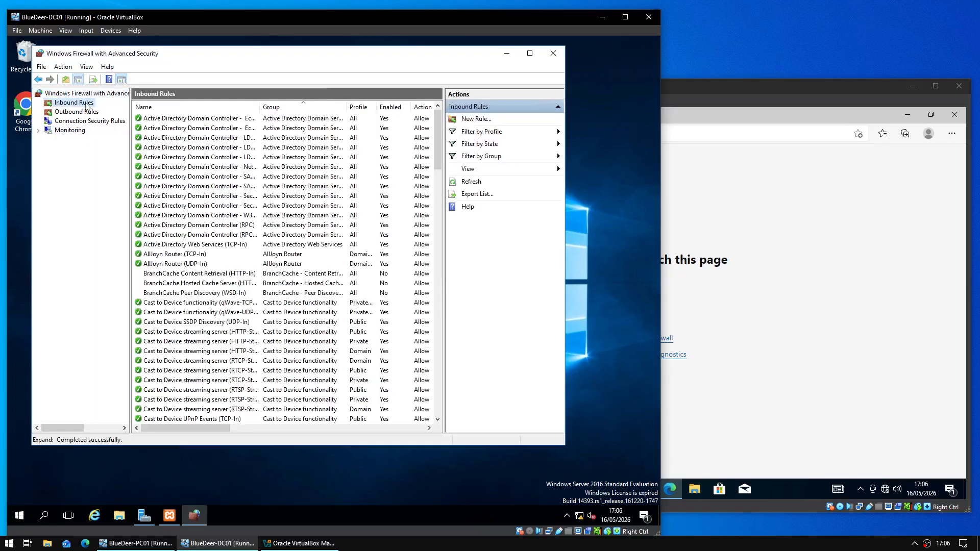
pyautogui.click(479, 120)
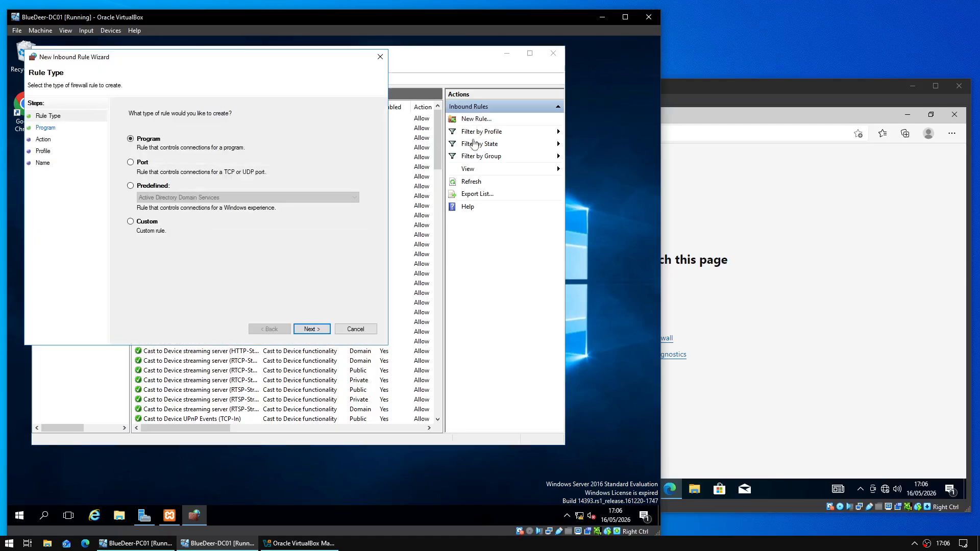
pyautogui.click(306, 329)
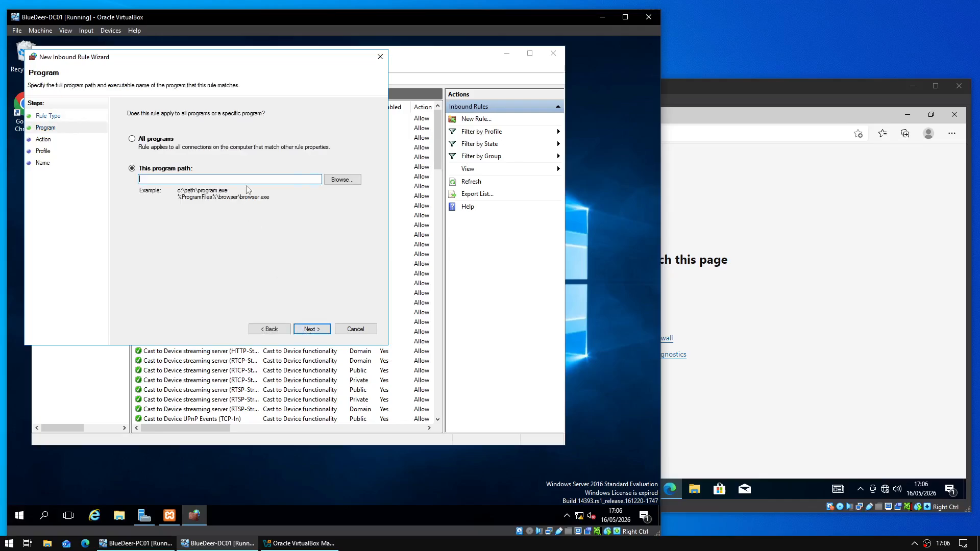
# - Set the rule's program to C:\xampp\apache\bin\httpd.exe
pyautogui.click(335, 181)
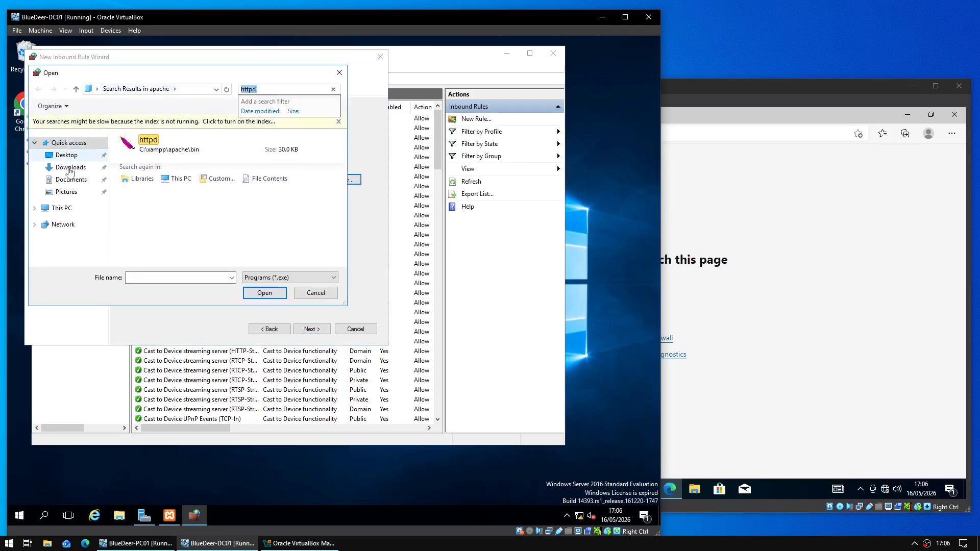
pyautogui.doubleClick(179, 219)
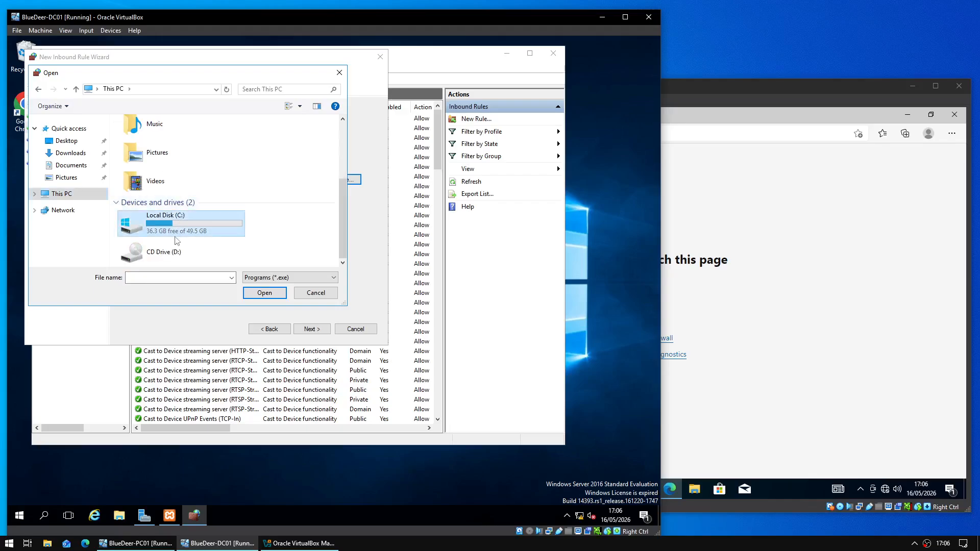
pyautogui.doubleClick(138, 200)
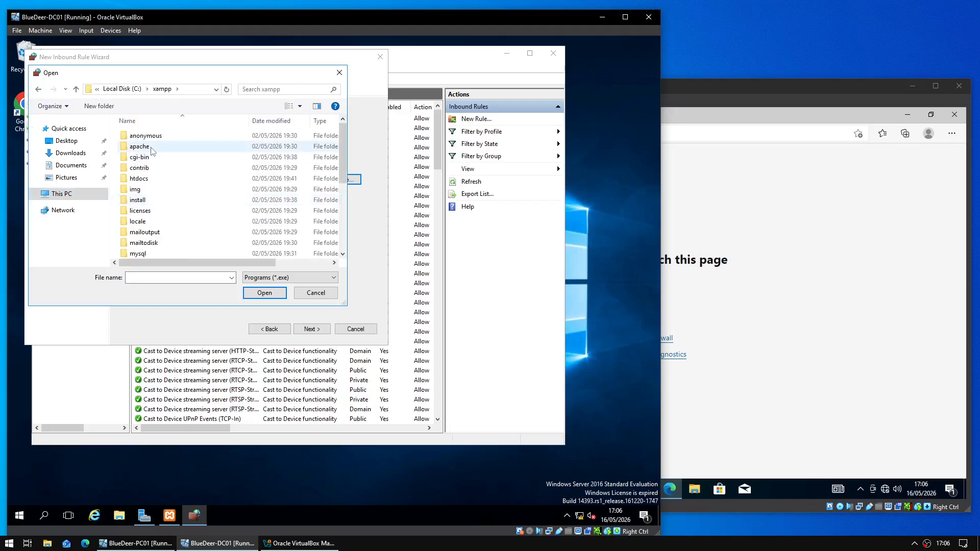
pyautogui.doubleClick(151, 146)
pyautogui.doubleClick(148, 136)
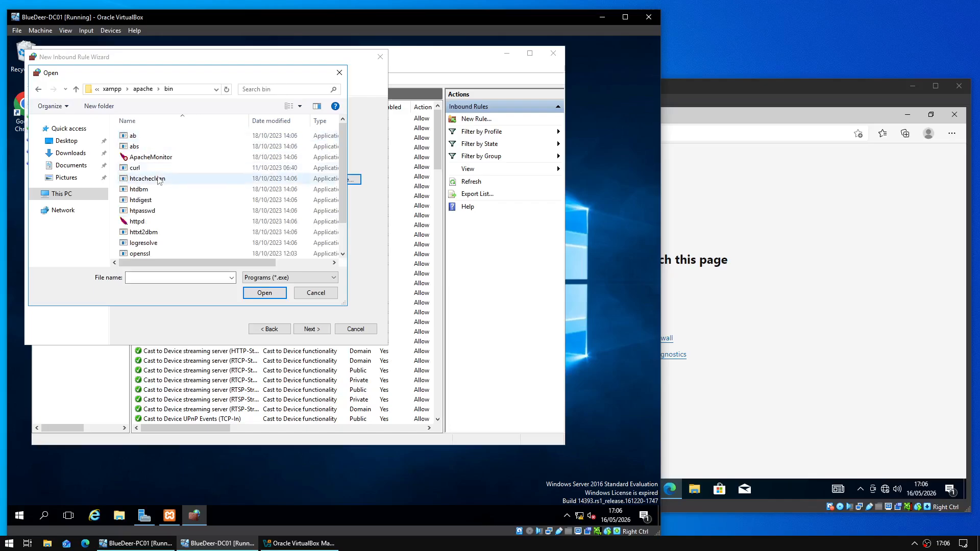
pyautogui.doubleClick(137, 200)
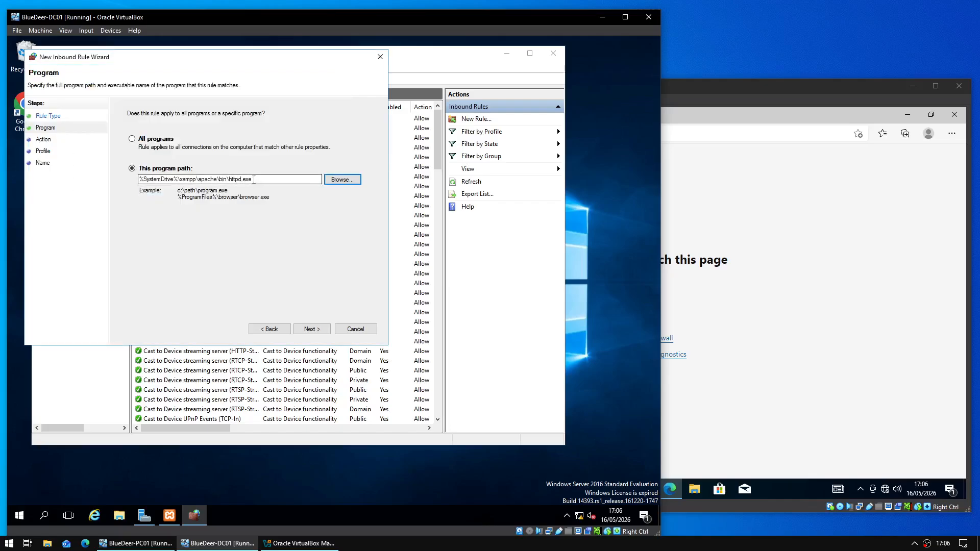
pyautogui.moveTo(166, 180); pyautogui.dragTo(135, 181)
pyautogui.click(273, 181)
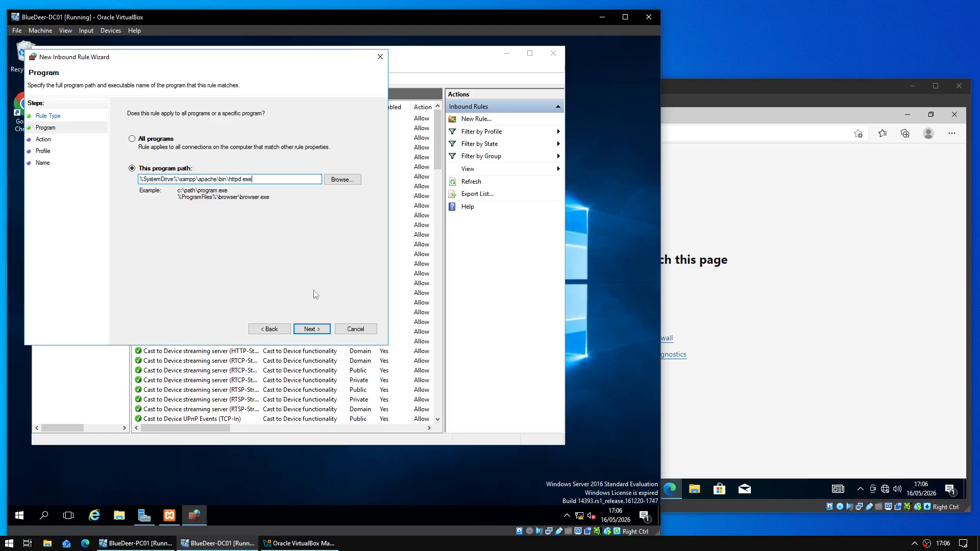
# - Allow the connection on all profiles and finish the rule named HelpDesk Website
pyautogui.click(312, 330)
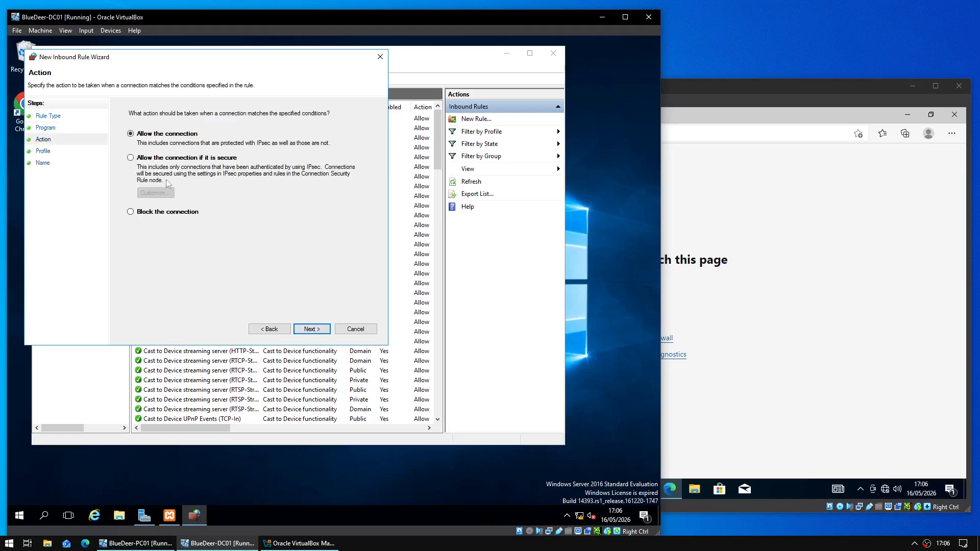
pyautogui.click(305, 330)
pyautogui.click(305, 330)
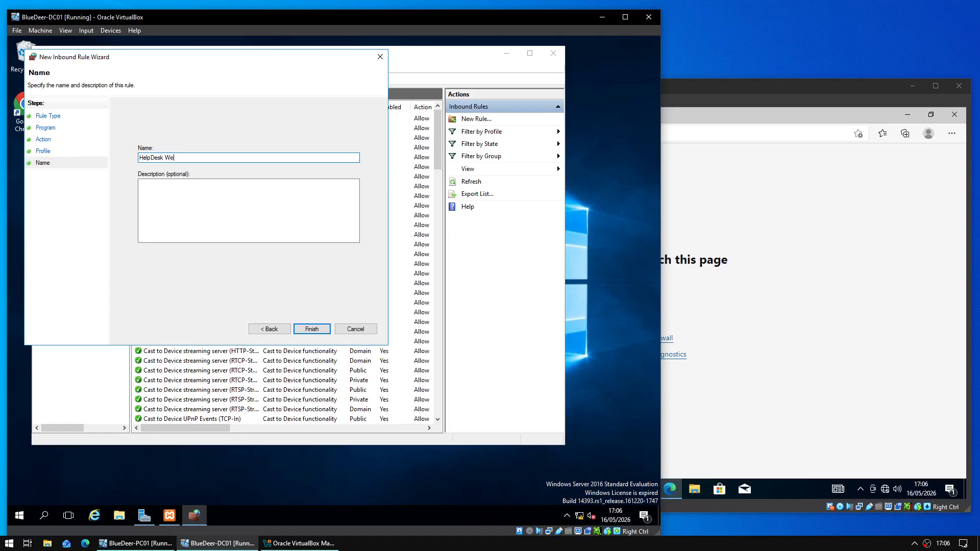
pyautogui.press('Return')
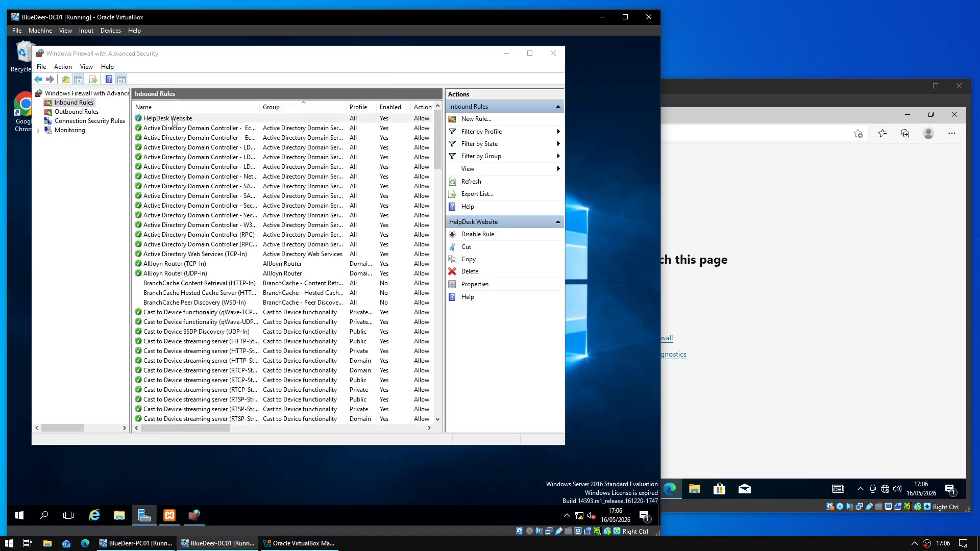
pyautogui.click(288, 170)
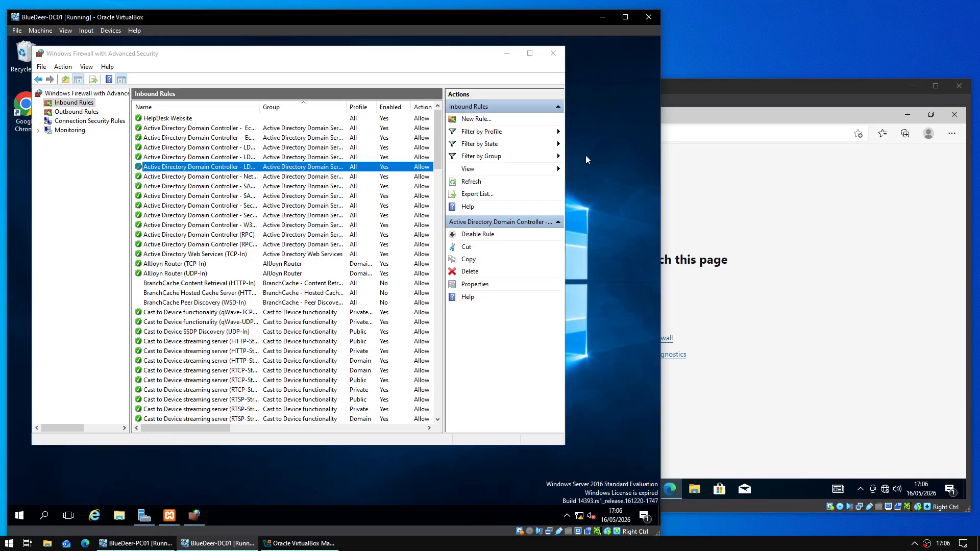
# - Open the BlueDeer Helpdesk new-ticket form on PC01, then close Edge and return to DC01
pyautogui.click(320, 121)
pyautogui.click(754, 171)
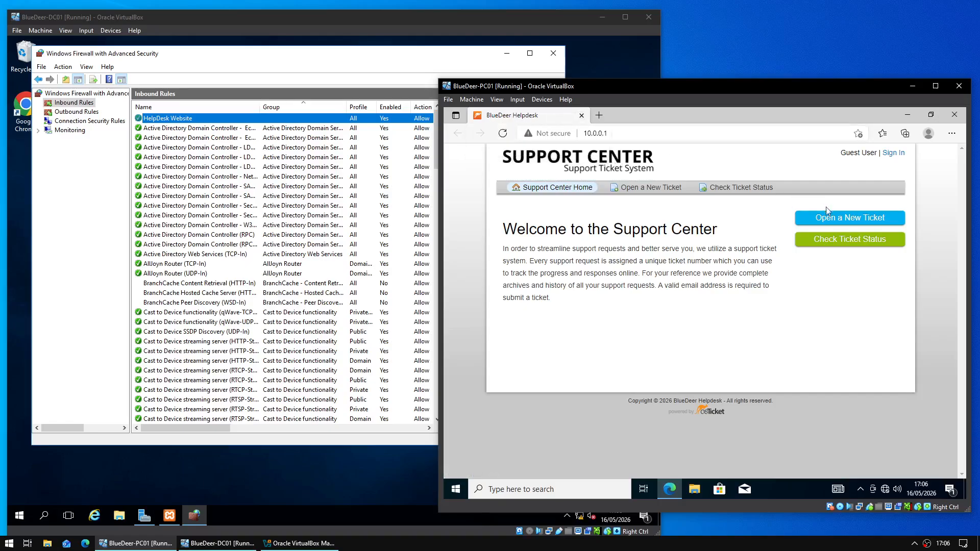
pyautogui.click(836, 219)
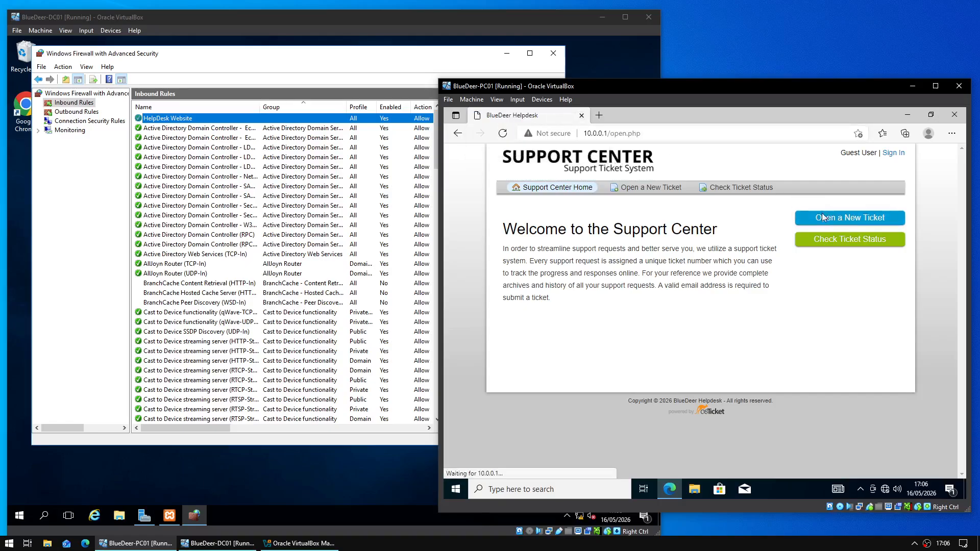
pyautogui.click(547, 289)
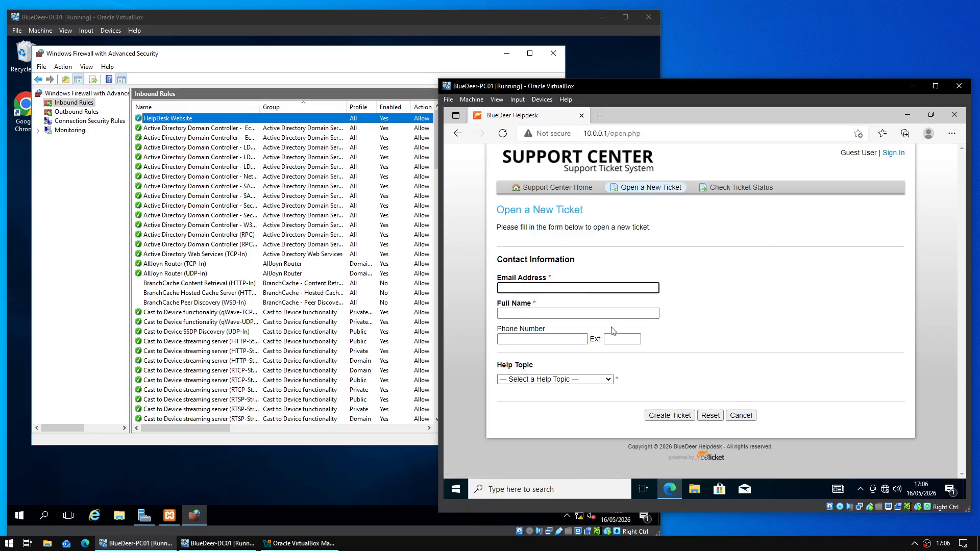
pyautogui.click(943, 118)
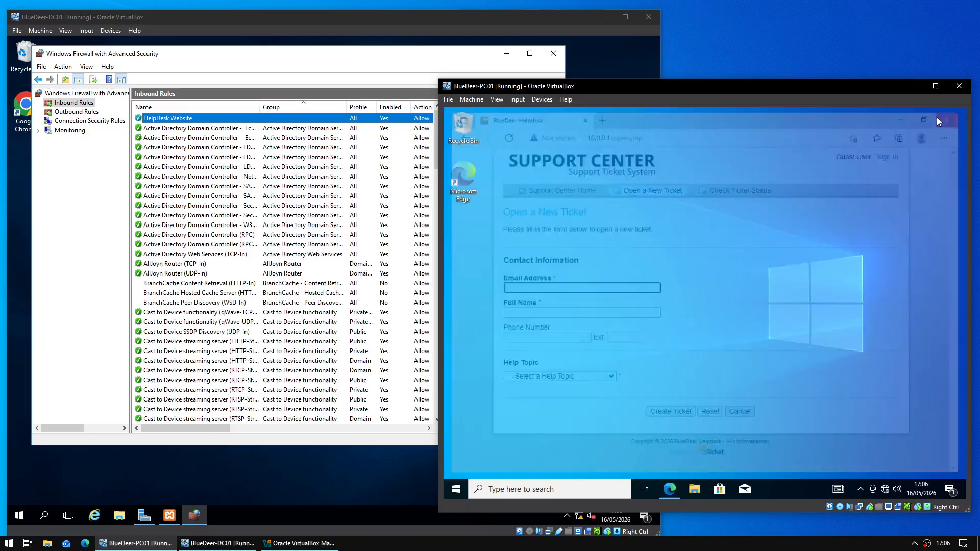
pyautogui.click(398, 69)
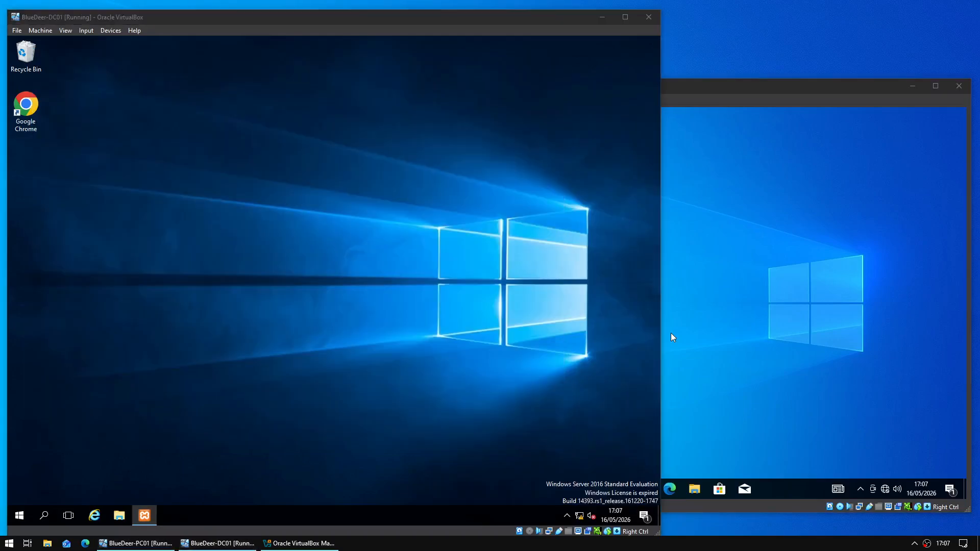
# - Browse in File Explorer to C:\Shares and select the General folder
pyautogui.click(119, 516)
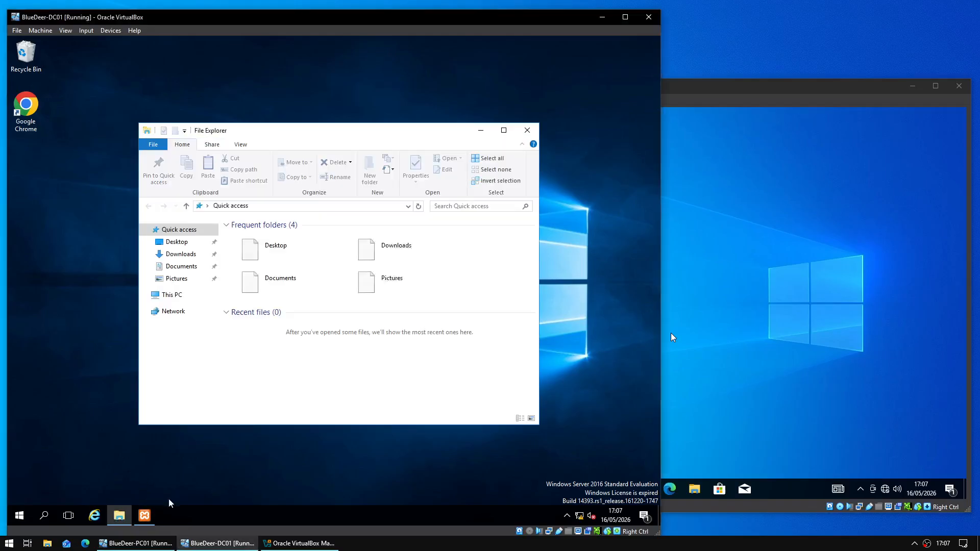
pyautogui.click(189, 298)
pyautogui.doubleClick(283, 341)
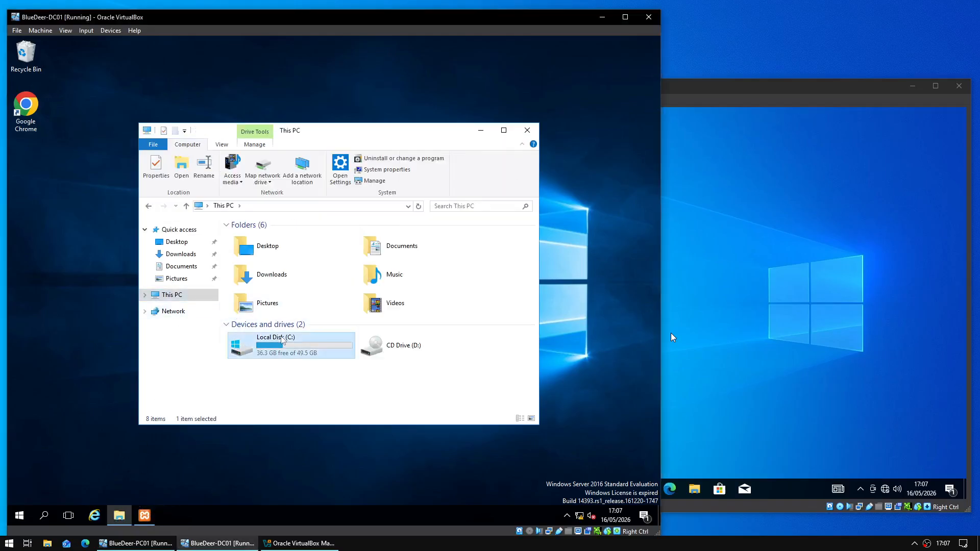
pyautogui.doubleClick(285, 269)
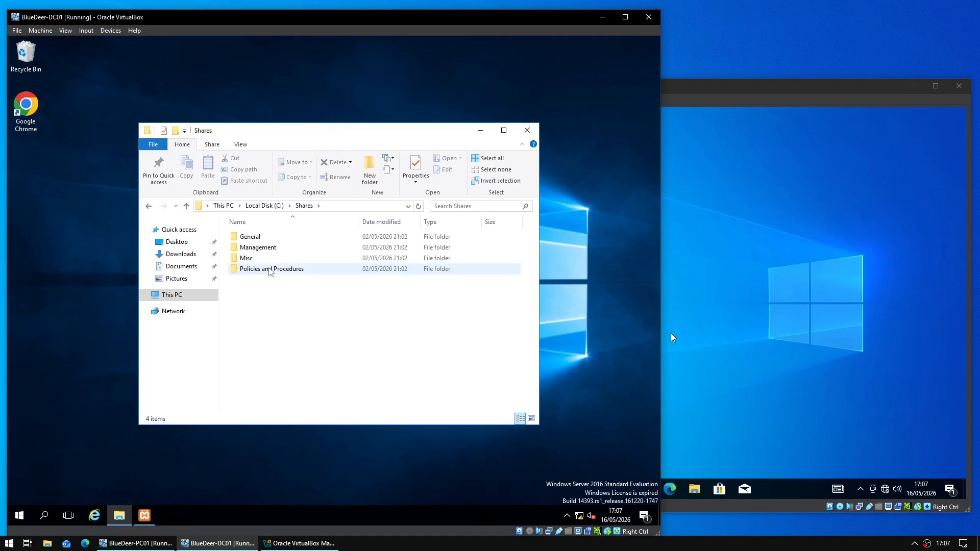
pyautogui.click(278, 259)
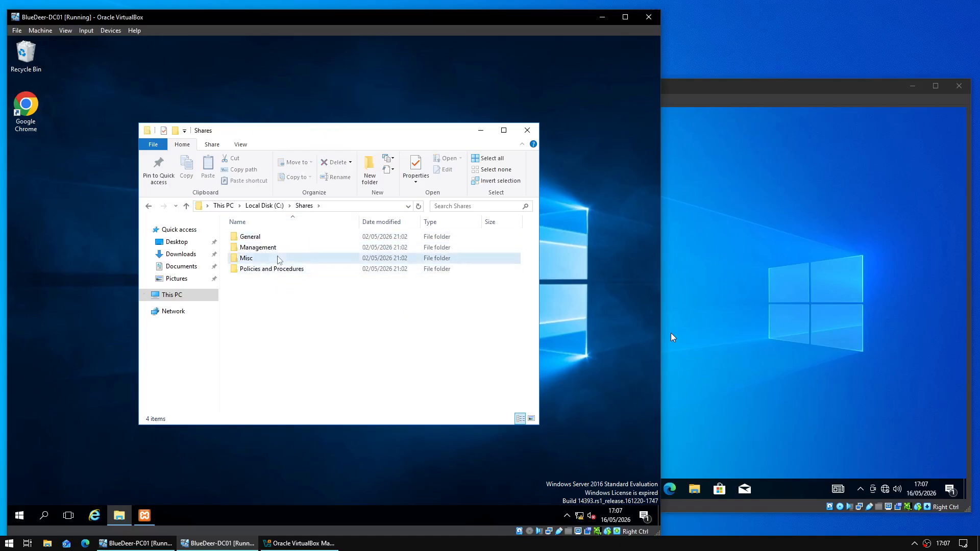
pyautogui.doubleClick(321, 260)
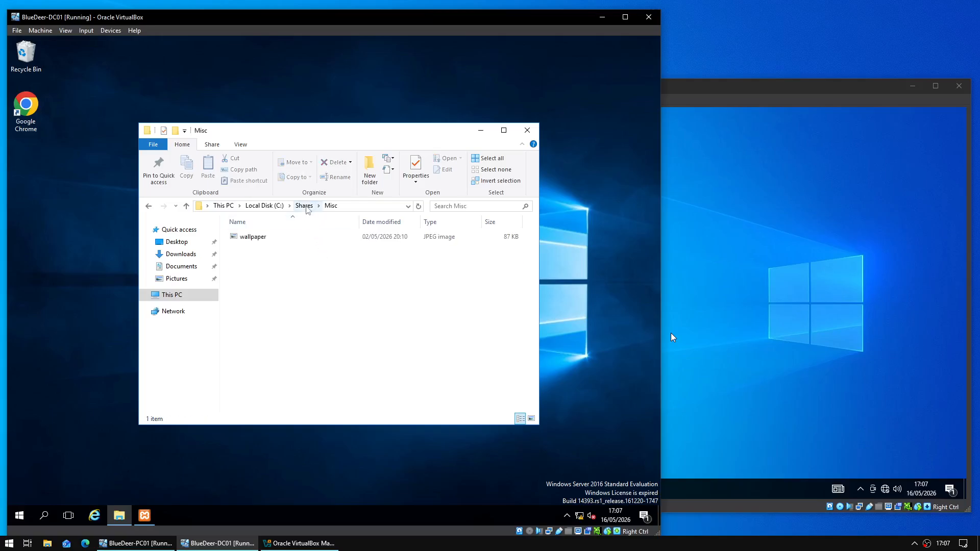
pyautogui.click(305, 205)
pyautogui.click(300, 247)
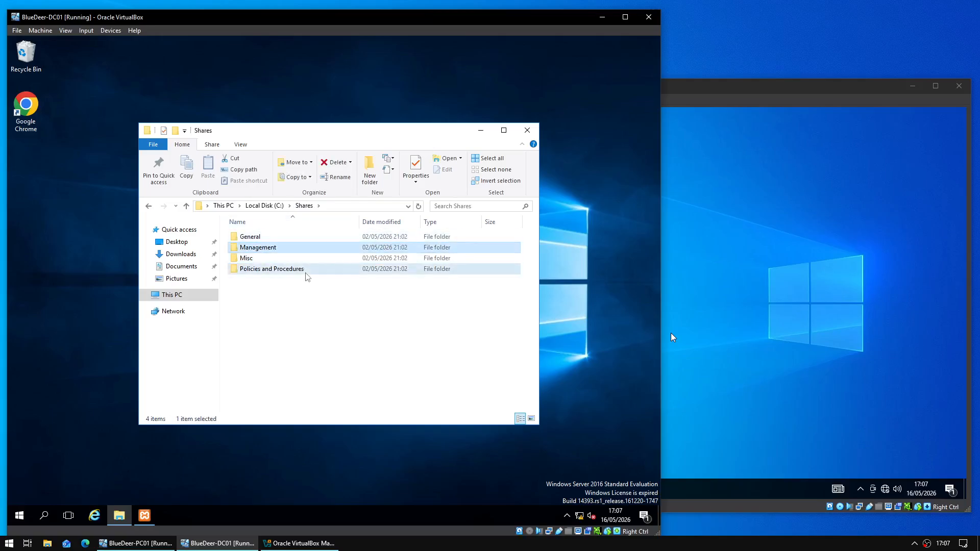
pyautogui.click(305, 269)
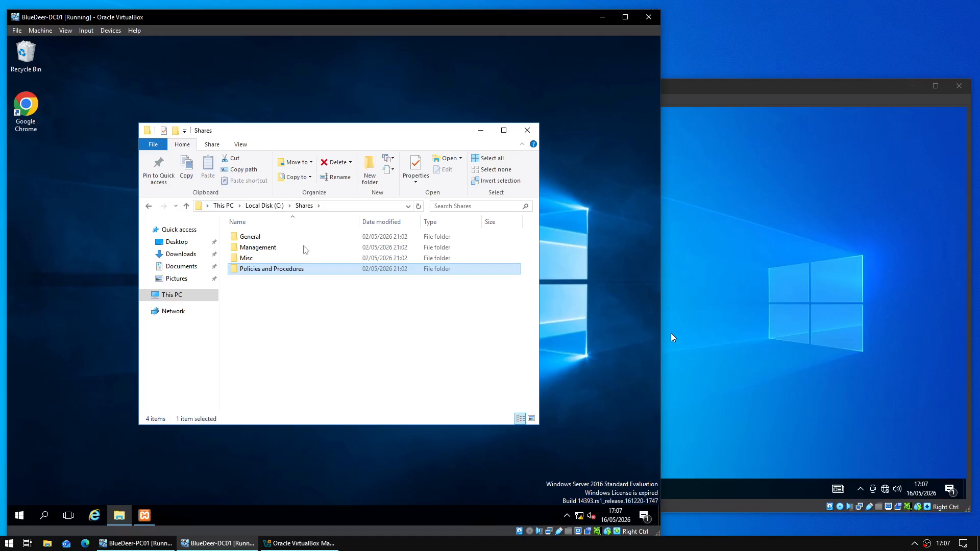
pyautogui.click(336, 239)
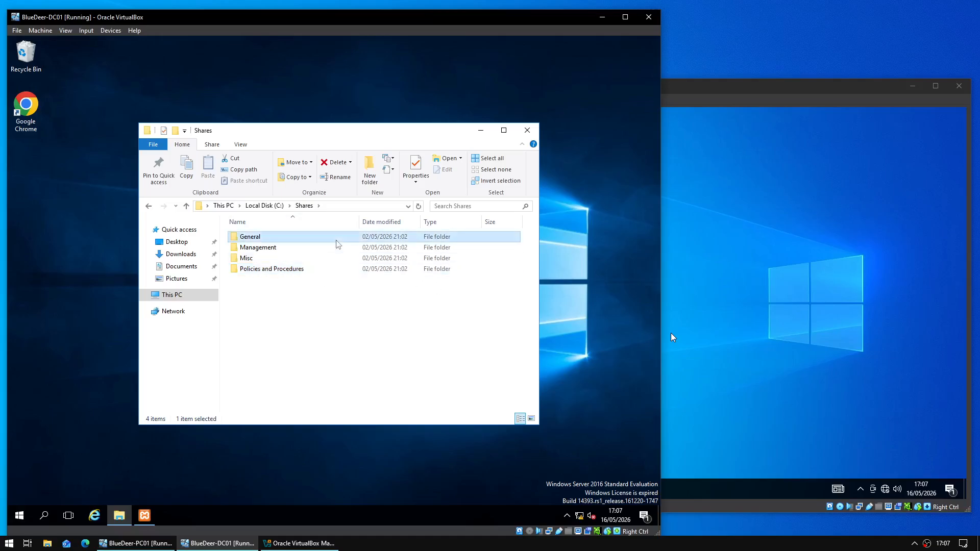
# - Open General's advanced security settings and review its two Users entries
pyautogui.rightClick(333, 240)
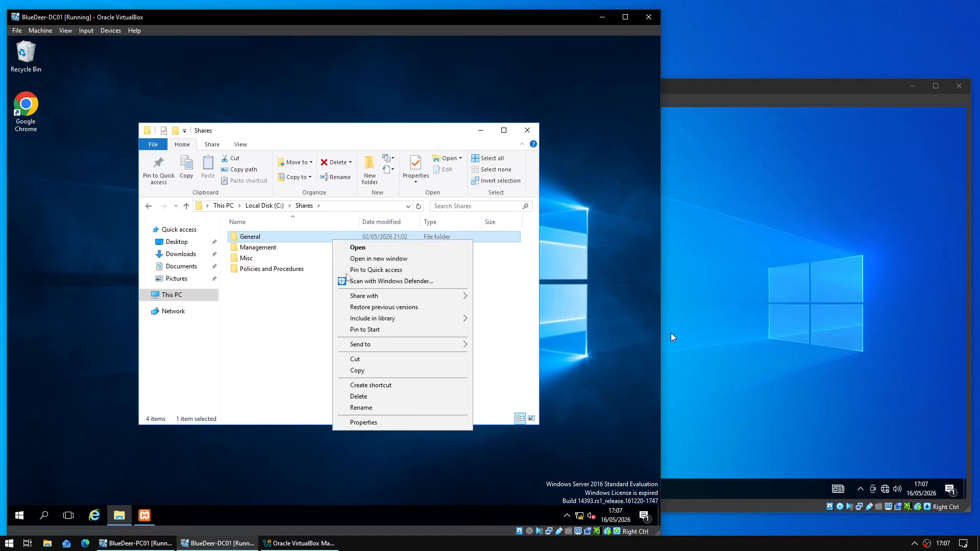
pyautogui.click(380, 425)
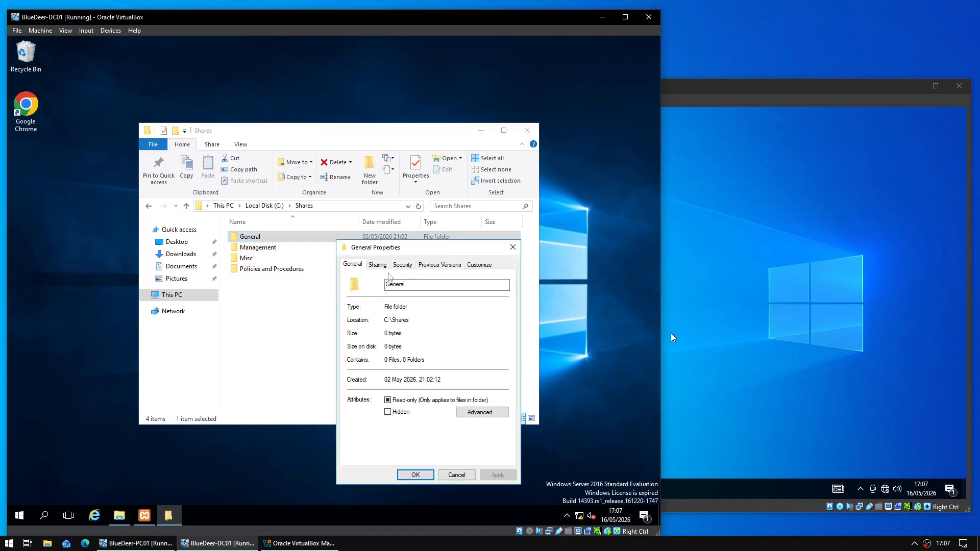
pyautogui.click(401, 268)
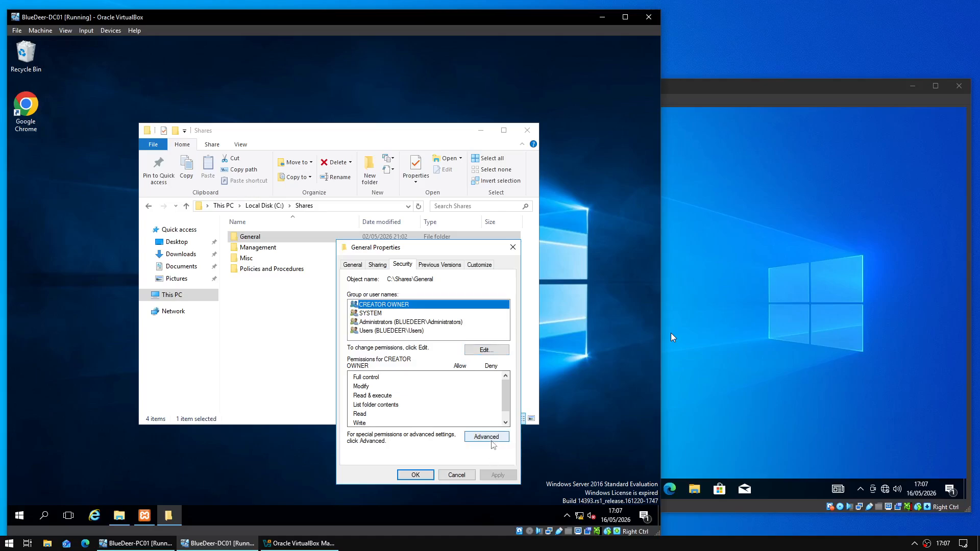
pyautogui.click(487, 438)
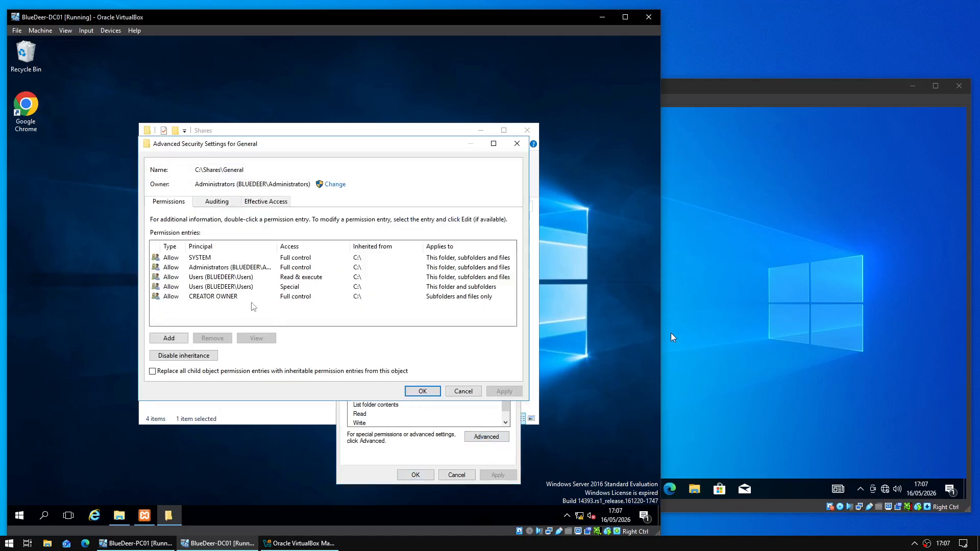
pyautogui.moveTo(278, 246); pyautogui.dragTo(370, 247)
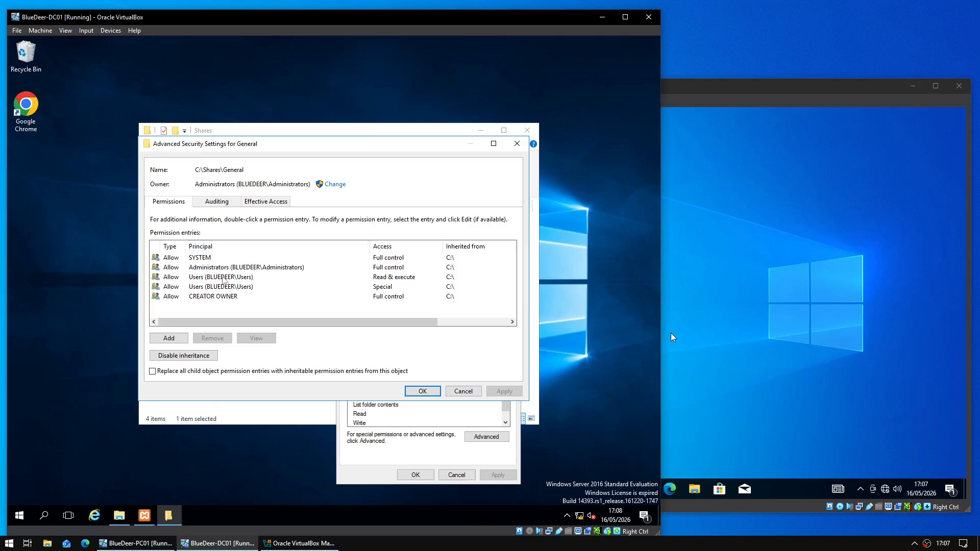
pyautogui.click(222, 278)
pyautogui.click(233, 290)
pyautogui.click(306, 280)
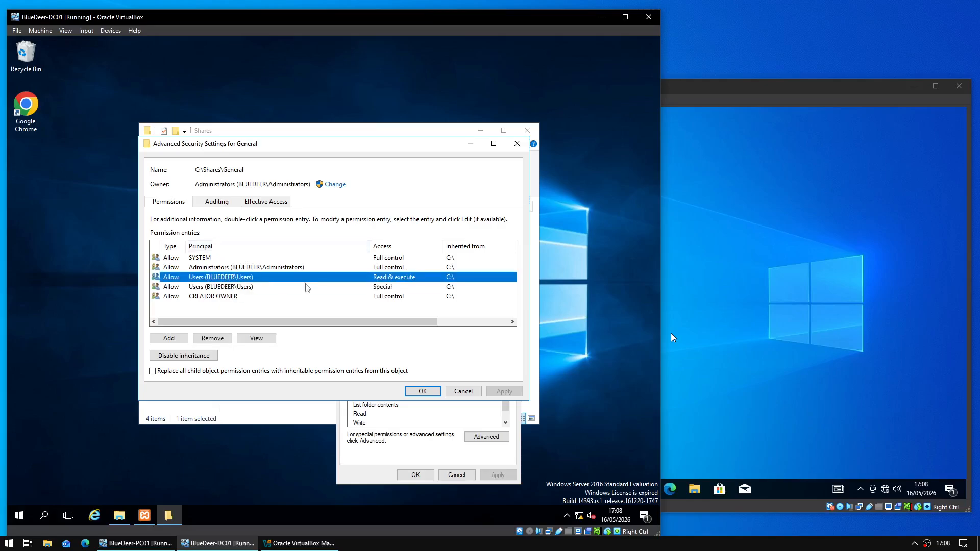
pyautogui.click(304, 287)
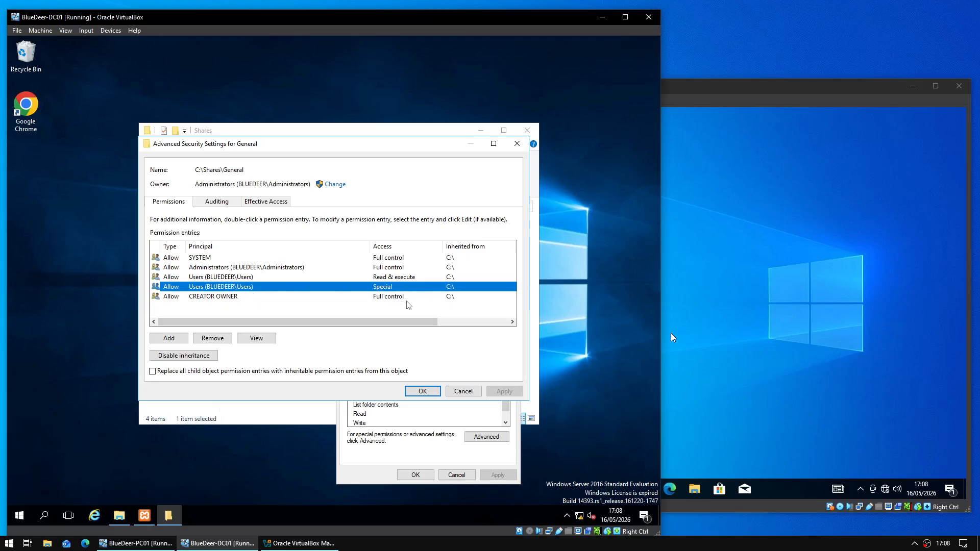
pyautogui.click(409, 309)
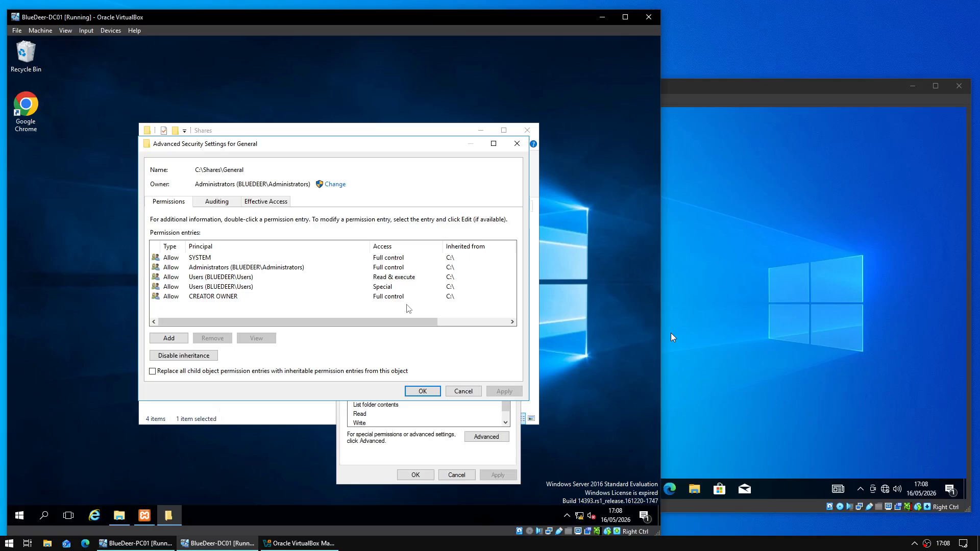
# - Disable inheritance on General, converting to explicit permissions, and remove both Users entries
pyautogui.click(204, 357)
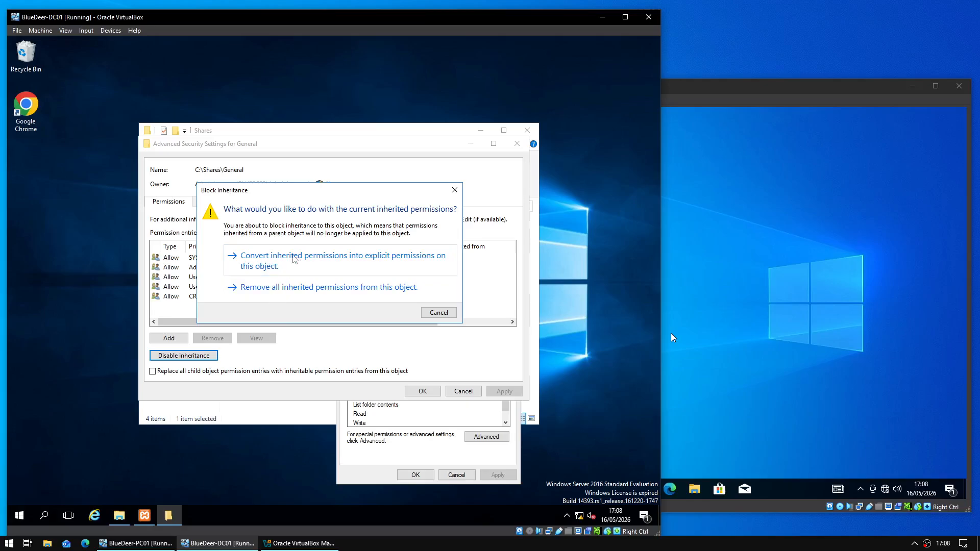
pyautogui.click(293, 260)
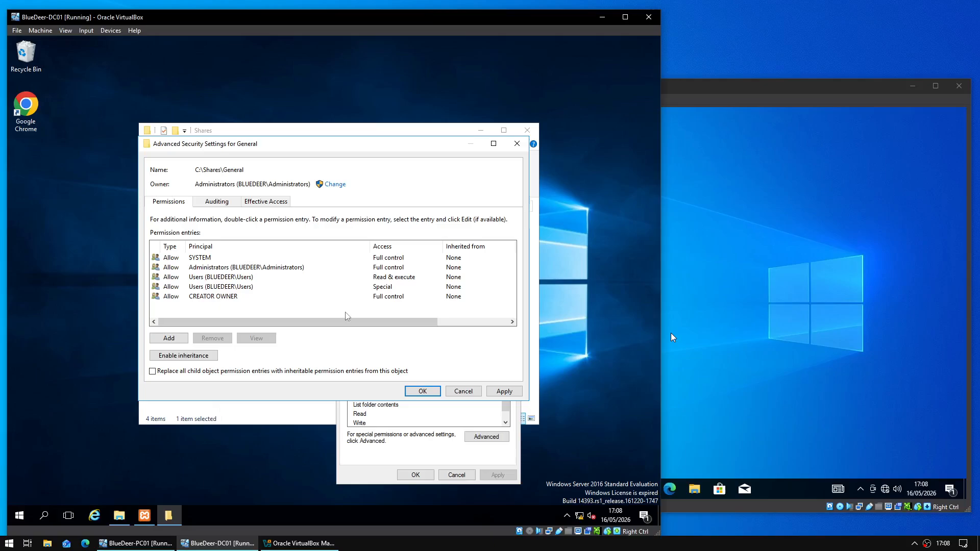
pyautogui.click(215, 277)
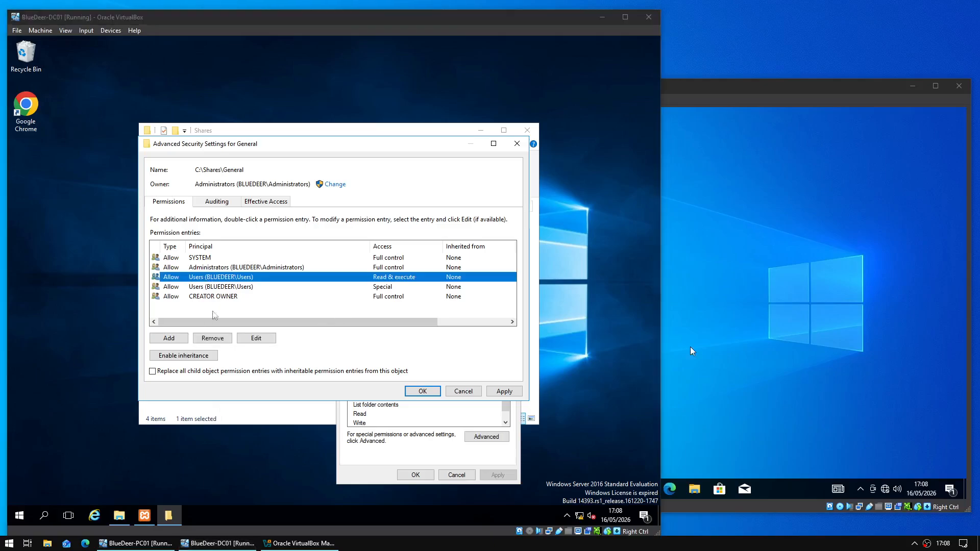
pyautogui.click(218, 339)
pyautogui.click(255, 277)
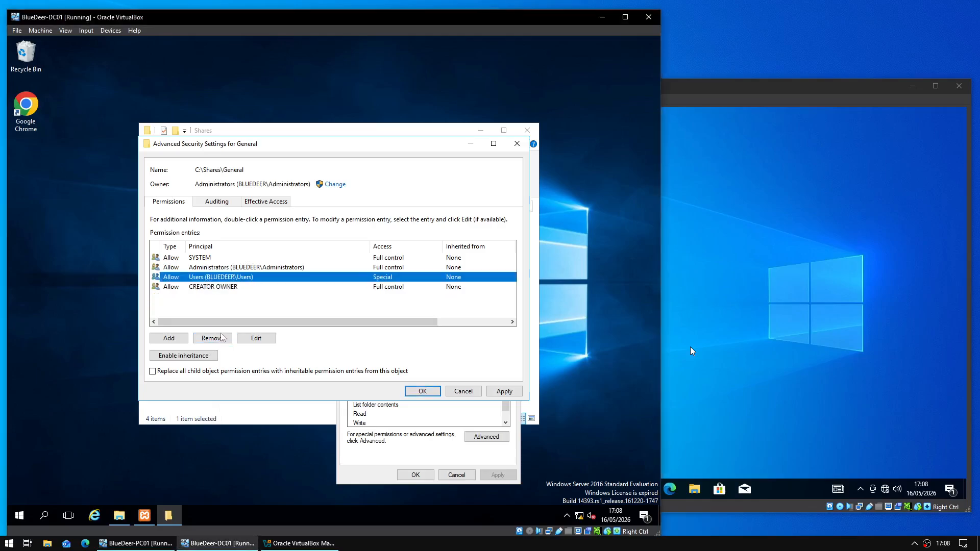
pyautogui.click(222, 338)
pyautogui.click(177, 340)
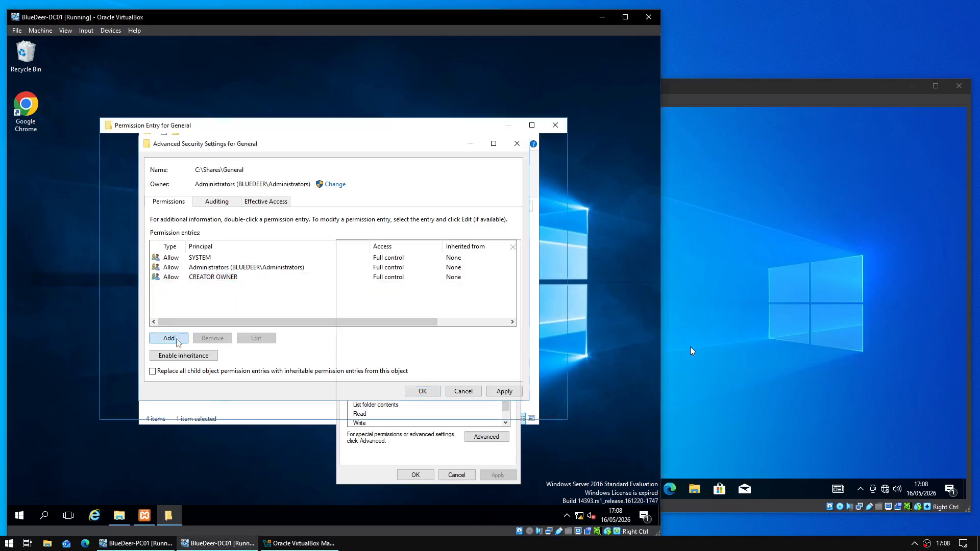
# - Select the Junior Staff group as the new permission entry's principal
pyautogui.click(181, 152)
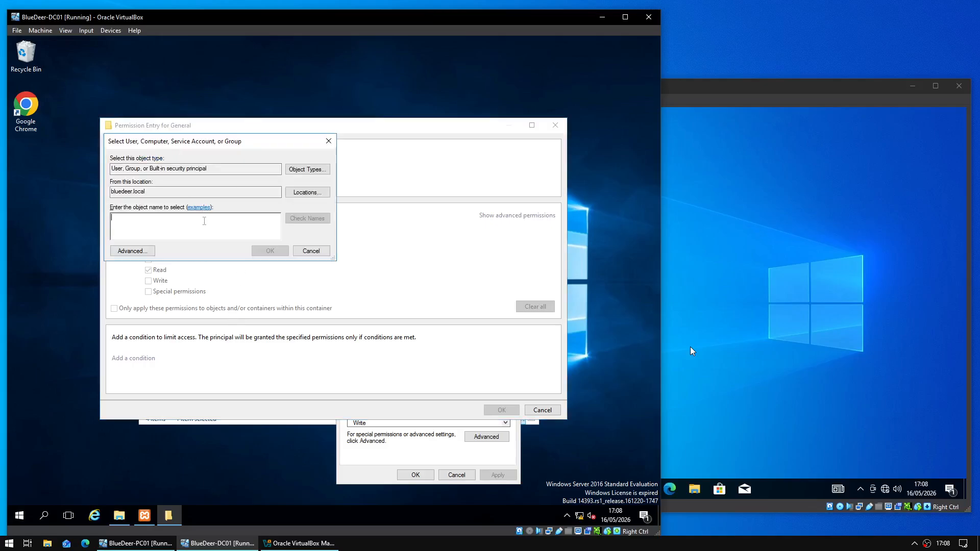
pyautogui.write('General Staff')
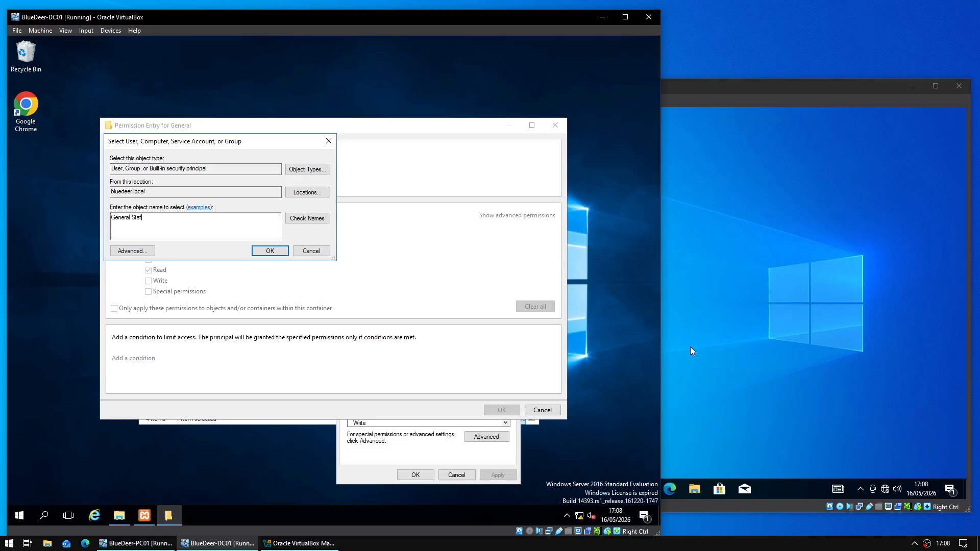
pyautogui.click(307, 218)
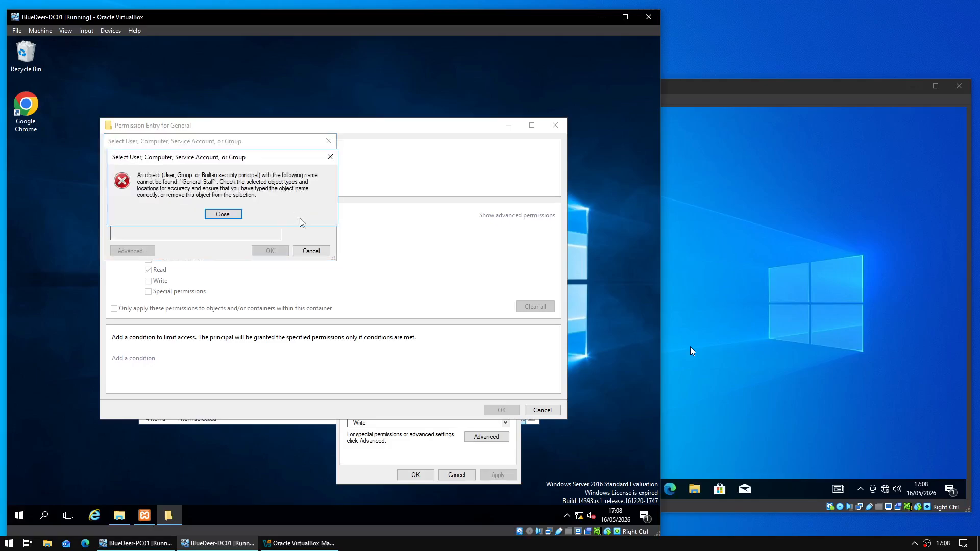
pyautogui.click(224, 215)
pyautogui.press('BackSpace')
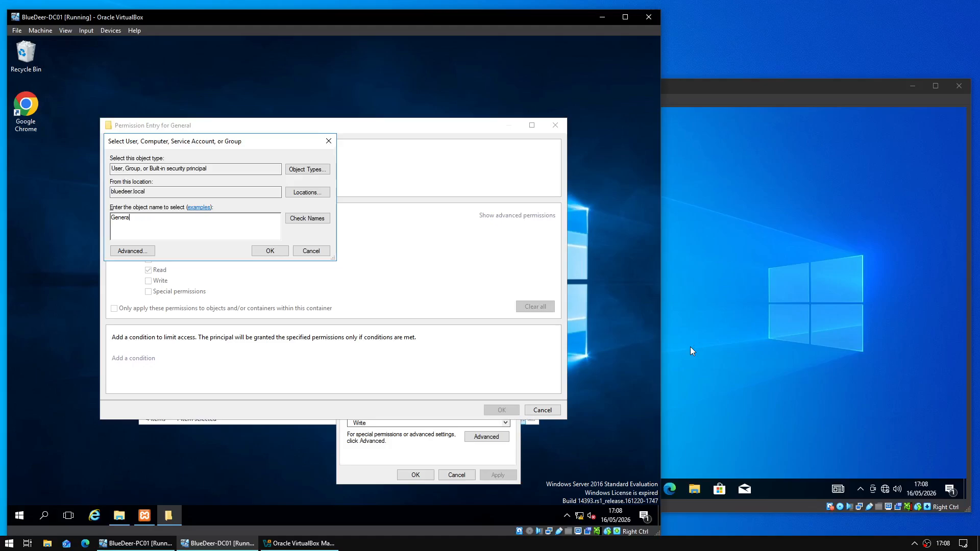
pyautogui.click(307, 219)
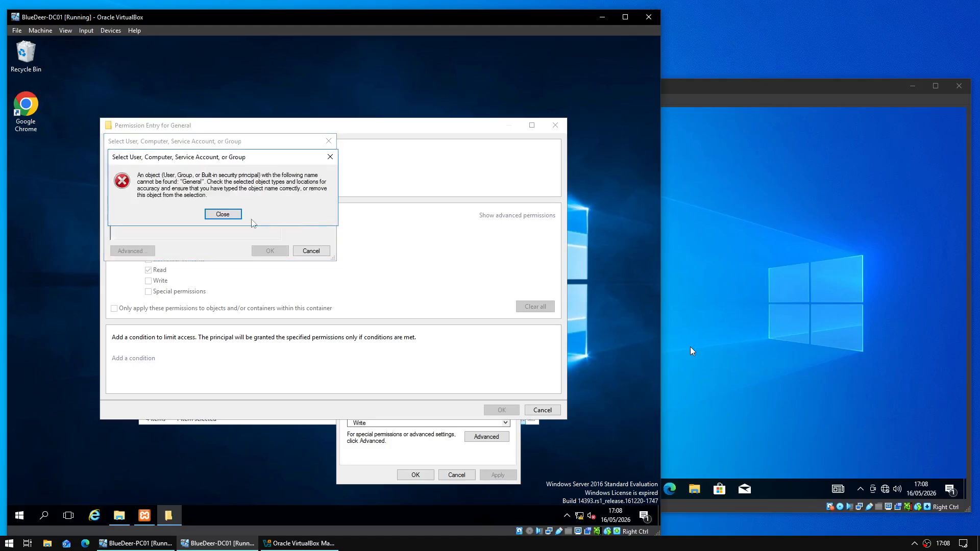
pyautogui.click(222, 213)
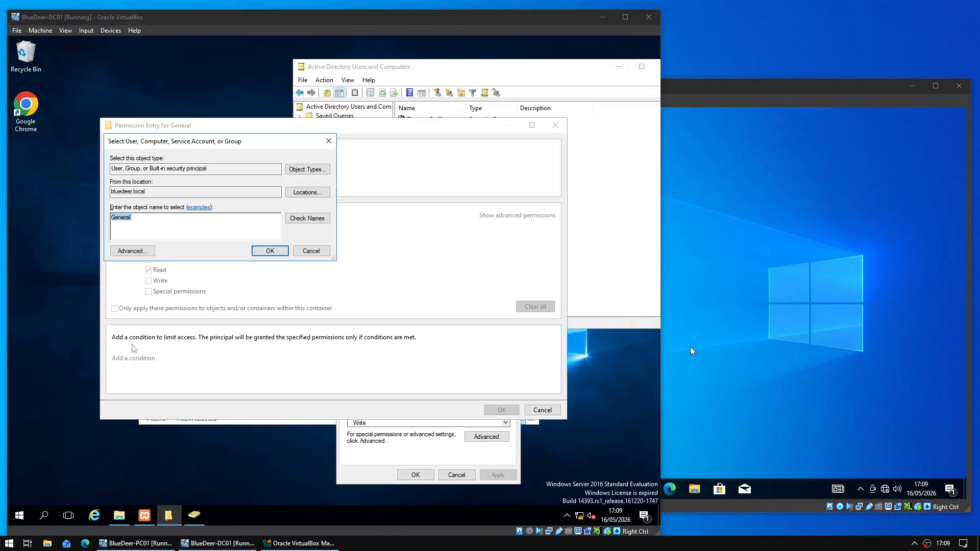
pyautogui.click(186, 229)
pyautogui.moveTo(187, 230); pyautogui.dragTo(92, 217)
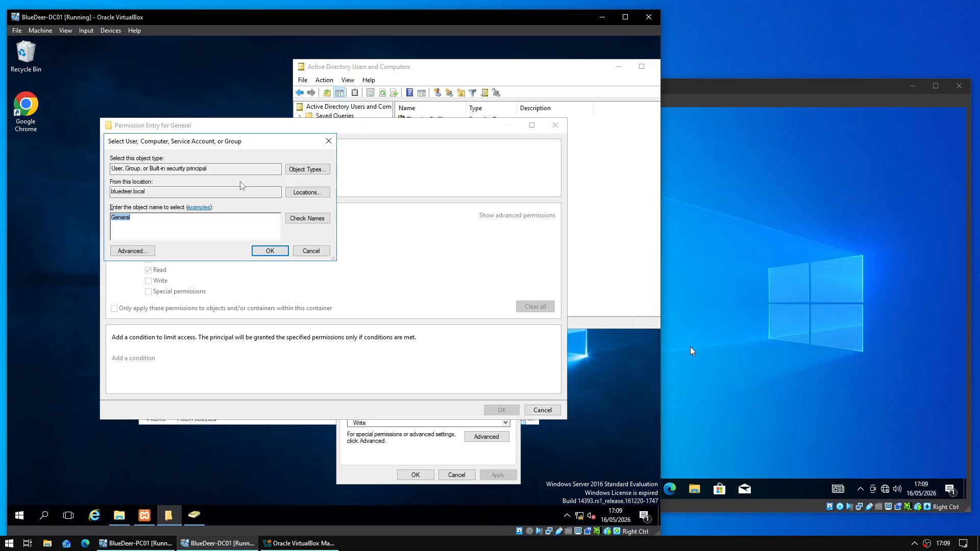
pyautogui.write('Junior Staff')
pyautogui.press('Return')
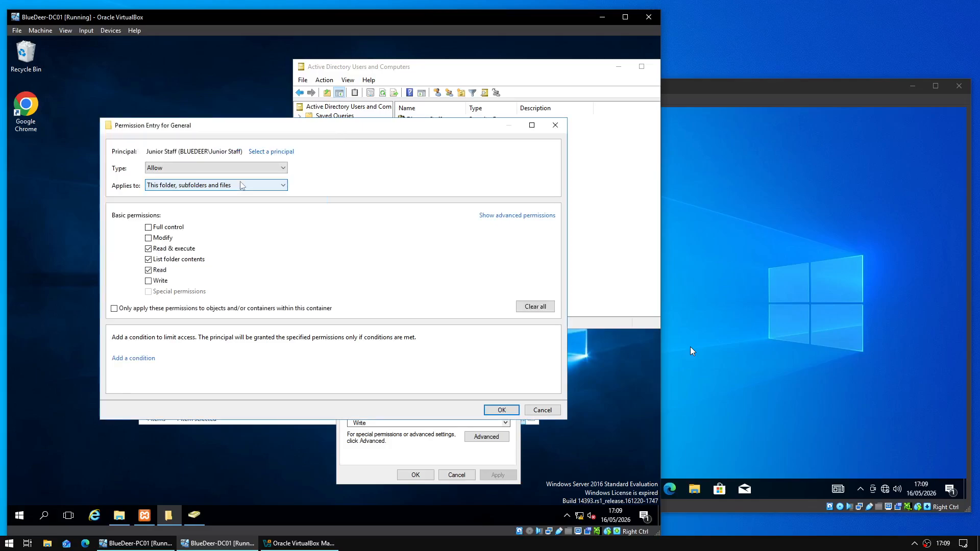
# - Grant Junior Staff Full control on General and save the entry
pyautogui.click(173, 231)
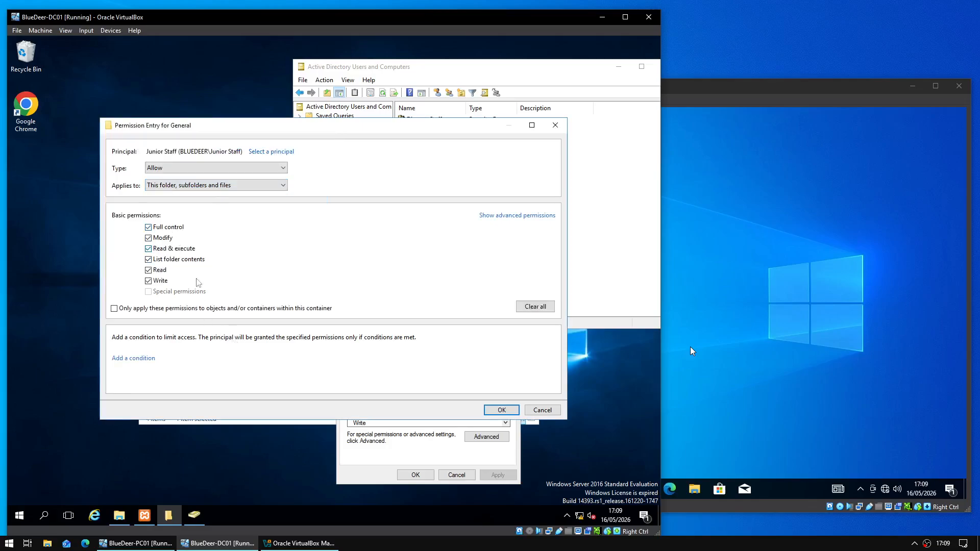
pyautogui.click(501, 410)
pyautogui.click(169, 338)
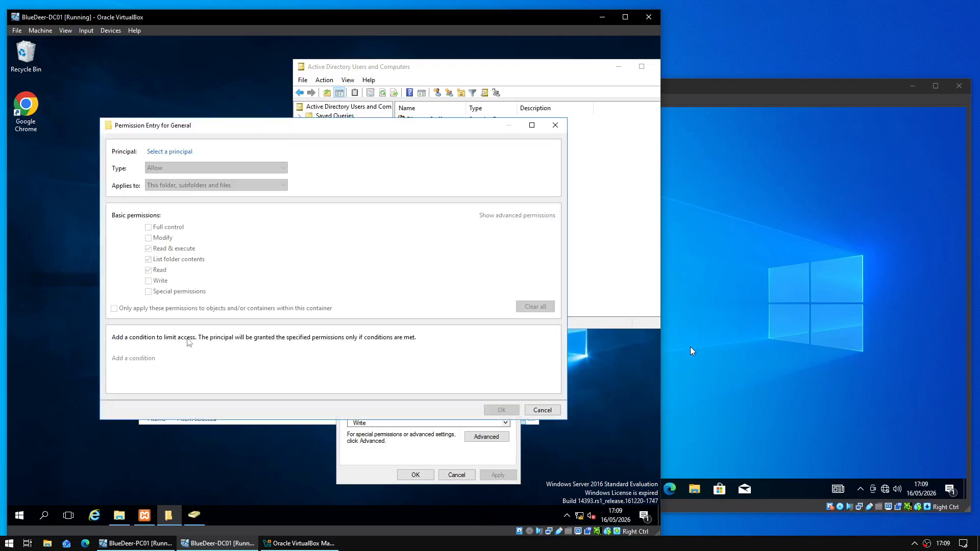
# - Add a Full control entry for Manager Staff on General
pyautogui.click(180, 152)
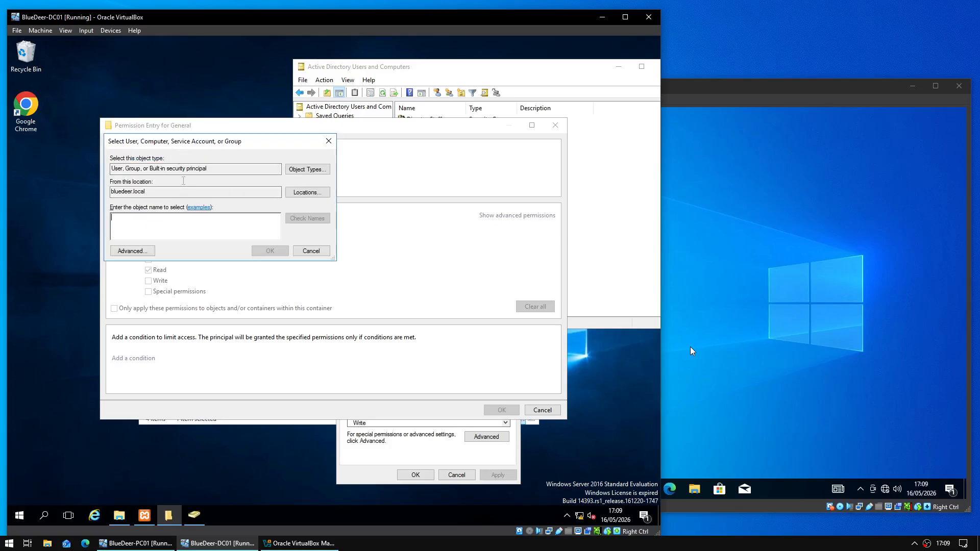
pyautogui.write('Managers')
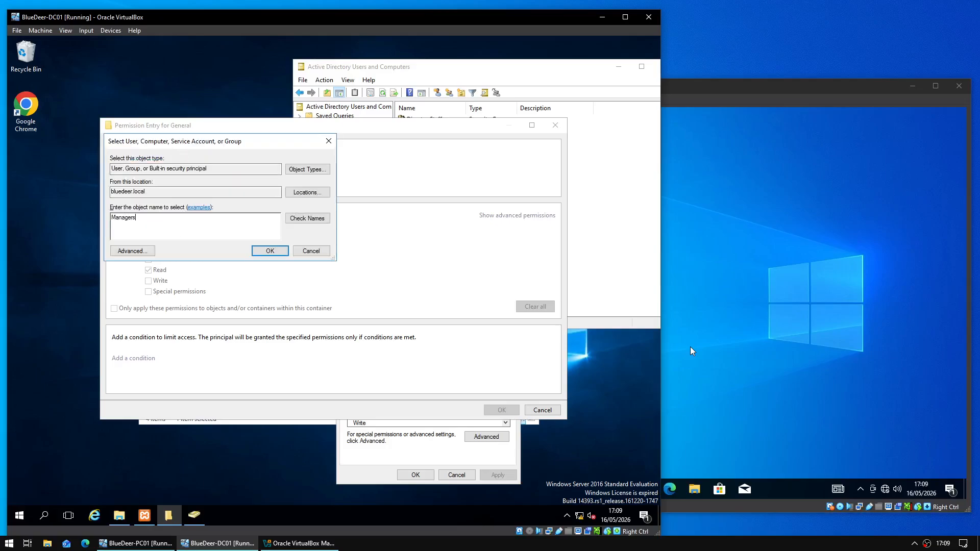
pyautogui.press('Return')
pyautogui.press('Return')
pyautogui.write('ment')
pyautogui.press('Return')
pyautogui.press('Return')
pyautogui.click(477, 84)
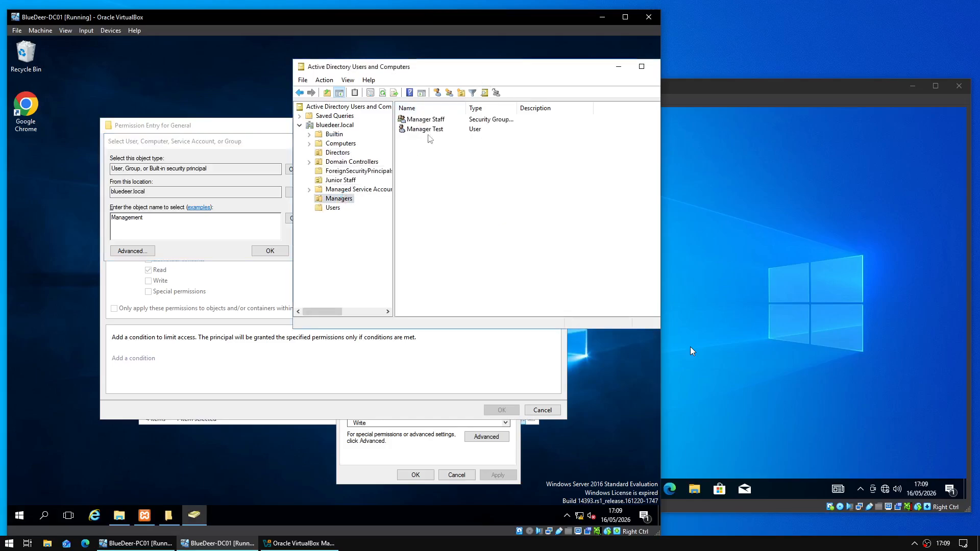
pyautogui.click(204, 213)
pyautogui.doubleClick(149, 216)
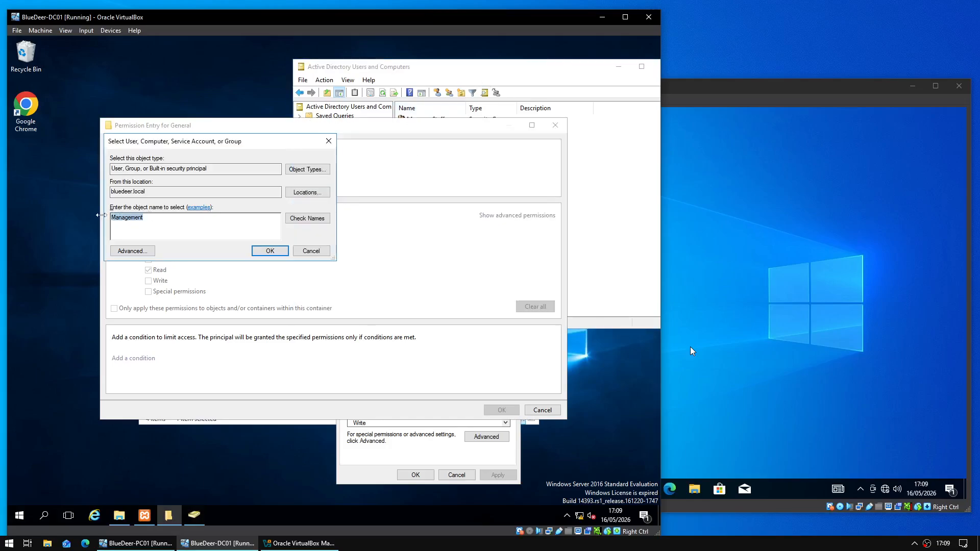
pyautogui.write('Manager')
pyautogui.press('Return')
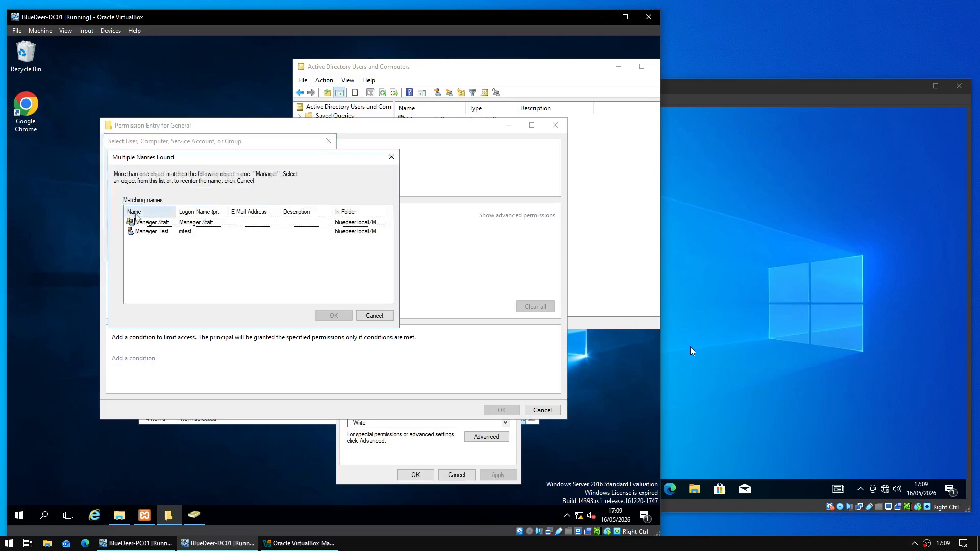
pyautogui.click(176, 223)
pyautogui.click(332, 316)
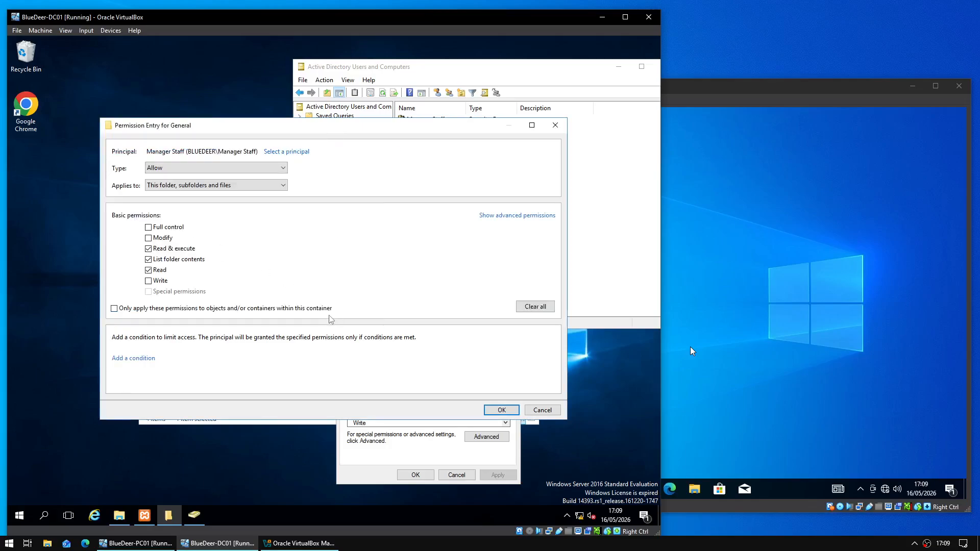
pyautogui.click(507, 413)
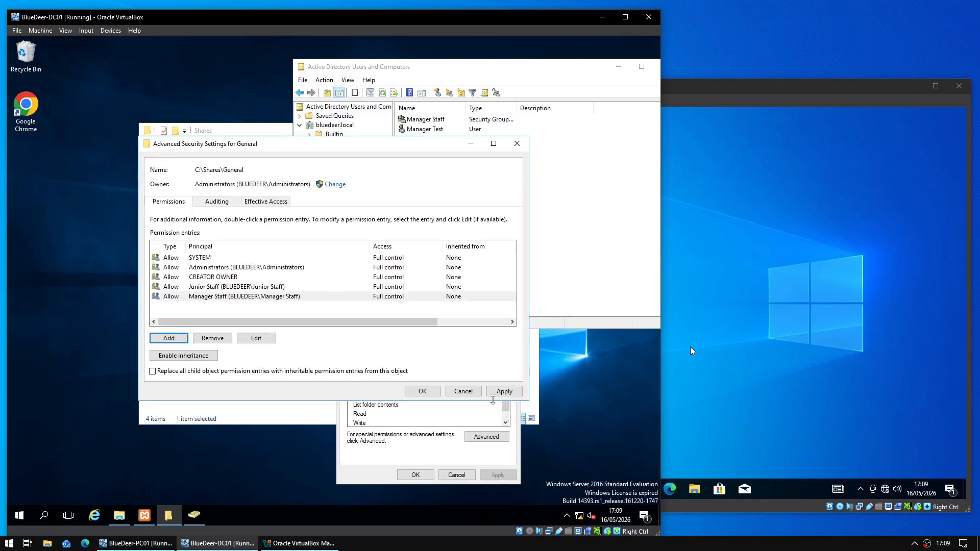
# - Add a Director Staff Full control entry, then apply and close the advanced settings
pyautogui.click(183, 340)
pyautogui.click(189, 152)
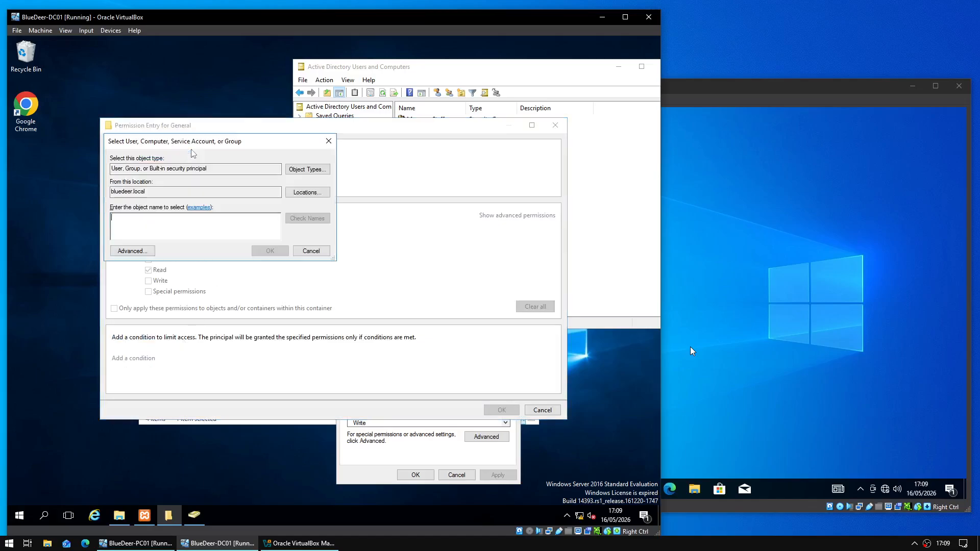
pyautogui.write('Directo')
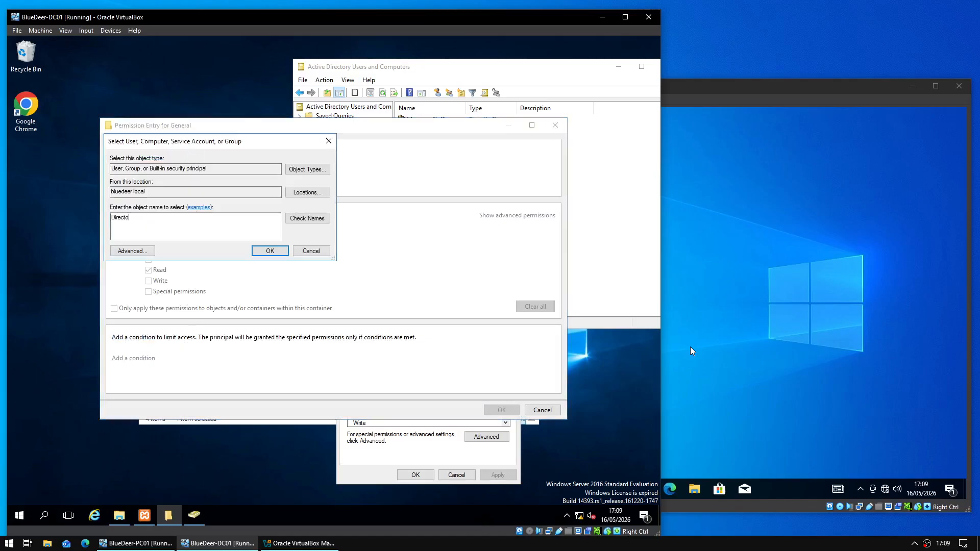
pyautogui.write('r')
pyautogui.press('Return')
pyautogui.click(195, 225)
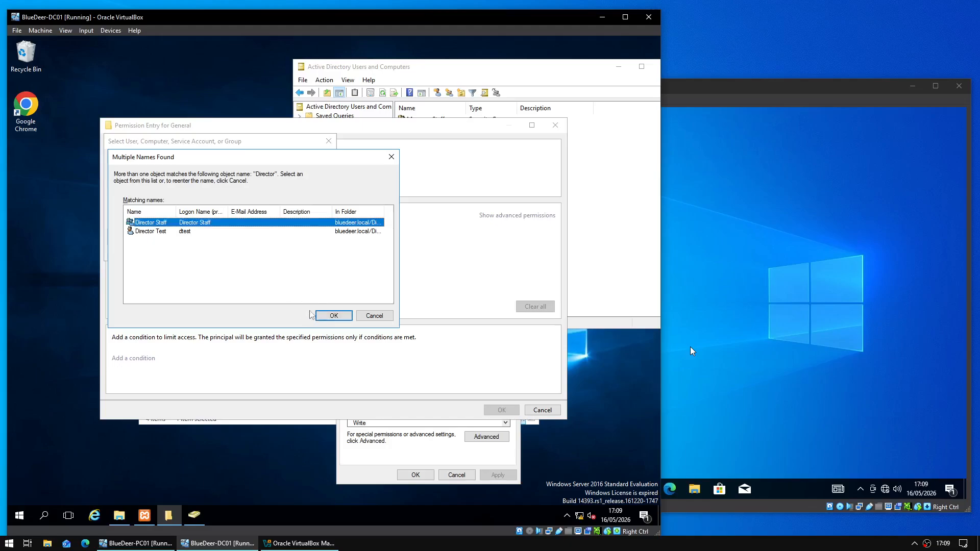
pyautogui.click(321, 315)
pyautogui.press('Return')
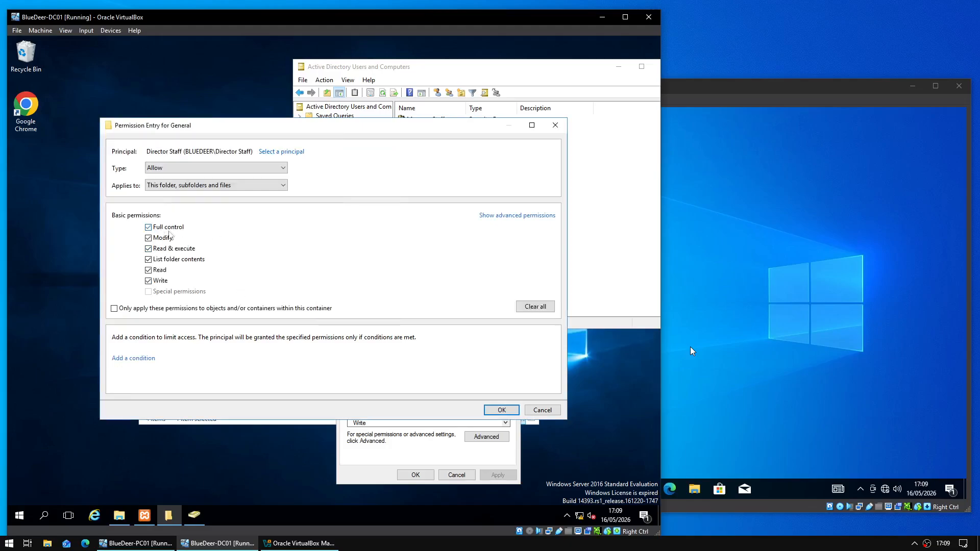
pyautogui.click(500, 412)
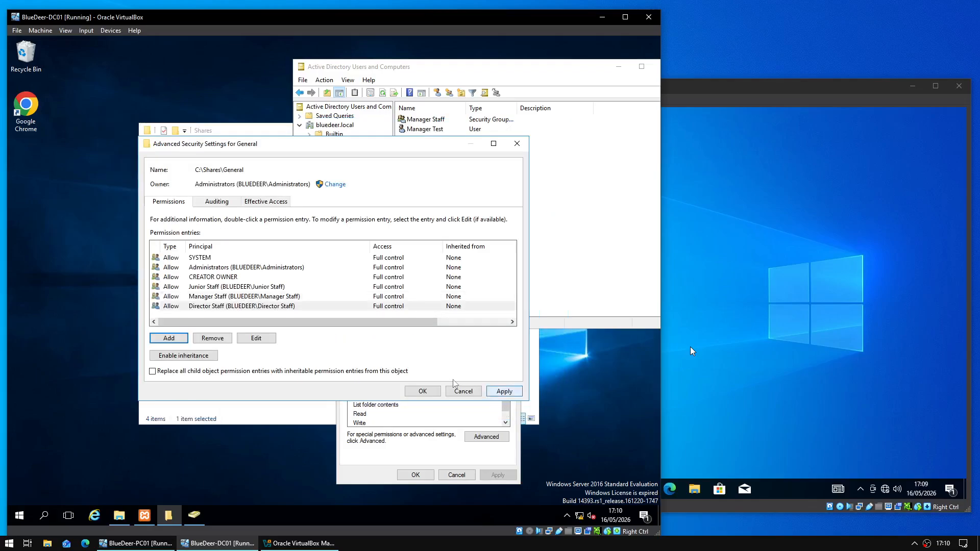
pyautogui.click(500, 394)
pyautogui.click(436, 394)
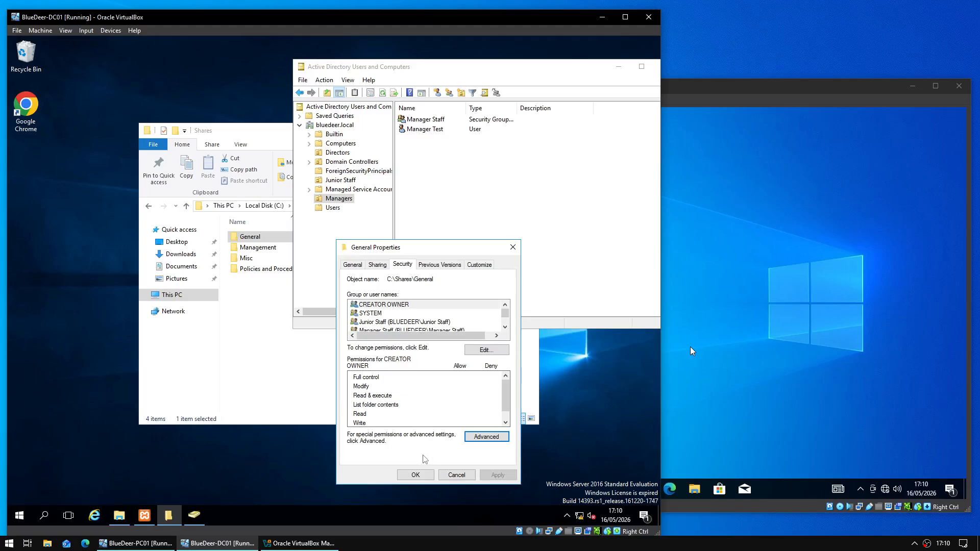
# - Open Management's advanced security settings and disable inheritance, converting to explicit permissions
pyautogui.click(415, 475)
pyautogui.rightClick(264, 248)
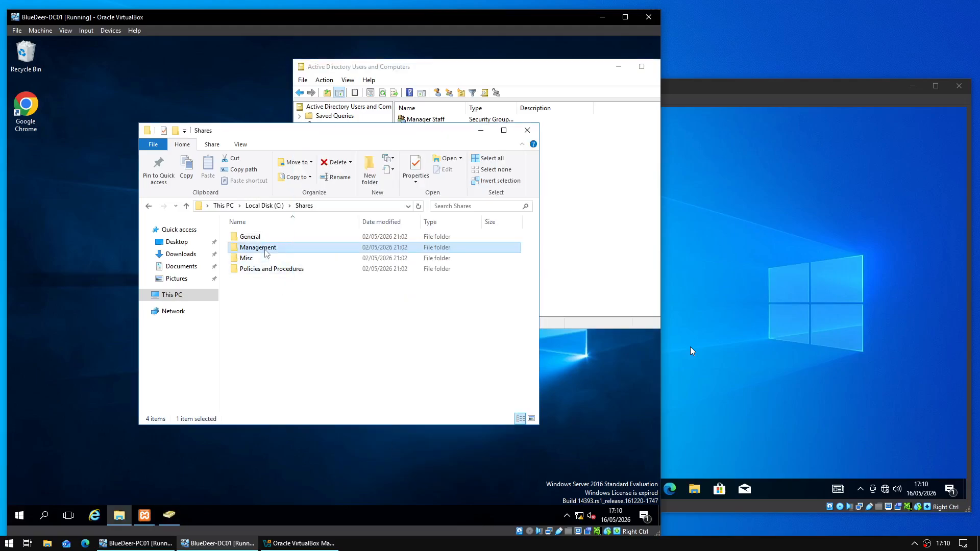
pyautogui.click(326, 432)
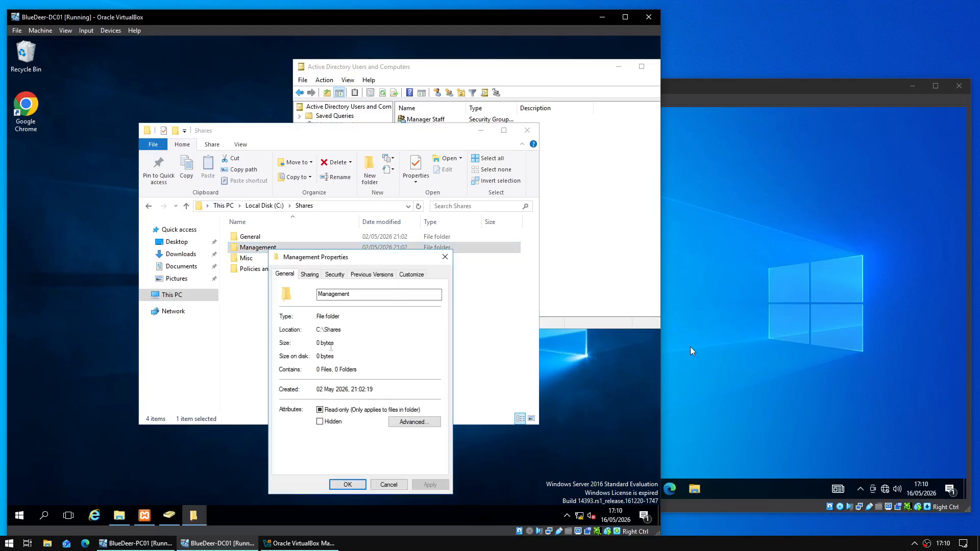
pyautogui.click(333, 276)
pyautogui.click(416, 446)
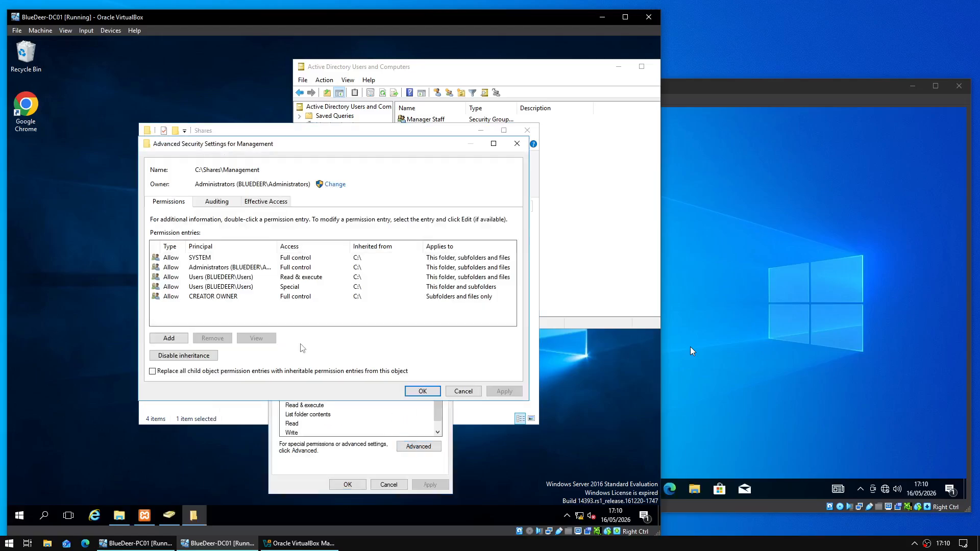
pyautogui.click(160, 358)
pyautogui.click(337, 263)
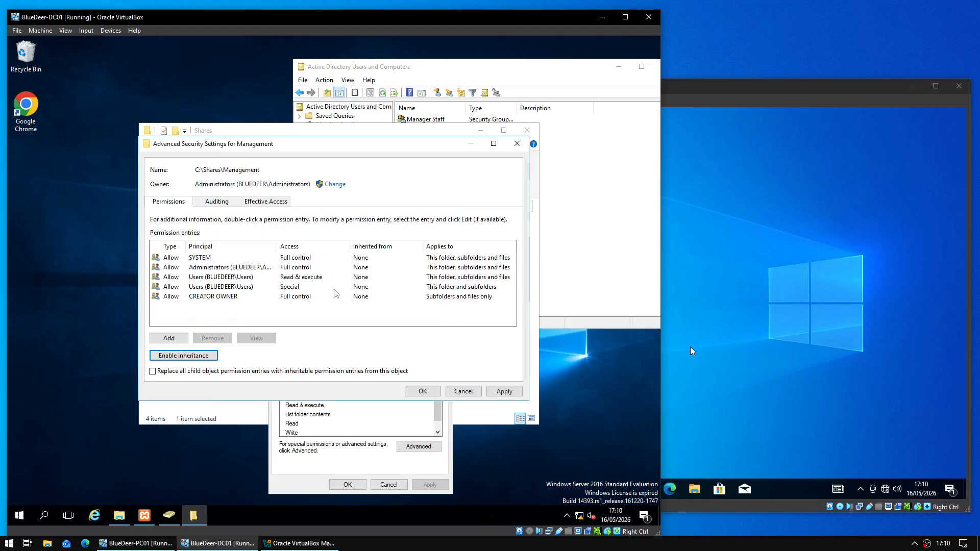
# - Remove both Users entries and add a Junior Staff Read & execute entry
pyautogui.click(234, 280)
pyautogui.click(224, 339)
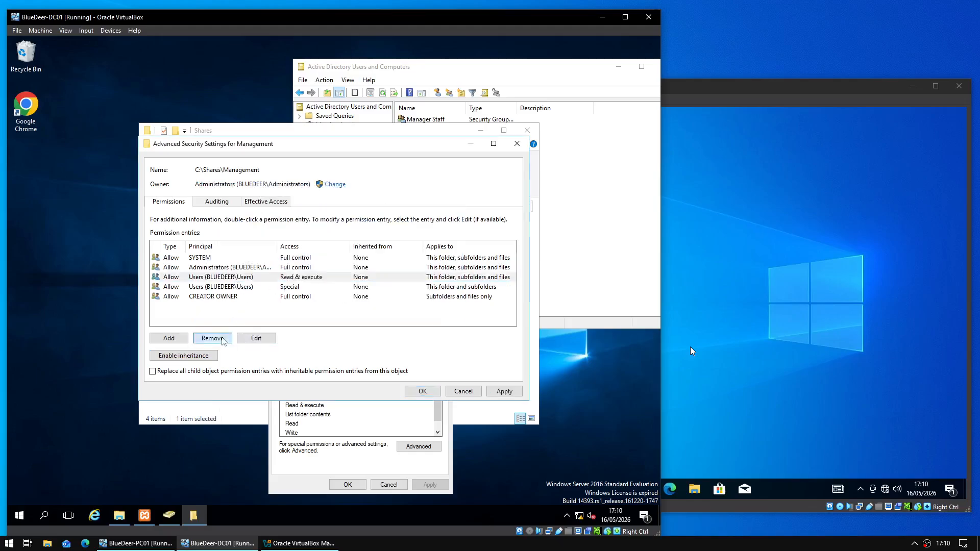
pyautogui.click(234, 280)
pyautogui.click(219, 339)
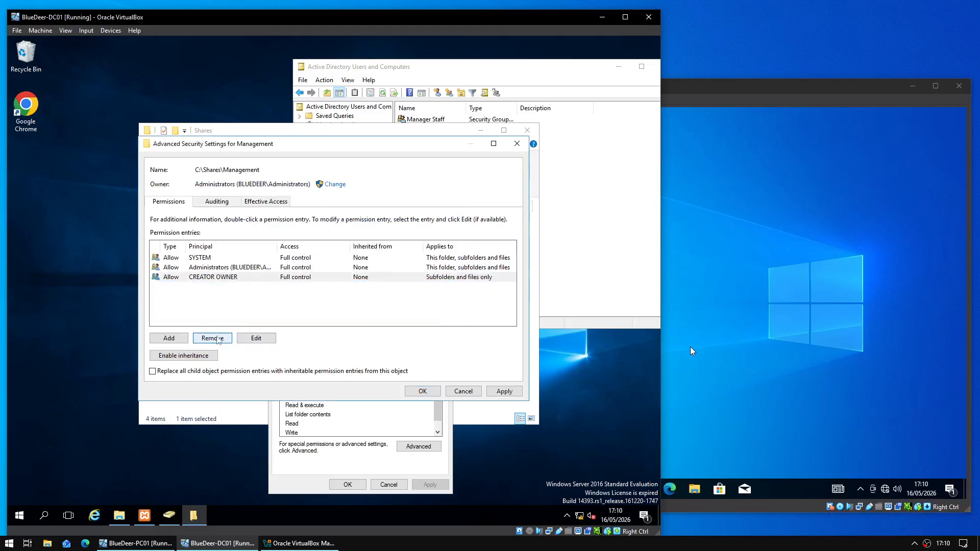
pyautogui.click(176, 339)
pyautogui.click(180, 152)
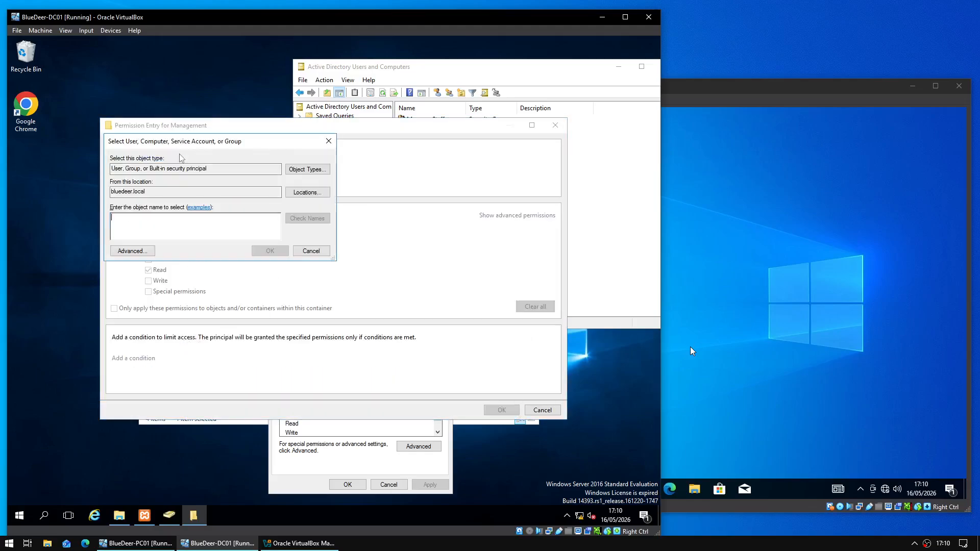
pyautogui.write('Junior St')
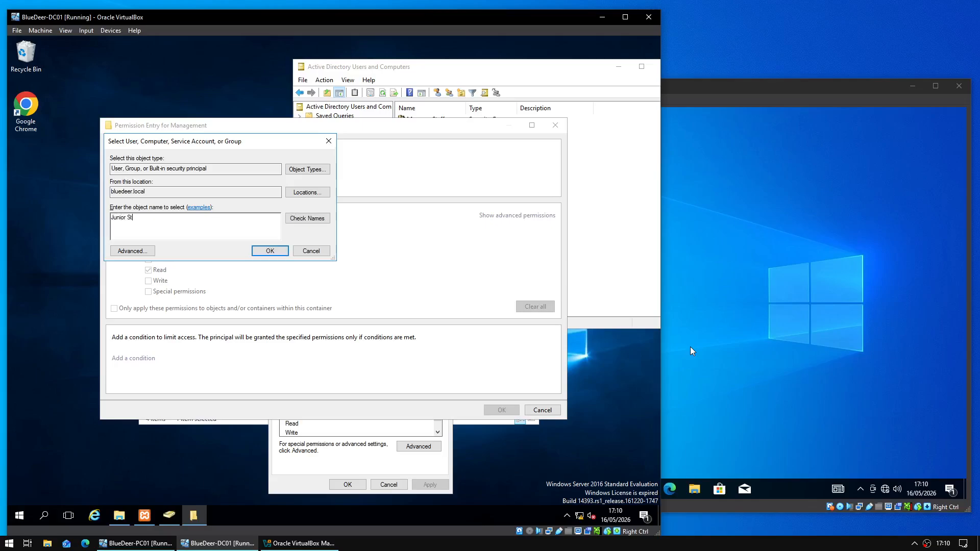
pyautogui.write('aff')
pyautogui.press('Return')
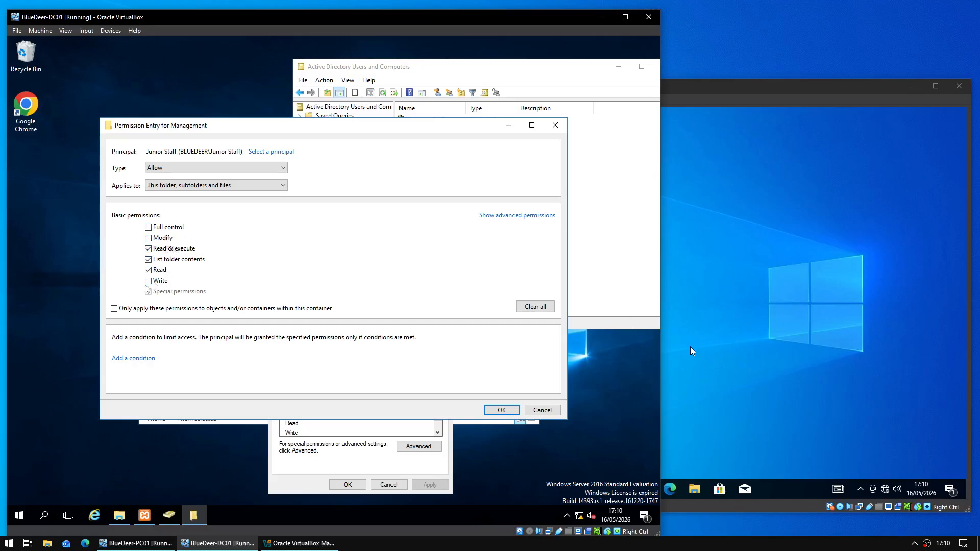
pyautogui.click(502, 411)
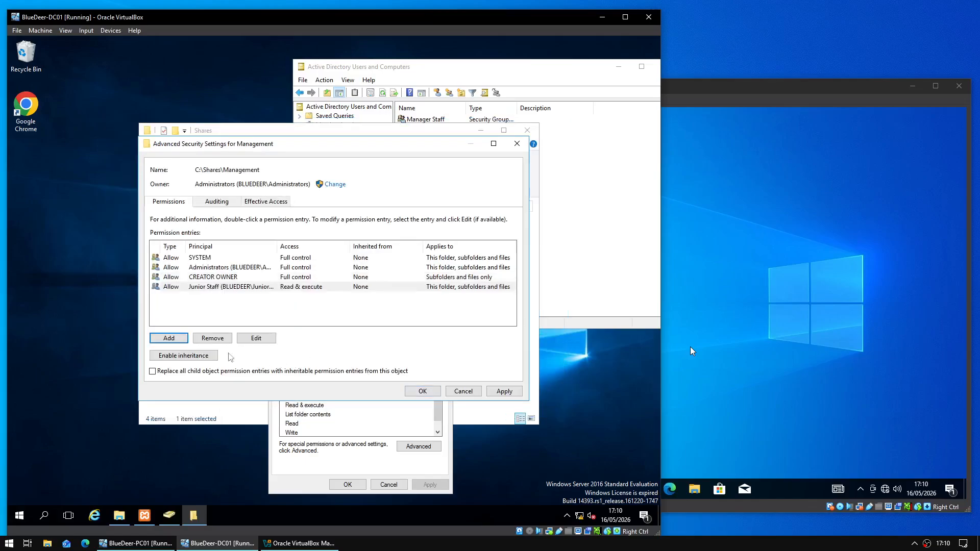
# - Add a Manager Staff Read & execute entry on Management
pyautogui.click(168, 338)
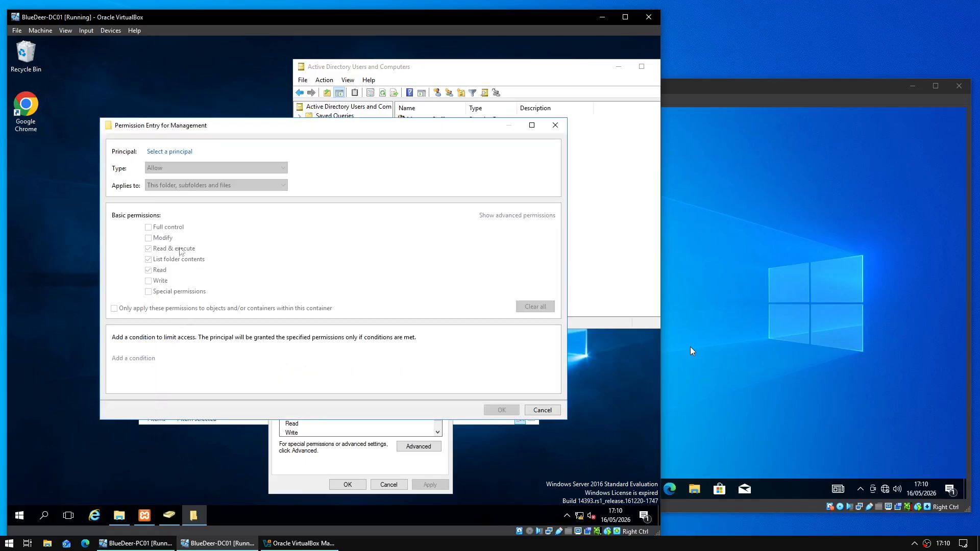
pyautogui.click(170, 151)
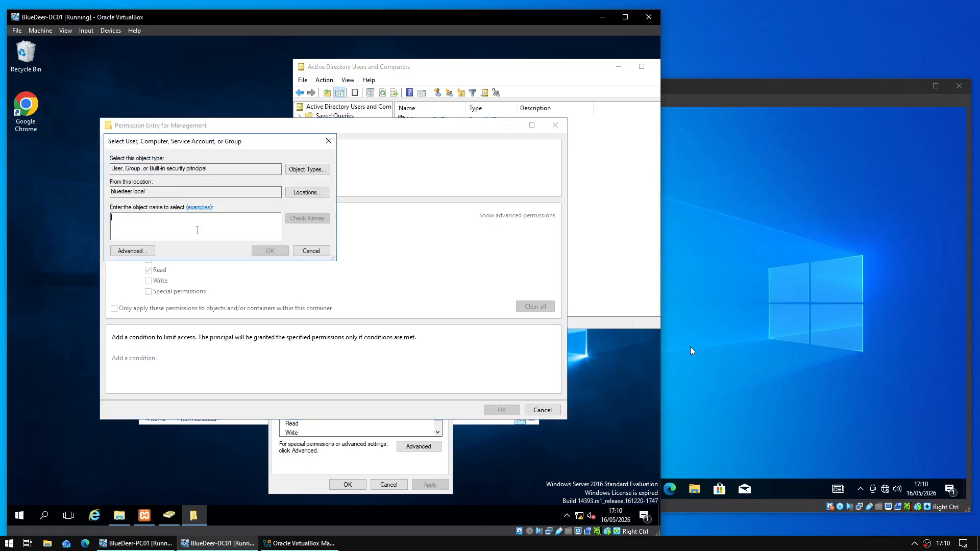
pyautogui.write('Manager')
pyautogui.press('Return')
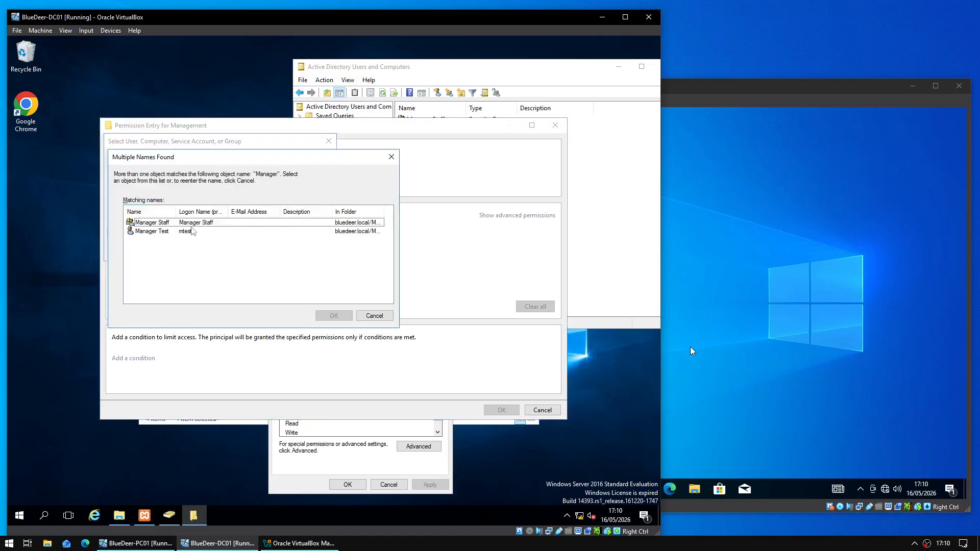
pyautogui.click(192, 231)
pyautogui.click(196, 223)
pyautogui.click(333, 315)
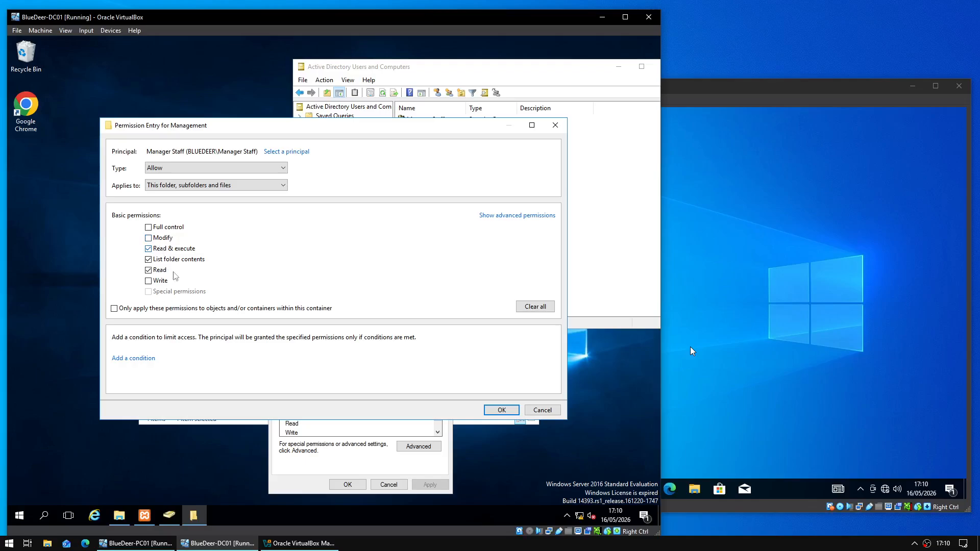
pyautogui.click(502, 410)
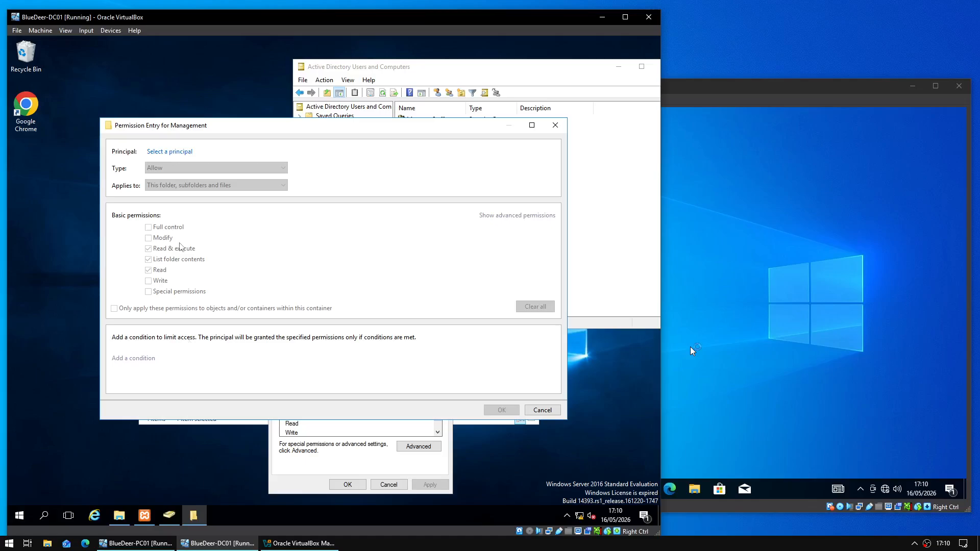
# - Add a Director Staff Full control entry, then close the security settings and properties
pyautogui.write('Director')
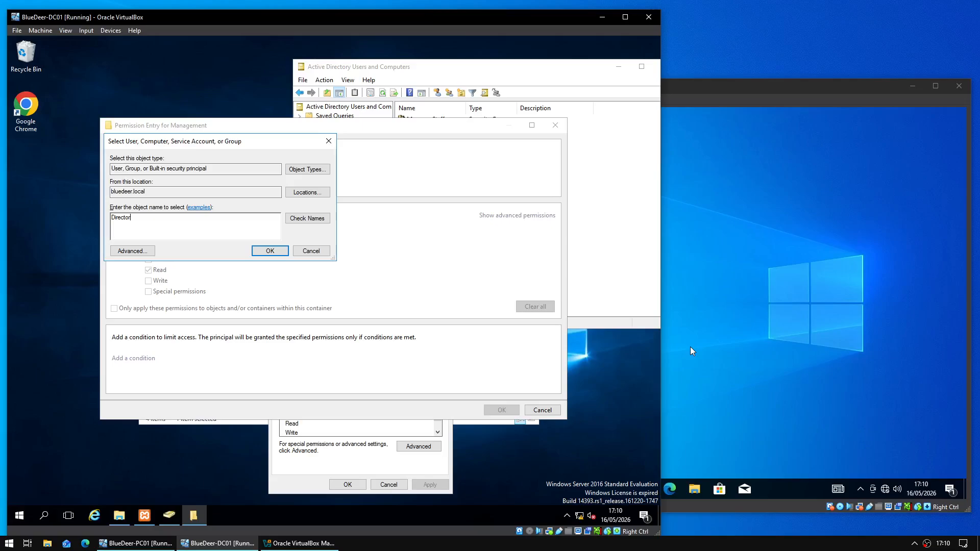
pyautogui.press('Return')
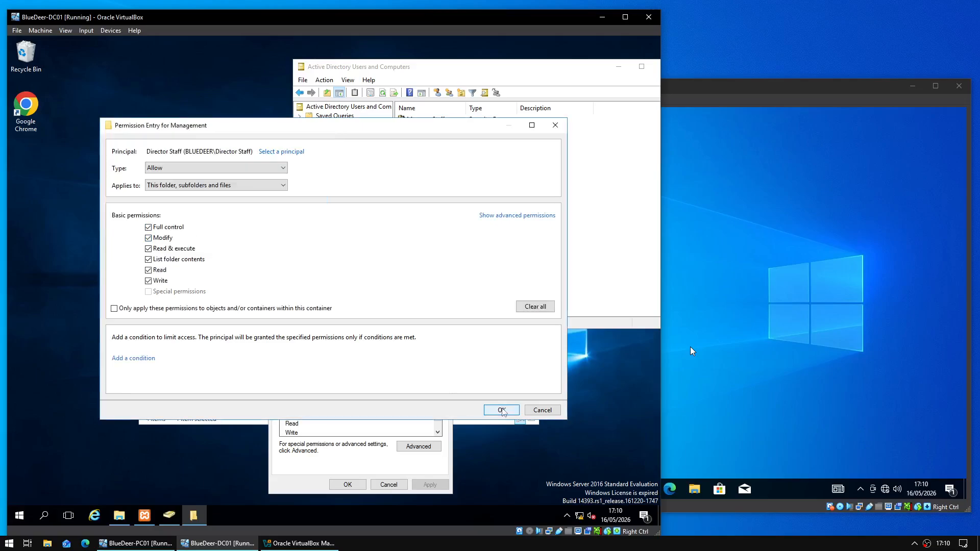
pyautogui.click(502, 410)
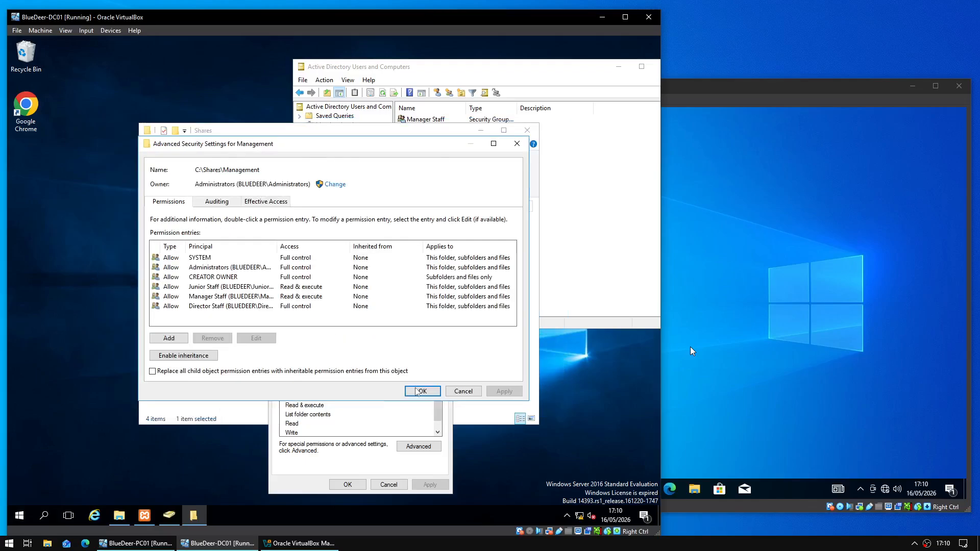
pyautogui.click(417, 392)
pyautogui.press('Return')
# - Disable inheritance on Policies and Procedures, converting inherited permissions into explicit entries
pyautogui.rightClick(278, 272)
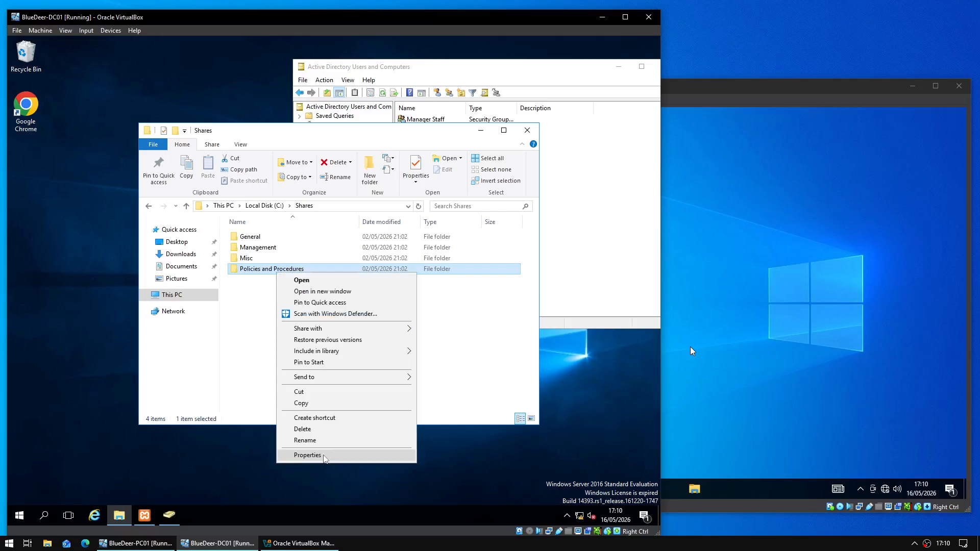
pyautogui.click(308, 455)
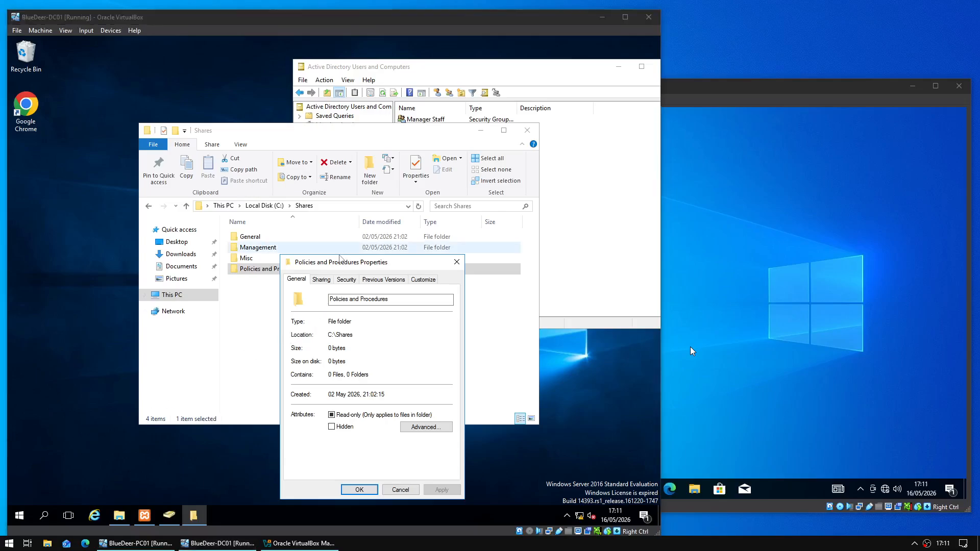
pyautogui.click(346, 279)
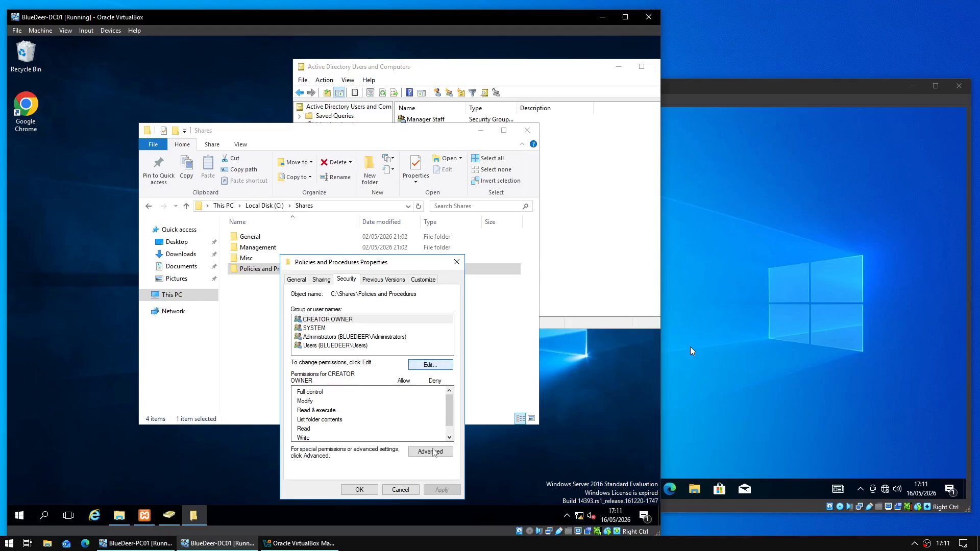
pyautogui.click(429, 452)
pyautogui.click(170, 356)
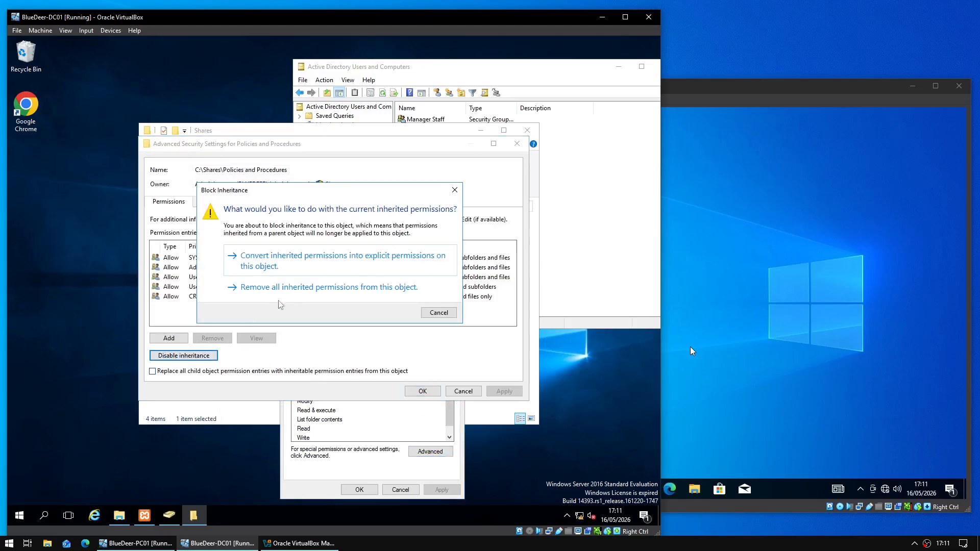
pyautogui.click(317, 261)
# - Remove both Users entries (Read & execute and Special) from the folder's permissions
pyautogui.click(291, 277)
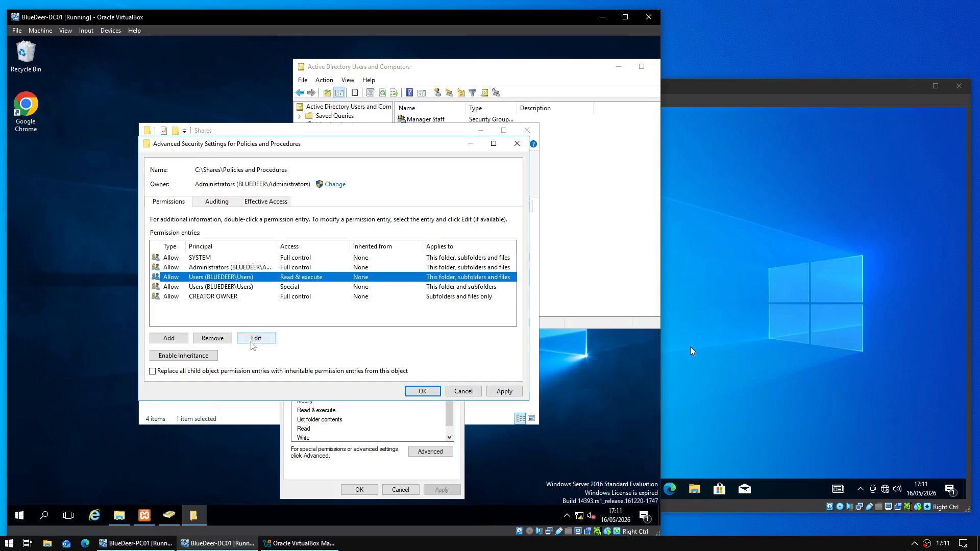
pyautogui.click(223, 339)
pyautogui.click(228, 278)
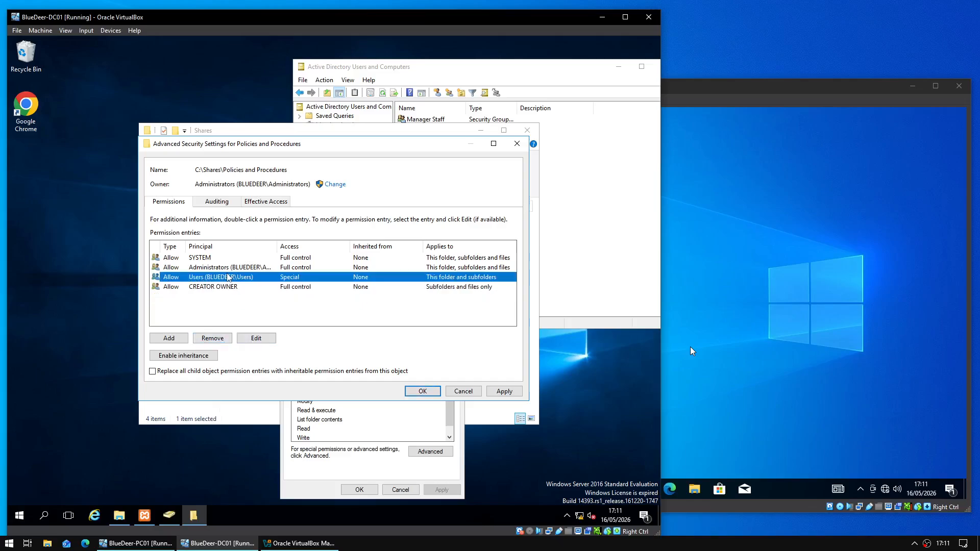
pyautogui.click(226, 339)
pyautogui.click(168, 340)
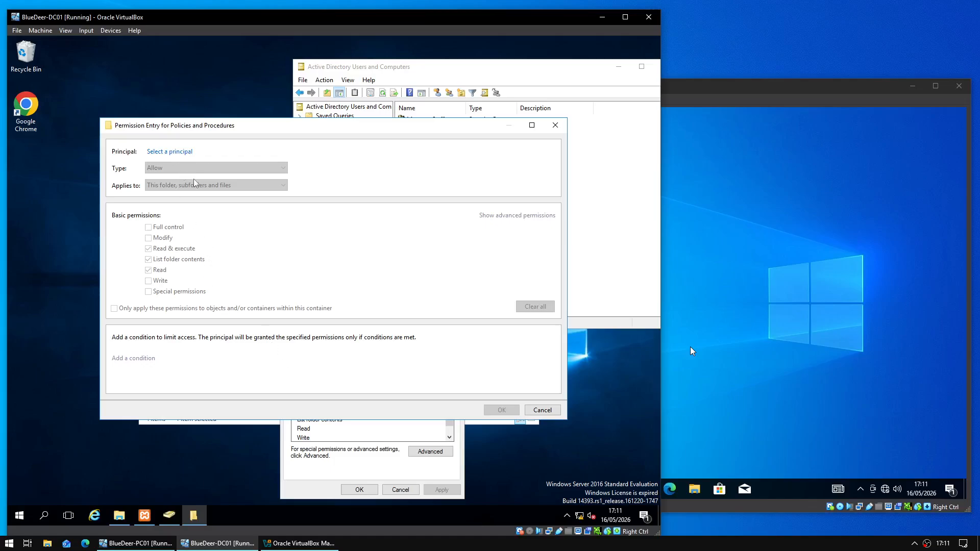
# - Add a Read & execute permission entry for the Manager Staff group
pyautogui.click(176, 152)
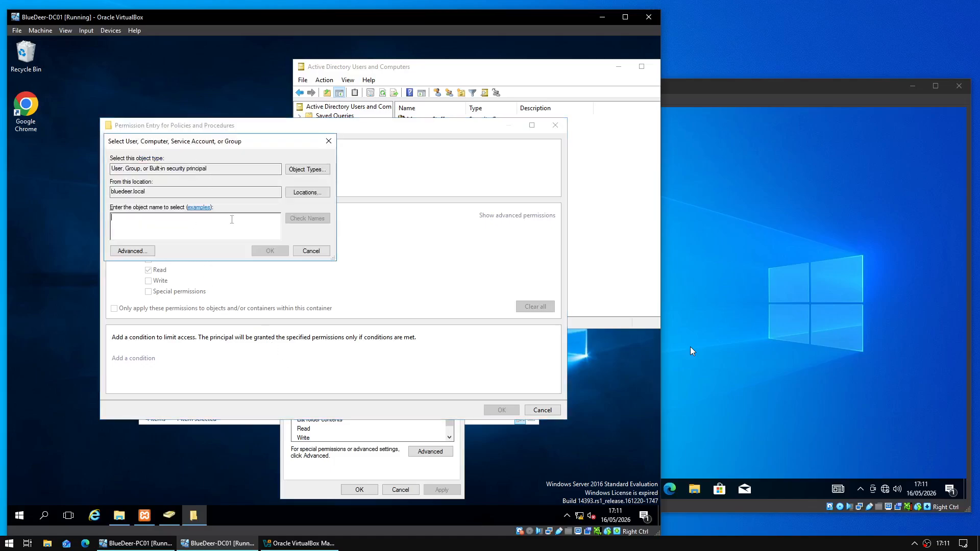
pyautogui.write('Manager Staff')
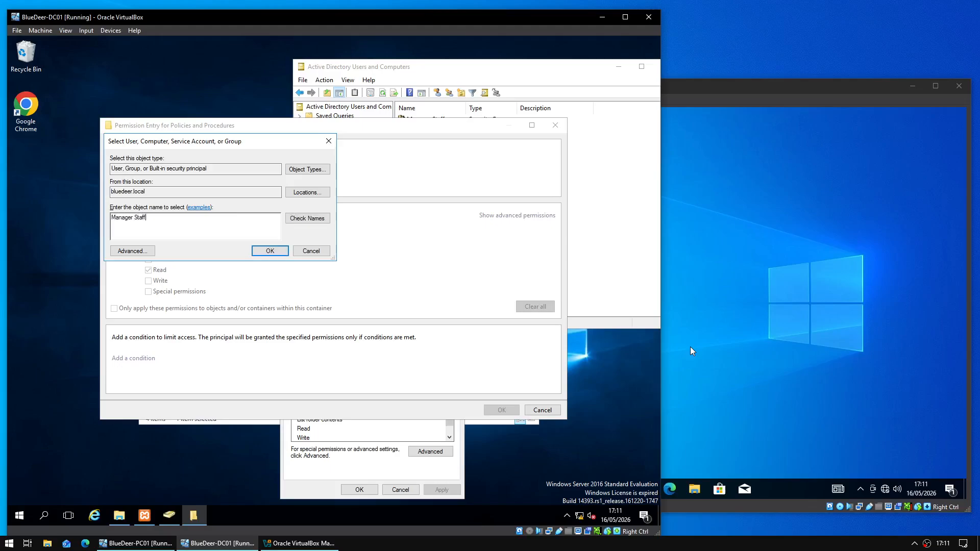
pyautogui.press('Return')
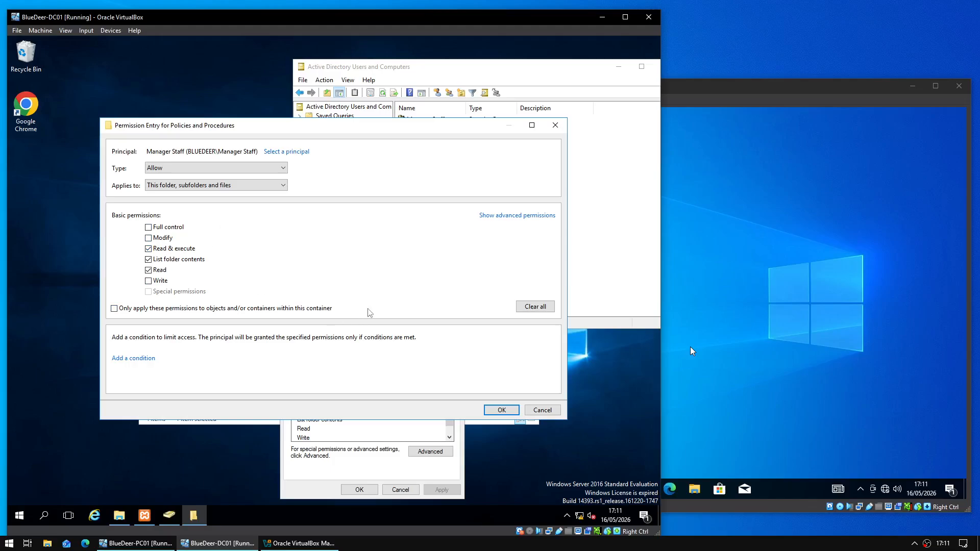
pyautogui.click(502, 410)
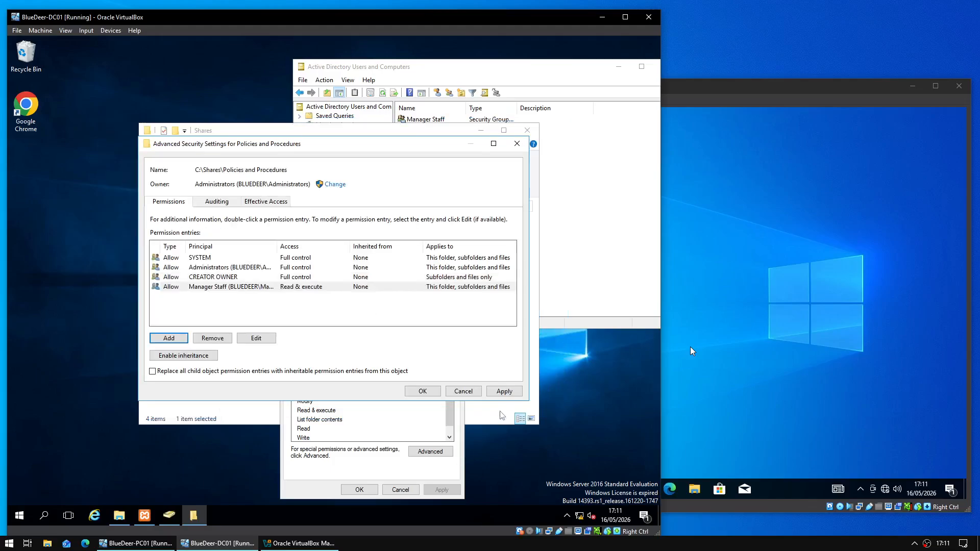
# - Add a Full control entry for Director Staff and save the advanced security settings
pyautogui.click(171, 339)
pyautogui.click(164, 152)
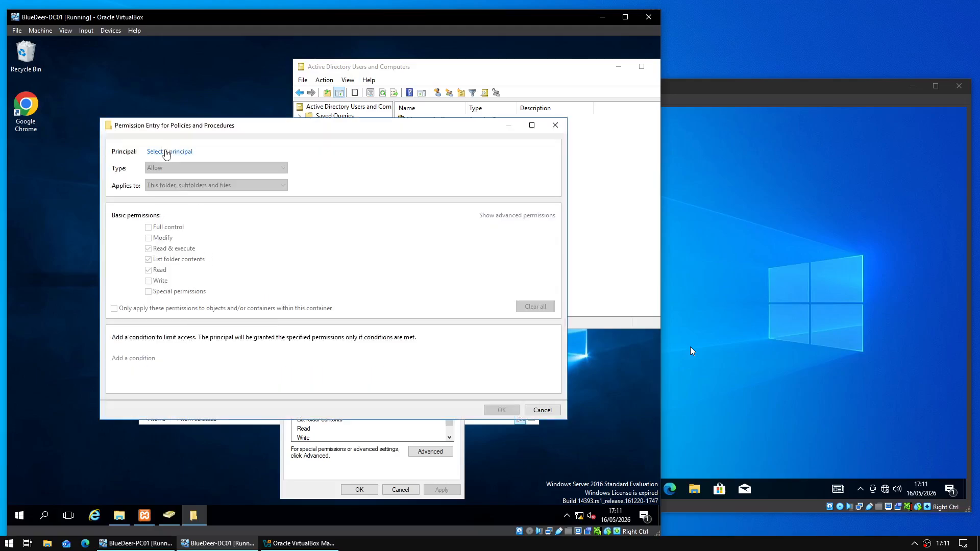
pyautogui.write('Director Staff')
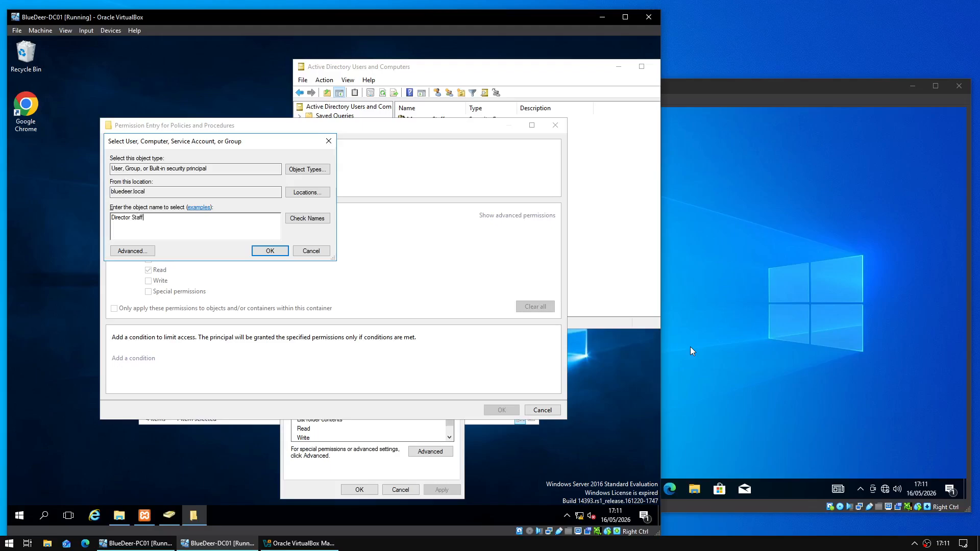
pyautogui.press('Return')
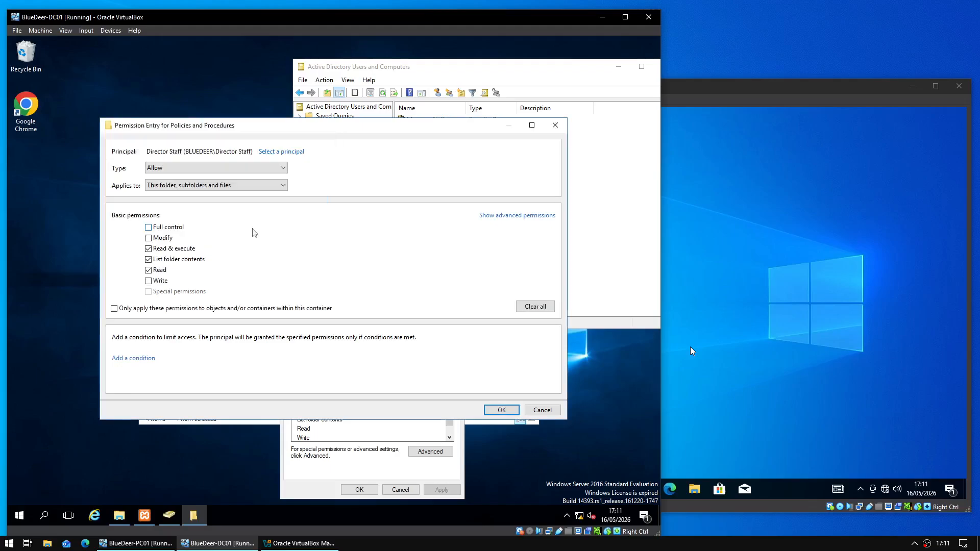
pyautogui.click(211, 229)
pyautogui.click(498, 408)
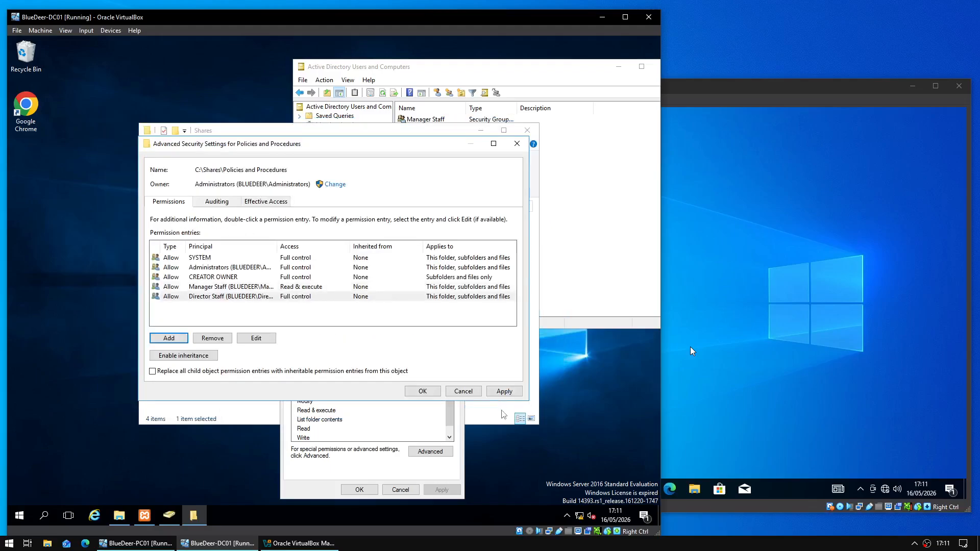
pyautogui.click(416, 392)
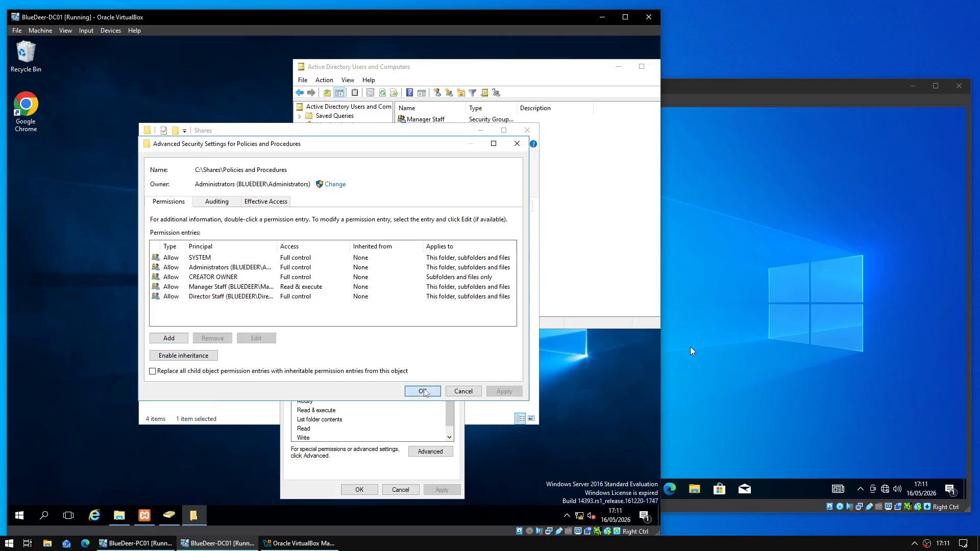
# - Share the General folder under the name General as \\BLUEDEER-DC01\General, then close its properties
pyautogui.click(353, 489)
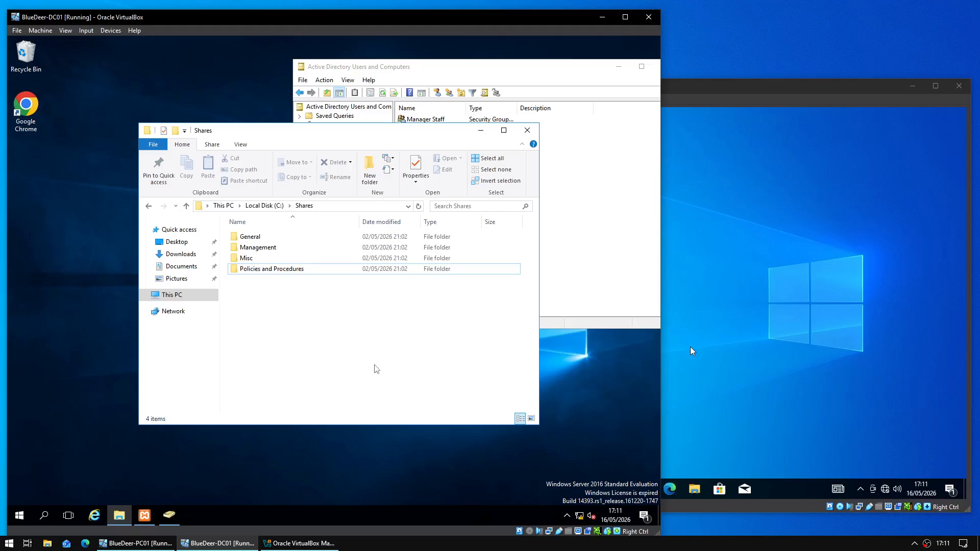
pyautogui.rightClick(261, 235)
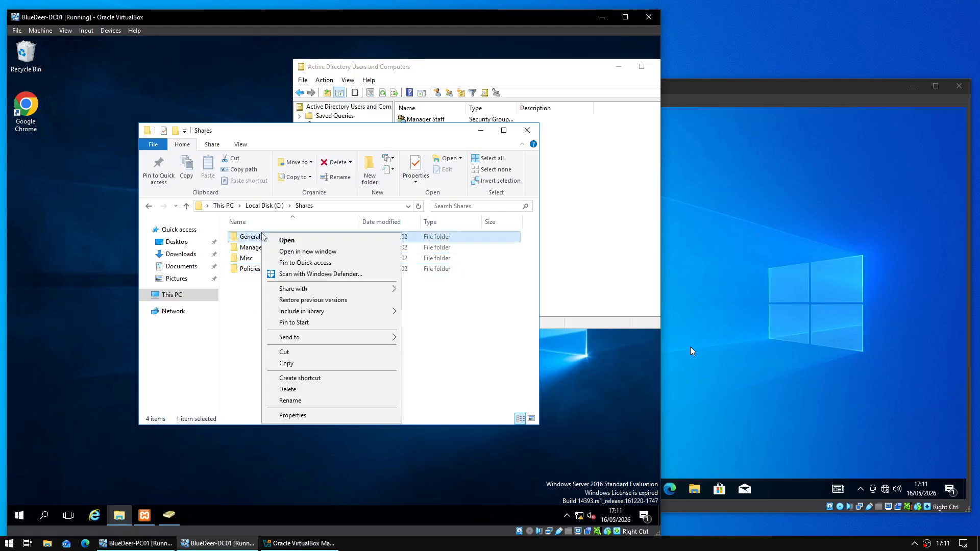
pyautogui.click(321, 415)
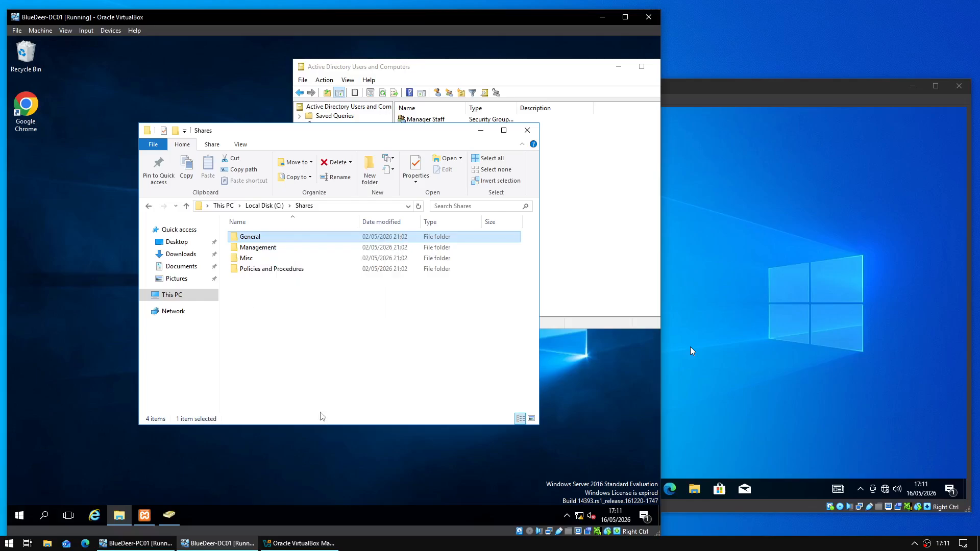
pyautogui.click(308, 257)
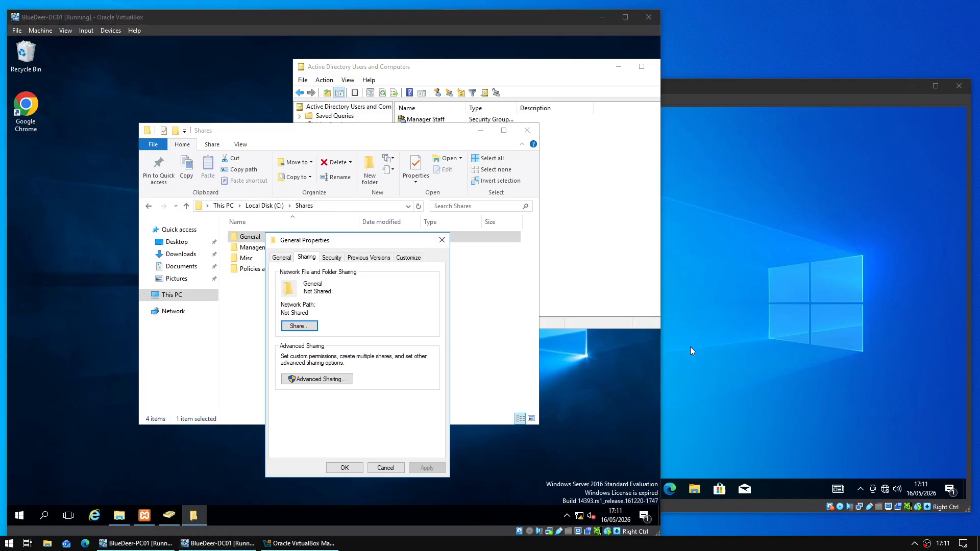
pyautogui.click(318, 380)
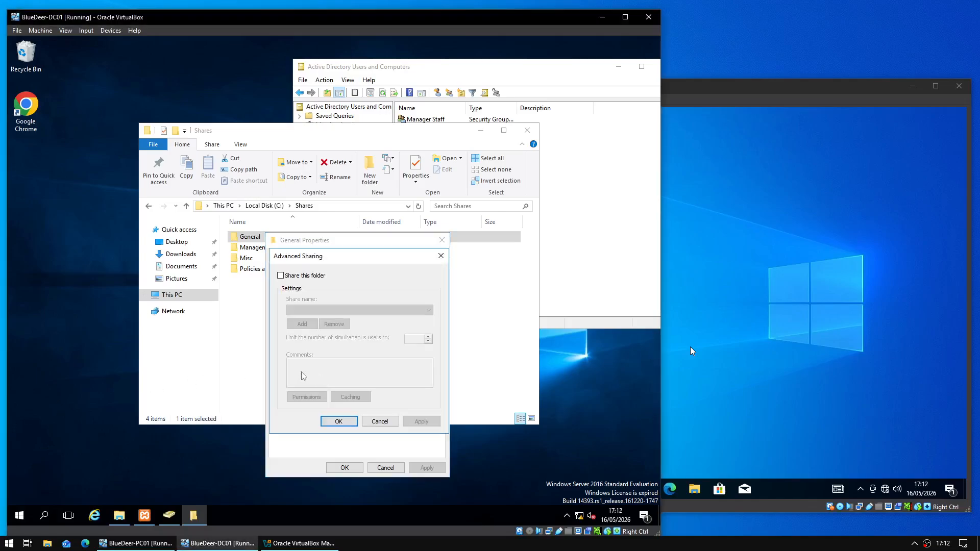
pyautogui.click(280, 276)
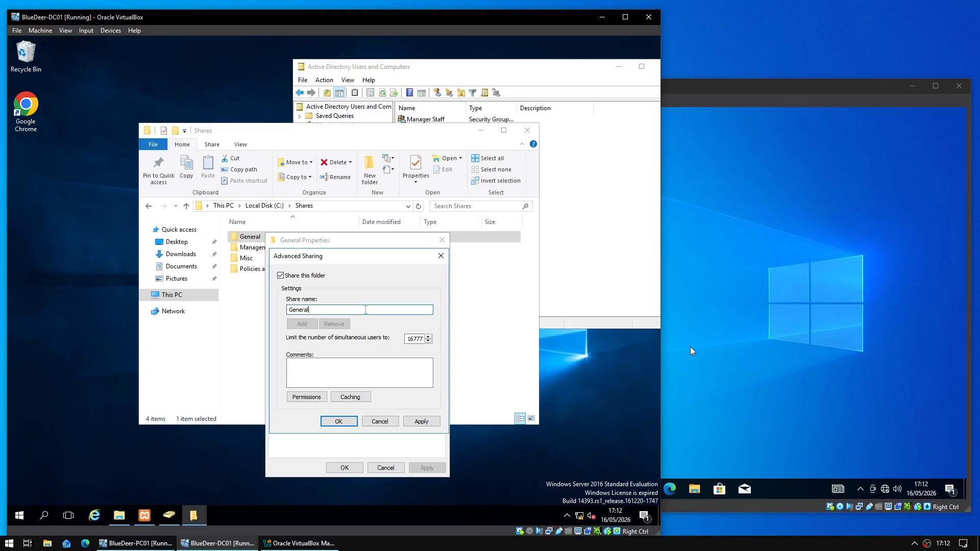
pyautogui.press('Tab')
pyautogui.click(321, 311)
pyautogui.click(421, 422)
pyautogui.click(351, 424)
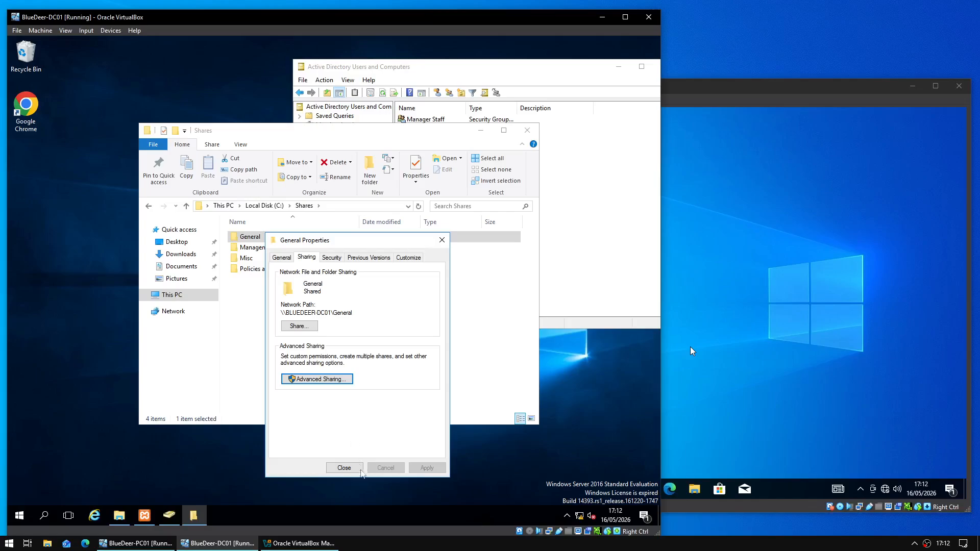
pyautogui.moveTo(282, 312); pyautogui.dragTo(354, 325)
pyautogui.click(343, 467)
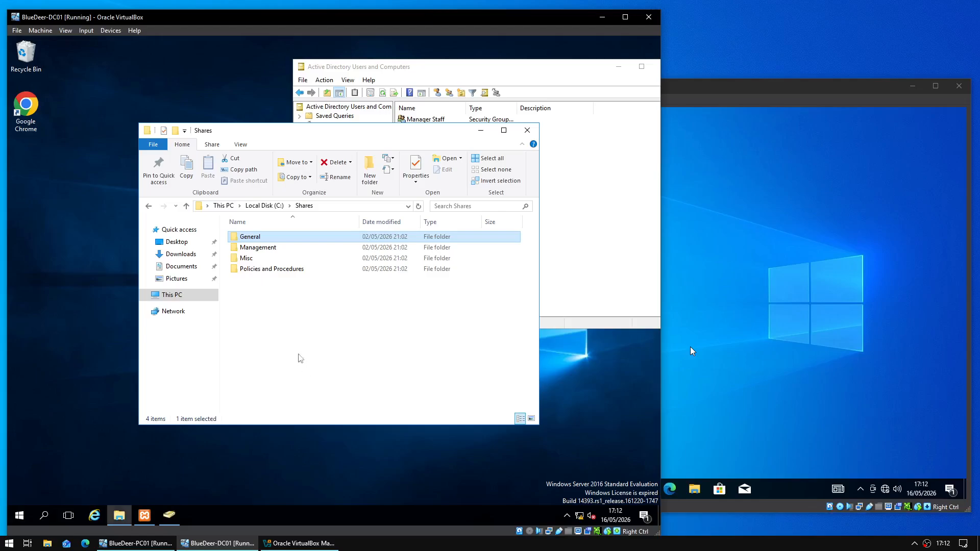
pyautogui.click(280, 249)
# - Share the Management folder on the network under its own name
pyautogui.rightClick(281, 248)
pyautogui.click(330, 429)
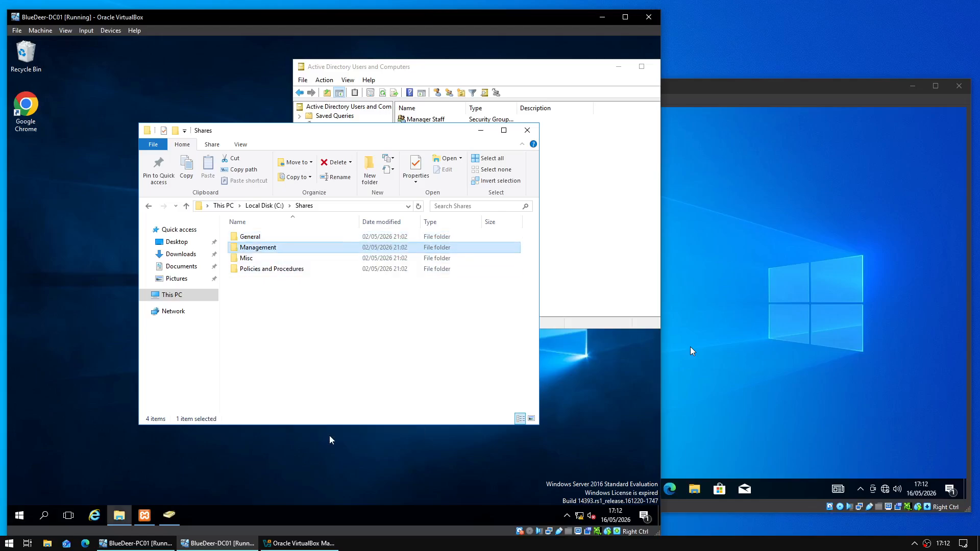
pyautogui.click(326, 272)
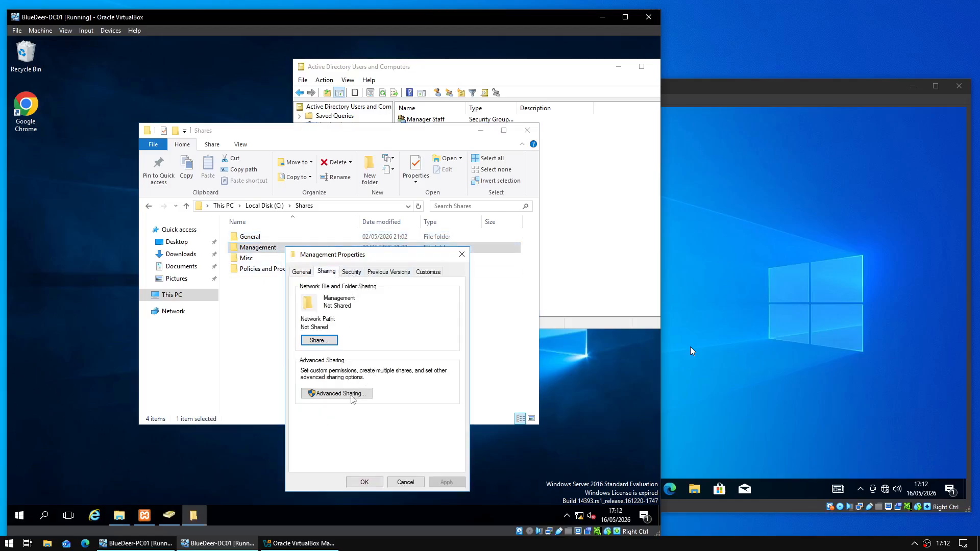
pyautogui.click(353, 397)
pyautogui.click(325, 290)
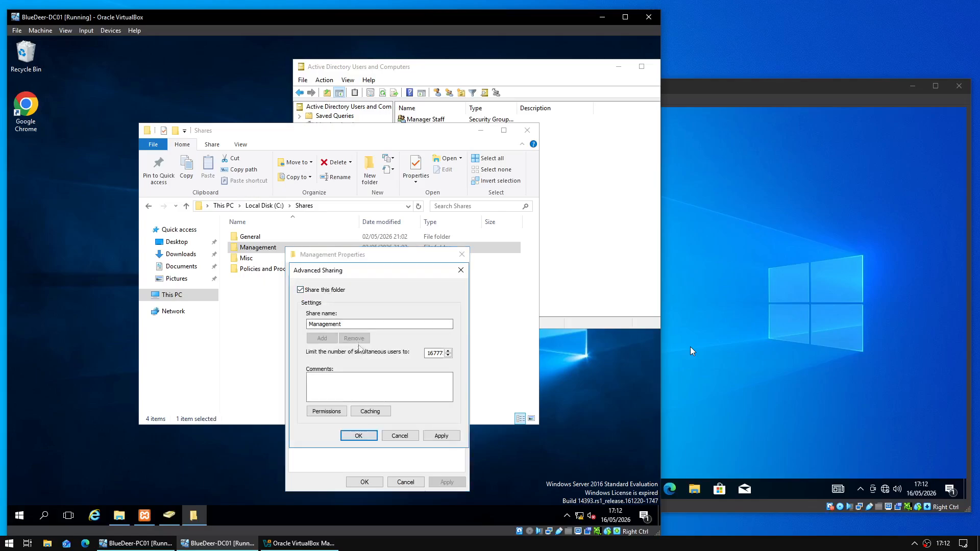
pyautogui.click(359, 435)
pyautogui.click(364, 482)
# - Share the Policies and Procedures folder under its own name and clear the selection
pyautogui.click(256, 270)
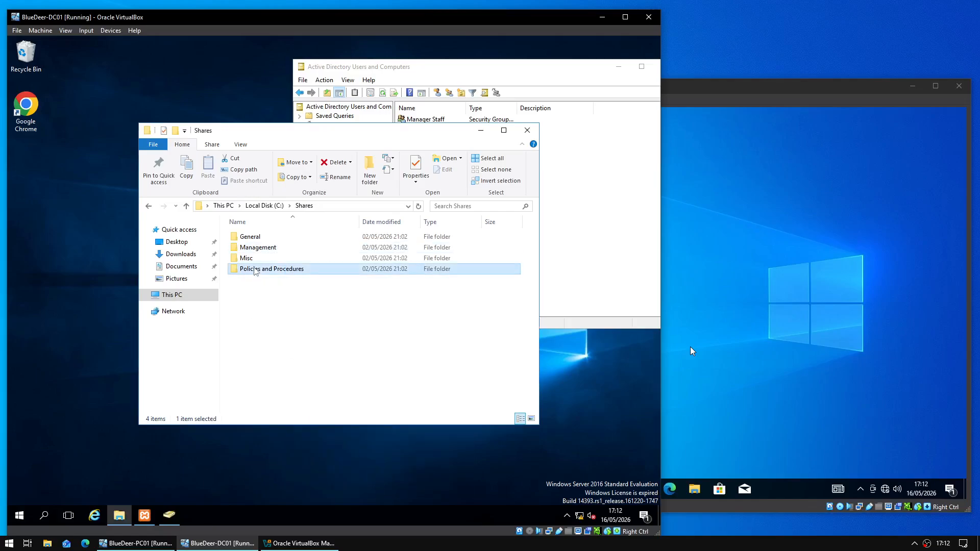
pyautogui.rightClick(256, 270)
pyautogui.click(308, 451)
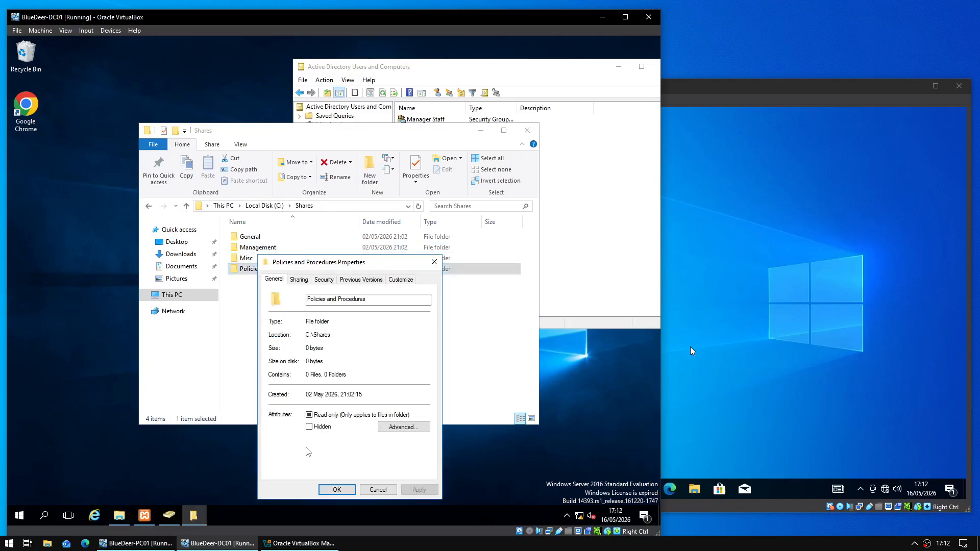
pyautogui.click(299, 280)
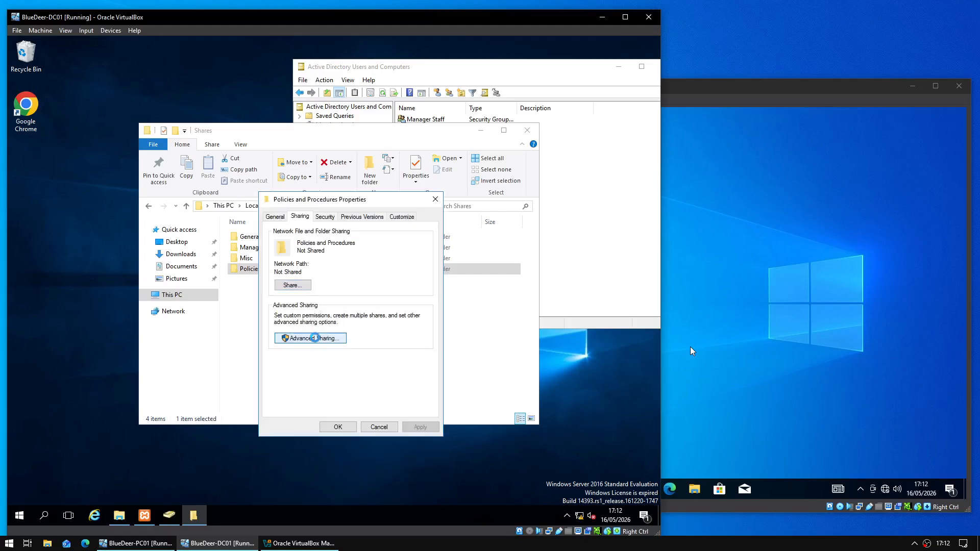
pyautogui.click(322, 400)
pyautogui.click(293, 236)
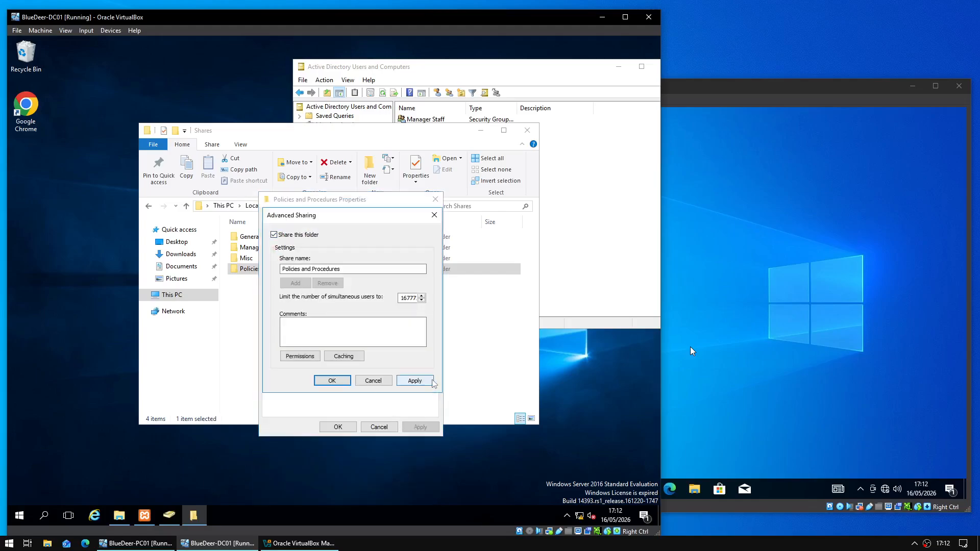
pyautogui.click(332, 381)
pyautogui.click(338, 428)
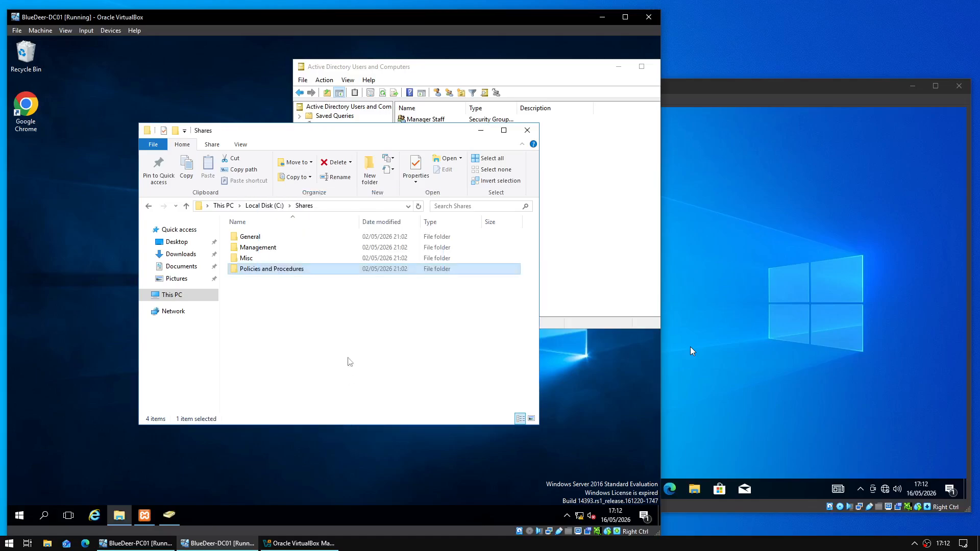
pyautogui.moveTo(357, 332); pyautogui.dragTo(282, 229)
pyautogui.click(300, 334)
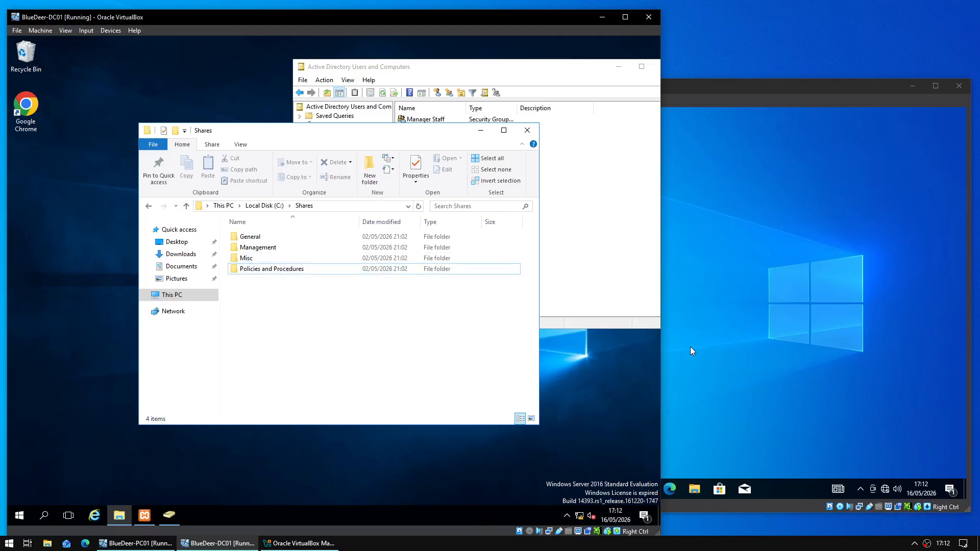
# - Disable inheritance on Misc, converting inherited permissions into explicit entries
pyautogui.rightClick(303, 261)
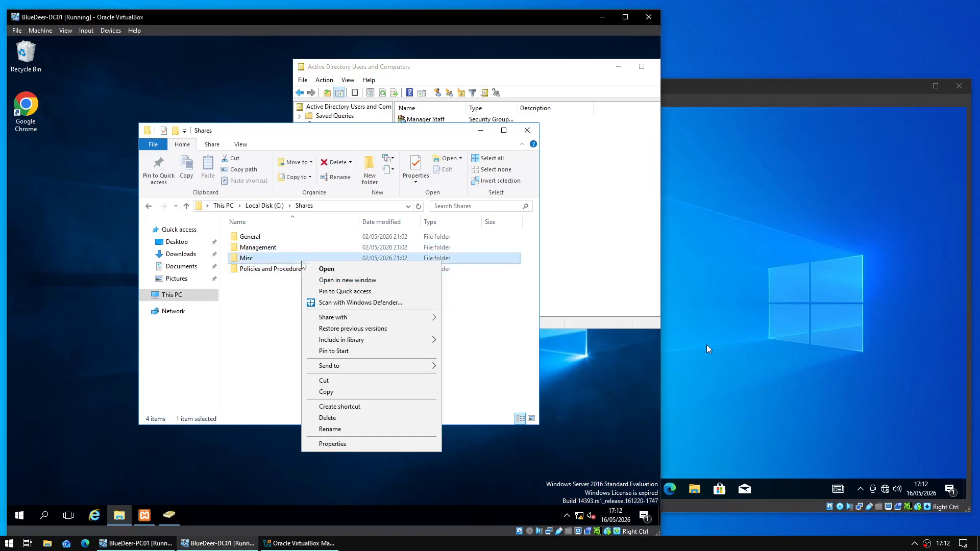
pyautogui.click(378, 444)
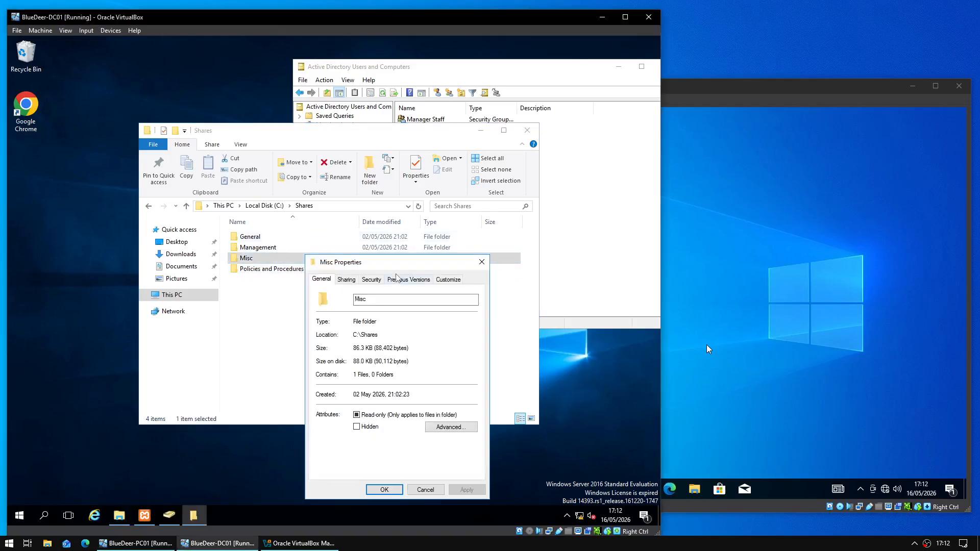
pyautogui.click(372, 280)
pyautogui.click(451, 363)
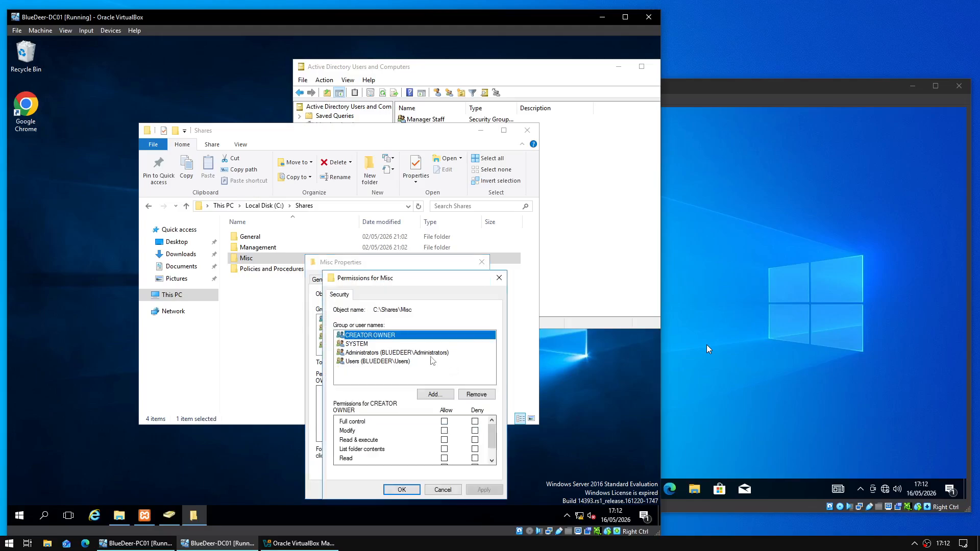
pyautogui.click(441, 488)
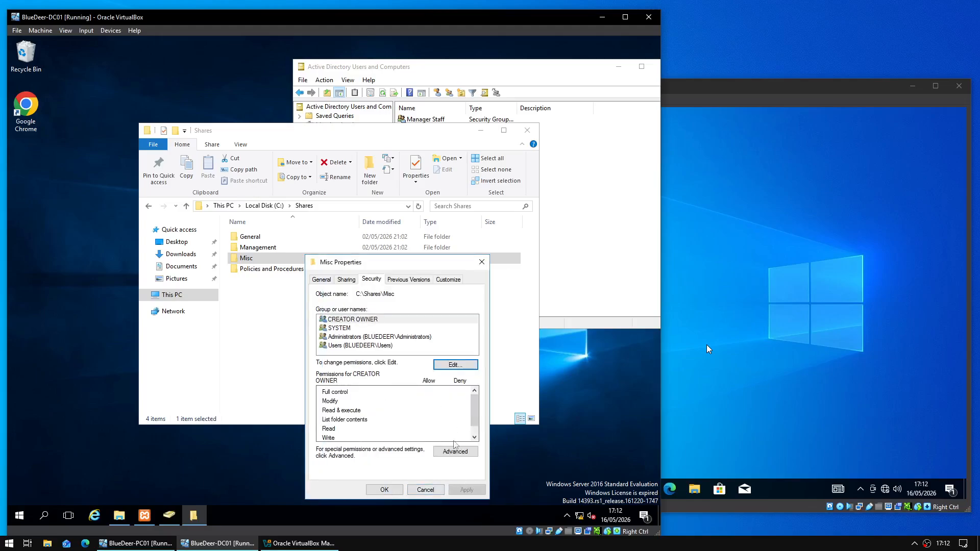
pyautogui.click(455, 451)
pyautogui.click(193, 279)
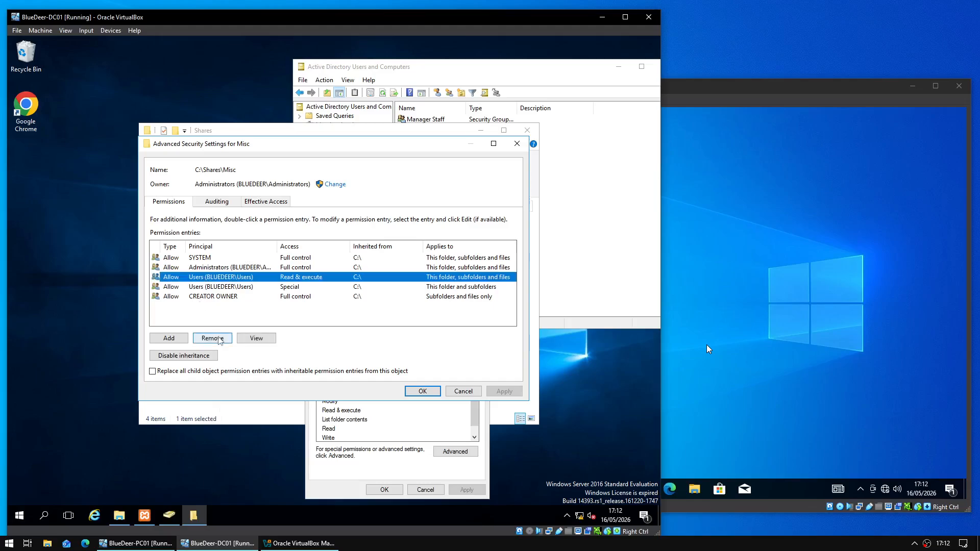
pyautogui.click(208, 355)
pyautogui.click(388, 262)
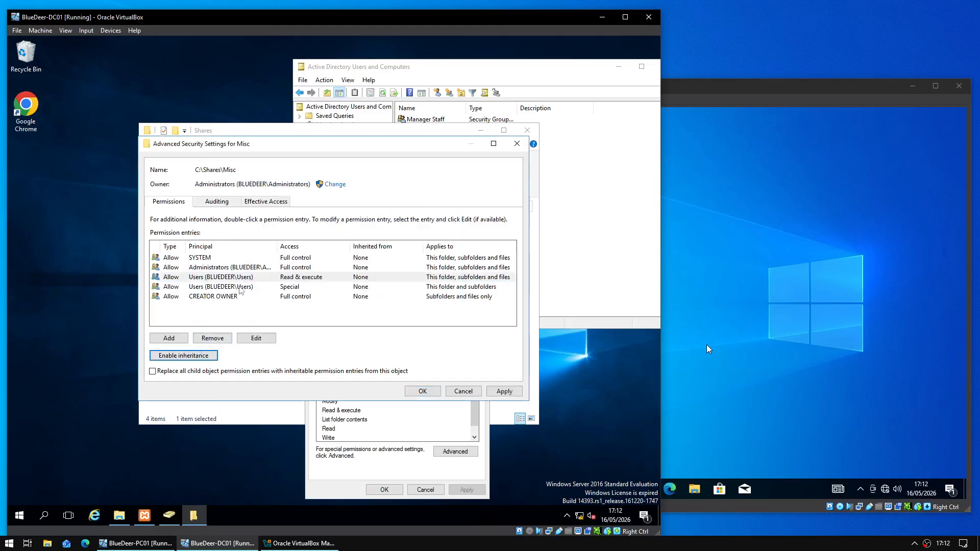
# - Replace both Users entries with a single Users Read & execute entry and apply
pyautogui.click(241, 279)
pyautogui.click(221, 338)
pyautogui.click(236, 278)
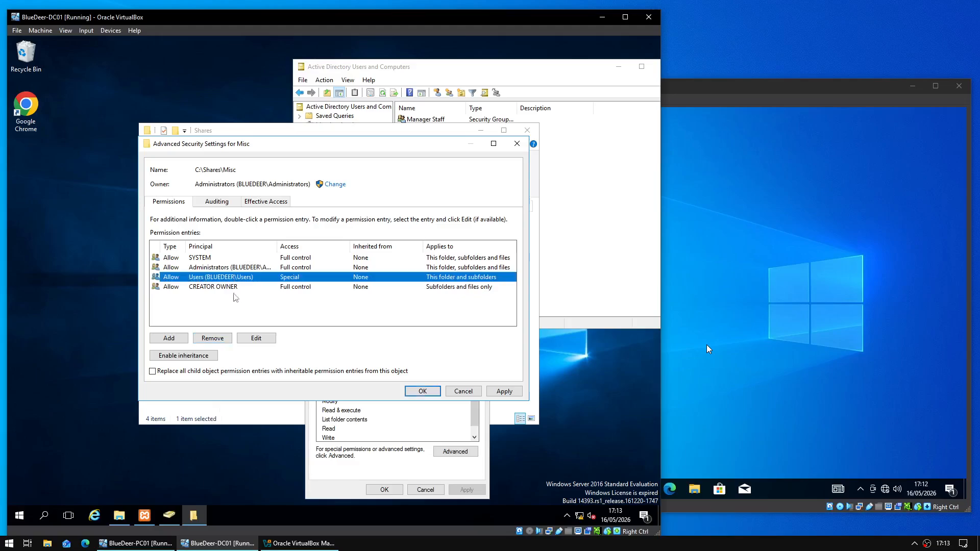
pyautogui.click(225, 339)
pyautogui.click(170, 339)
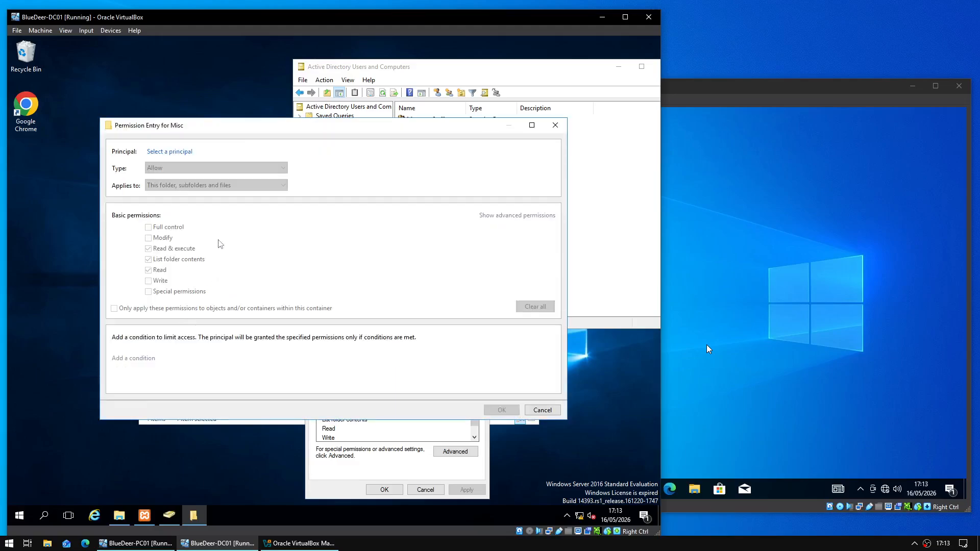
pyautogui.click(171, 151)
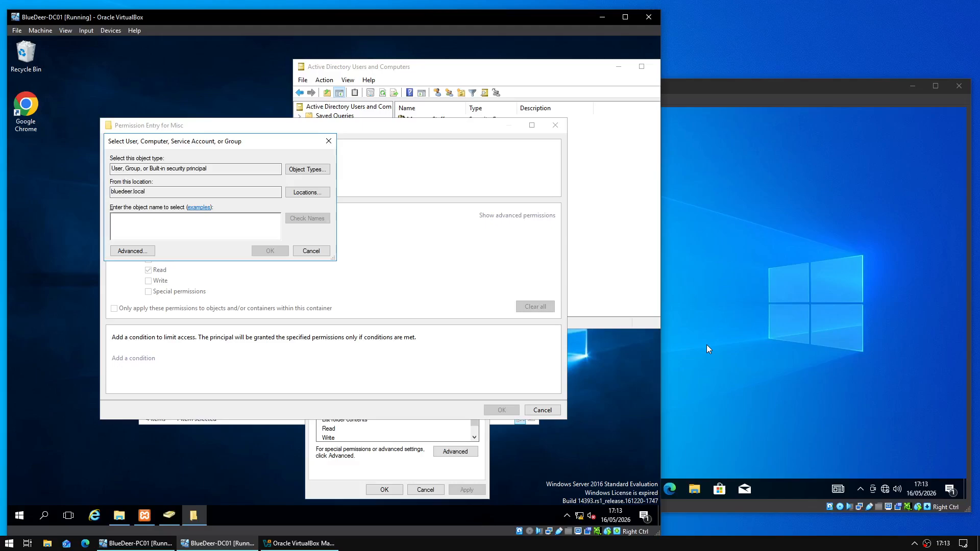
pyautogui.write('Users')
pyautogui.press('Return')
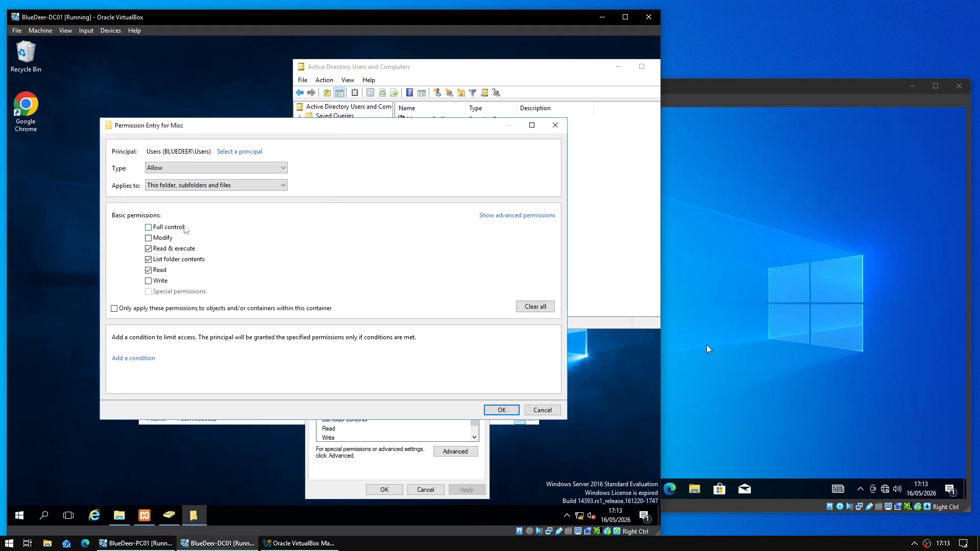
pyautogui.click(183, 227)
pyautogui.click(516, 411)
pyautogui.click(505, 393)
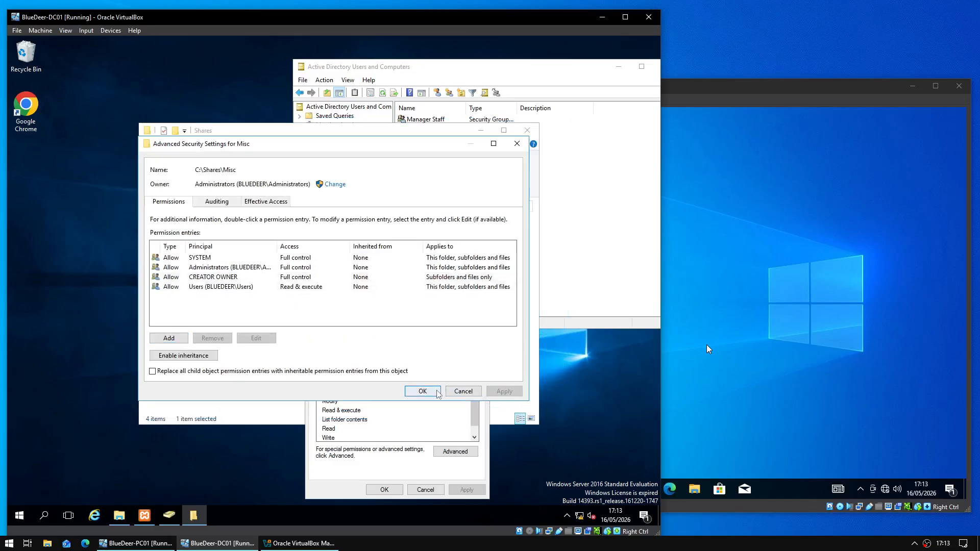
# - Save the Misc security settings and close its properties
pyautogui.click(424, 392)
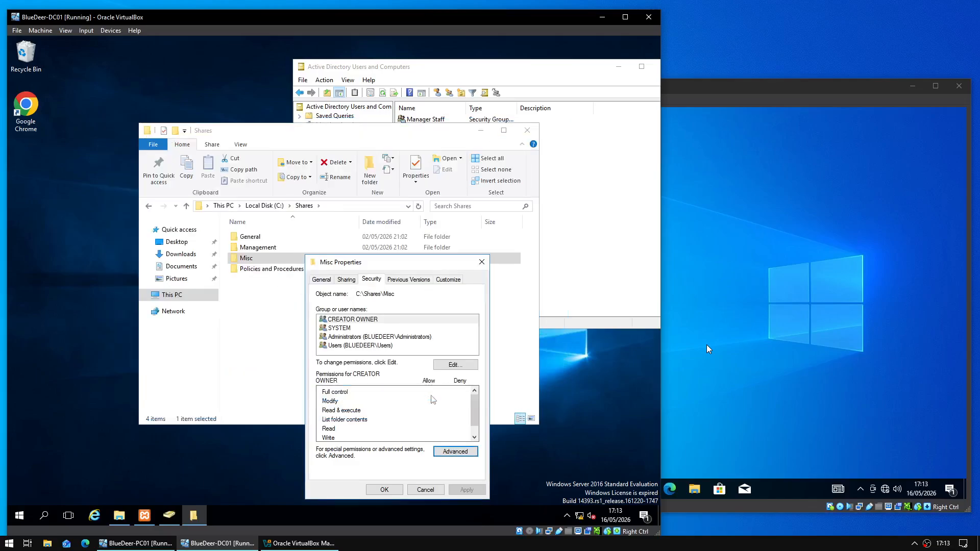
pyautogui.click(385, 489)
pyautogui.click(336, 354)
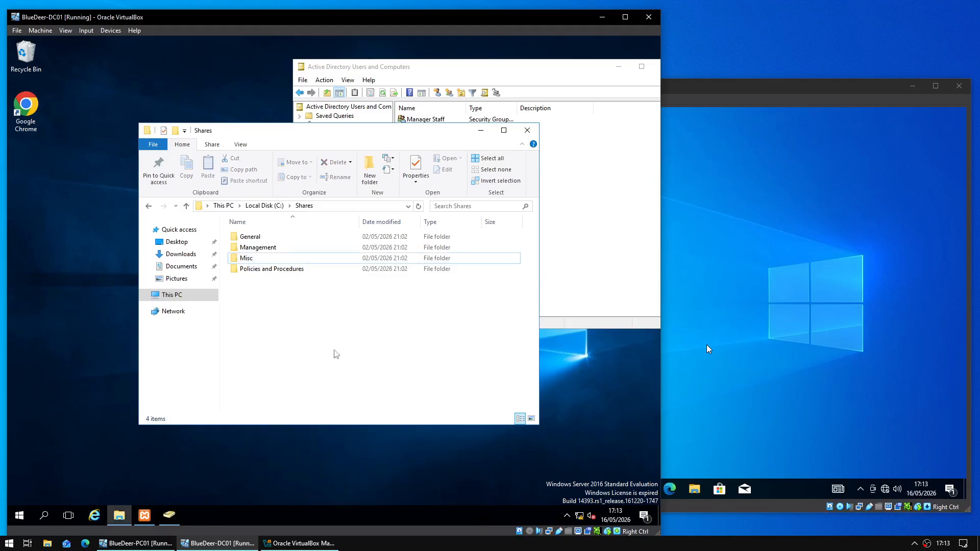
# - Share the Misc folder as \\BLUEDEER-DC01\Misc and close its properties
pyautogui.click(260, 258)
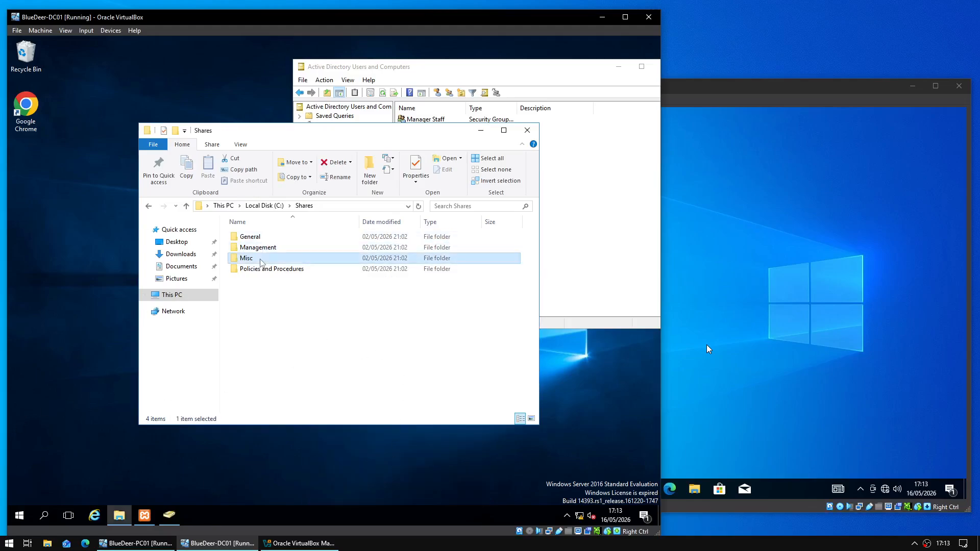
pyautogui.rightClick(260, 258)
pyautogui.click(310, 442)
pyautogui.click(304, 279)
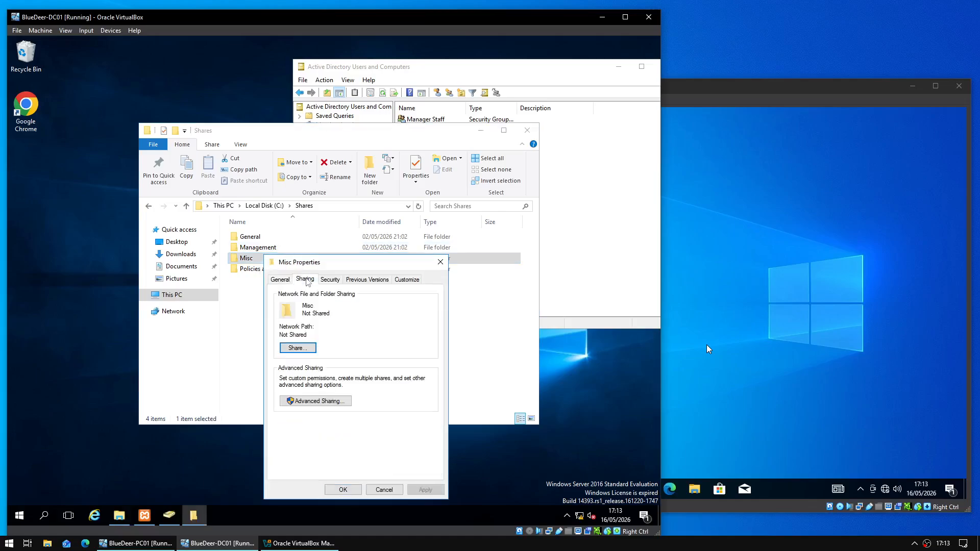
pyautogui.click(307, 401)
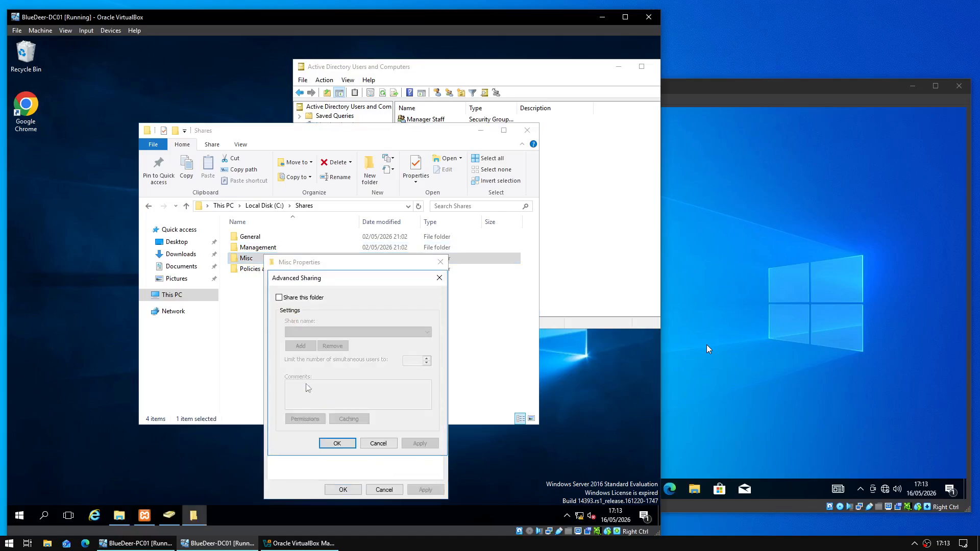
pyautogui.click(306, 298)
pyautogui.click(337, 443)
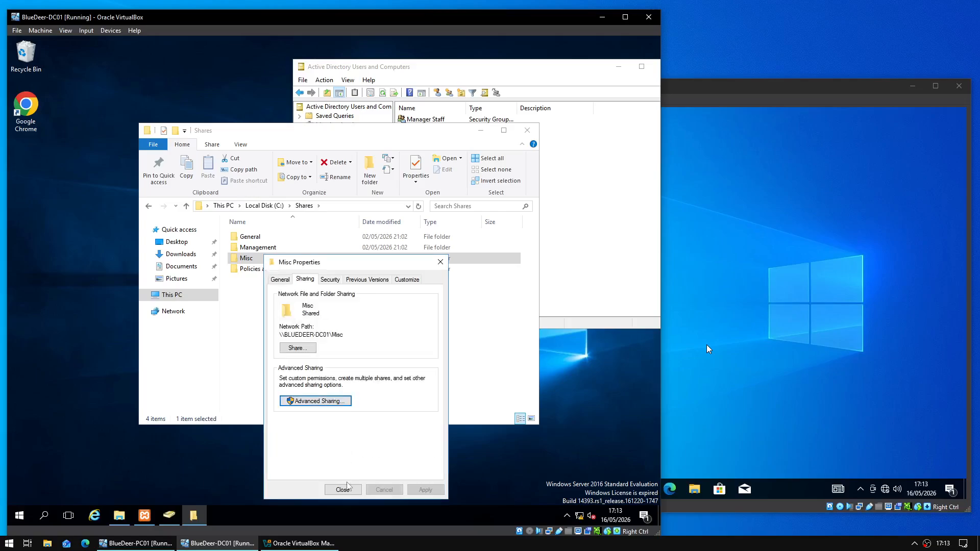
pyautogui.click(343, 490)
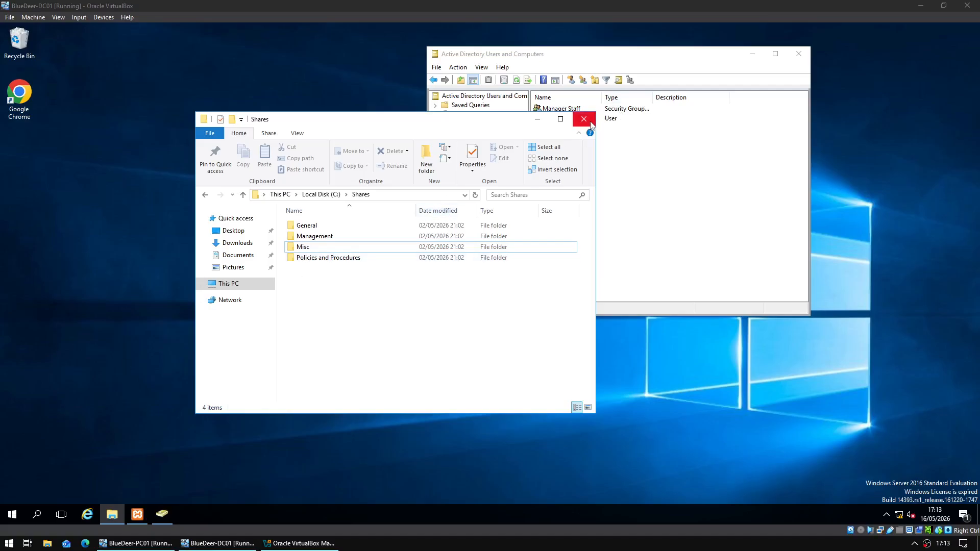
# - Close Explorer and Active Directory Users and Computers, then launch Group Policy Management from Windows Administrative Tools
pyautogui.click(590, 122)
pyautogui.click(796, 55)
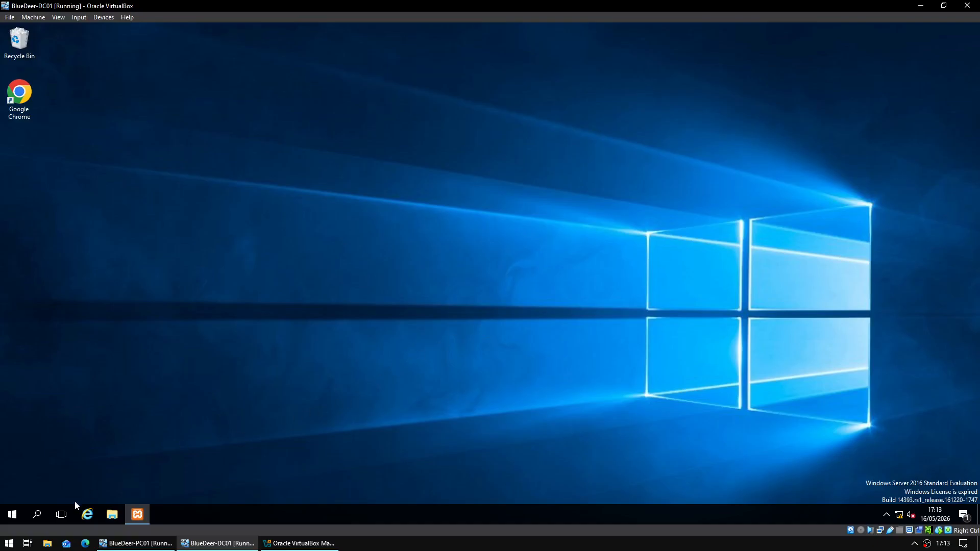
pyautogui.click(21, 513)
pyautogui.write('g')
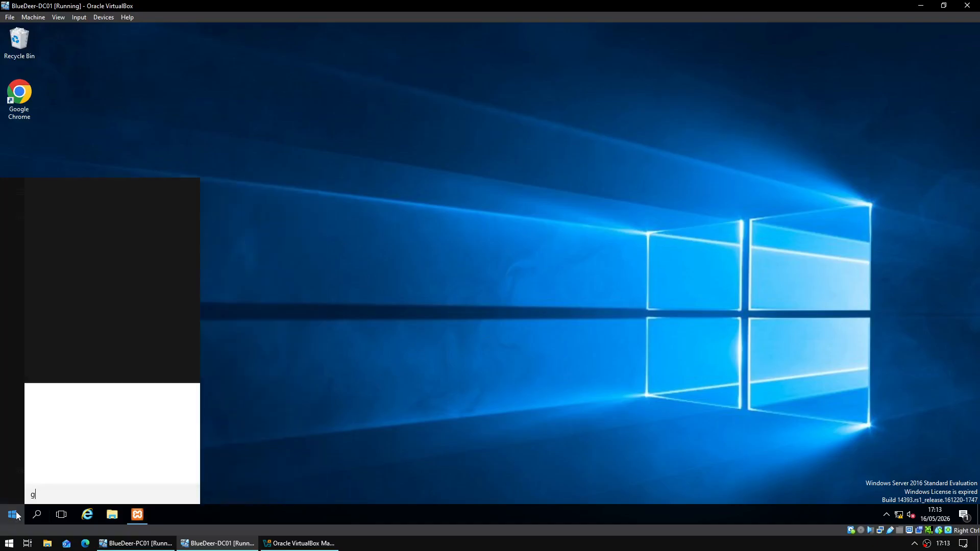
pyautogui.write('roup policy')
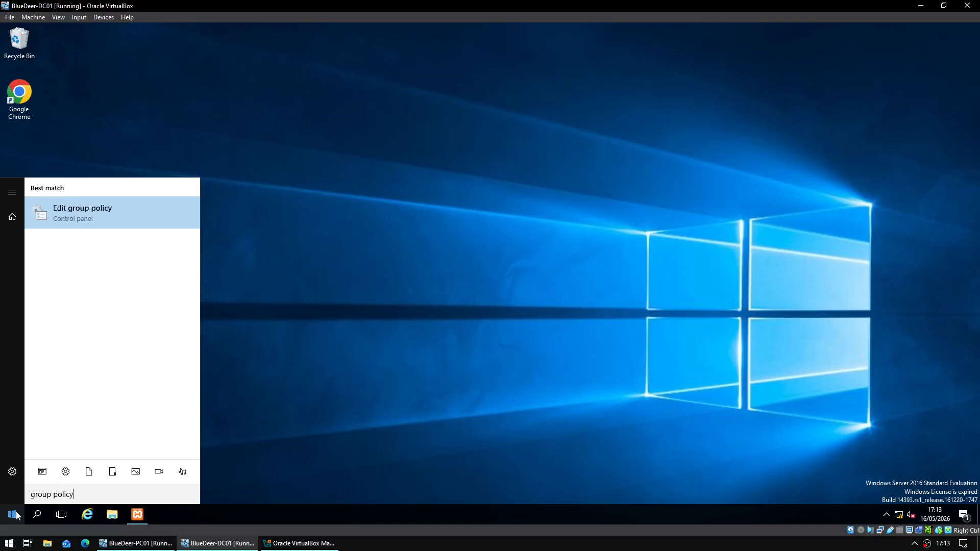
pyautogui.write(' man')
pyautogui.click(16, 515)
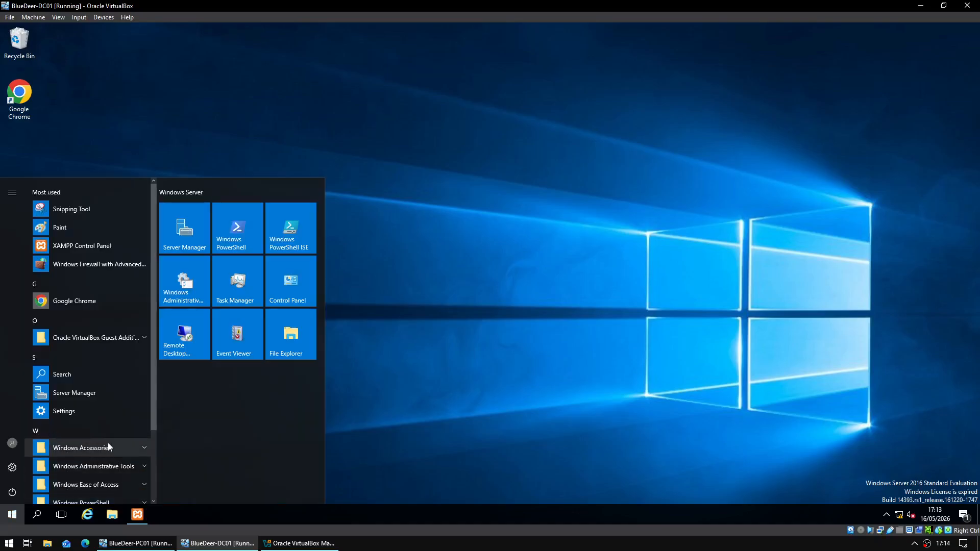
pyautogui.scroll(-3, 108, 443)
pyautogui.click(117, 376)
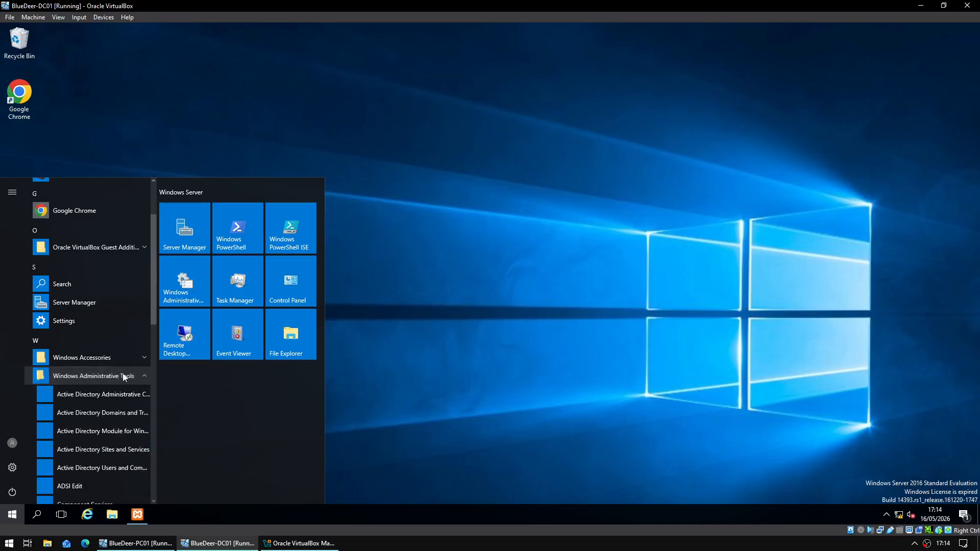
pyautogui.scroll(-3, 122, 377)
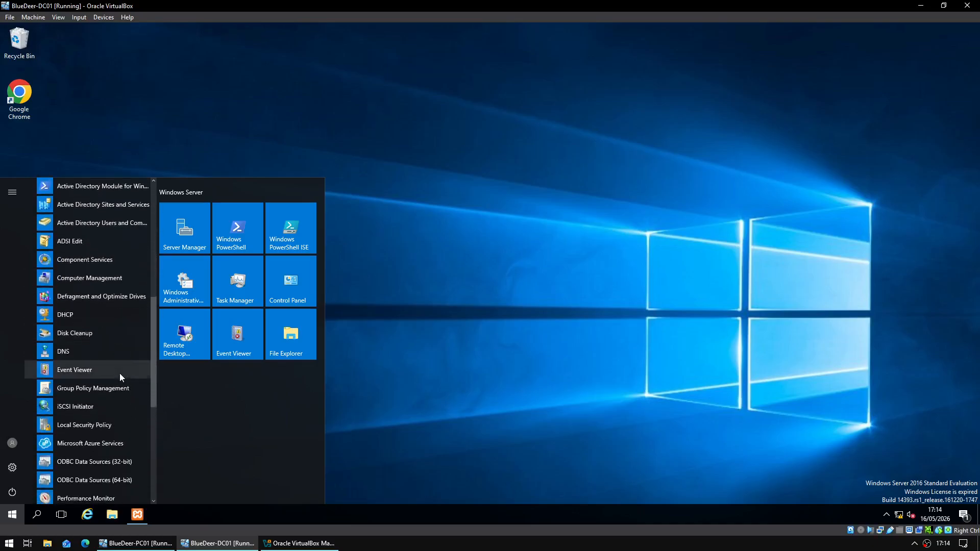
pyautogui.click(88, 339)
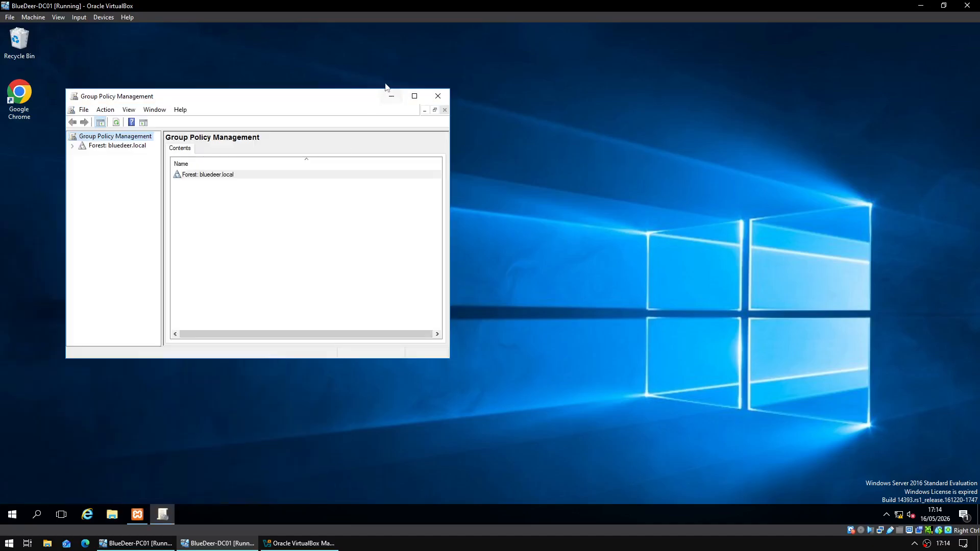
# - Maximise Group Policy Management and select the bluedeer.local domain under Forest > Domains
pyautogui.click(421, 99)
pyautogui.click(6, 76)
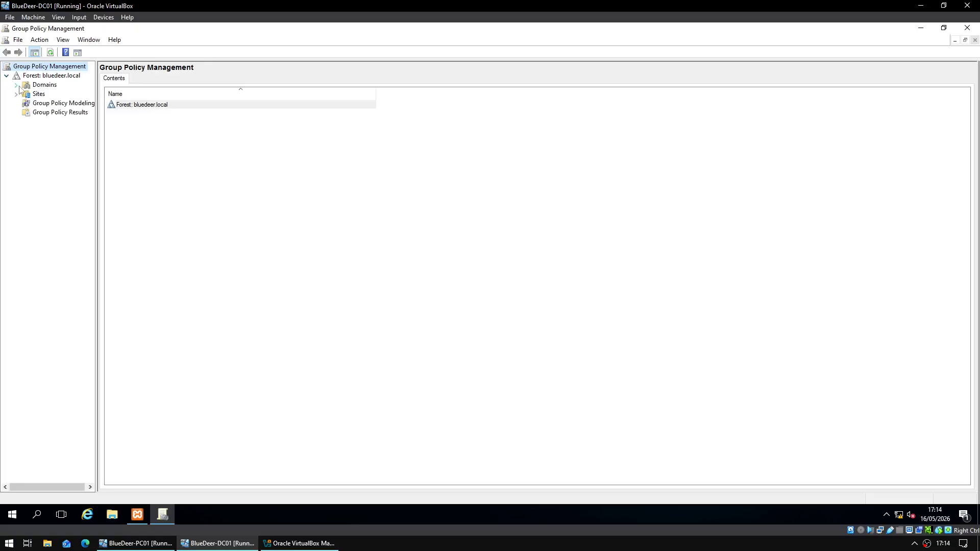
pyautogui.click(16, 85)
pyautogui.click(36, 95)
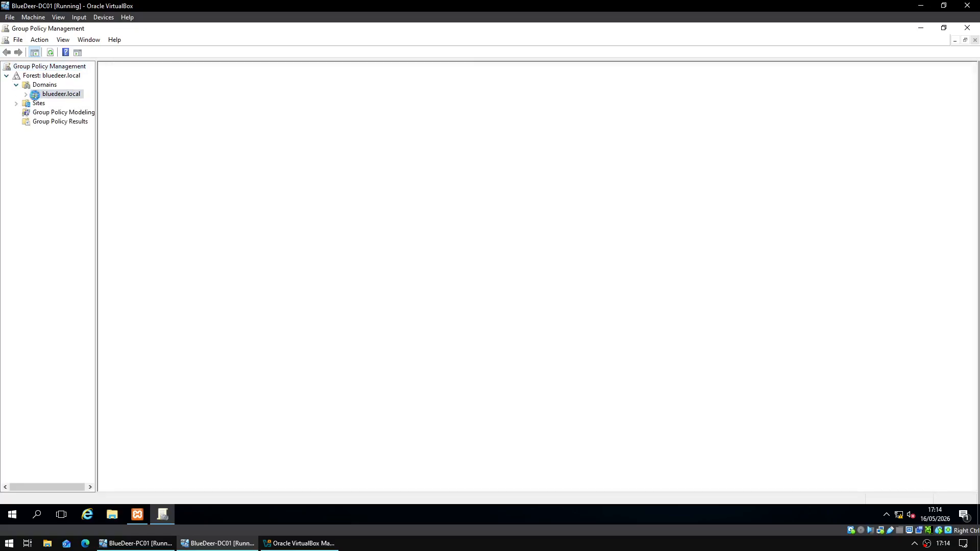
# - Create a new GPO named Drive Mappings linked to the bluedeer.local domain
pyautogui.rightClick(49, 99)
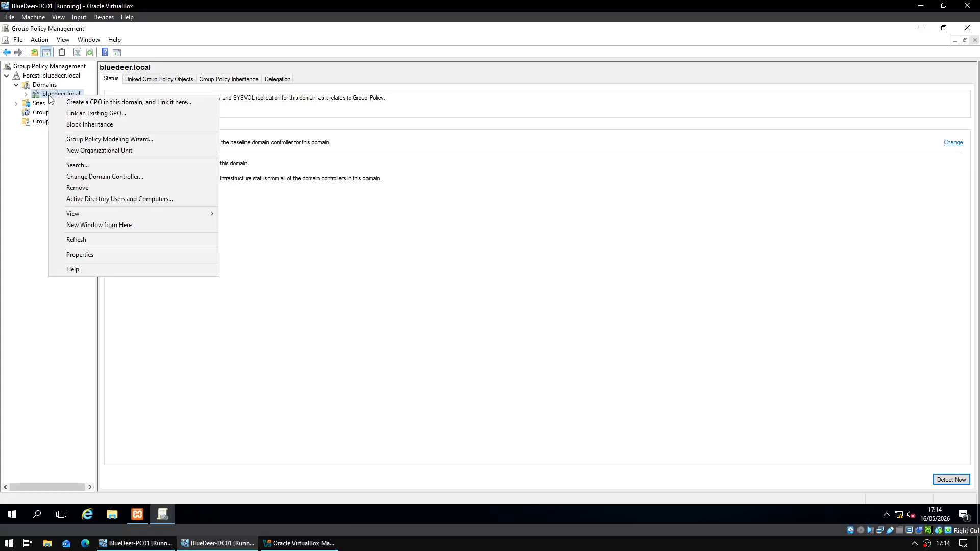
pyautogui.click(133, 102)
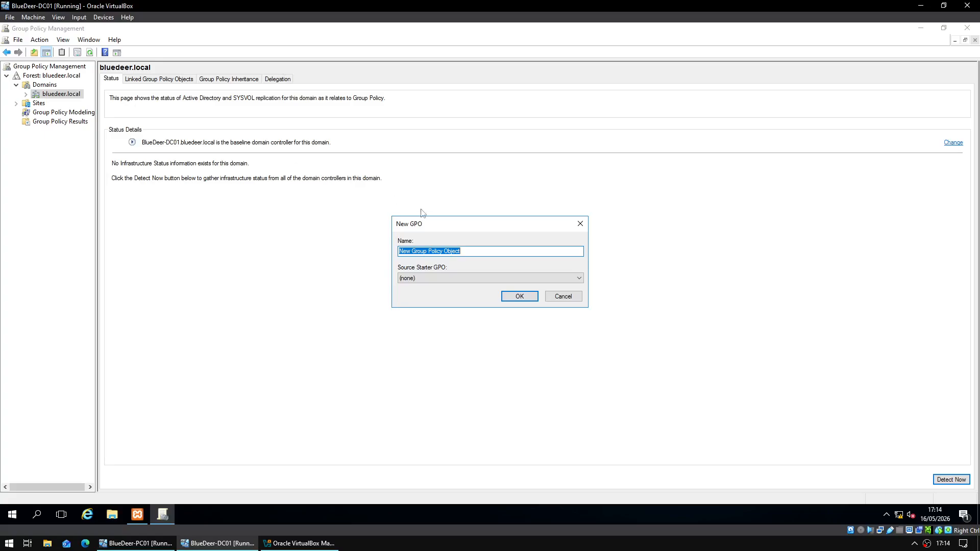
pyautogui.write('Drive Mappings')
pyautogui.click(521, 296)
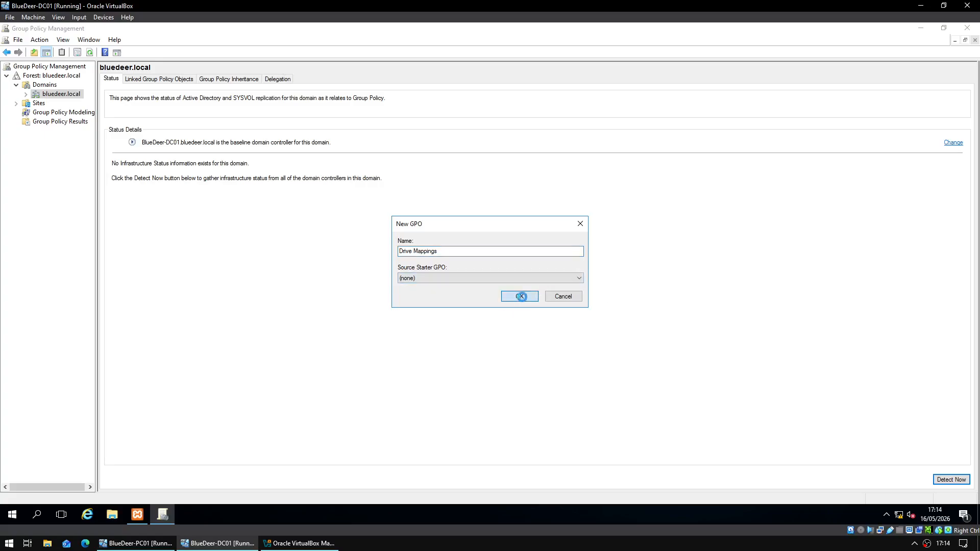
# - Set the Drive Mappings link on bluedeer.local to Enforced
pyautogui.click(26, 95)
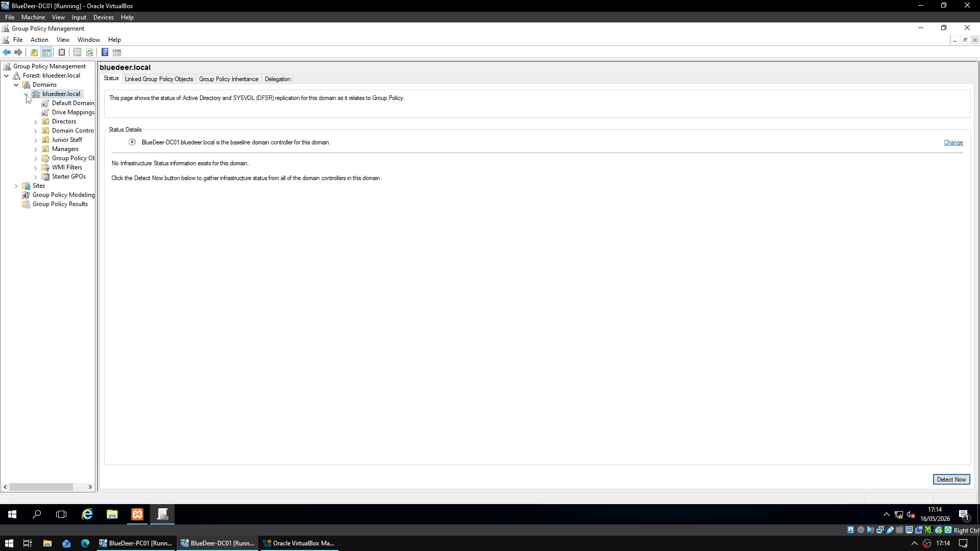
pyautogui.click(72, 112)
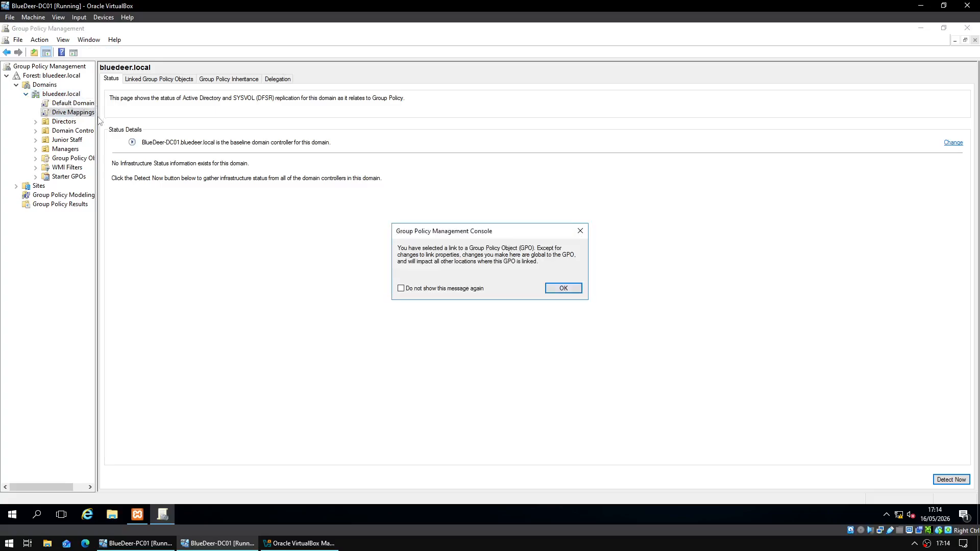
pyautogui.click(561, 288)
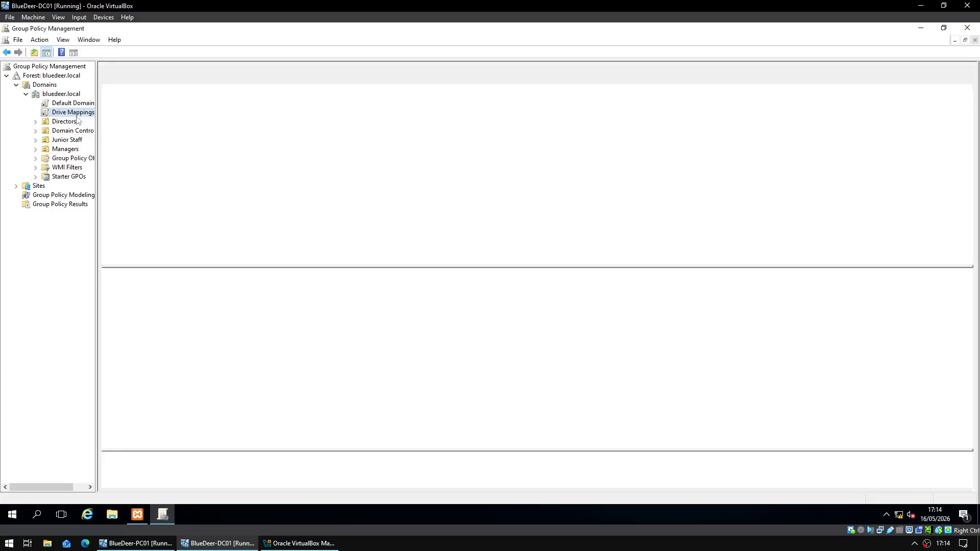
pyautogui.press('F2')
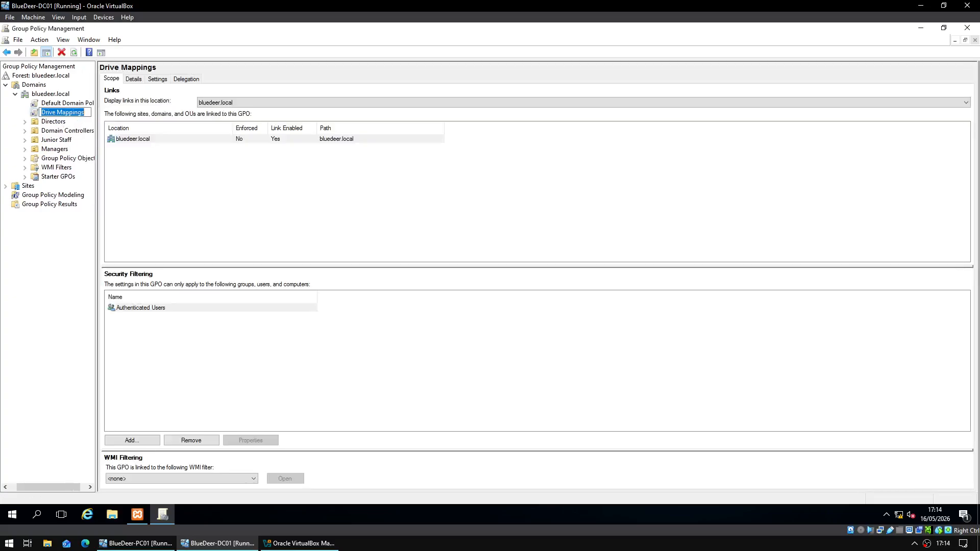
pyautogui.click(128, 139)
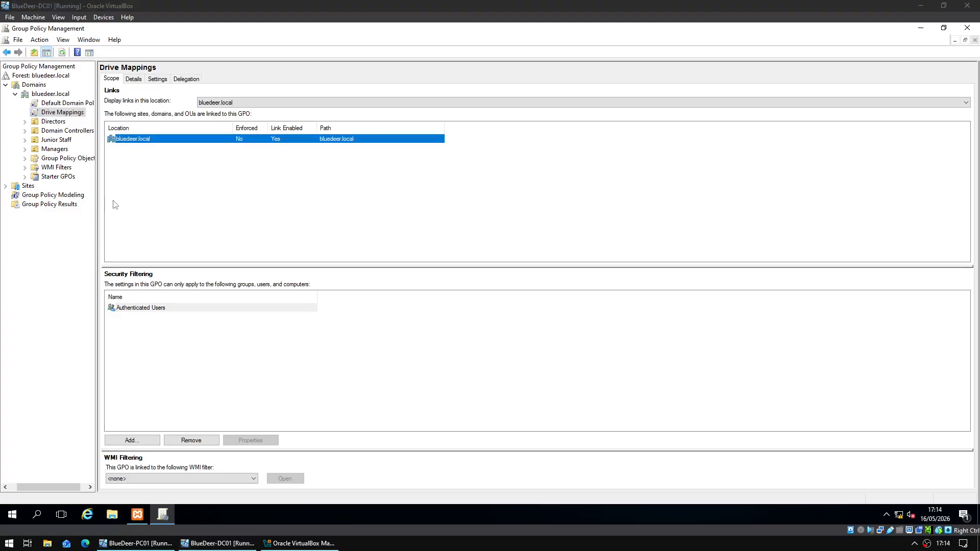
pyautogui.rightClick(147, 141)
pyautogui.click(159, 147)
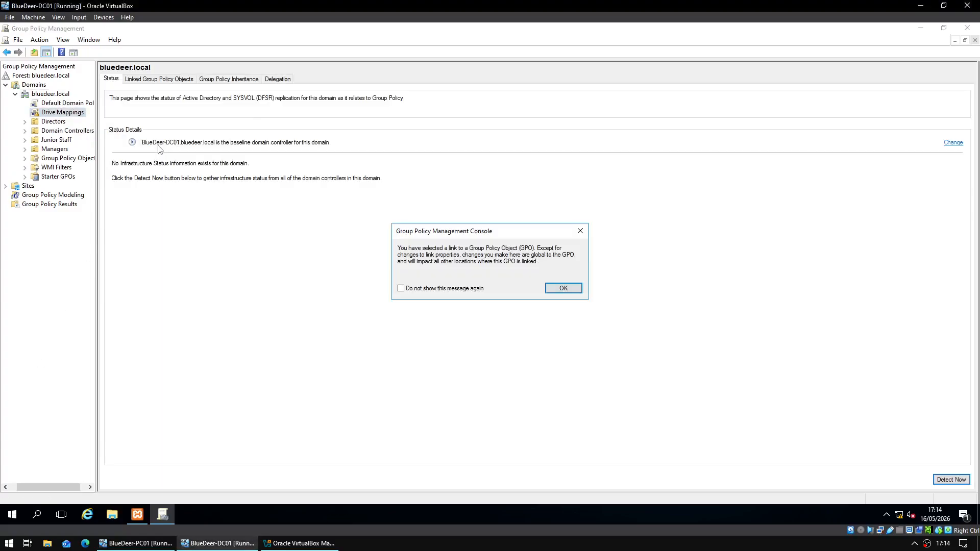
pyautogui.click(574, 293)
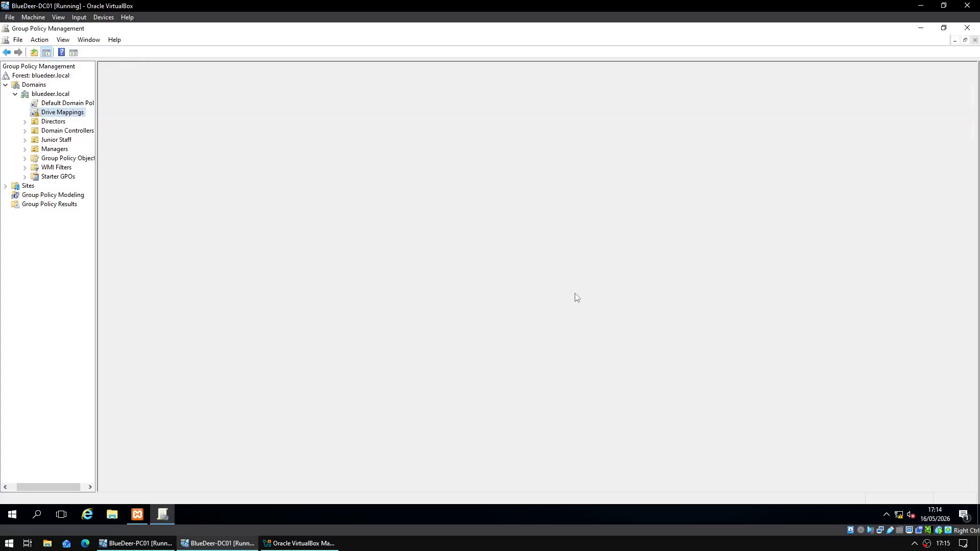
pyautogui.rightClick(214, 145)
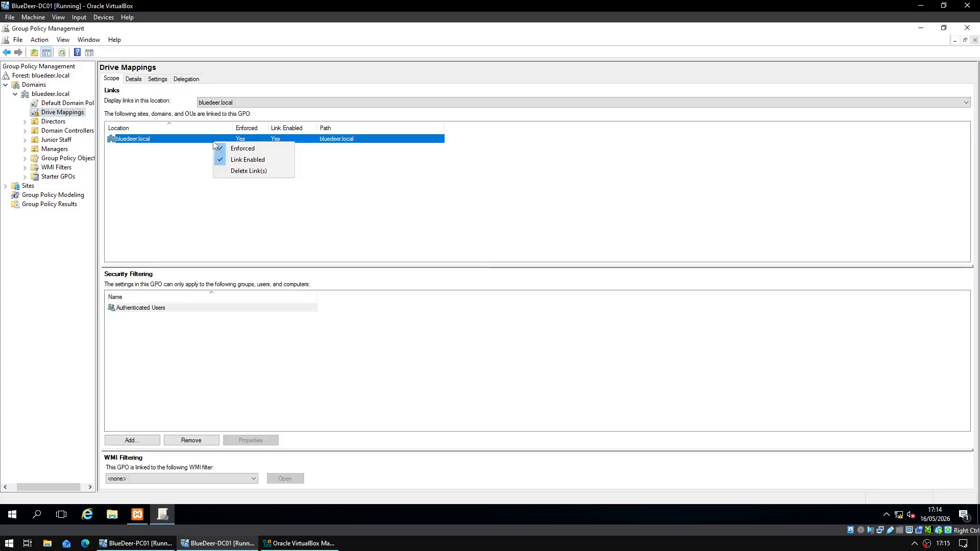
pyautogui.click(187, 172)
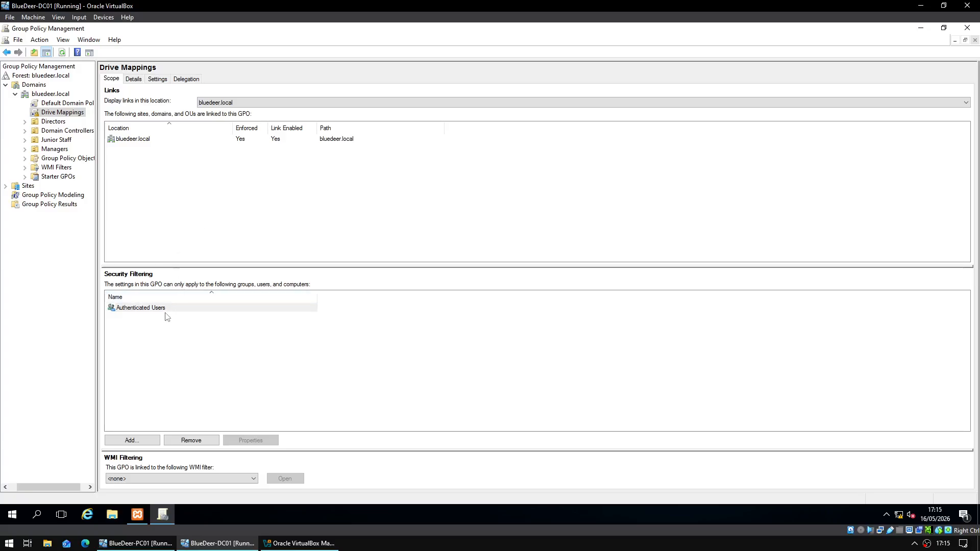
# - Add the Users group to the Drive Mappings GPO's security filtering
pyautogui.click(135, 443)
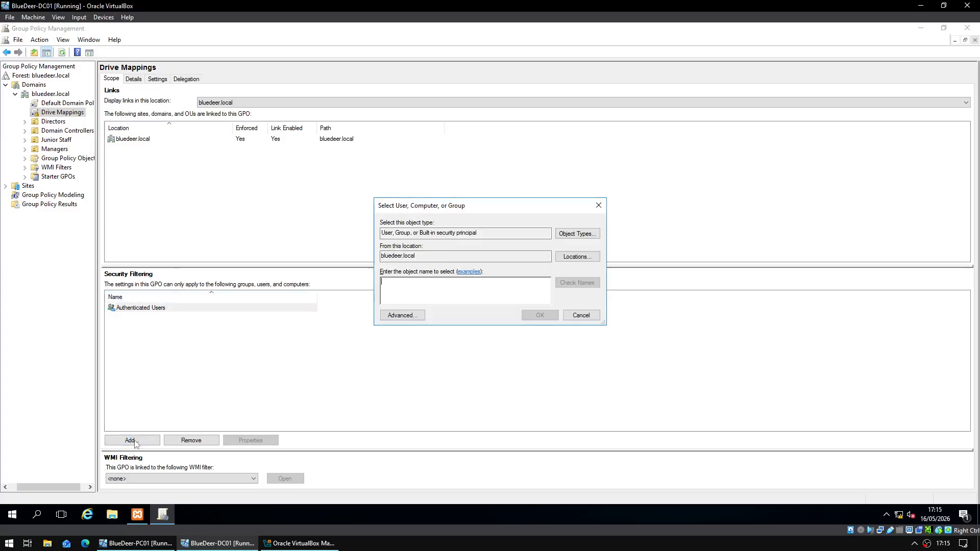
pyautogui.write('Users')
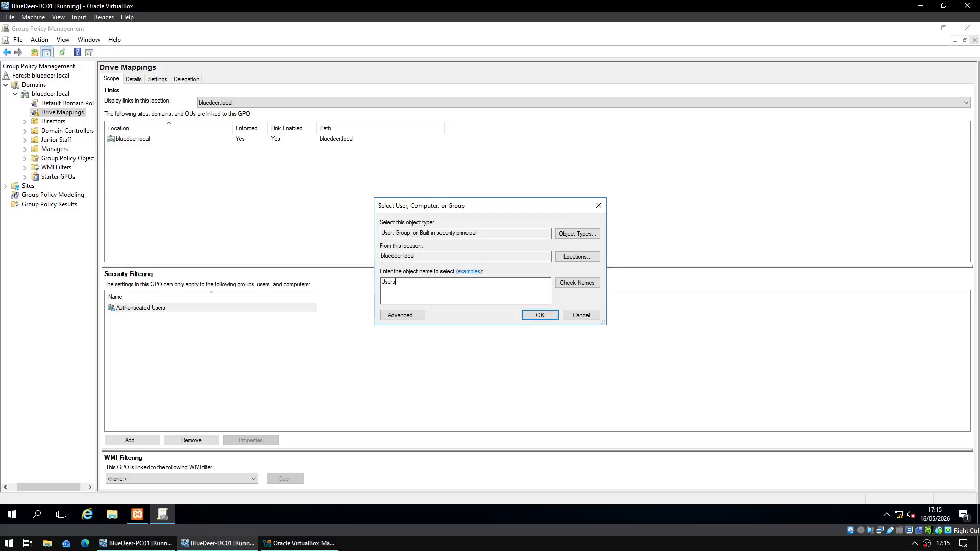
pyautogui.press('Return')
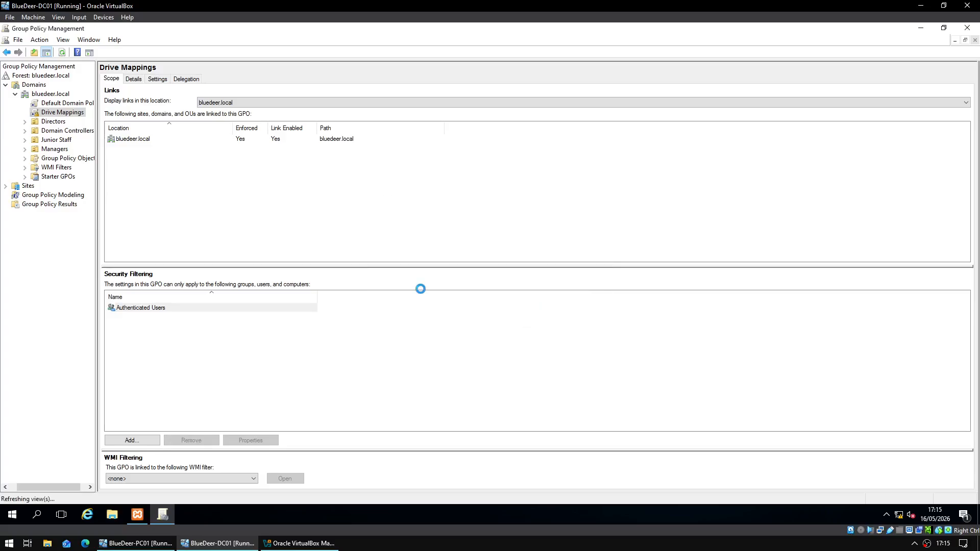
pyautogui.click(205, 319)
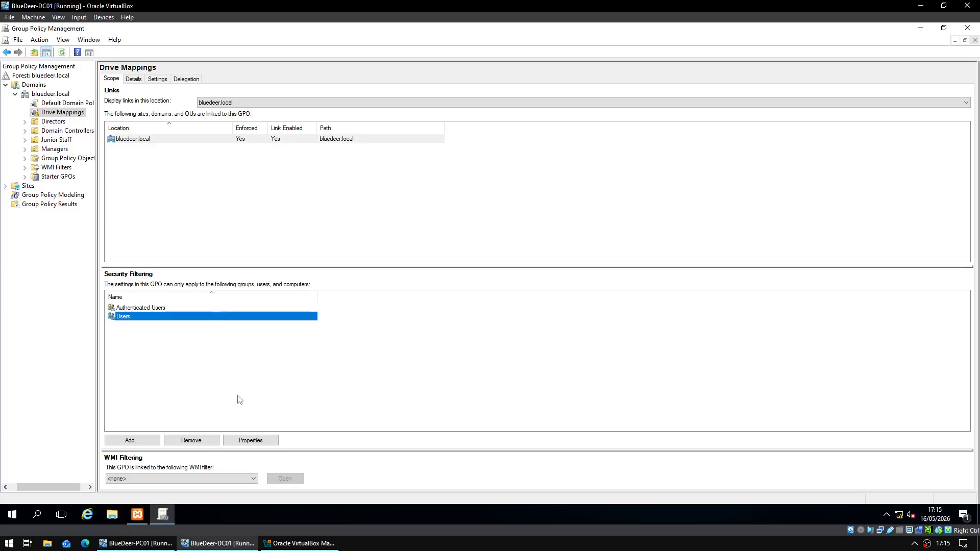
# - View the GPO settings report after adding about:security_mmc.exe to Trusted sites
pyautogui.click(155, 80)
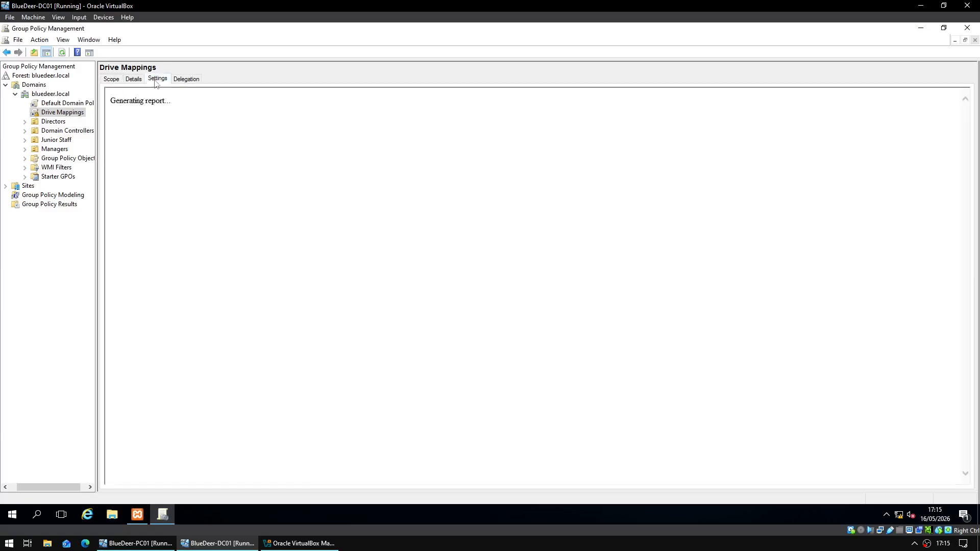
pyautogui.click(566, 276)
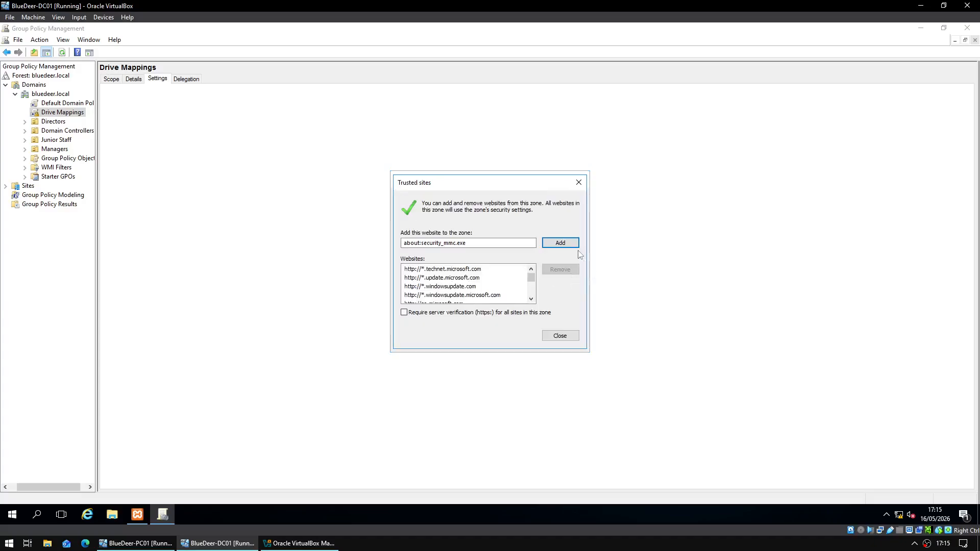
pyautogui.click(564, 243)
pyautogui.click(561, 336)
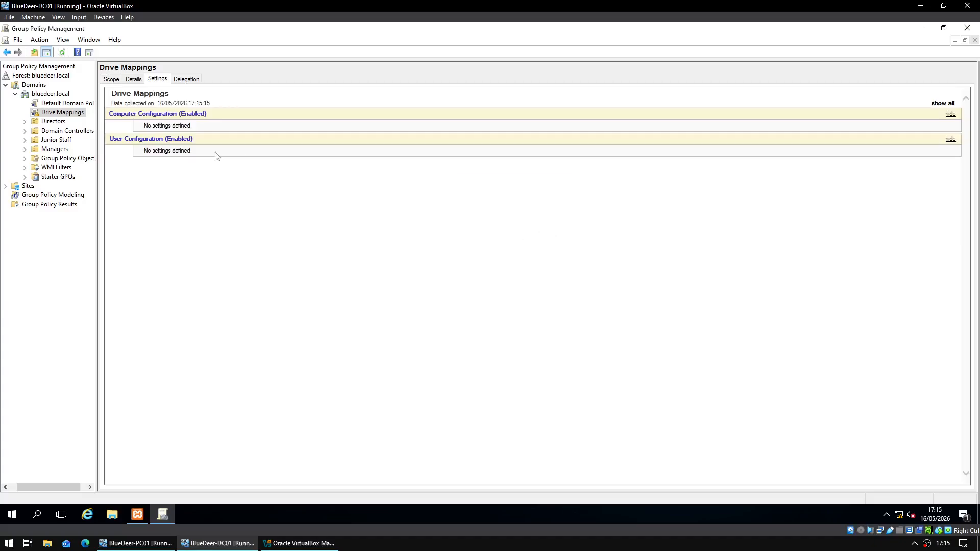
pyautogui.click(168, 140)
pyautogui.click(168, 140)
pyautogui.rightClick(141, 138)
pyautogui.click(151, 145)
# - Maximise the editor and go to User Configuration > Preferences > Windows Settings > Drive Maps
pyautogui.click(412, 70)
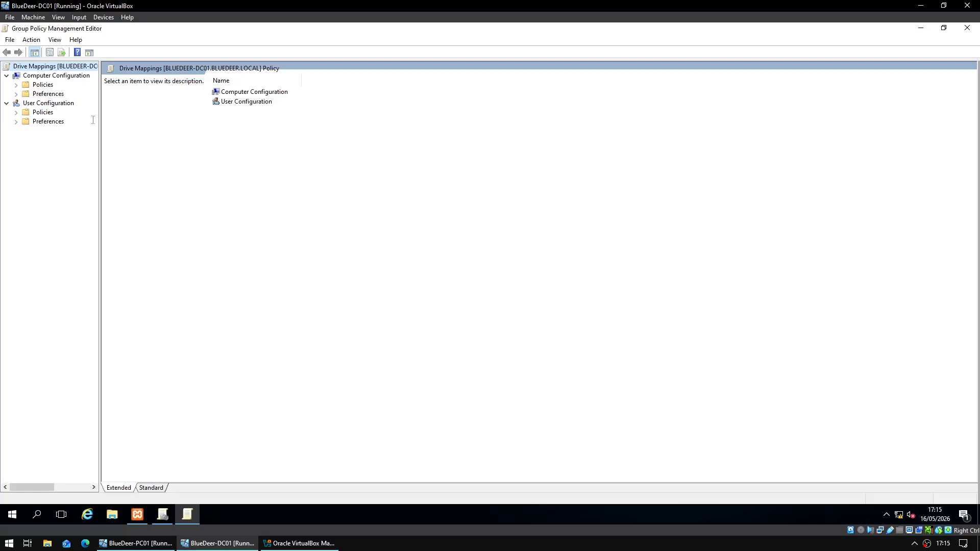
pyautogui.click(51, 103)
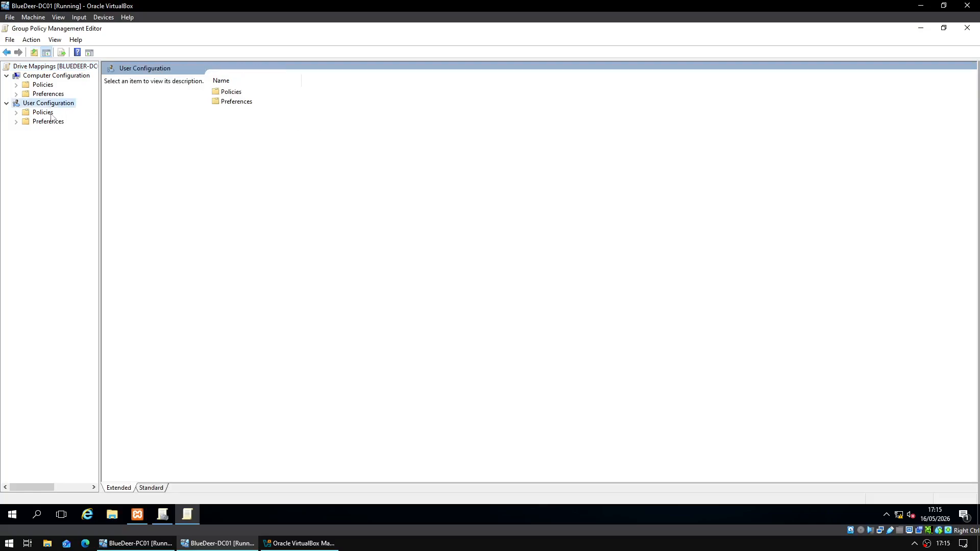
pyautogui.click(17, 122)
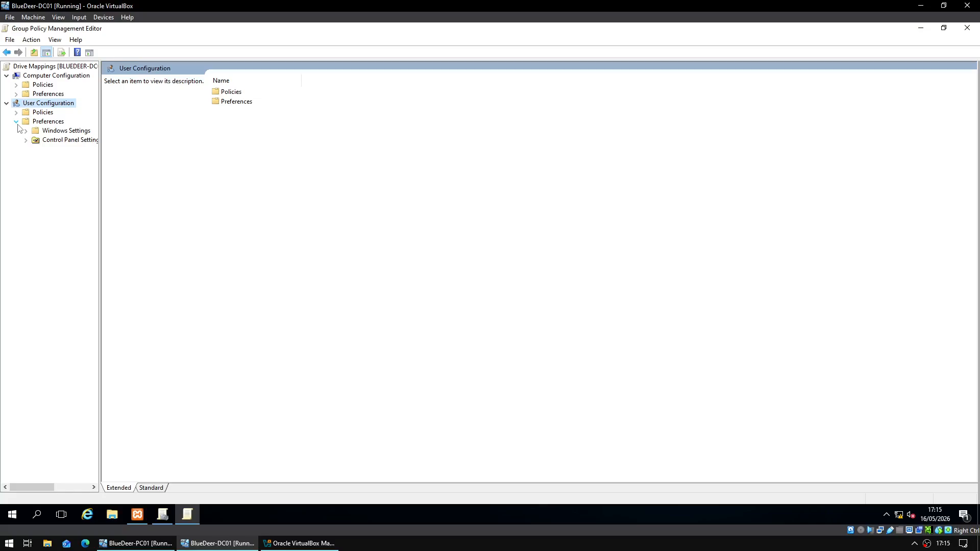
pyautogui.click(26, 132)
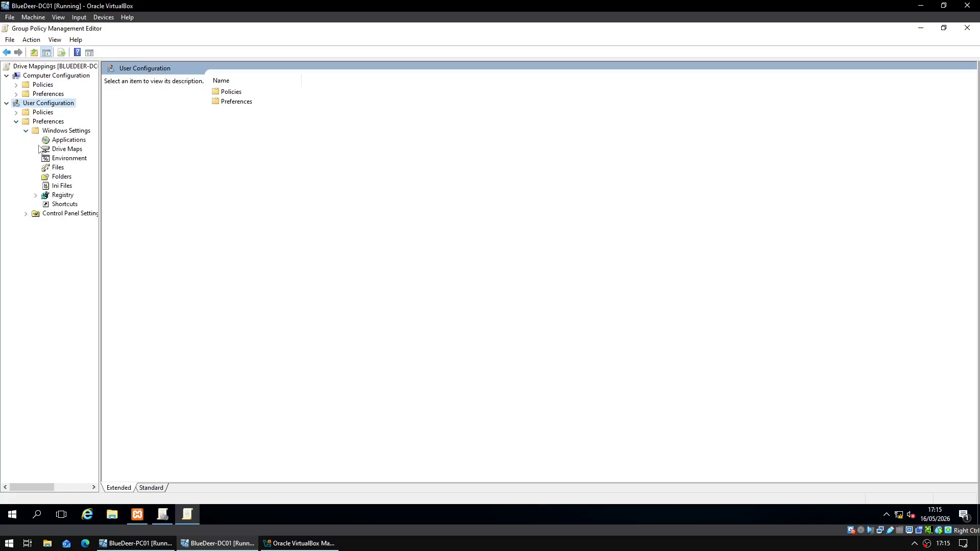
pyautogui.click(49, 151)
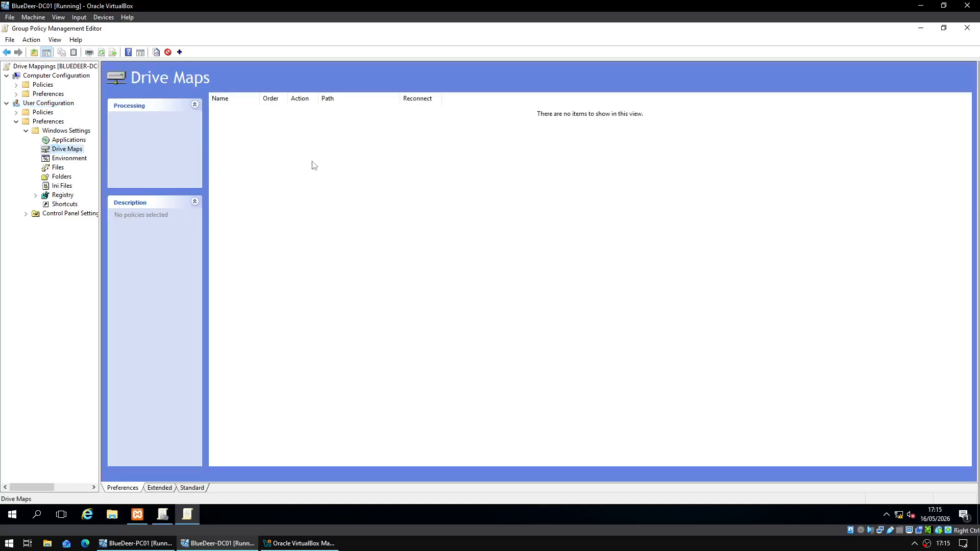
pyautogui.rightClick(281, 181)
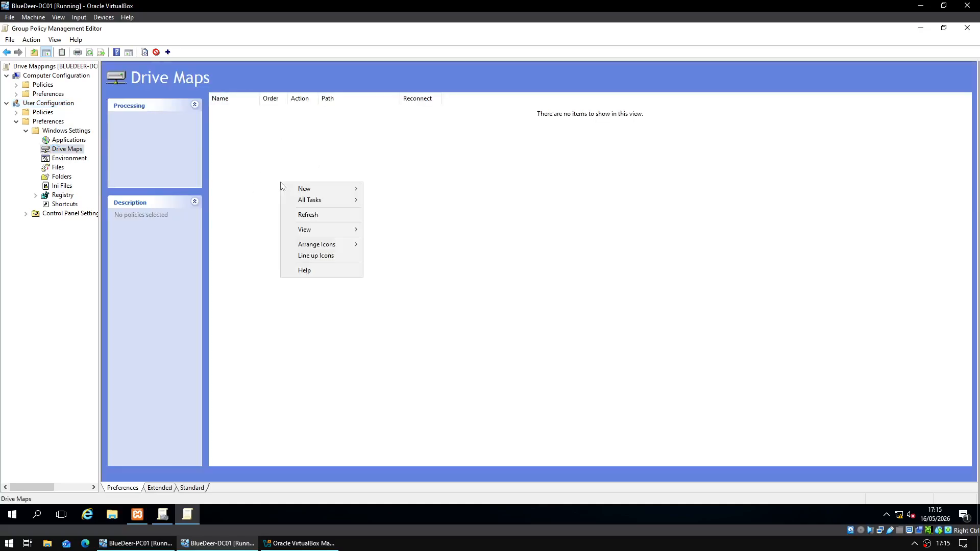
# - Create a new mapped drive and begin typing its location as \\BLUEDEER-DC01\
pyautogui.moveTo(306, 188)
pyautogui.click(393, 194)
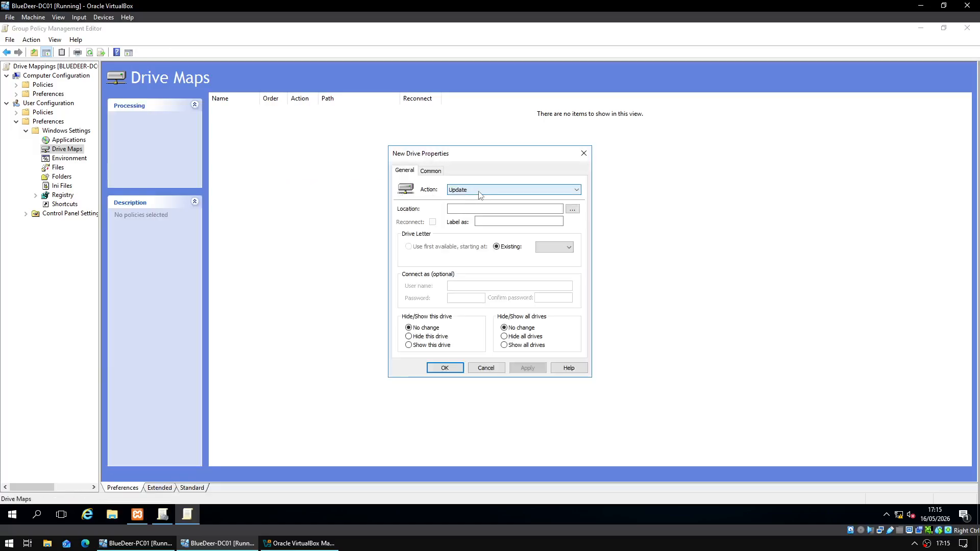
pyautogui.click(496, 209)
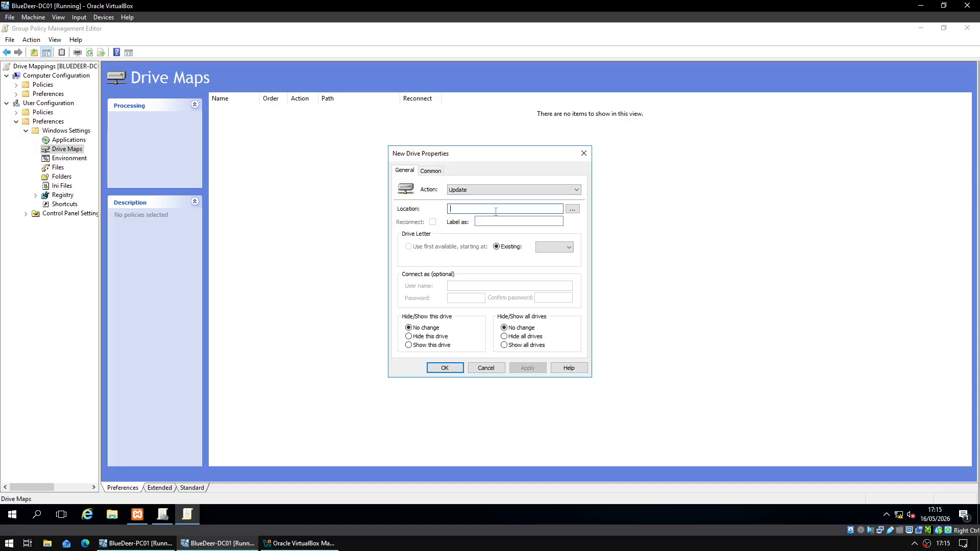
pyautogui.write('\\\\BLUEDEER-DC01\\General')
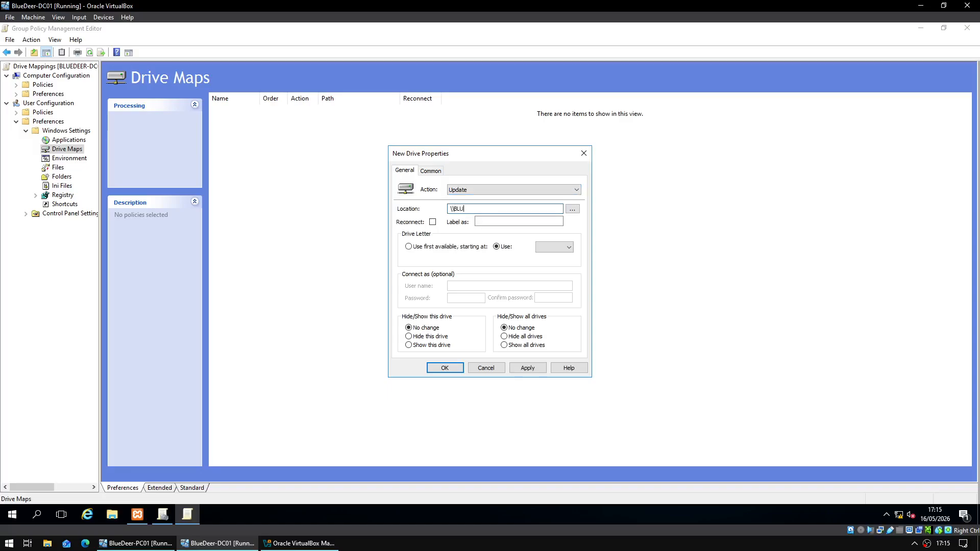
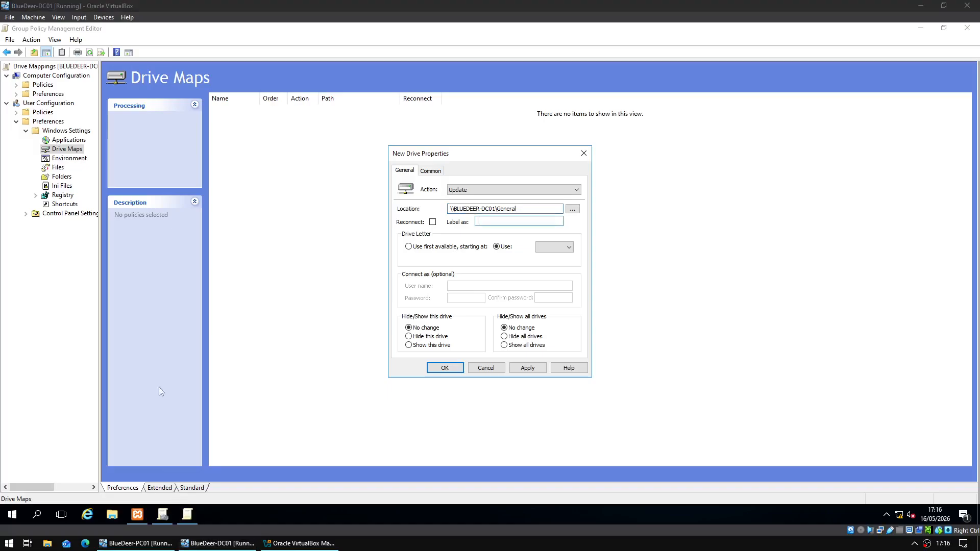
# - Assign drive letter G to the General share mapping and enable item-level targeting
pyautogui.click(549, 247)
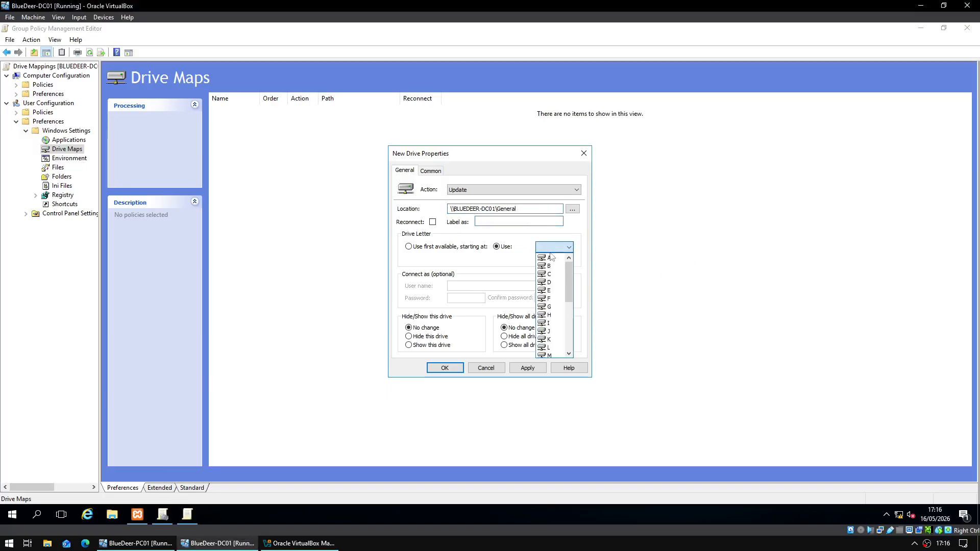
pyautogui.click(554, 307)
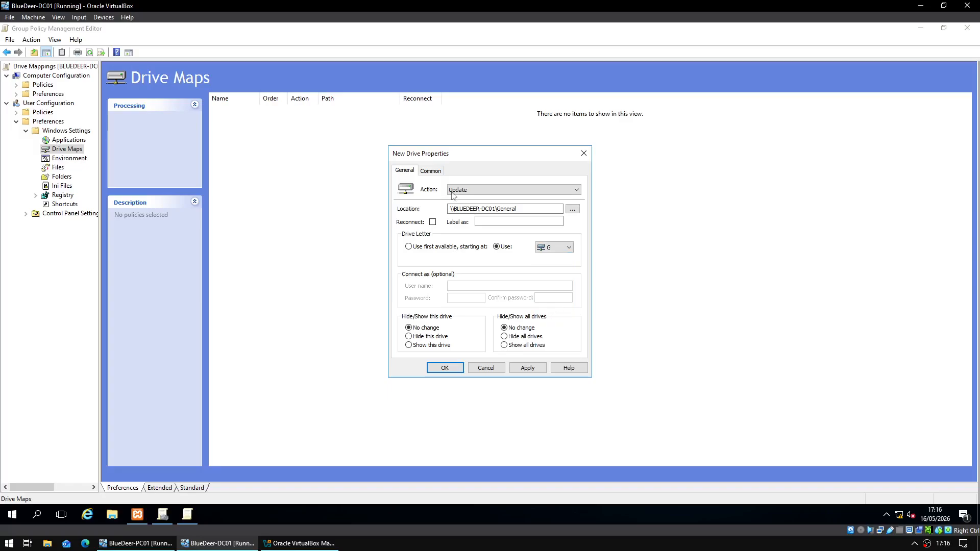
pyautogui.click(438, 176)
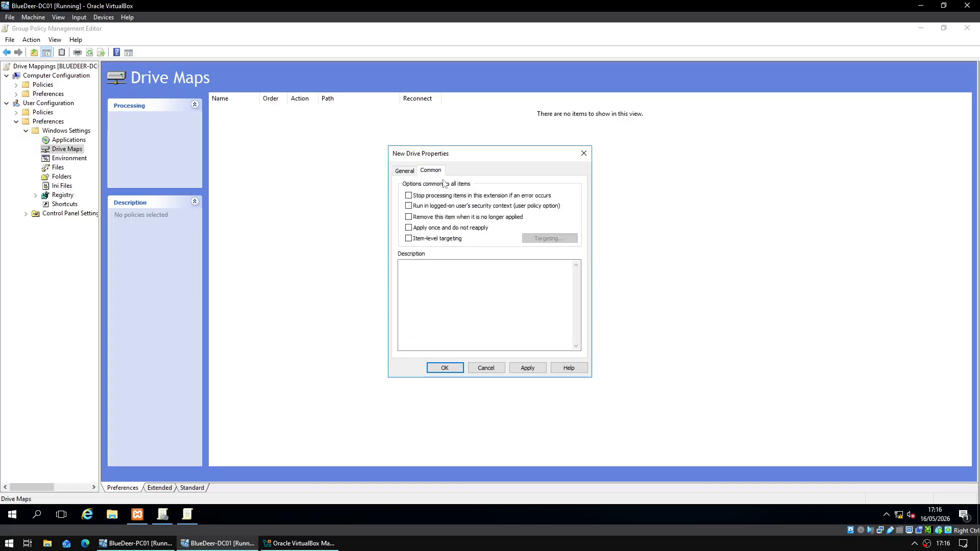
pyautogui.click(451, 239)
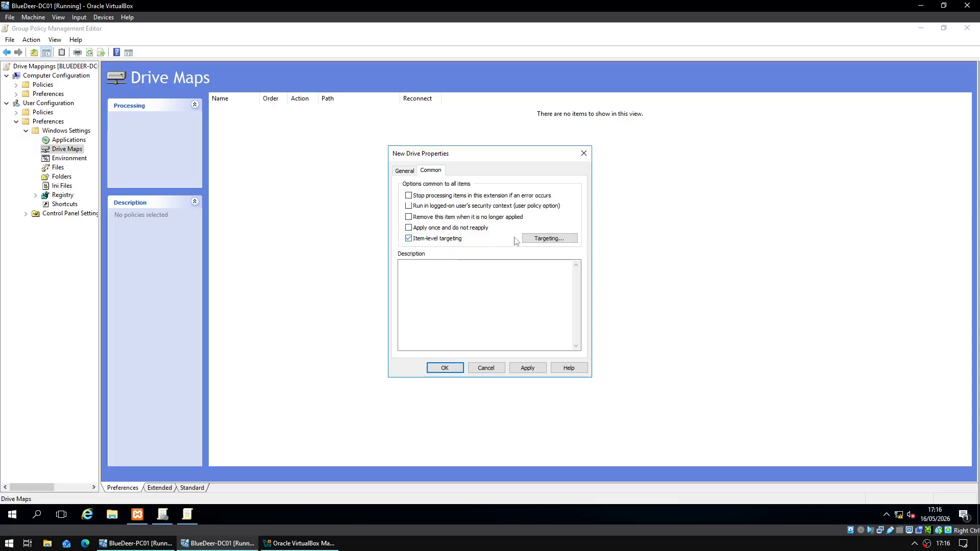
pyautogui.click(540, 240)
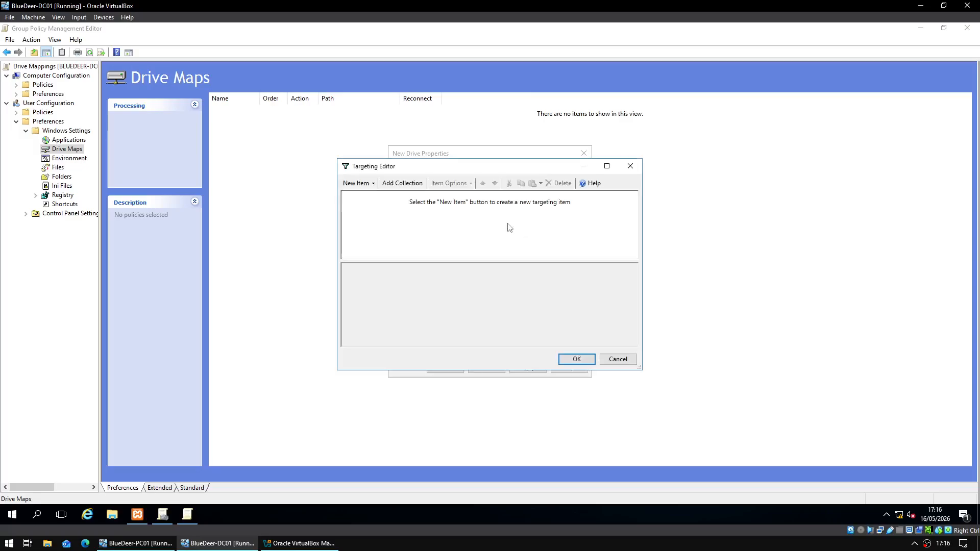
# - Add an Organizational Unit targeting condition for Junior Staff
pyautogui.click(372, 184)
pyautogui.click(373, 187)
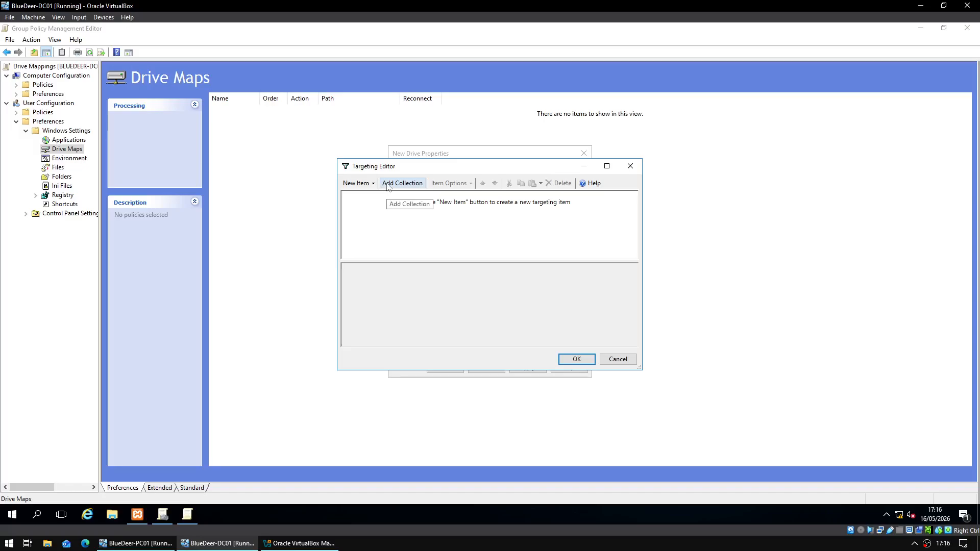
pyautogui.click(387, 185)
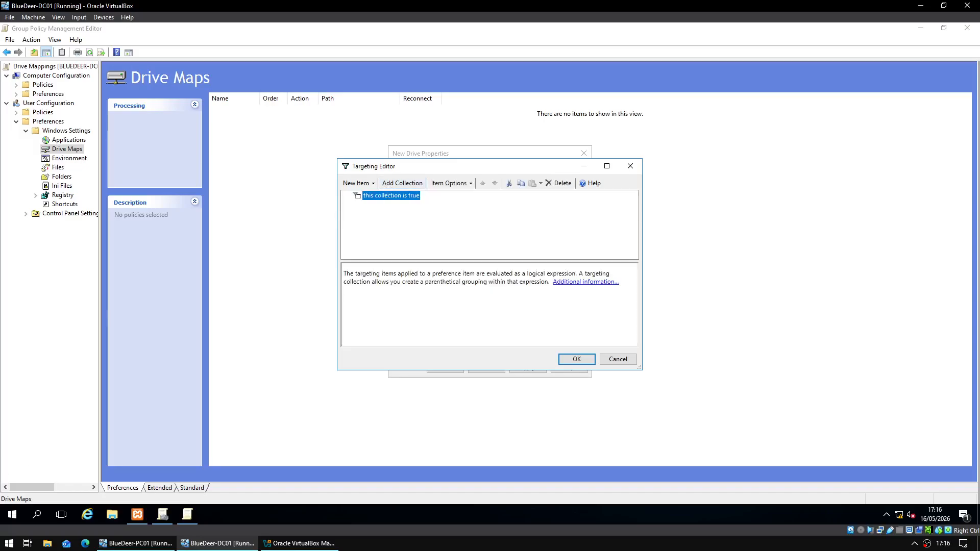
pyautogui.press('Delete')
pyautogui.click(369, 184)
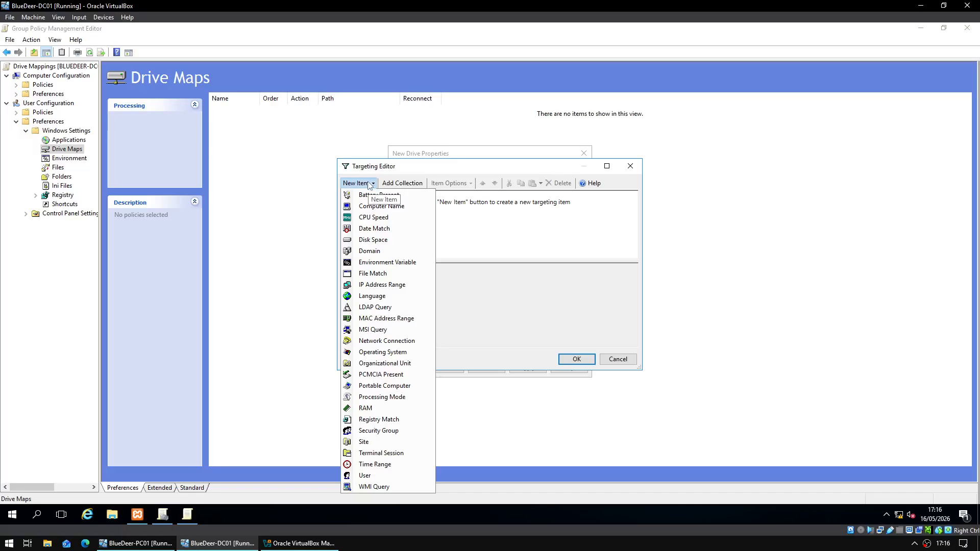
pyautogui.click(403, 362)
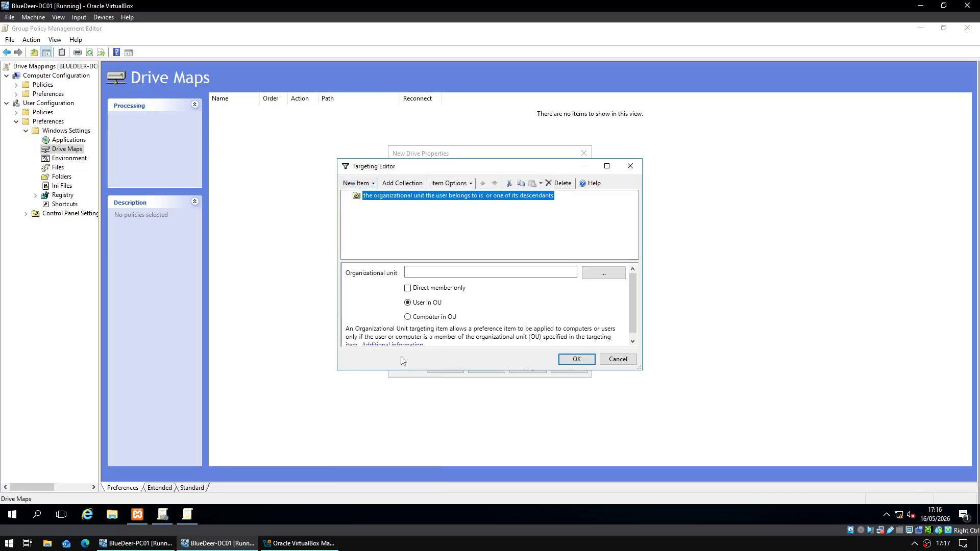
pyautogui.click(496, 272)
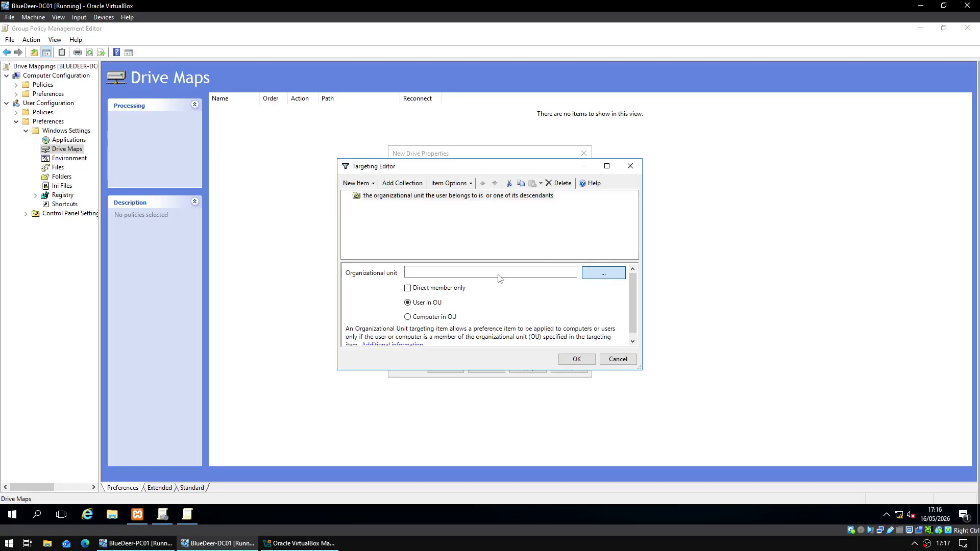
pyautogui.click(602, 273)
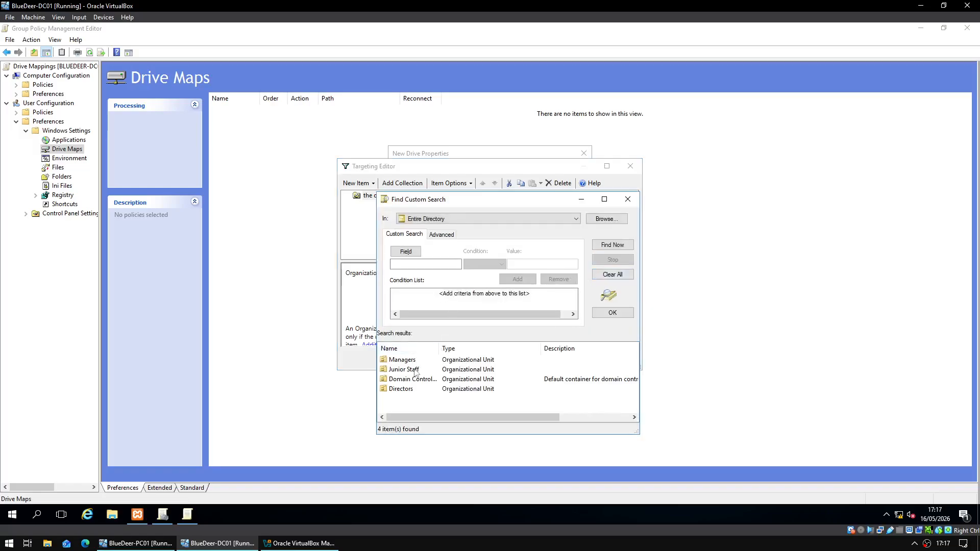
pyautogui.doubleClick(414, 371)
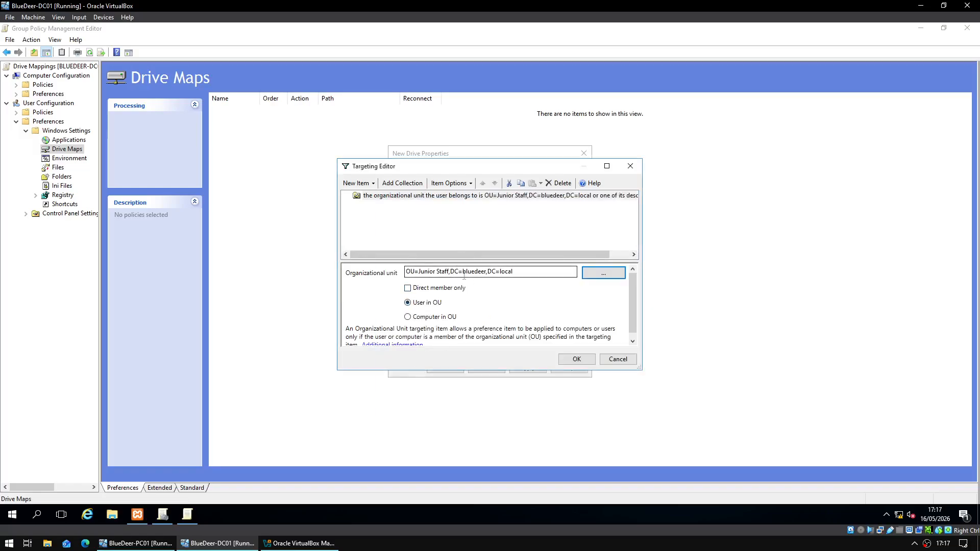
# - Add two more Organizational Unit conditions for Managers and Directors
pyautogui.click(367, 184)
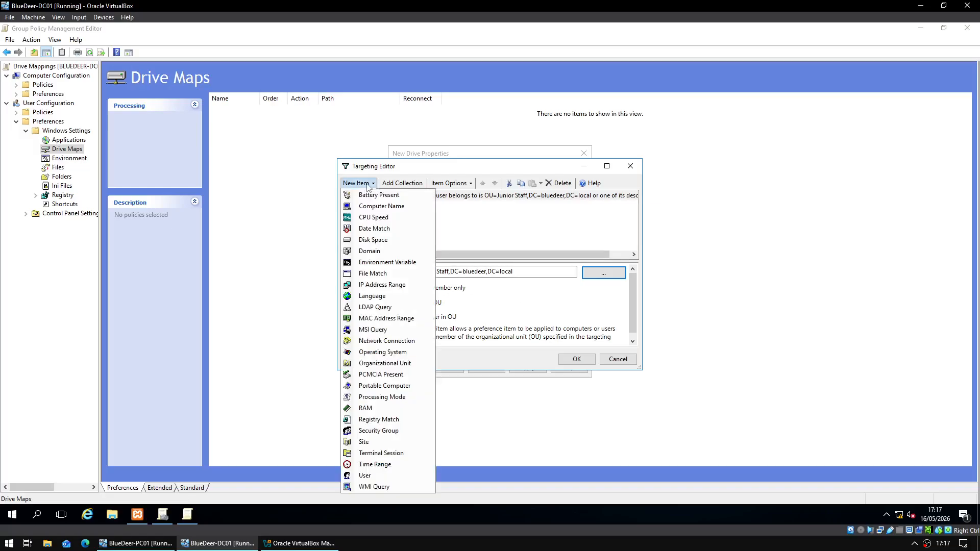
pyautogui.click(384, 363)
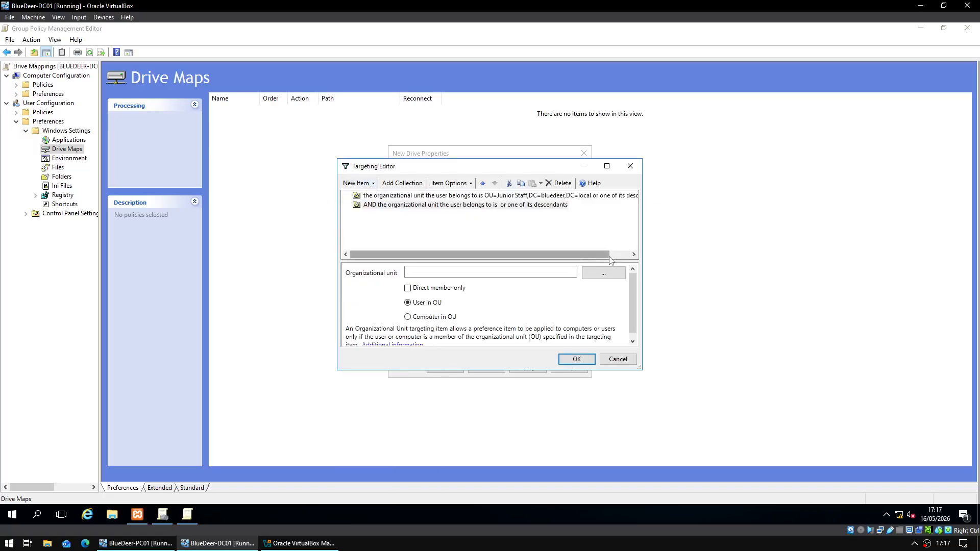
pyautogui.click(604, 273)
pyautogui.click(408, 381)
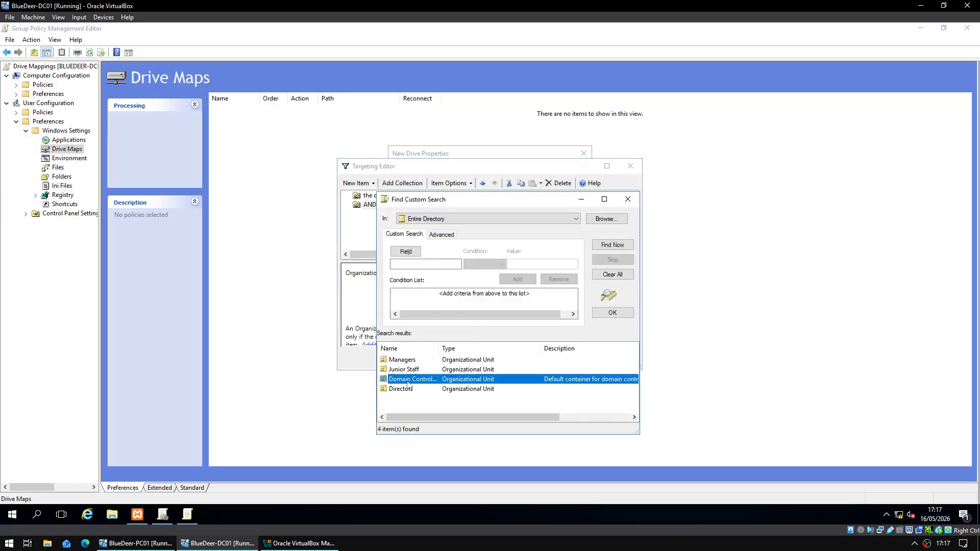
pyautogui.doubleClick(408, 384)
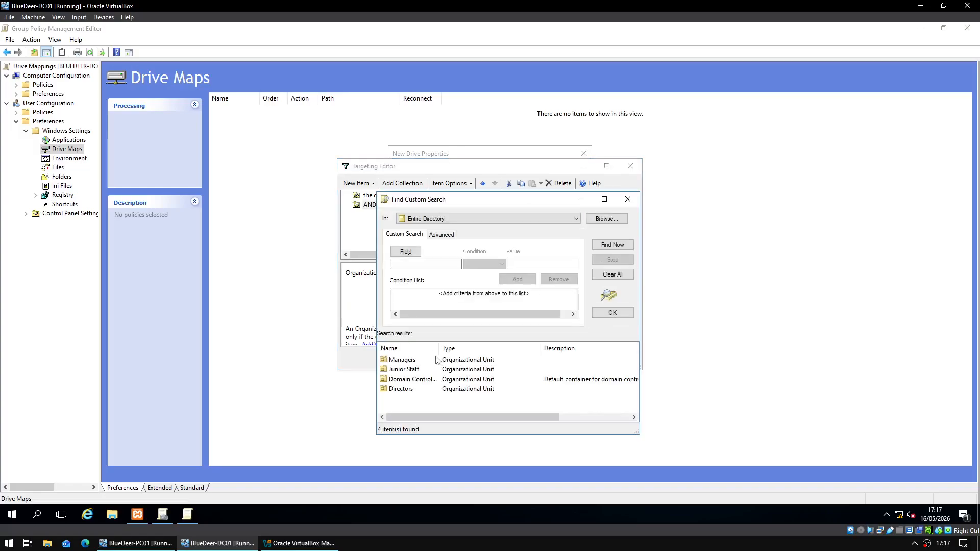
pyautogui.doubleClick(406, 364)
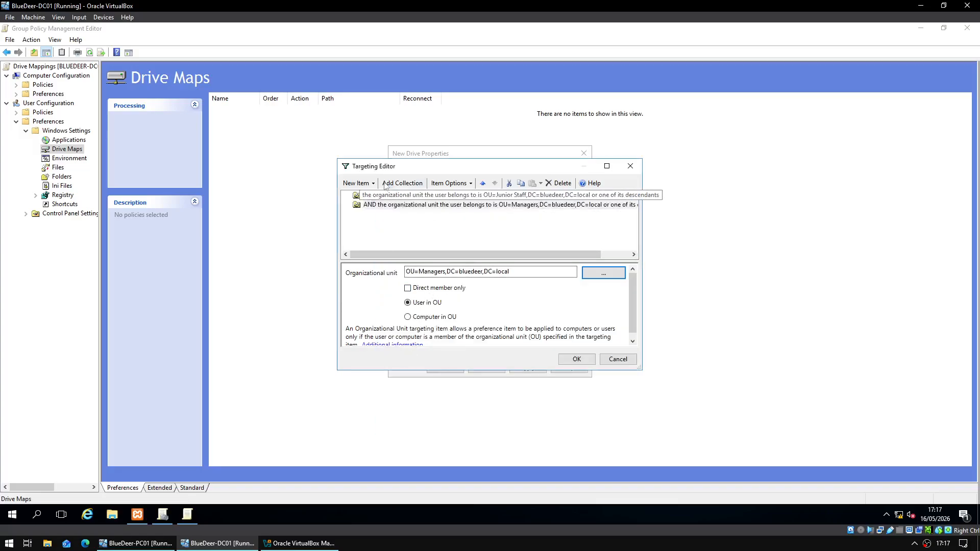
pyautogui.click(366, 185)
pyautogui.click(385, 363)
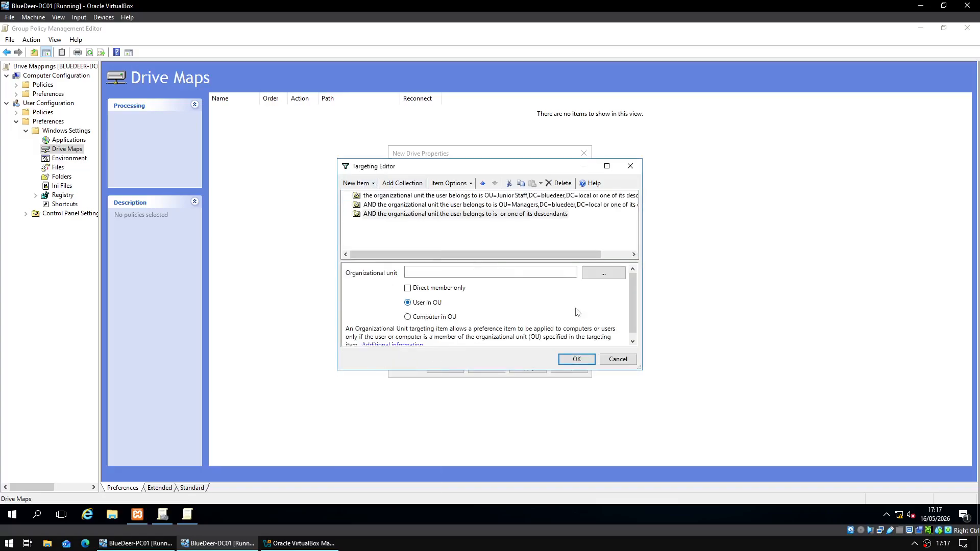
pyautogui.click(593, 275)
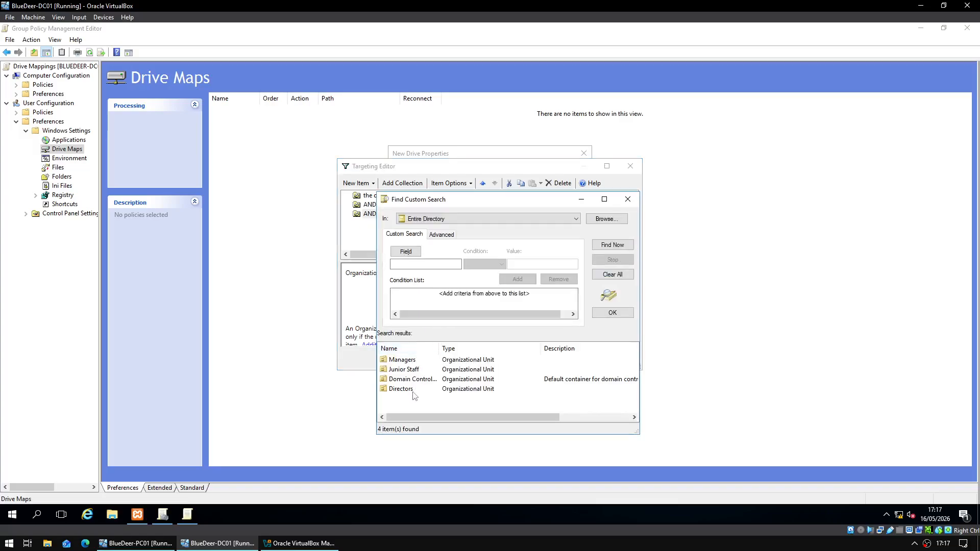
pyautogui.click(413, 391)
pyautogui.doubleClick(413, 390)
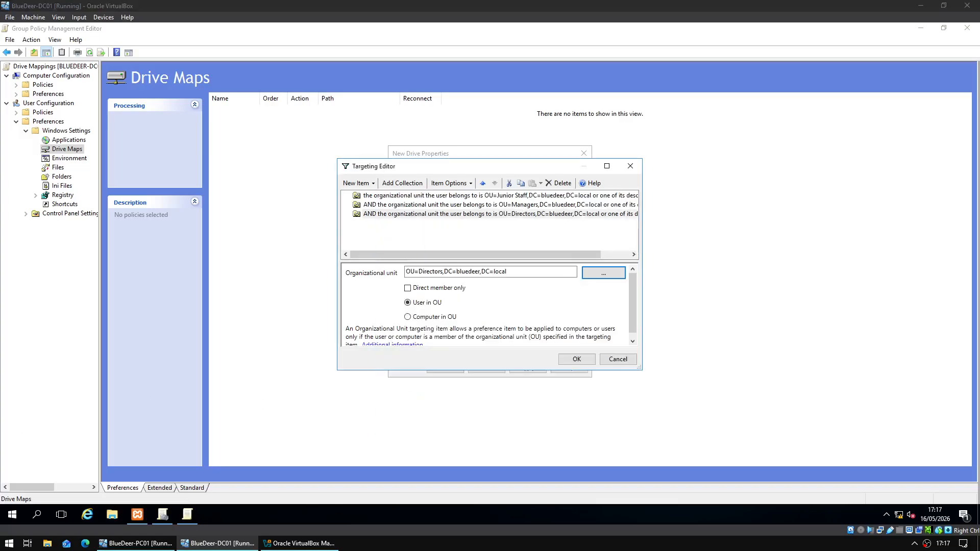
# - Change the Managers and Directors conditions from AND to OR and confirm the targeting
pyautogui.click(386, 204)
pyautogui.click(390, 196)
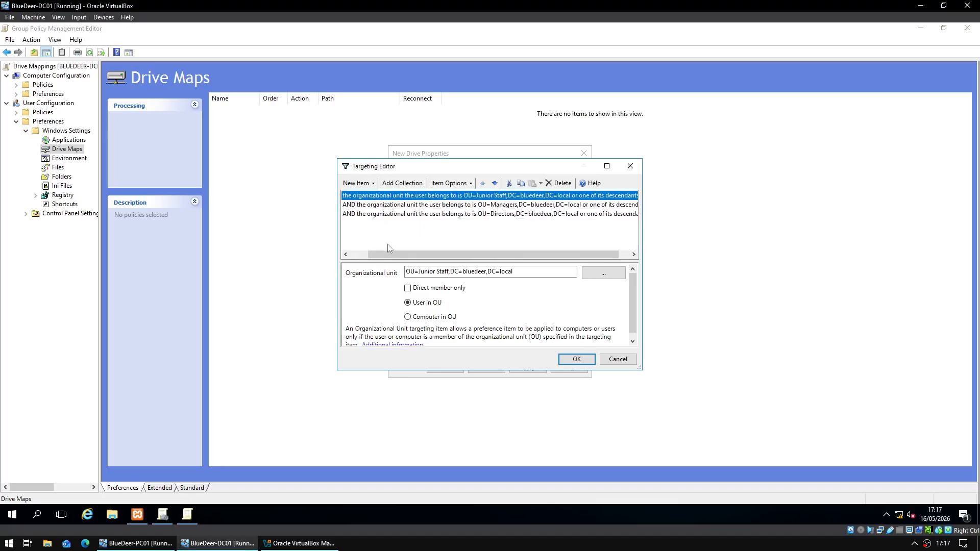
pyautogui.click(361, 254)
pyautogui.click(450, 183)
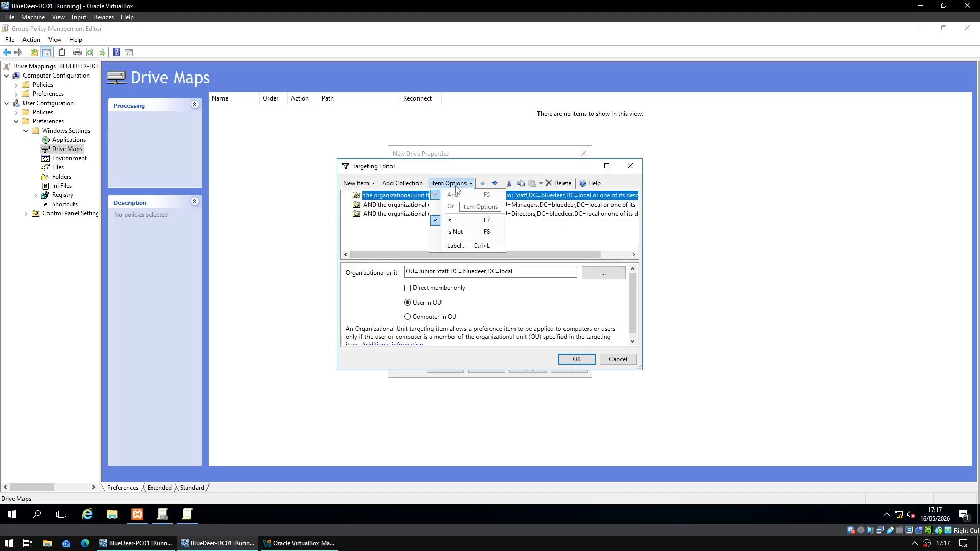
pyautogui.click(416, 205)
pyautogui.click(416, 204)
pyautogui.click(450, 183)
pyautogui.click(451, 206)
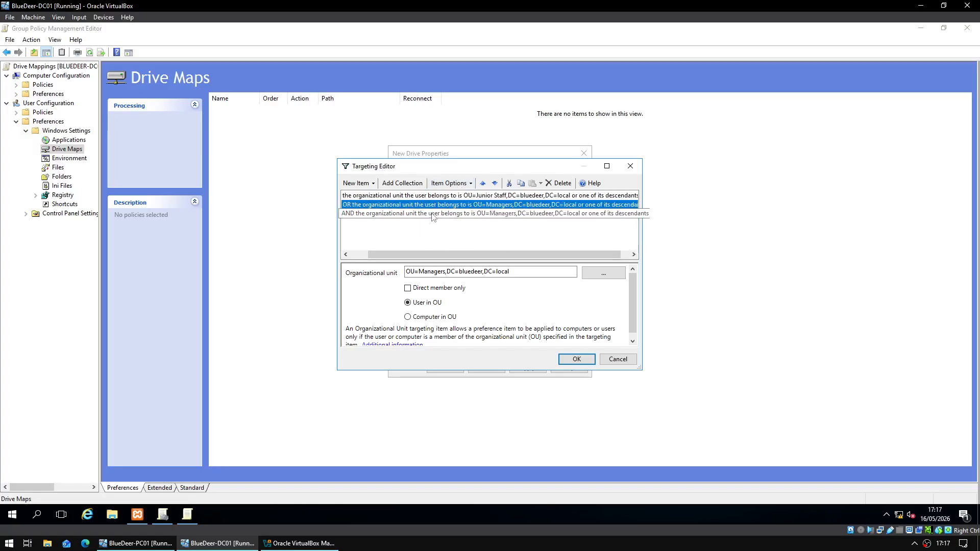
pyautogui.click(456, 214)
pyautogui.click(450, 183)
pyautogui.click(463, 207)
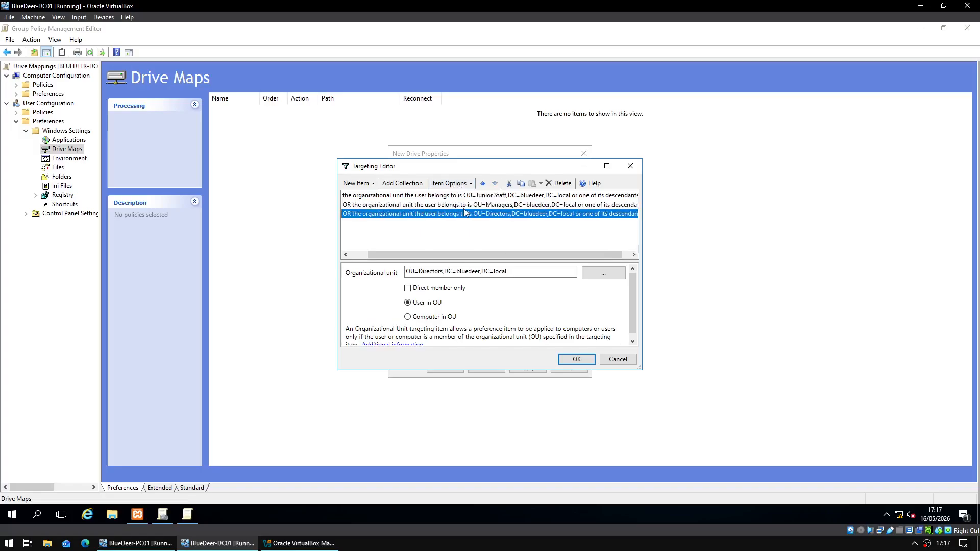
pyautogui.moveTo(459, 257); pyautogui.dragTo(442, 257)
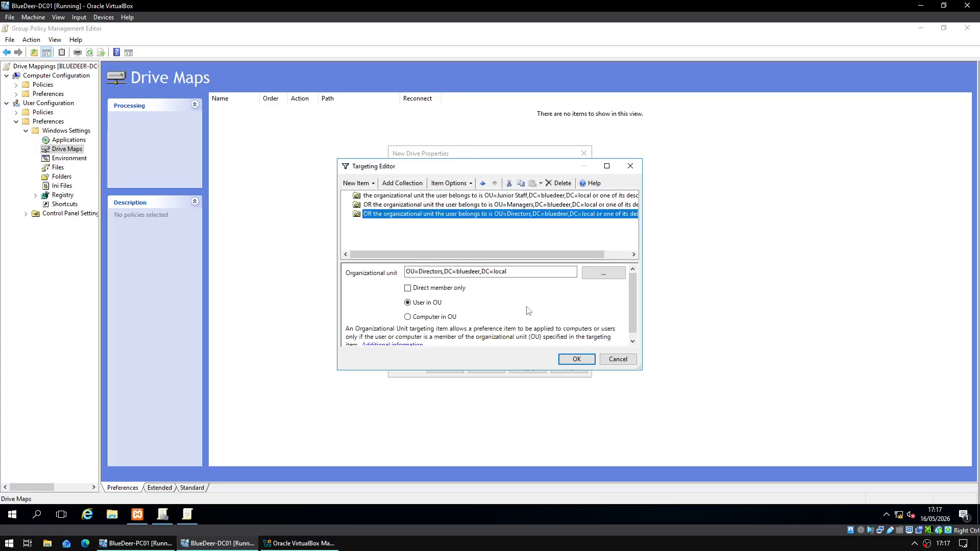
pyautogui.click(563, 363)
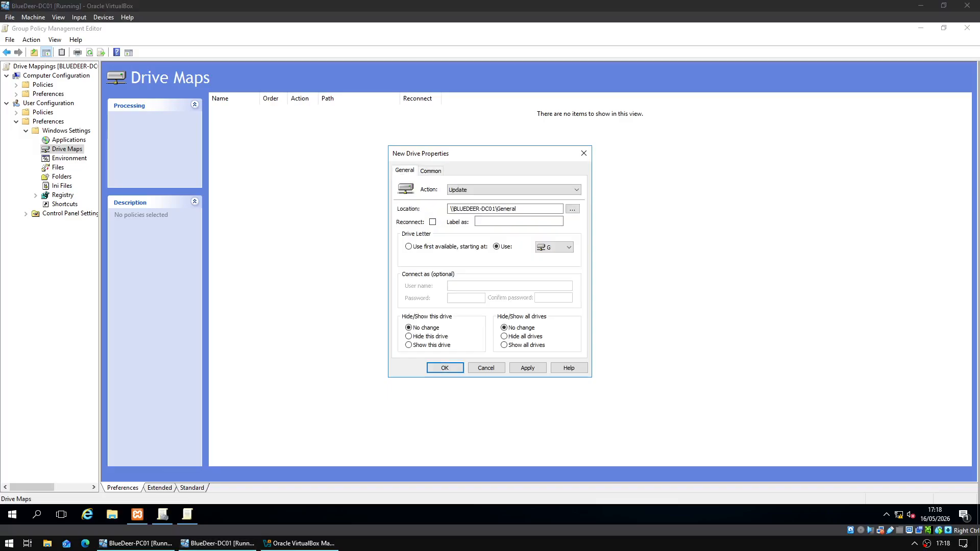
# - Save the G drive mapping and start another new mapped drive
pyautogui.click(522, 366)
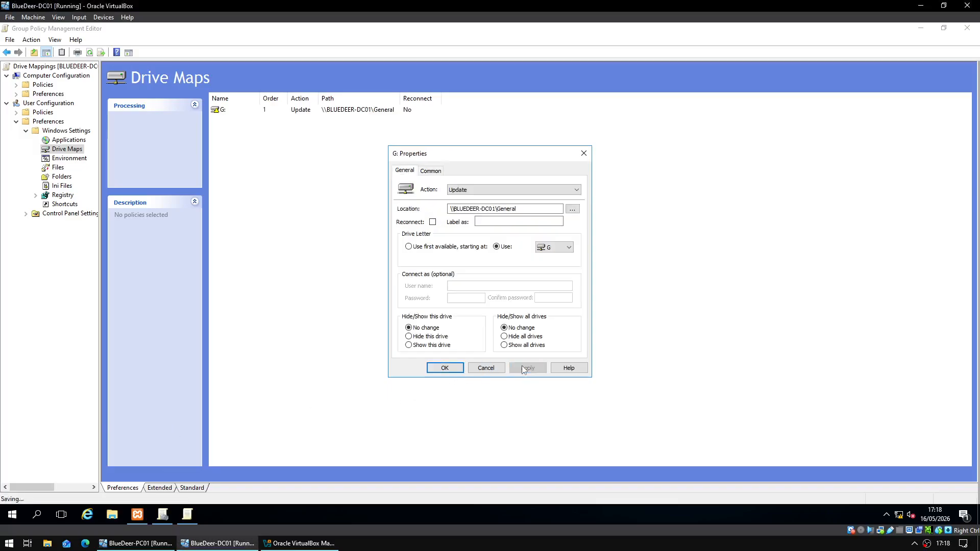
pyautogui.click(445, 367)
pyautogui.rightClick(332, 213)
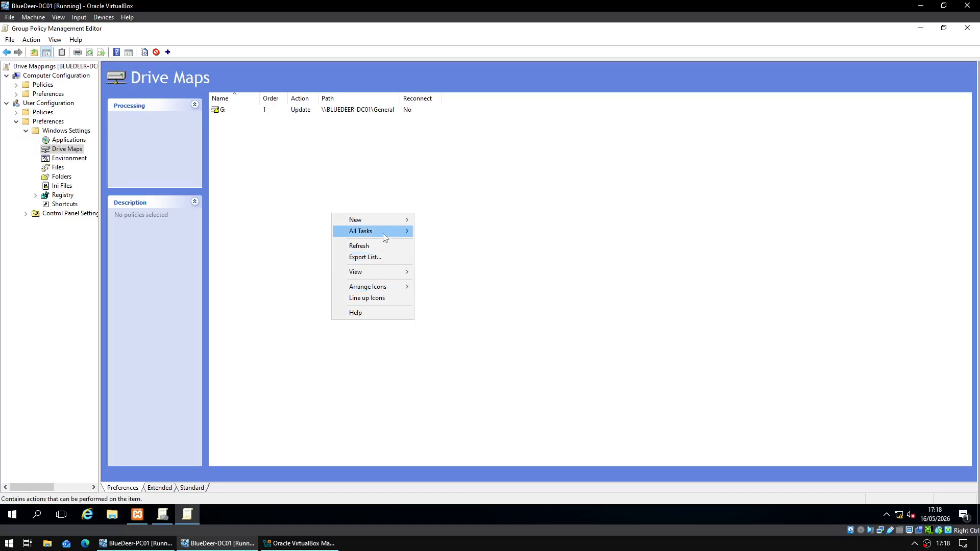
pyautogui.moveTo(394, 227)
pyautogui.click(433, 220)
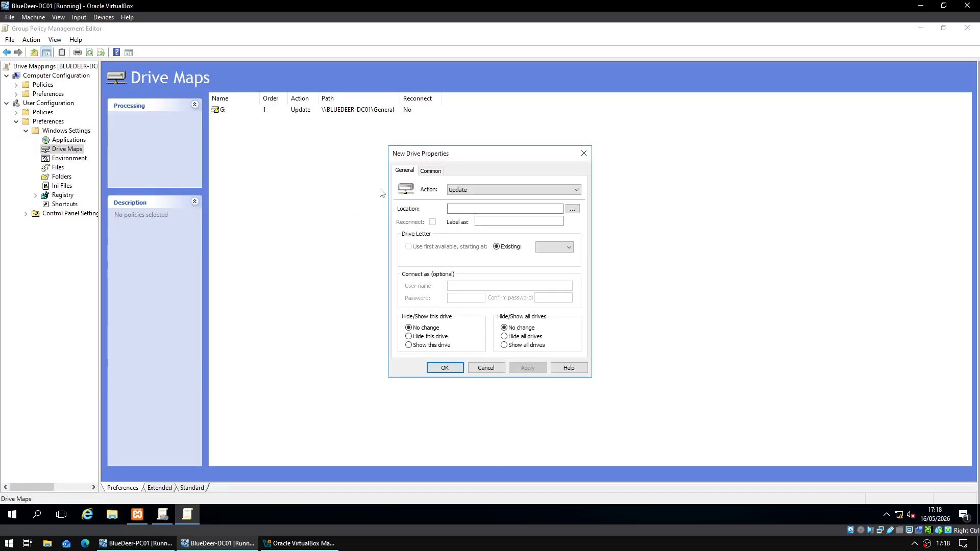
# - Set the location to \\BLUEDEER-DC01\Management with drive letter M
pyautogui.click(472, 206)
pyautogui.write('\\\\BLUEDEER-DC01\\Management')
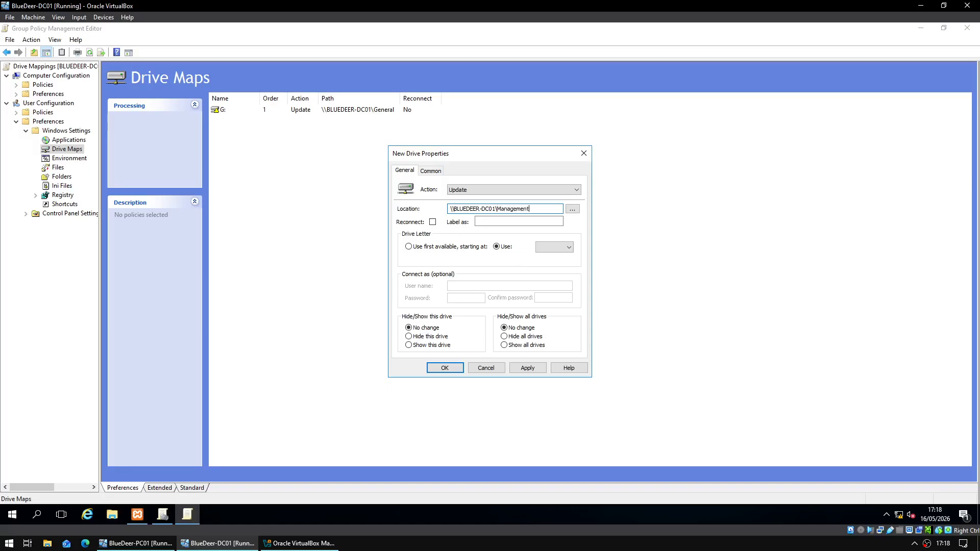
pyautogui.click(550, 247)
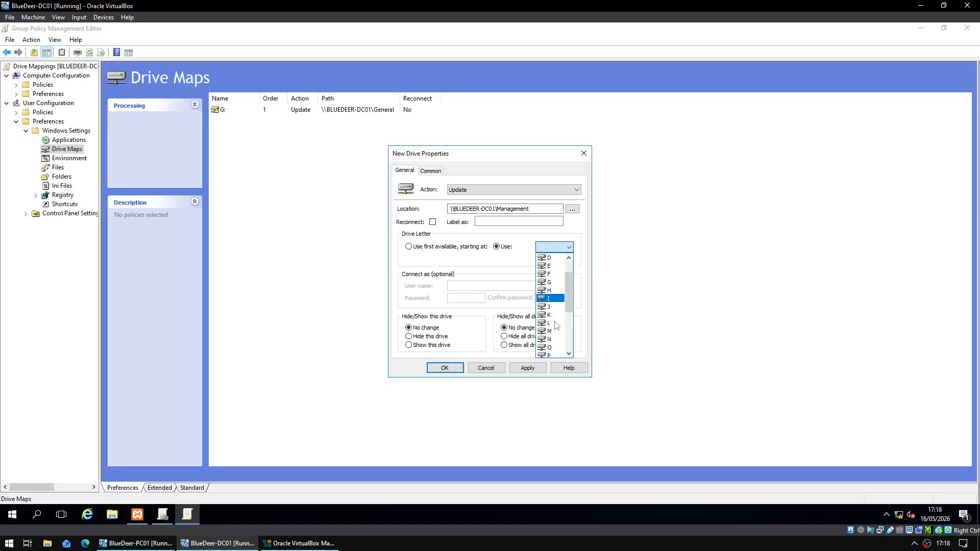
pyautogui.click(551, 305)
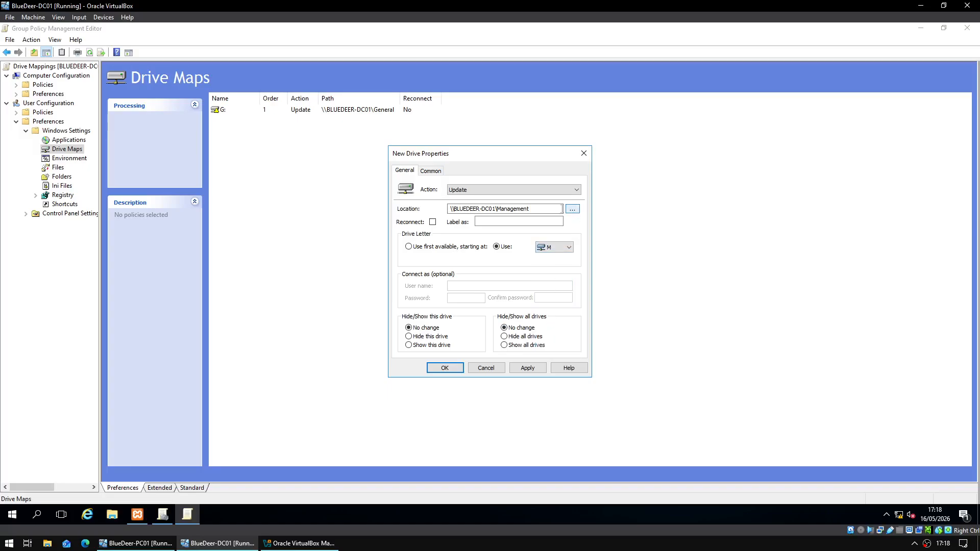
pyautogui.click(431, 171)
# - Enable item-level targeting and add a Managers Organizational Unit condition
pyautogui.click(449, 238)
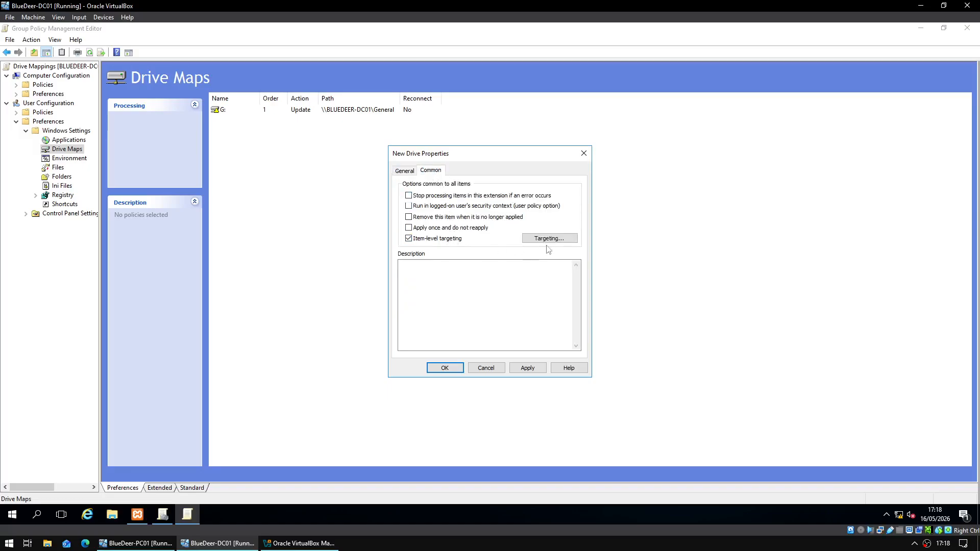
pyautogui.click(548, 238)
pyautogui.click(358, 183)
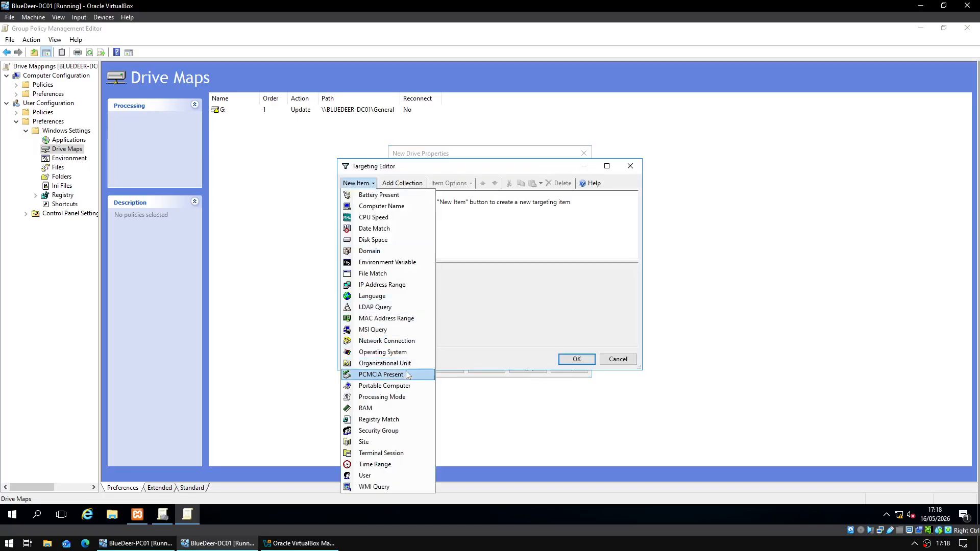
pyautogui.click(388, 362)
pyautogui.click(617, 274)
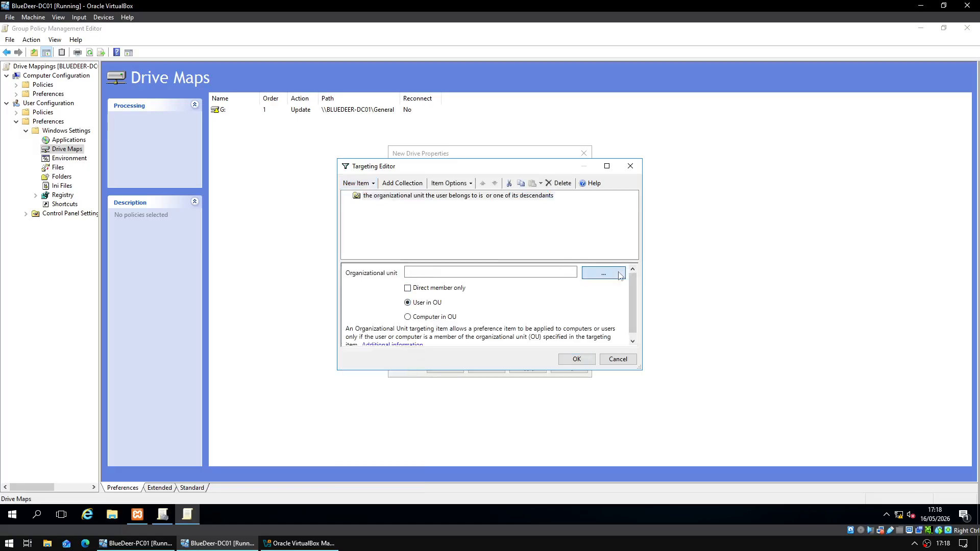
pyautogui.doubleClick(403, 360)
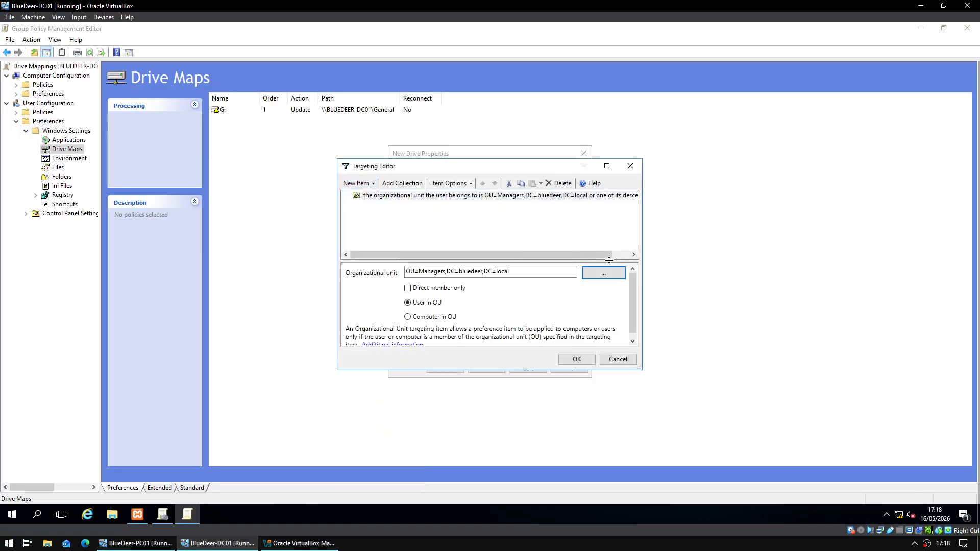
# - Add Organizational Unit conditions for Junior Staff and Directors
pyautogui.click(357, 183)
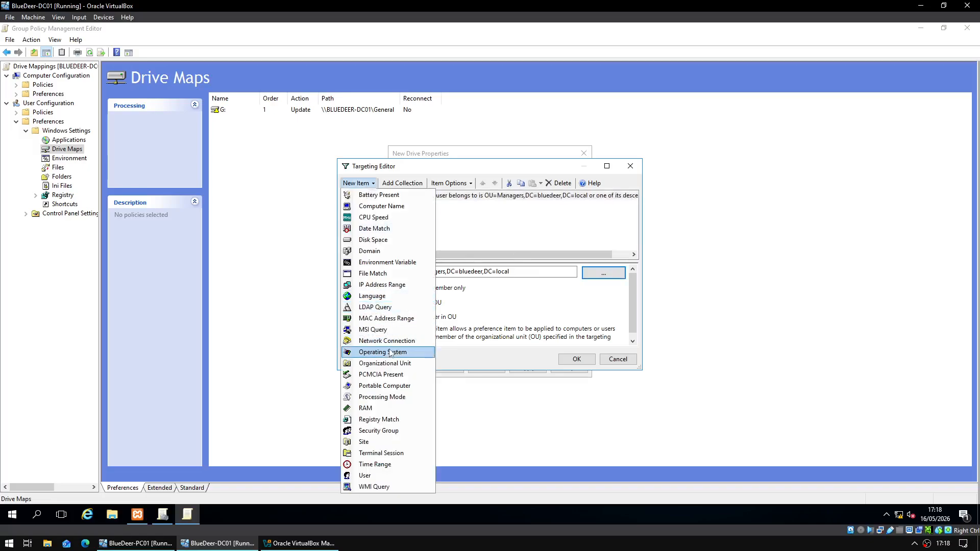
pyautogui.click(381, 363)
pyautogui.click(619, 273)
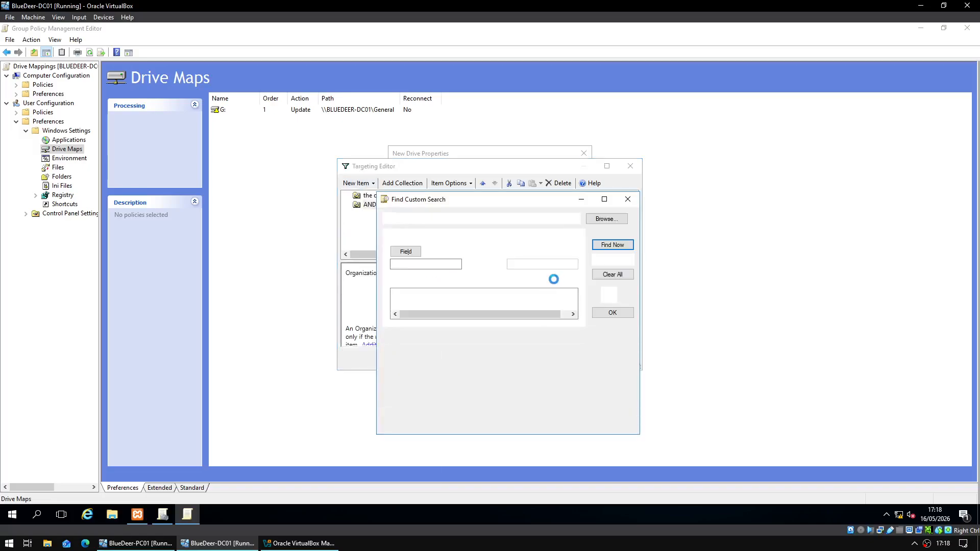
pyautogui.doubleClick(408, 369)
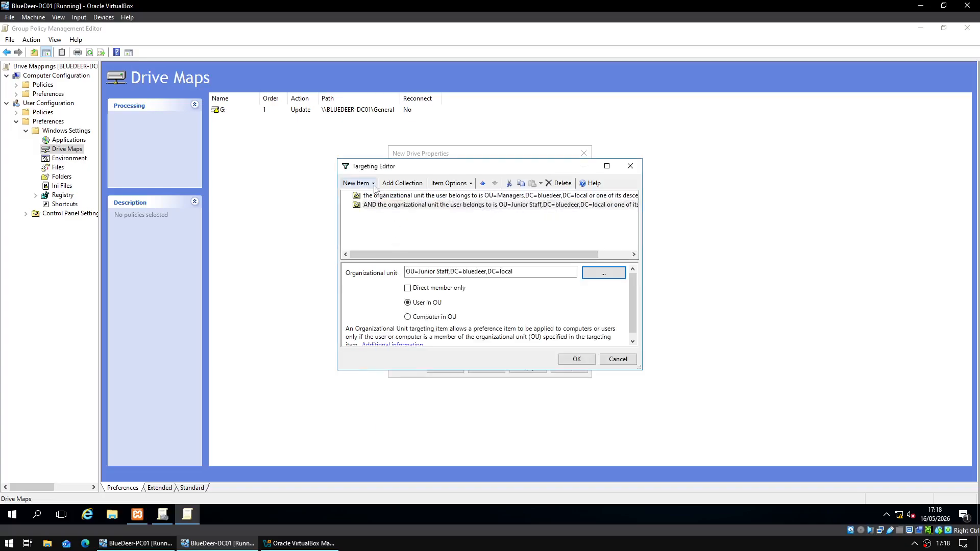
pyautogui.click(357, 183)
pyautogui.click(387, 364)
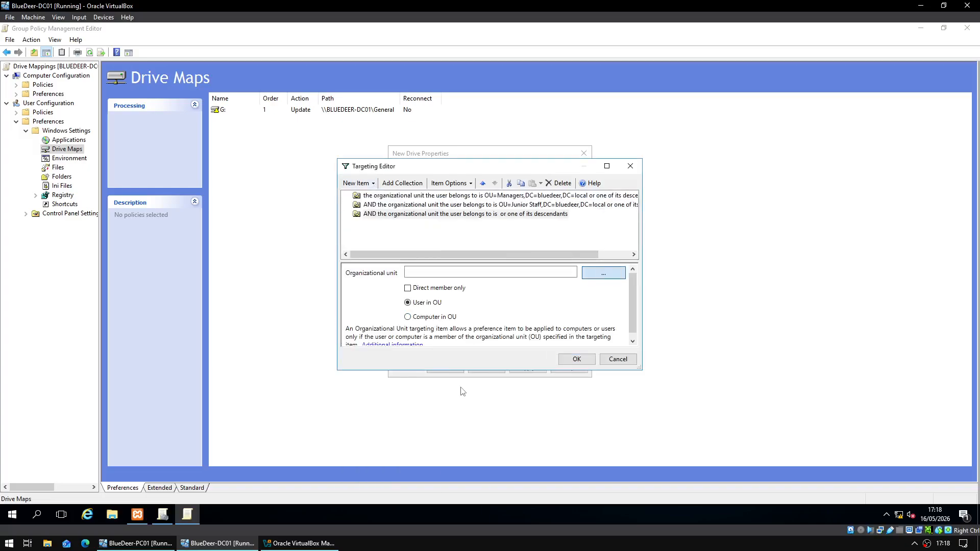
pyautogui.click(600, 272)
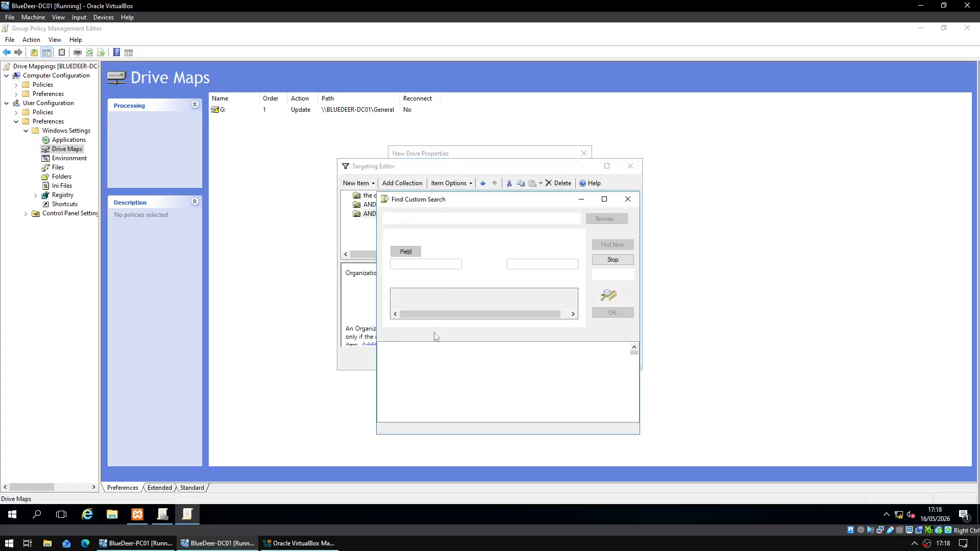
pyautogui.doubleClick(415, 391)
# - Set the Junior Staff and Directors conditions to OR, then confirm and save the M: mapping
pyautogui.click(434, 205)
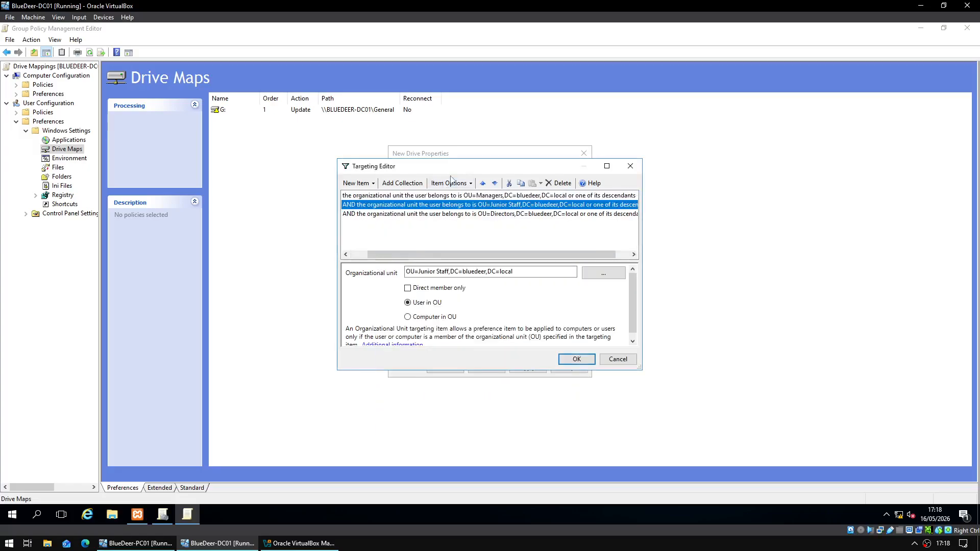
pyautogui.click(449, 182)
pyautogui.click(451, 206)
pyautogui.click(416, 214)
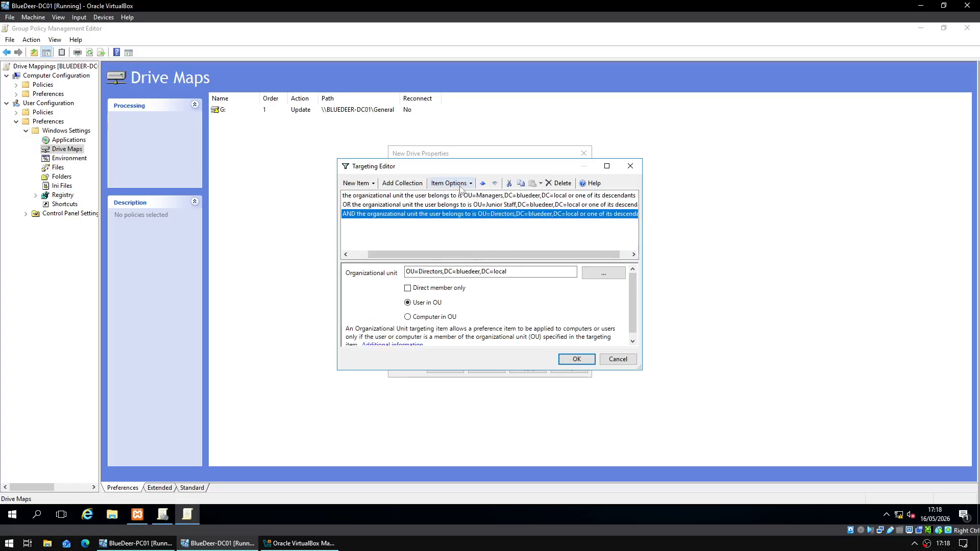
pyautogui.click(449, 183)
pyautogui.click(479, 207)
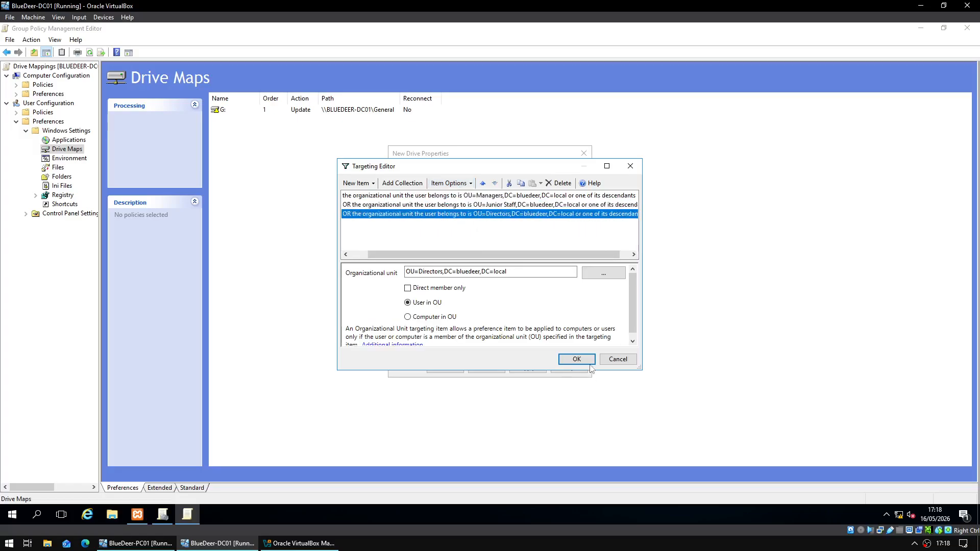
pyautogui.click(590, 364)
pyautogui.click(527, 368)
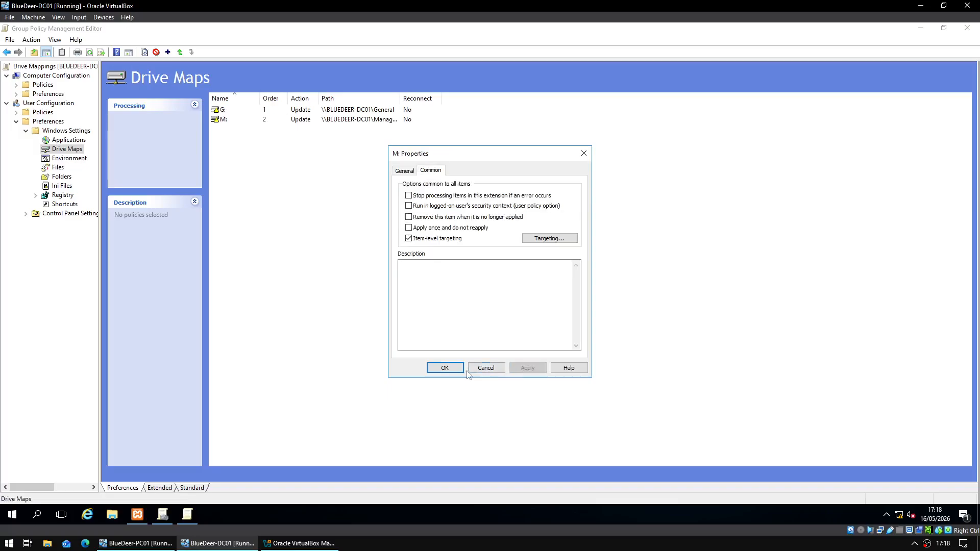
pyautogui.click(445, 368)
pyautogui.rightClick(304, 199)
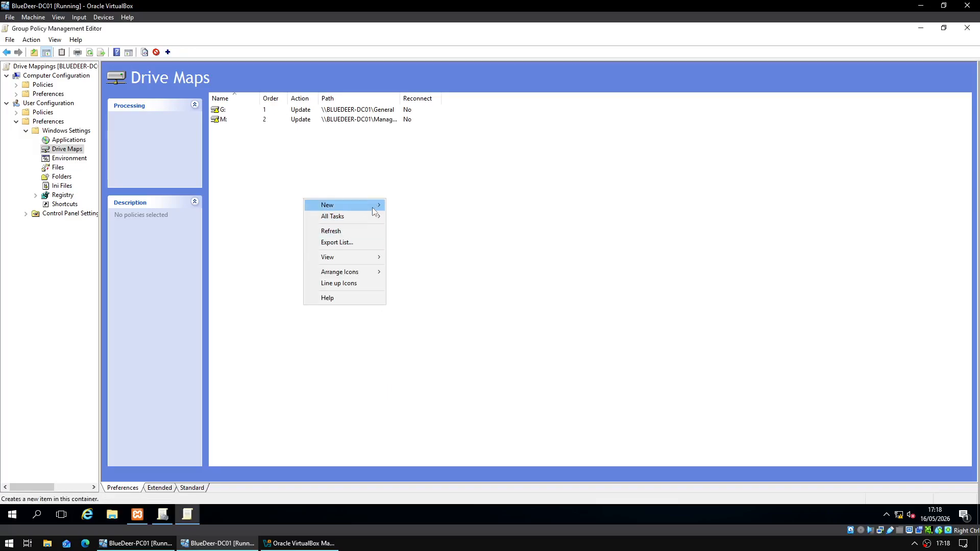
# - Create a P: drive map to the Policies share targeted to the three OUs and save it
pyautogui.click(401, 205)
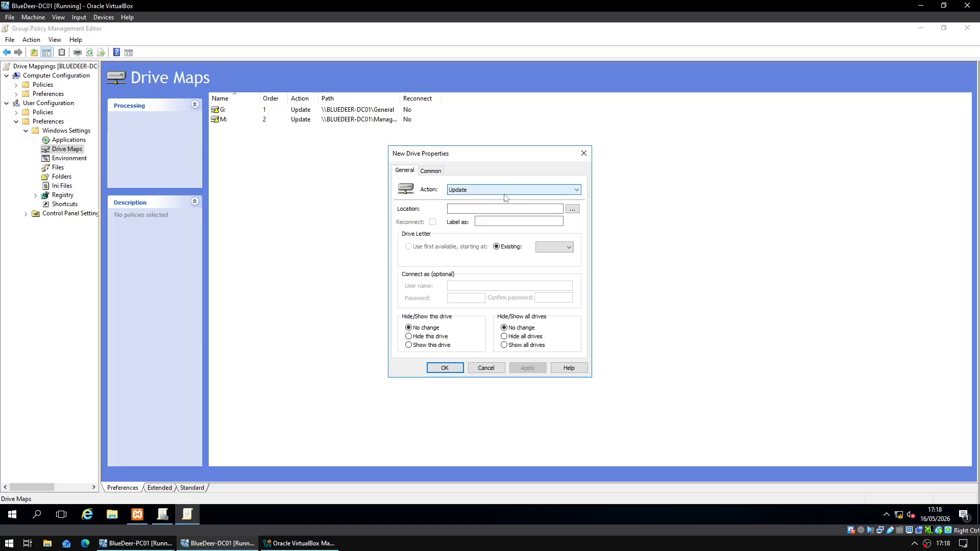
pyautogui.click(572, 209)
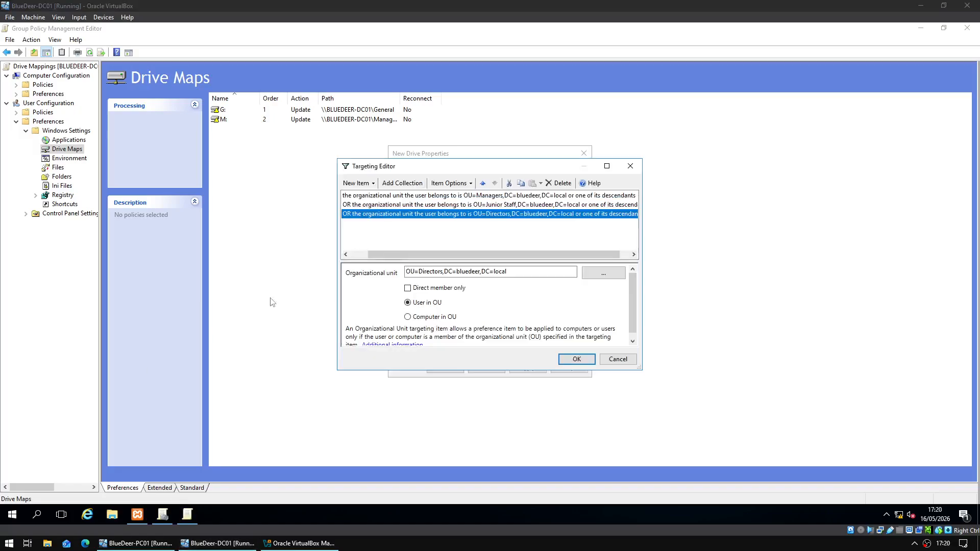
pyautogui.click(346, 255)
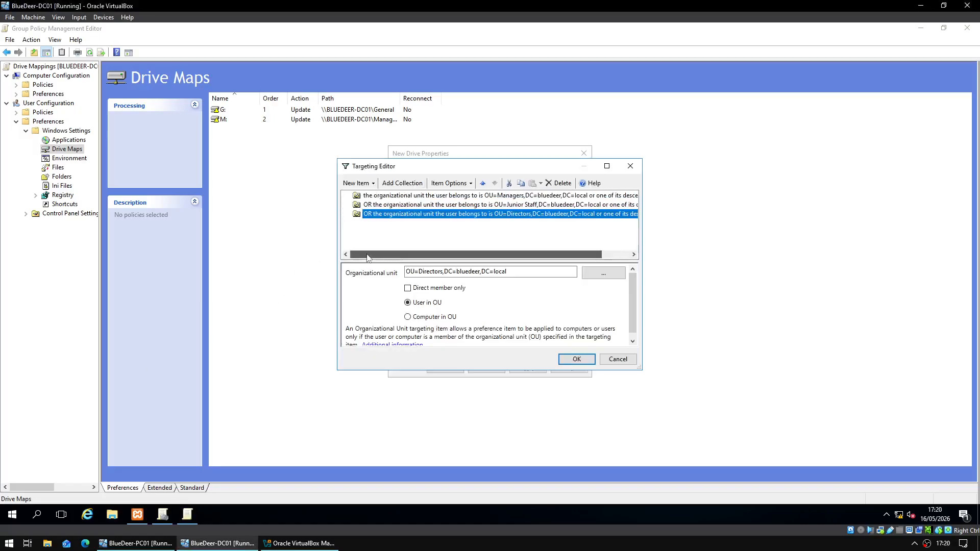
pyautogui.click(577, 359)
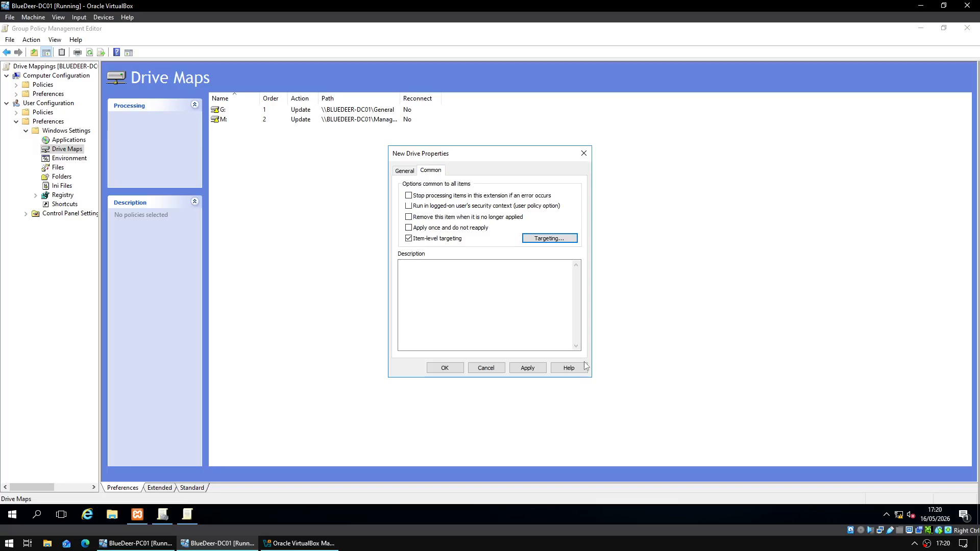
pyautogui.click(525, 370)
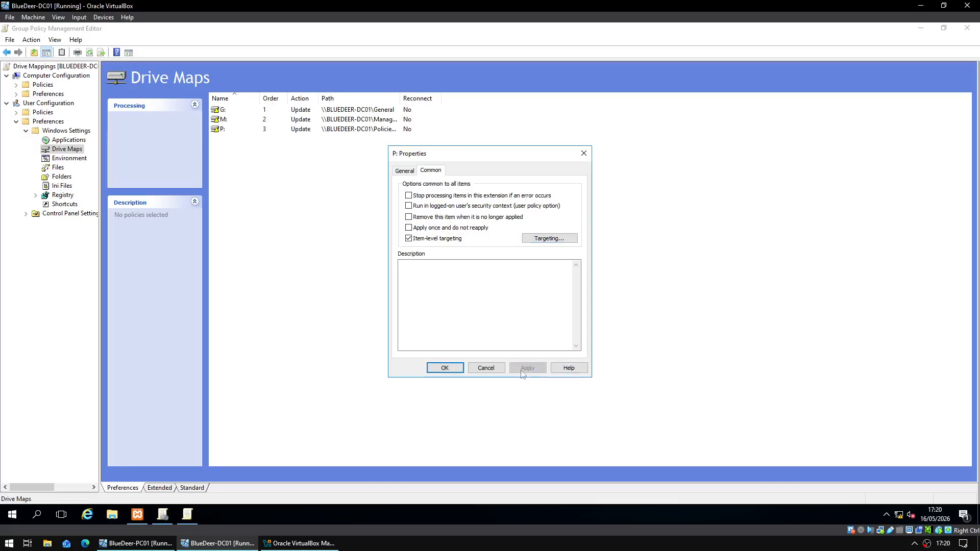
pyautogui.click(445, 368)
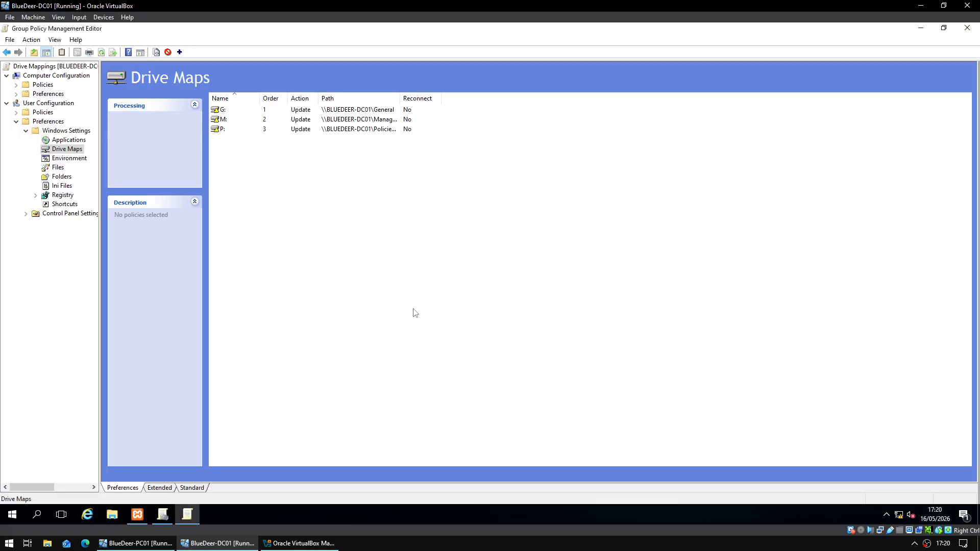
# - Check the full share paths of the G, M and P drive maps, then close the editor
pyautogui.moveTo(399, 96); pyautogui.dragTo(448, 97)
pyautogui.click(401, 108)
pyautogui.click(403, 119)
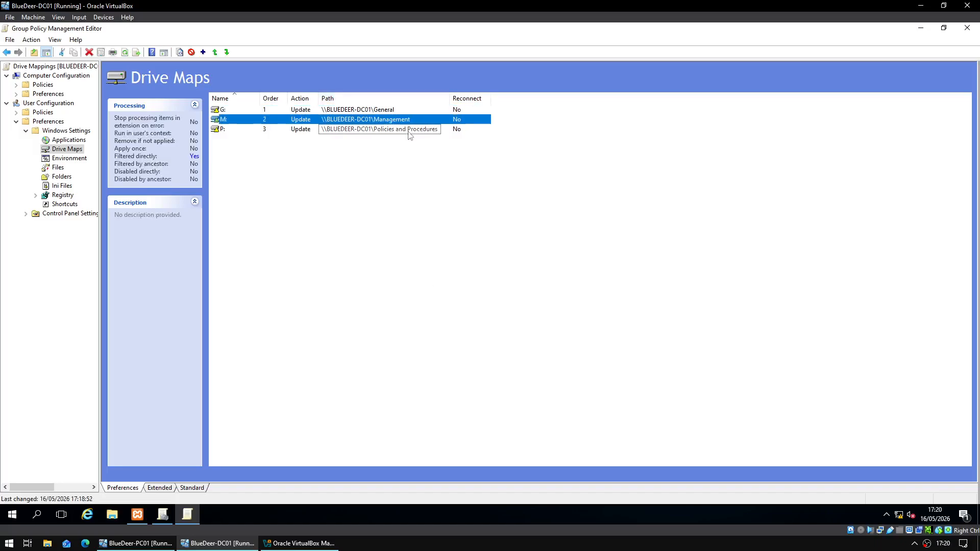
pyautogui.click(409, 131)
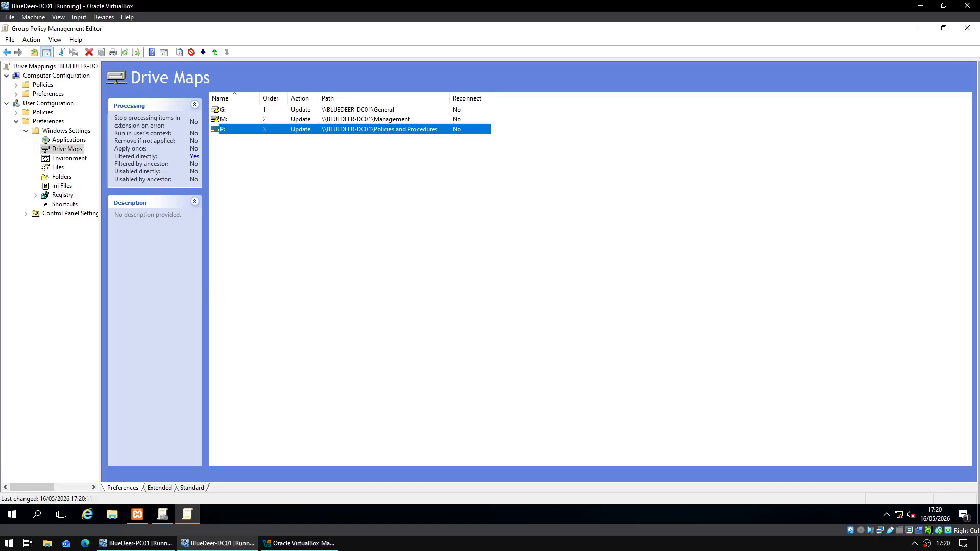
pyautogui.click(312, 309)
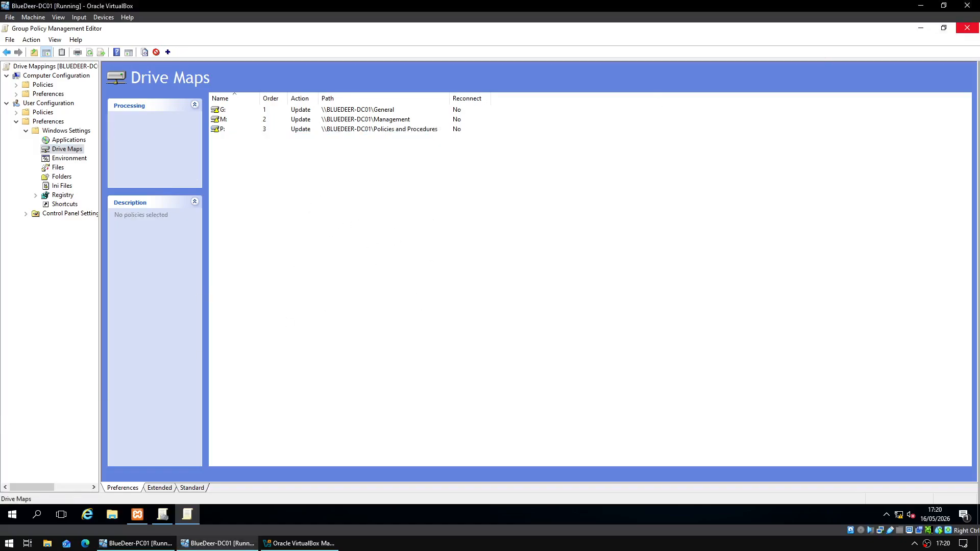
pyautogui.click(968, 28)
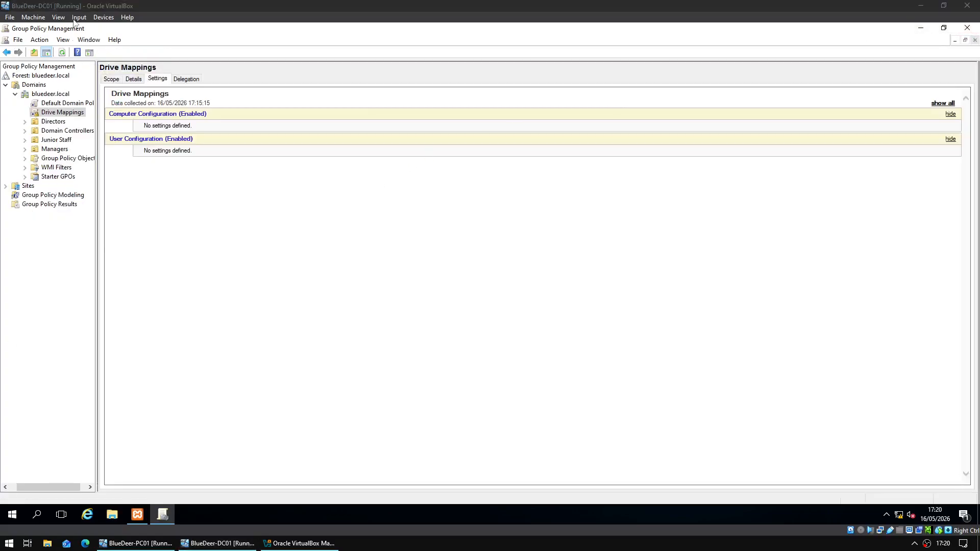
# - Expand the G, M and P drive map details in the GPO settings report, then close Group Policy Management
pyautogui.rightClick(174, 137)
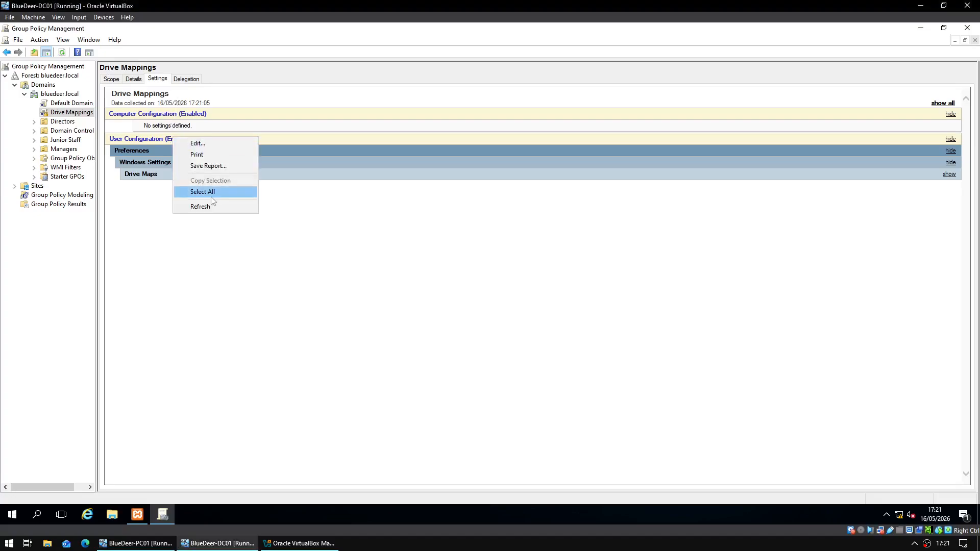
pyautogui.click(632, 162)
pyautogui.click(949, 163)
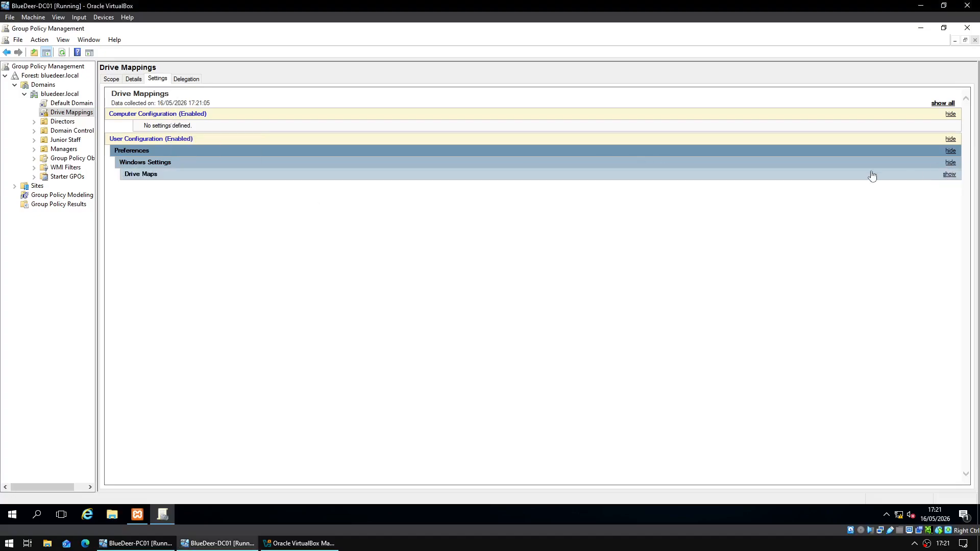
pyautogui.click(949, 174)
pyautogui.click(252, 187)
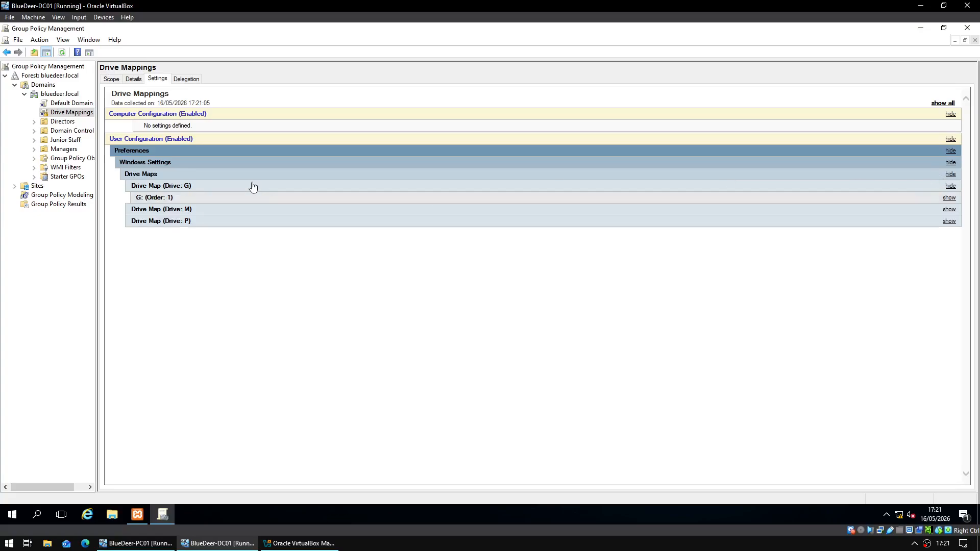
pyautogui.click(495, 210)
pyautogui.click(486, 234)
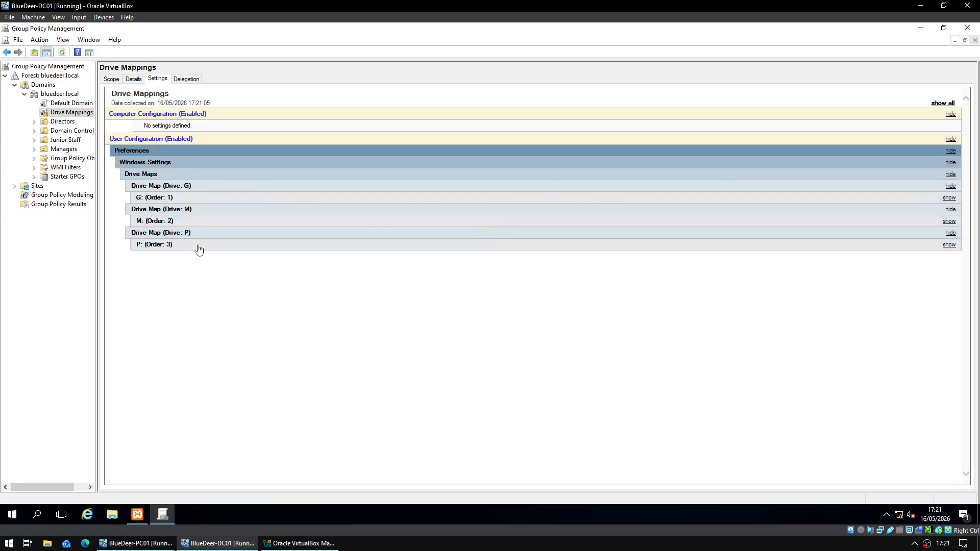
pyautogui.click(968, 29)
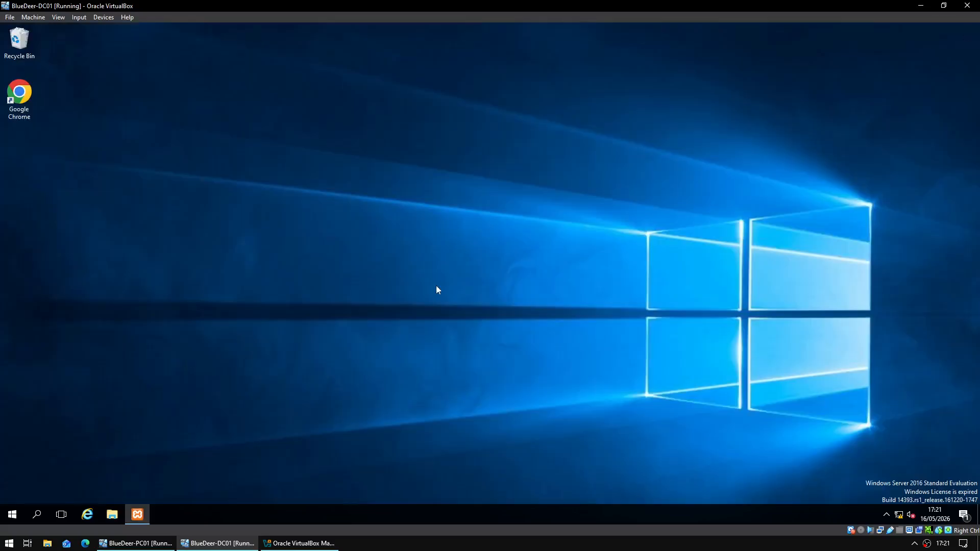
# - Bring the BlueDeer-PC01 VM to full screen and launch Settings from a 'settings' search
pyautogui.click(921, 5)
pyautogui.click(936, 87)
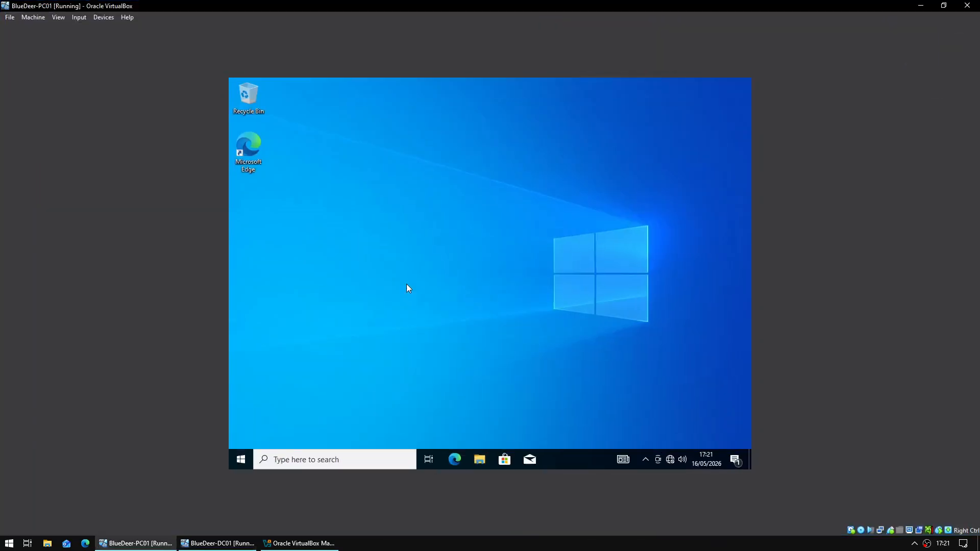
pyautogui.click(248, 459)
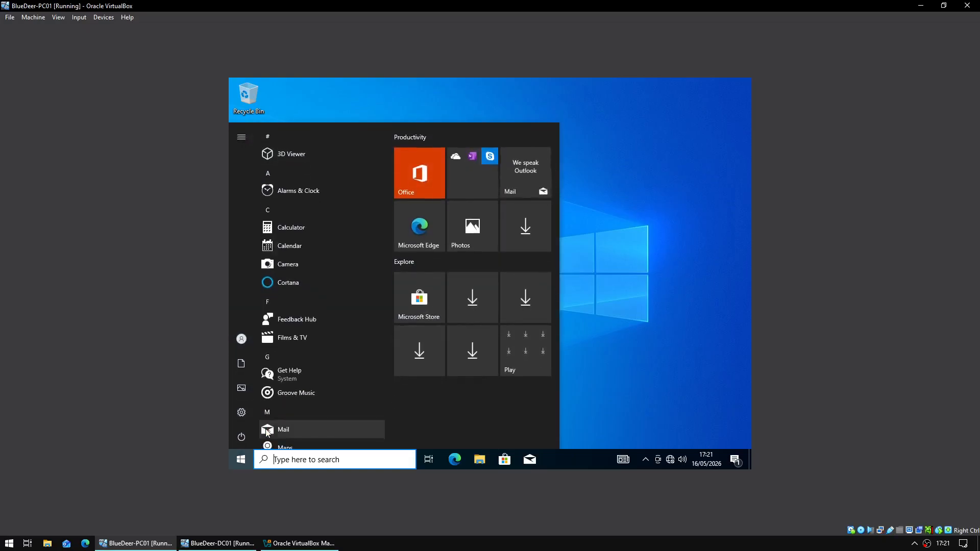
pyautogui.write('sett')
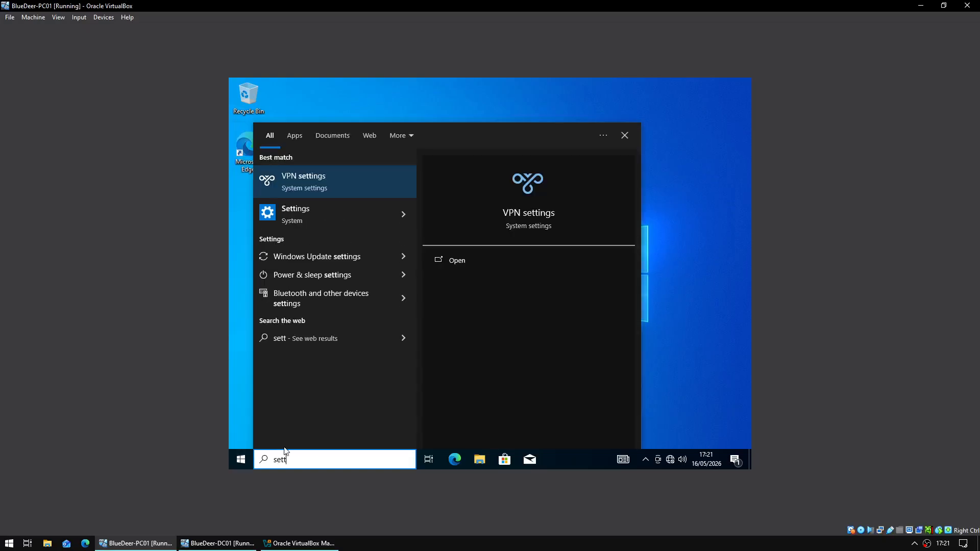
pyautogui.write('ings')
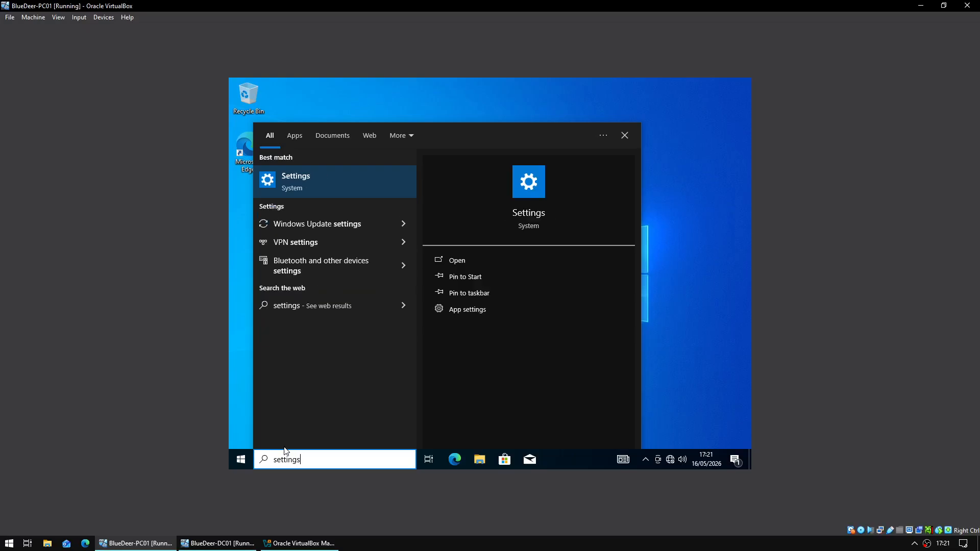
pyautogui.click(345, 176)
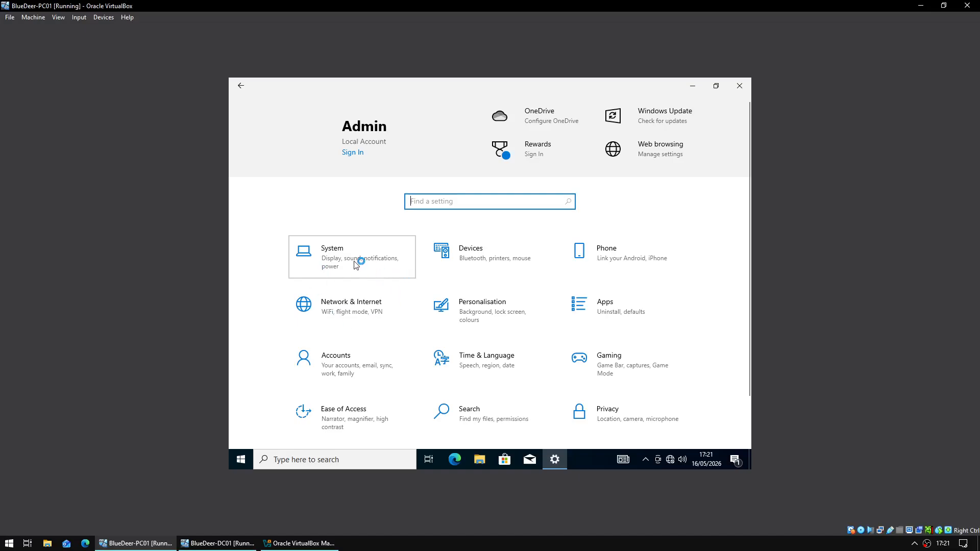
# - Go to System > About and open 'Rename this PC (advanced)' to view the WORKGROUP membership
pyautogui.click(352, 274)
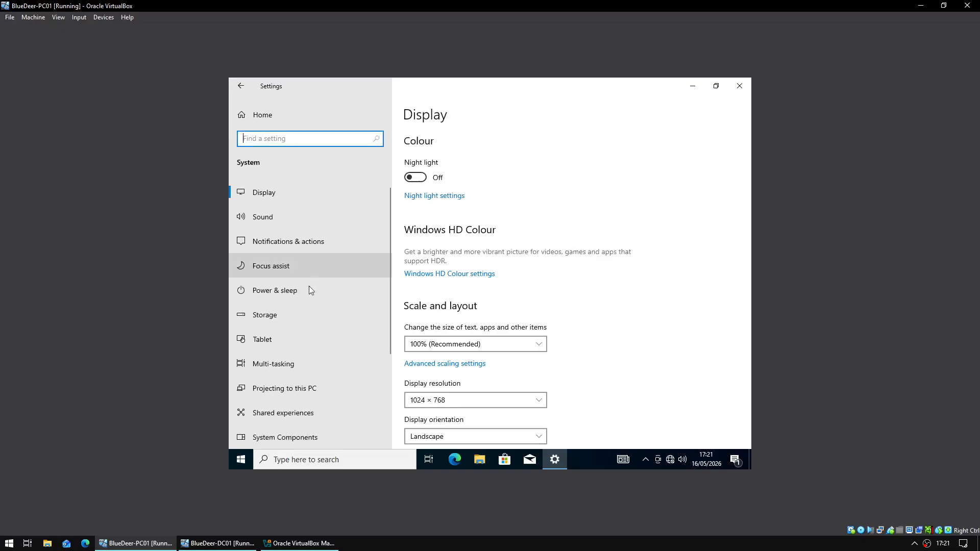
pyautogui.scroll(-3, 311, 290)
pyautogui.click(300, 396)
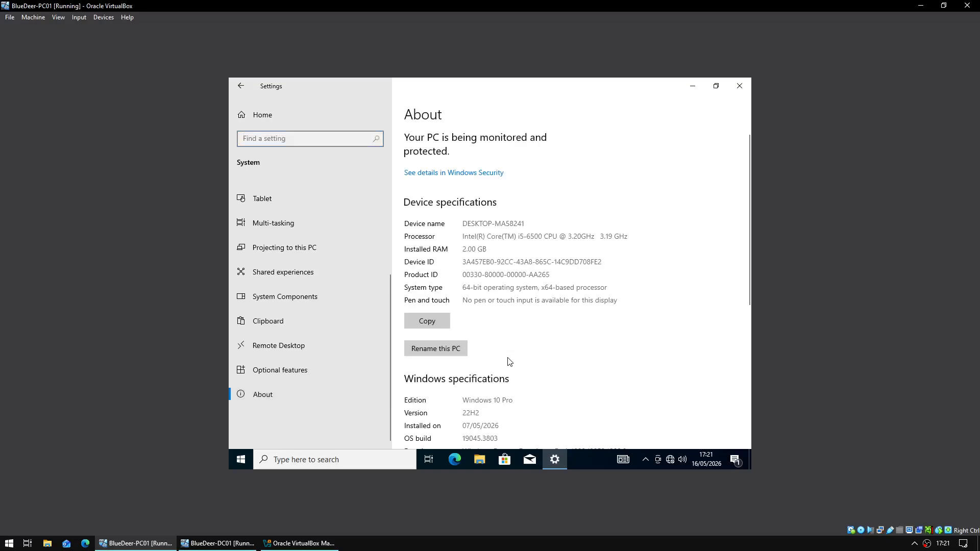
pyautogui.scroll(-3, 509, 361)
pyautogui.scroll(-2, 484, 345)
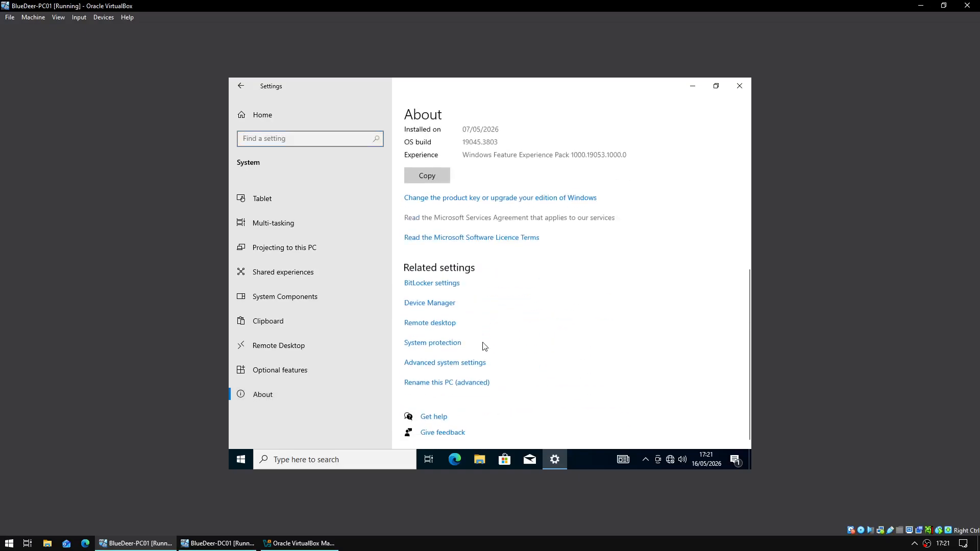
pyautogui.scroll(3, 485, 346)
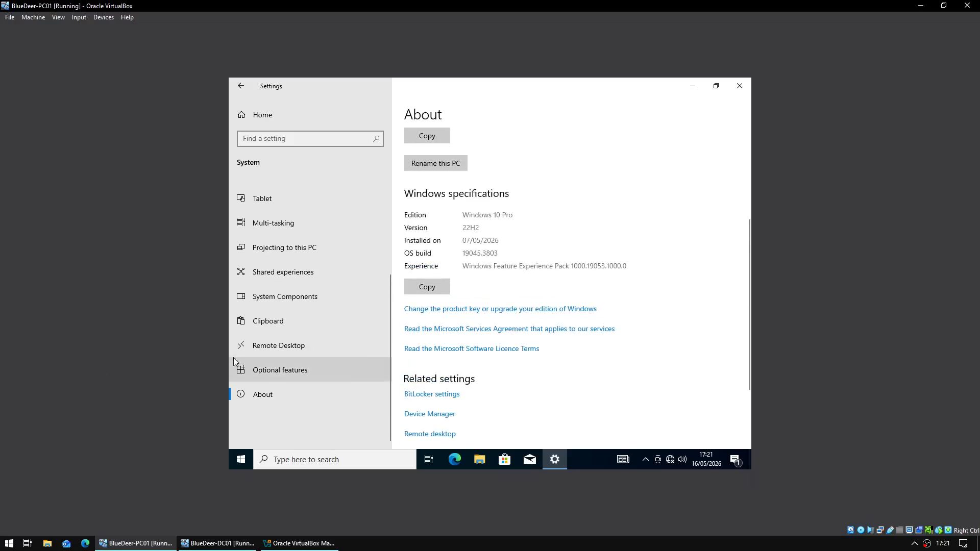
pyautogui.scroll(-3, 635, 371)
pyautogui.scroll(5, 643, 362)
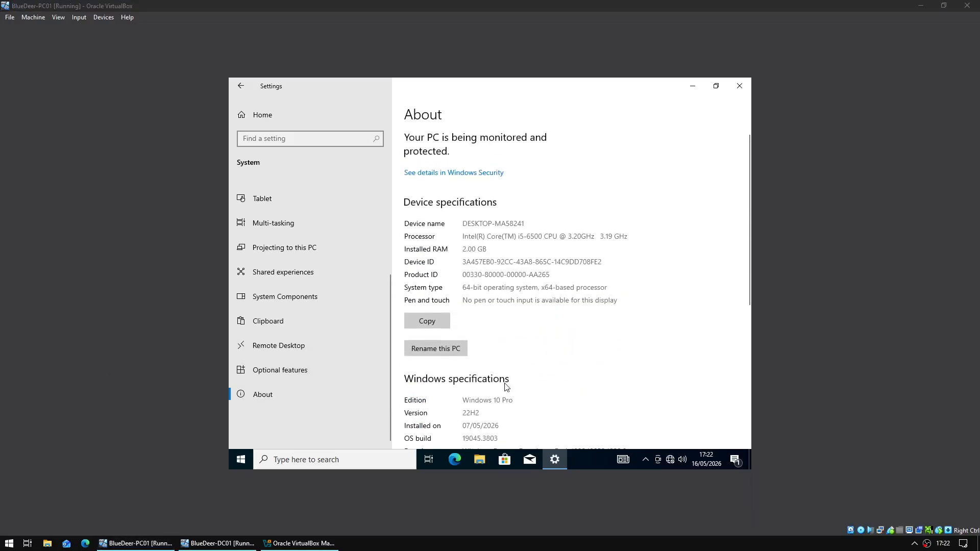
pyautogui.scroll(-5, 556, 407)
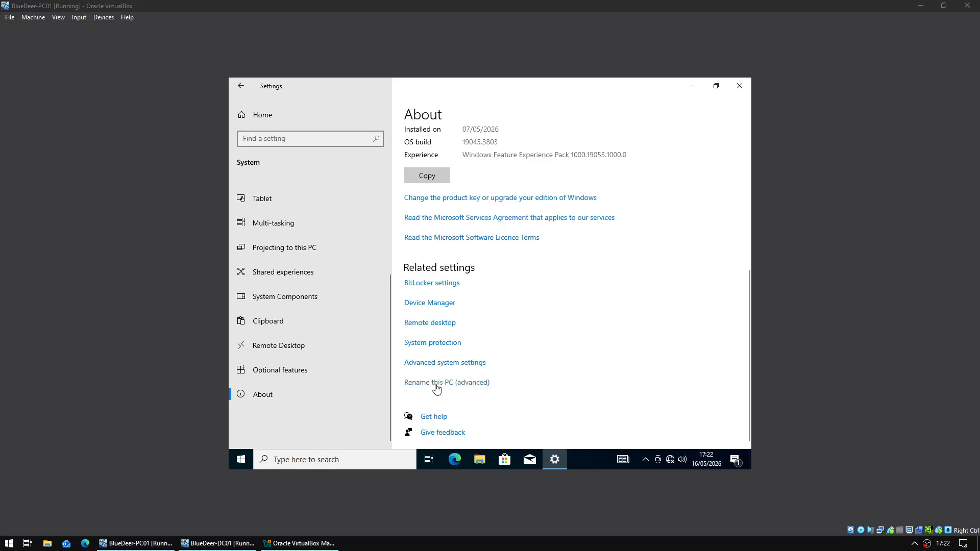
pyautogui.click(445, 386)
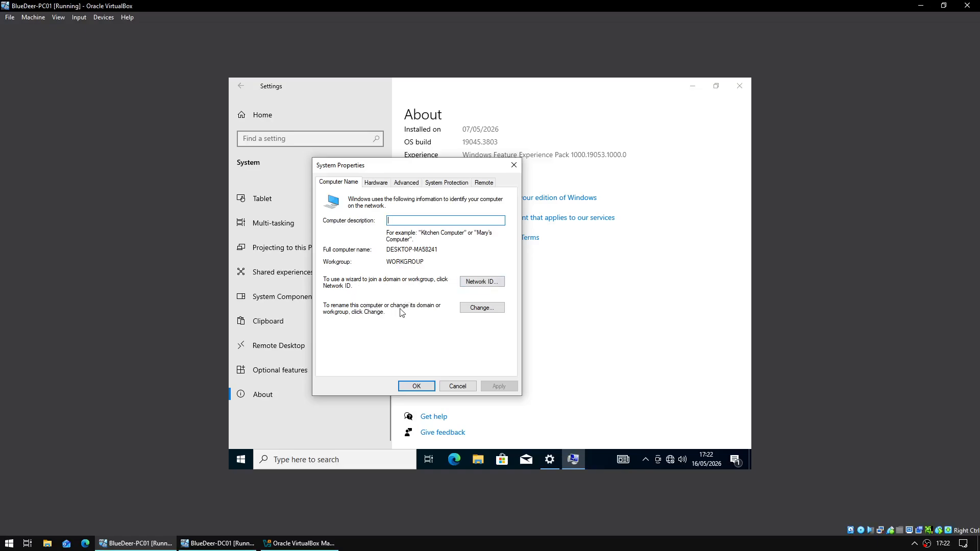
# - Try to join the PC to the BLUEDEER.local domain, then close the Command Prompt window
pyautogui.click(479, 308)
pyautogui.click(334, 304)
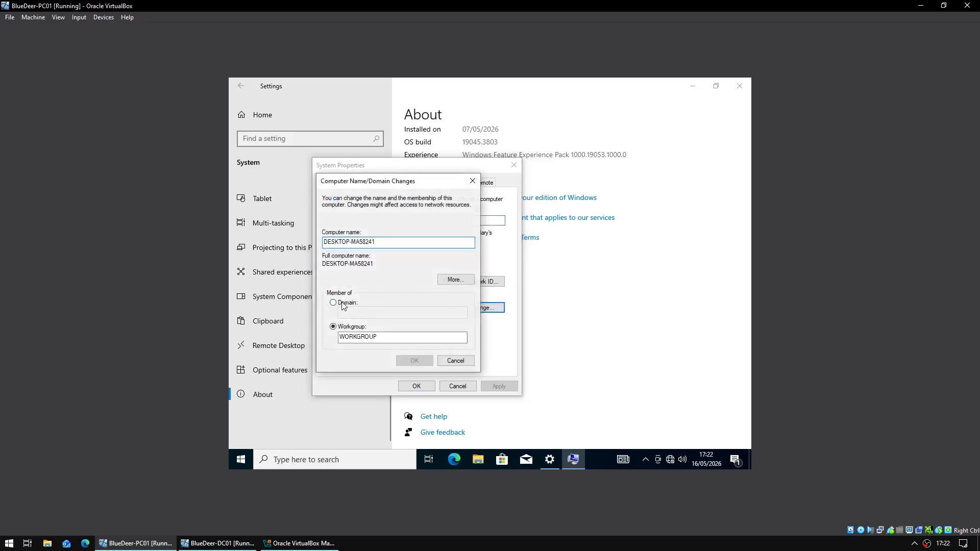
pyautogui.write('BLUEDEER.local')
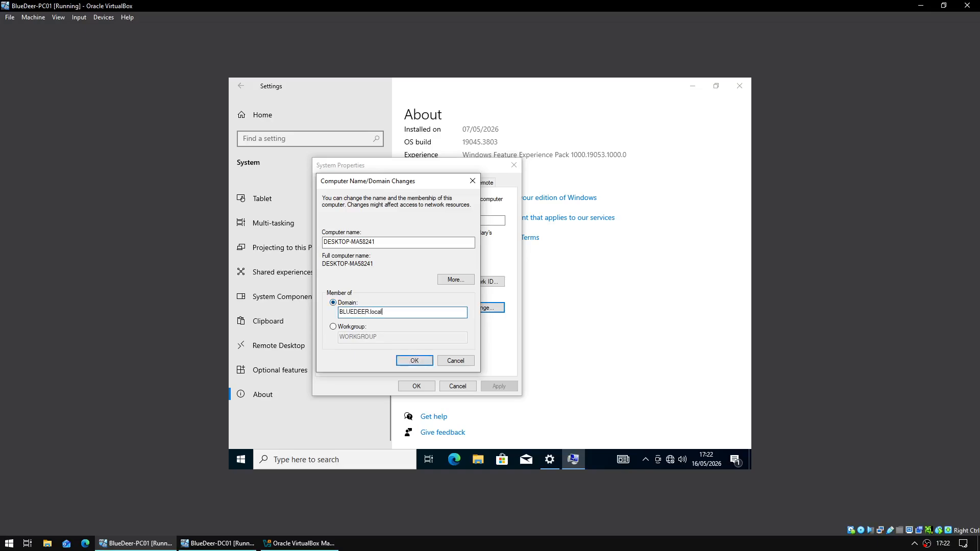
pyautogui.press('Return')
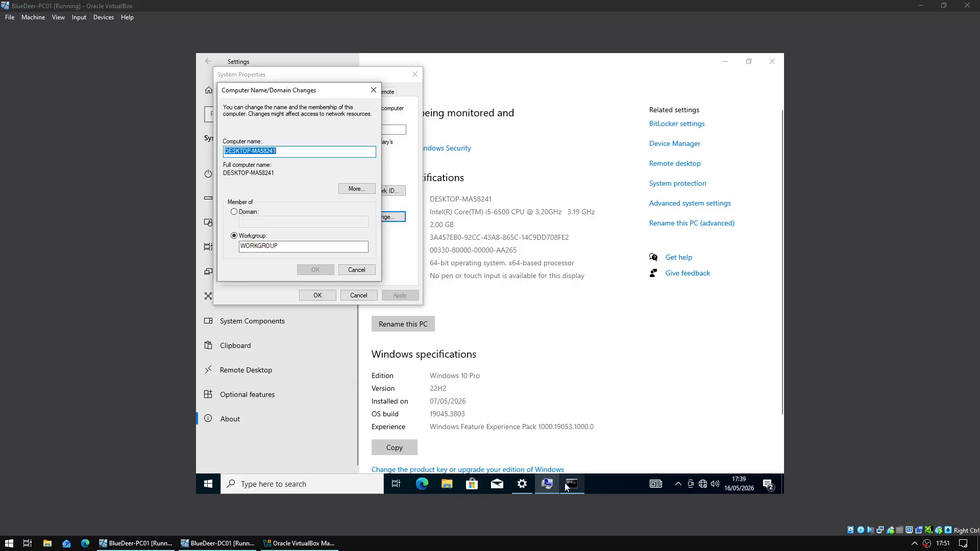
pyautogui.rightClick(571, 482)
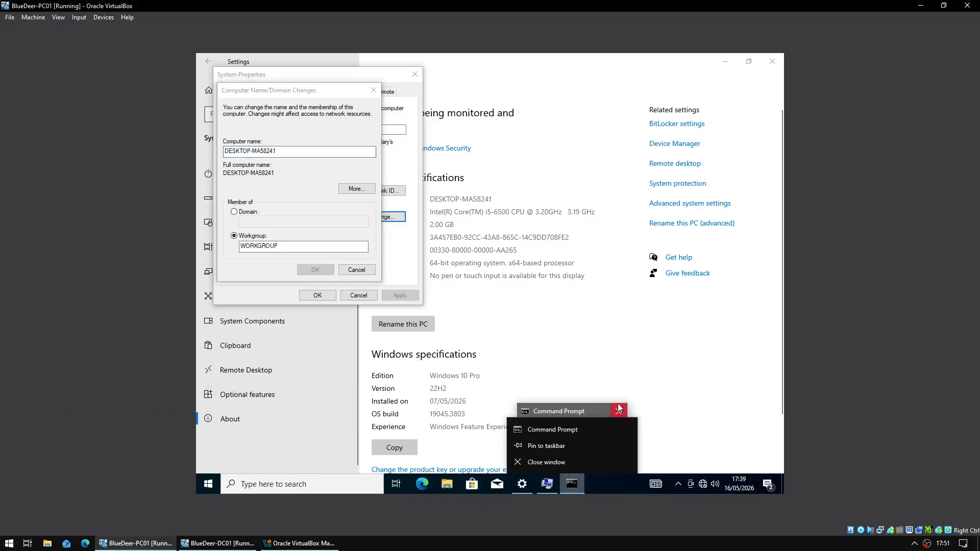
pyautogui.click(619, 408)
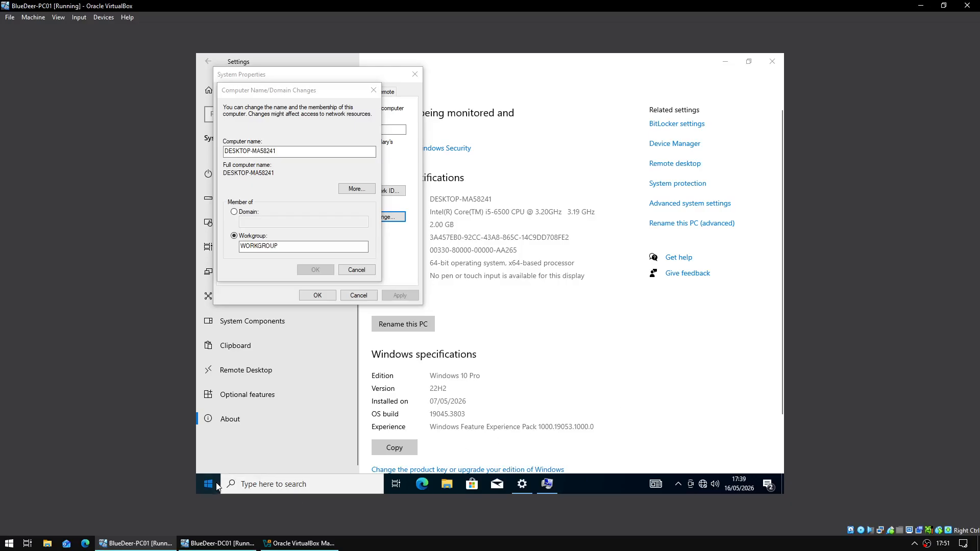
# - Open Command Prompt and ping 10.0.0.1
pyautogui.click(217, 482)
pyautogui.write('c')
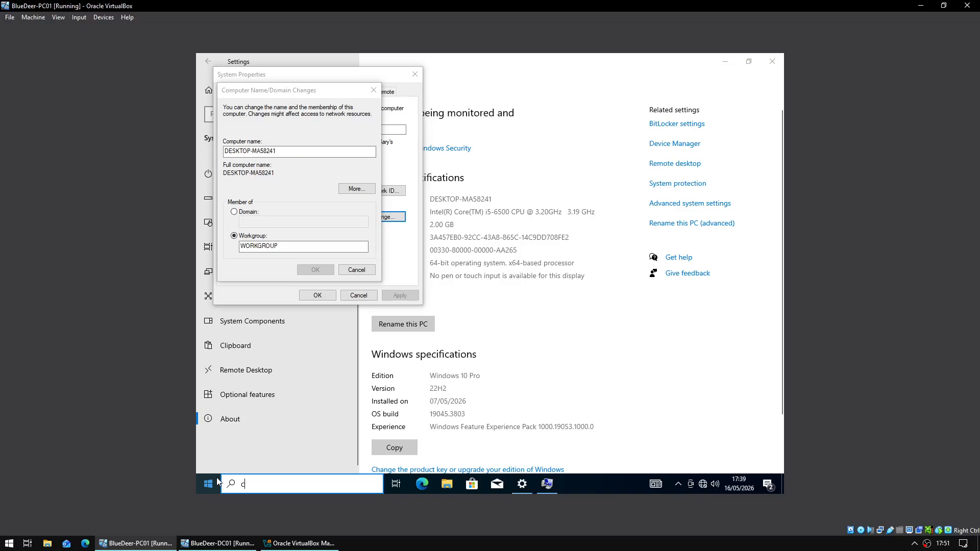
pyautogui.press('Return')
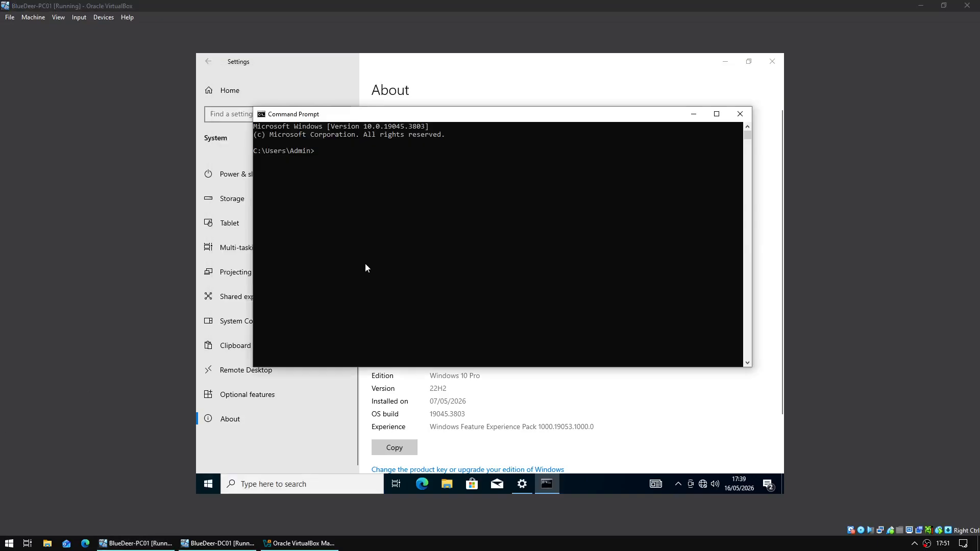
pyautogui.write('ping 10')
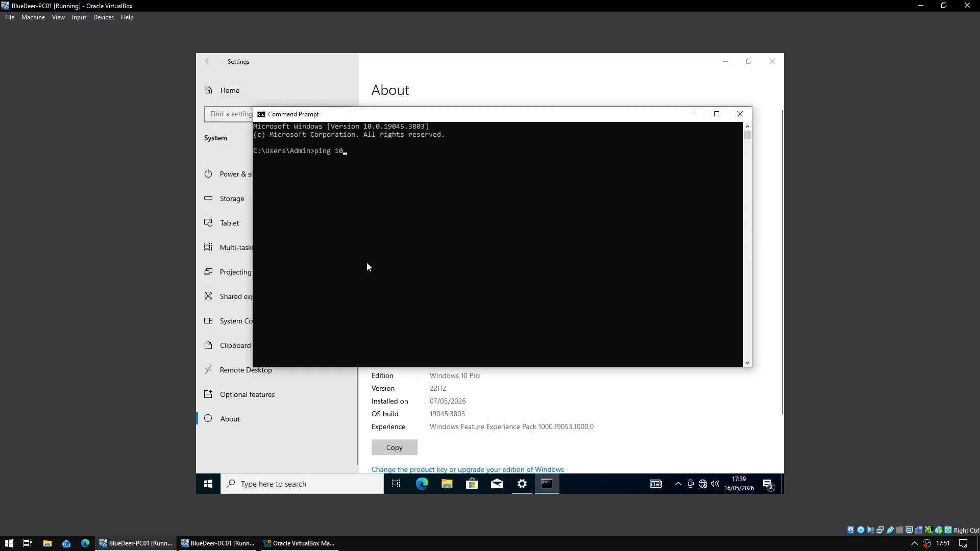
pyautogui.write('.0.0')
pyautogui.write('.1')
pyautogui.press('Return')
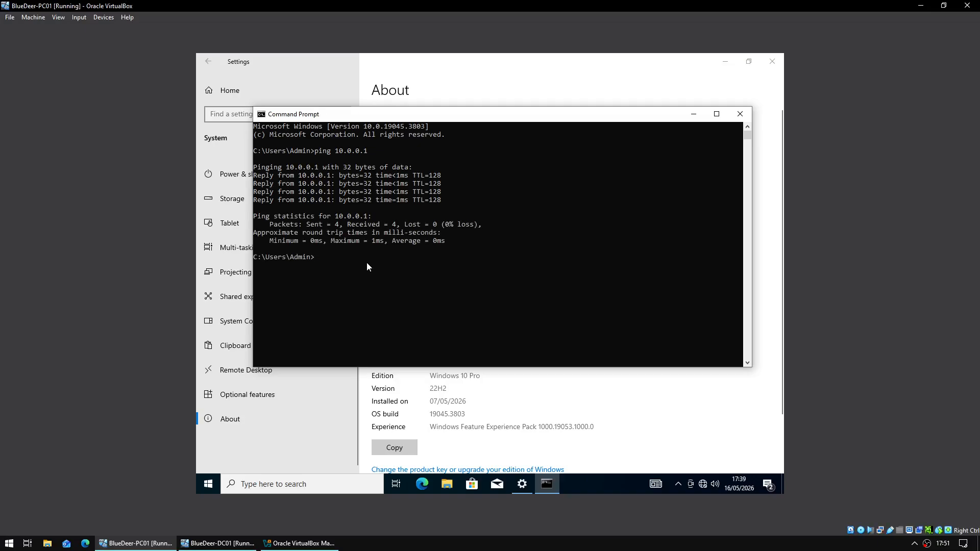
# - Run 'bluedeer.local' as a command, then ping bluedeer.local by name
pyautogui.write('bluedeer.local')
pyautogui.press('Return')
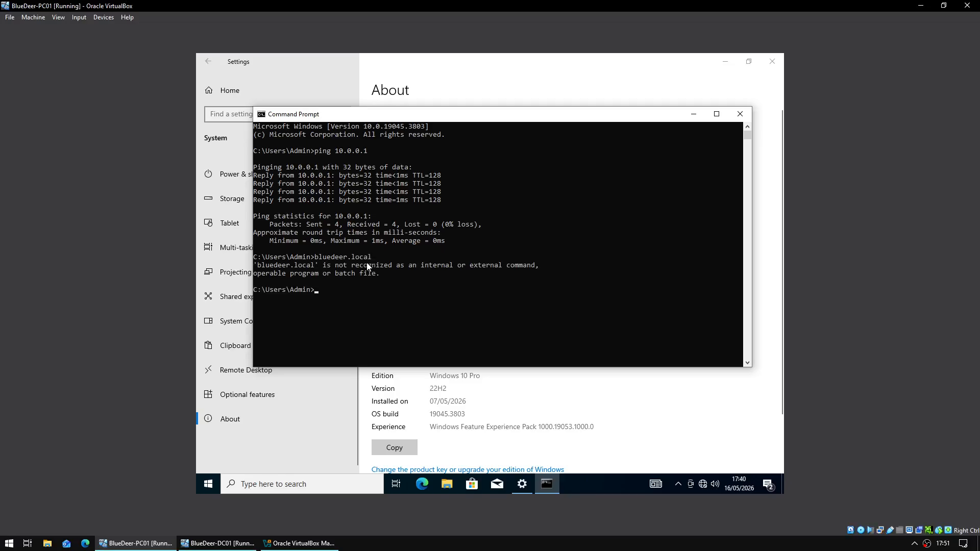
pyautogui.write('ping bluedeer.local')
pyautogui.press('Return')
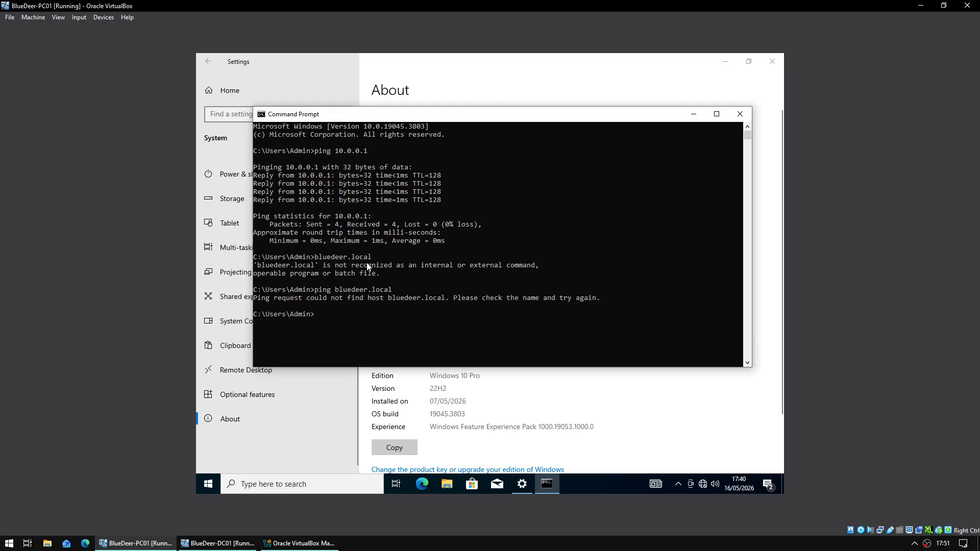
# - On DC01, add a blank-name host (A) record in the bluedeer.local zone pointing to 10.0.0.1
pyautogui.click(216, 543)
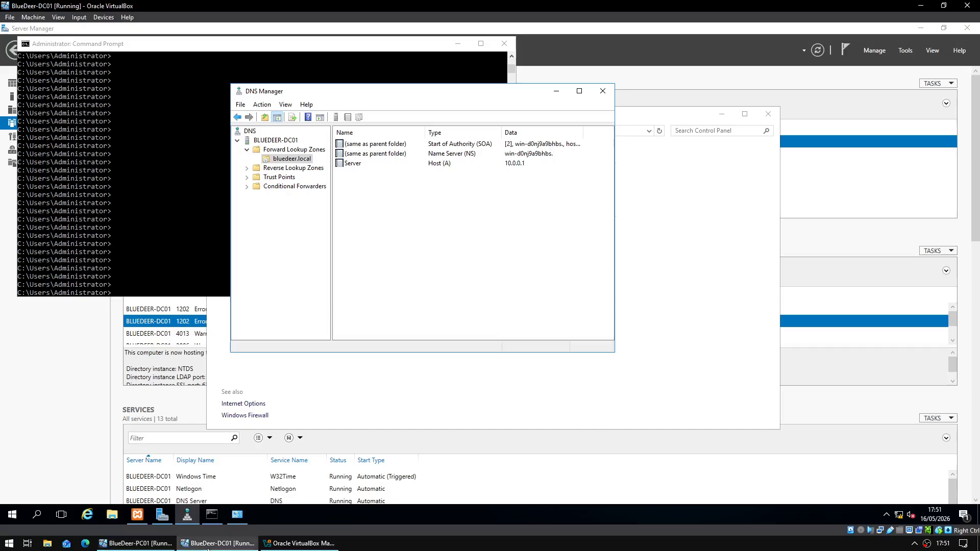
pyautogui.click(391, 250)
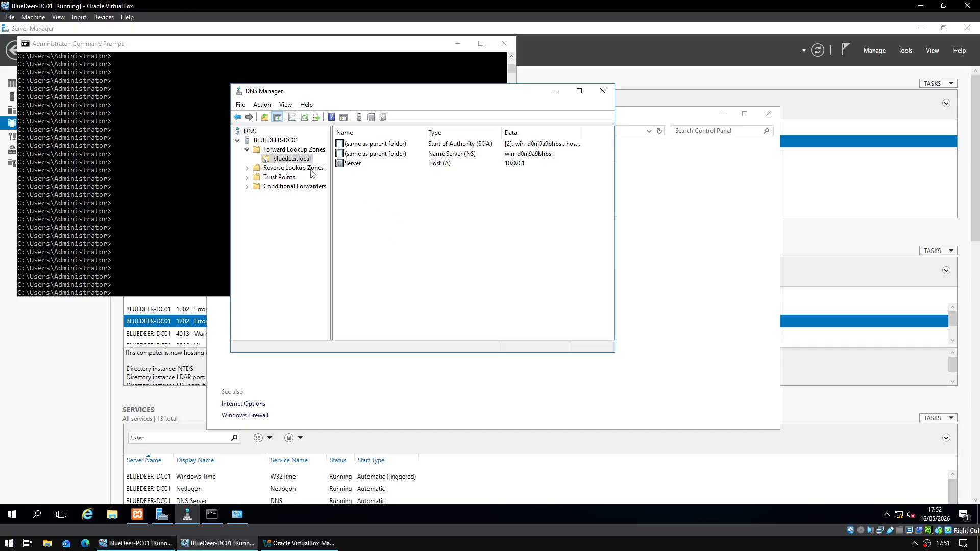
pyautogui.click(289, 150)
pyautogui.click(290, 159)
pyautogui.click(362, 165)
pyautogui.rightClick(370, 193)
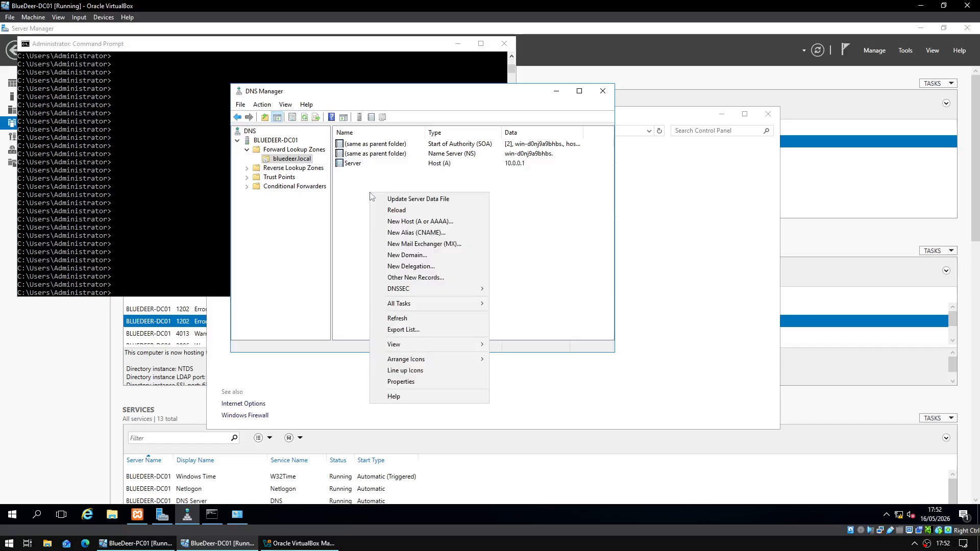
pyautogui.click(400, 221)
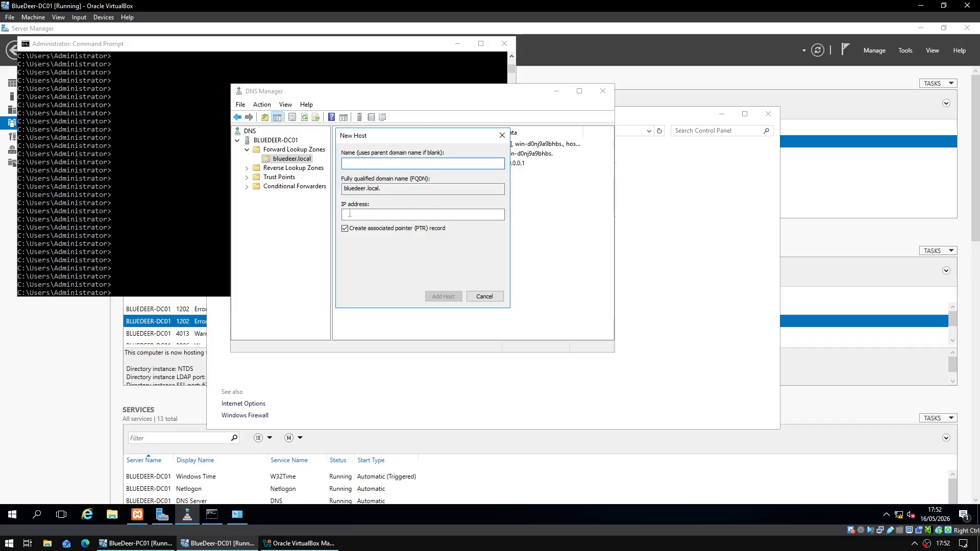
pyautogui.click(372, 214)
pyautogui.write('10.0.0')
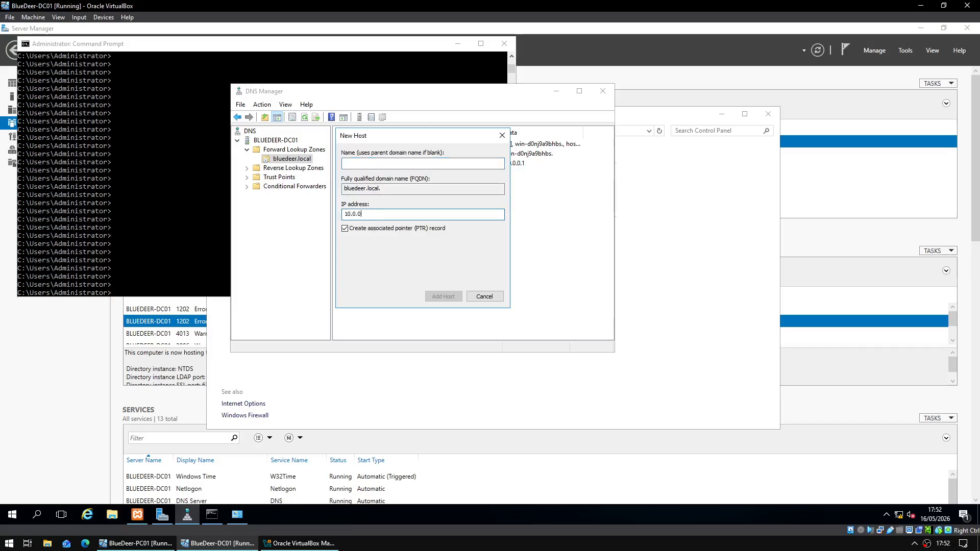
pyautogui.write('.1')
pyautogui.click(432, 297)
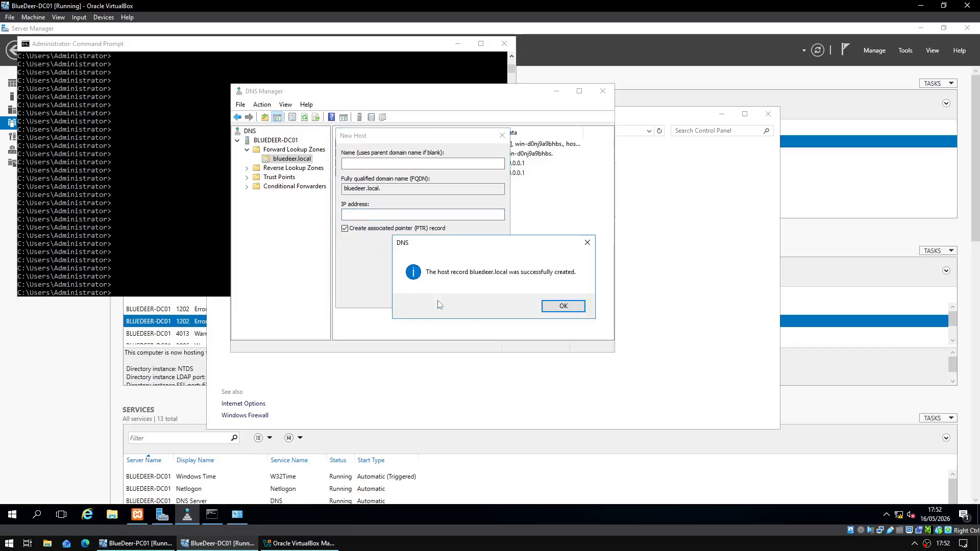
pyautogui.click(555, 306)
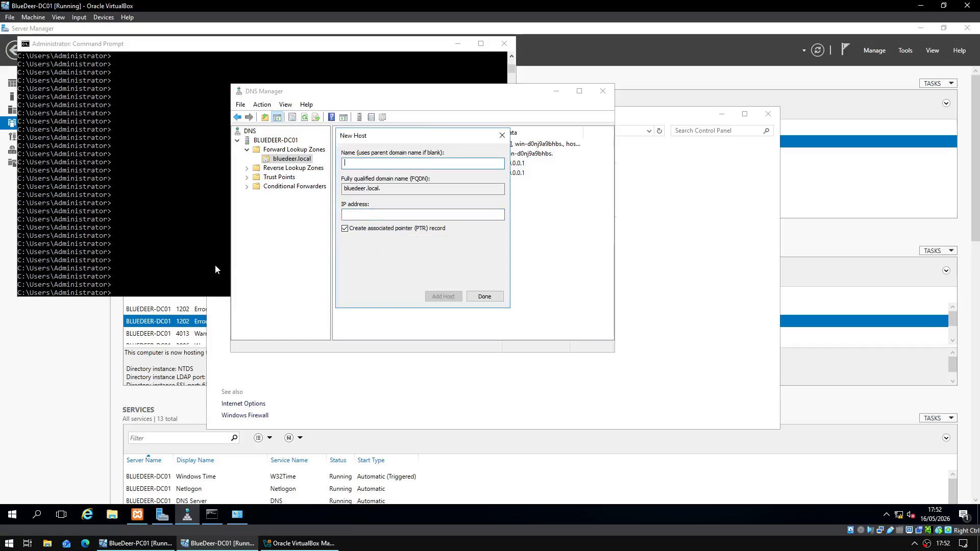
pyautogui.click(135, 543)
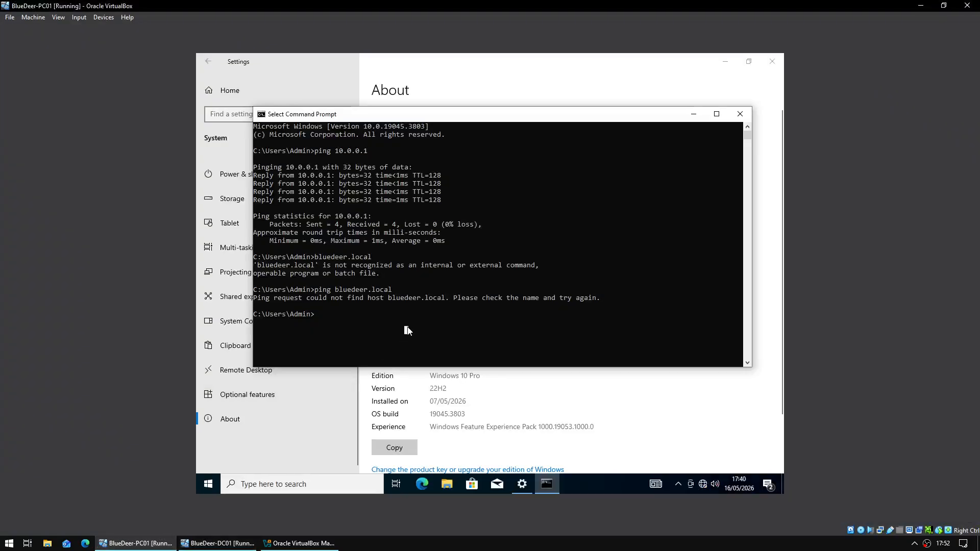
# - Rerun the ping to bluedeer.local and reopen PC01's Computer Name/Domain Changes settings
pyautogui.press('Up')
pyautogui.press('Return')
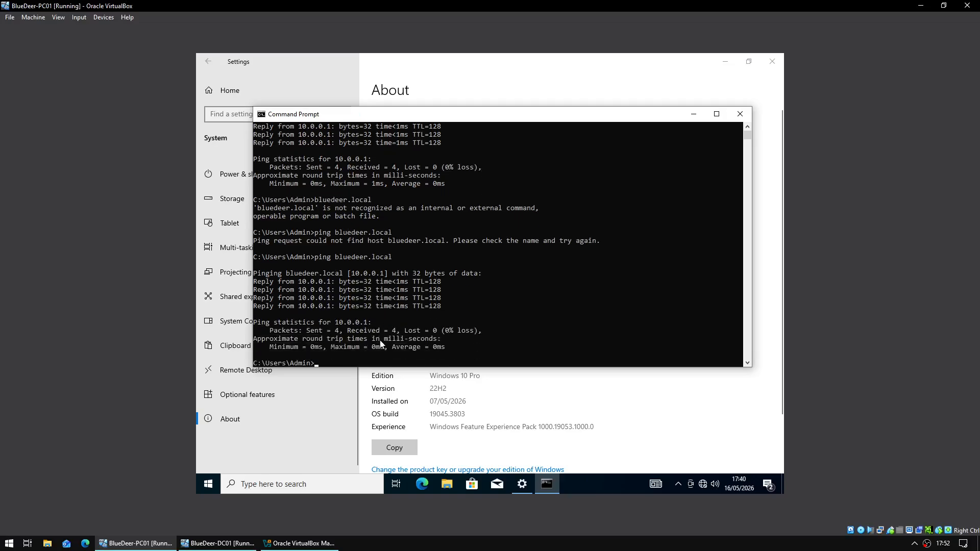
pyautogui.click(452, 425)
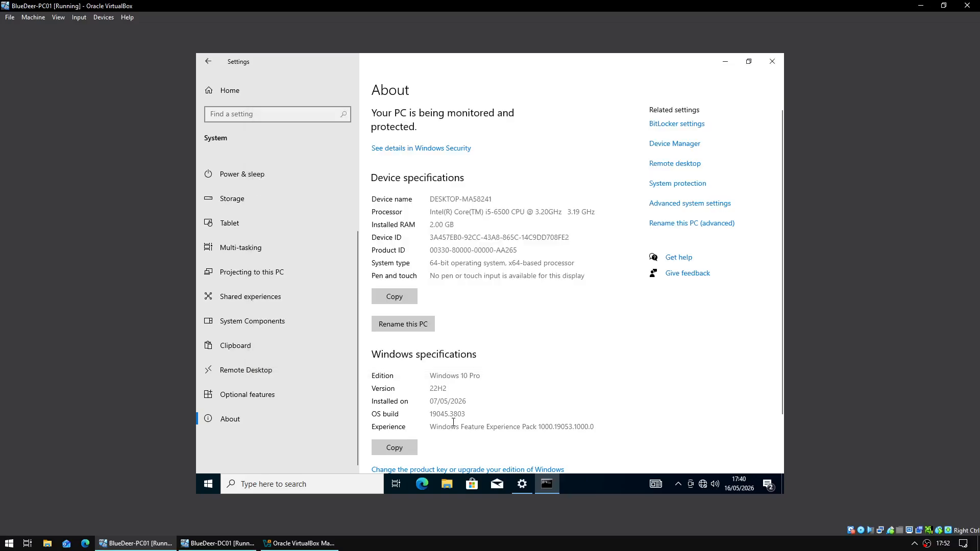
pyautogui.click(663, 225)
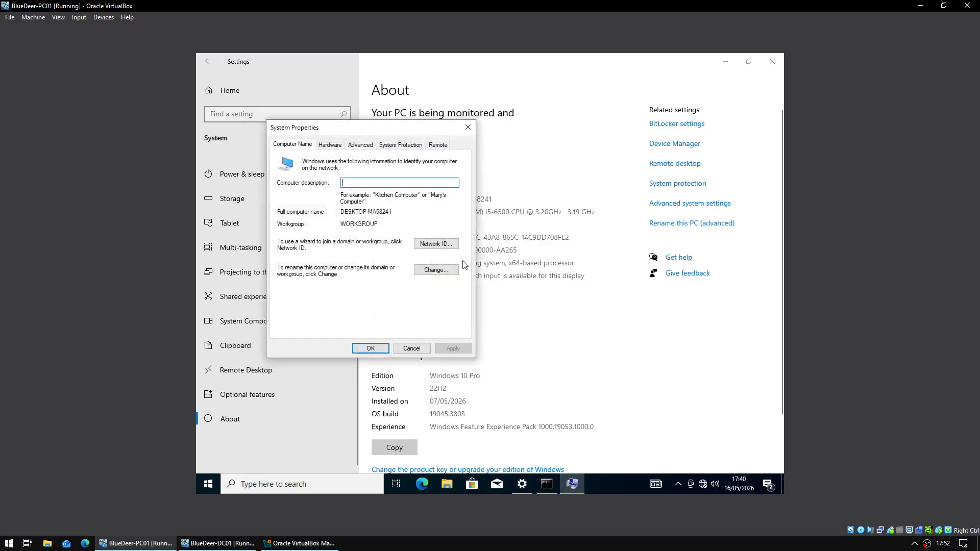
pyautogui.click(443, 269)
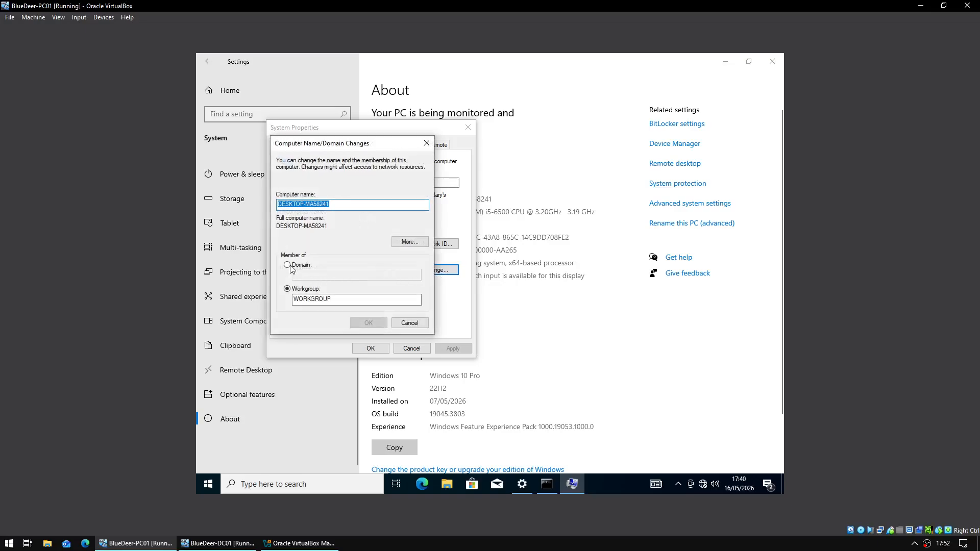
# - Set PC01 as a member of domain bluedeer.local, submit, and dismiss the controller-not-contacted error
pyautogui.click(287, 265)
pyautogui.write('bluede')
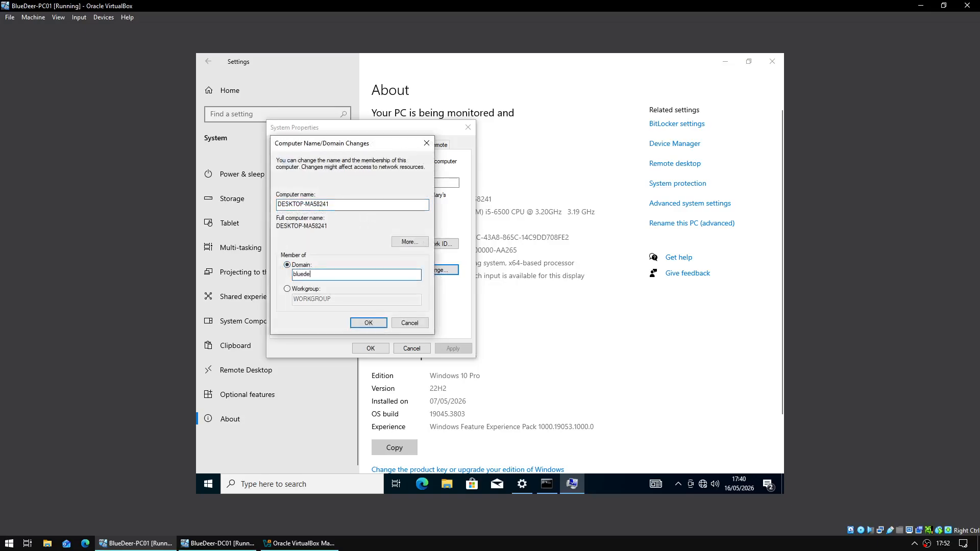
pyautogui.write('er.local')
pyautogui.press('Return')
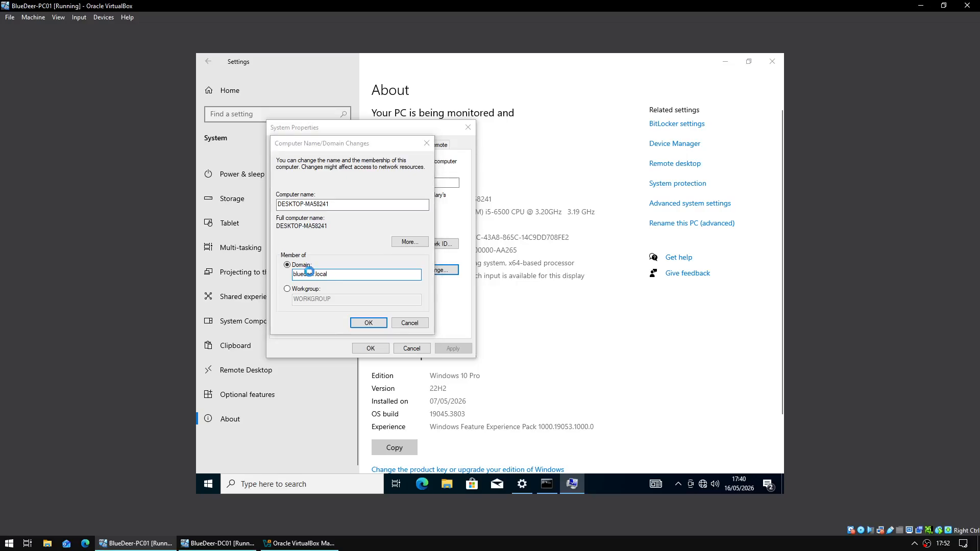
pyautogui.press('Return')
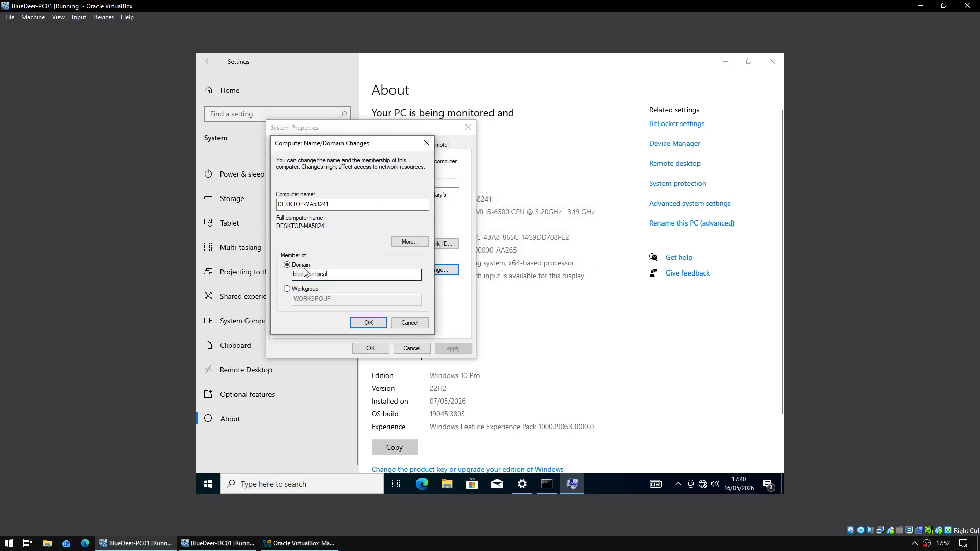
pyautogui.click(218, 543)
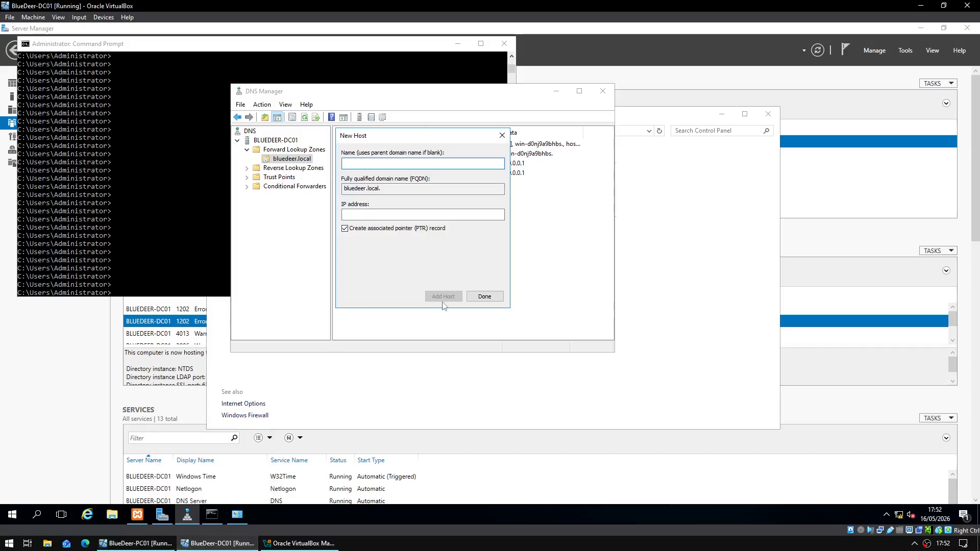
# - Close New Host and start a new AD-stored primary forward zone with the default replication scope
pyautogui.click(470, 297)
pyautogui.click(281, 150)
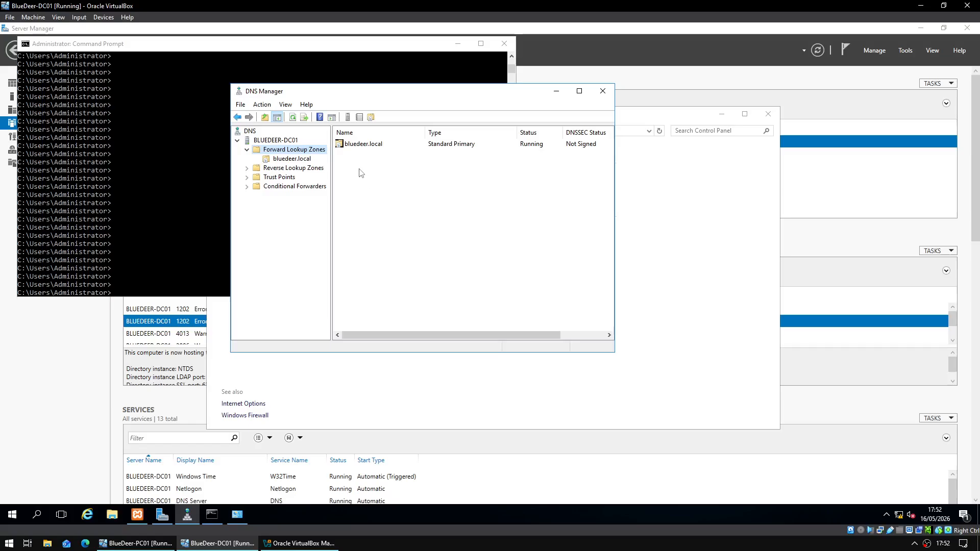
pyautogui.rightClick(310, 153)
pyautogui.click(324, 159)
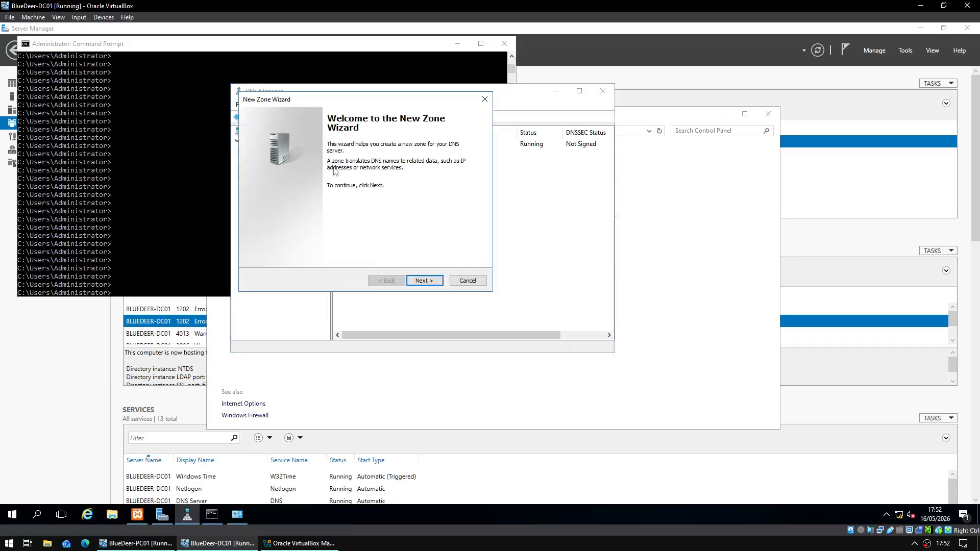
pyautogui.click(424, 280)
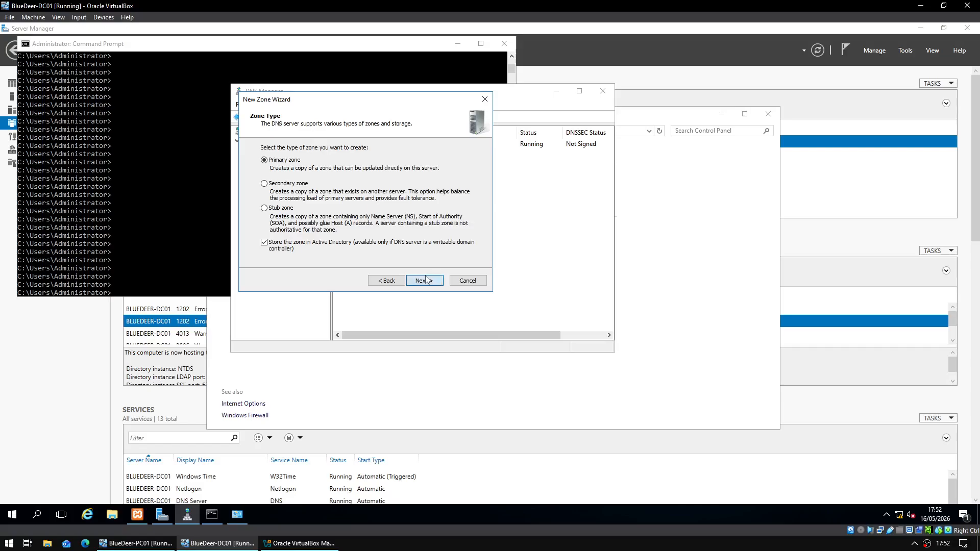
pyautogui.click(426, 280)
pyautogui.click(420, 280)
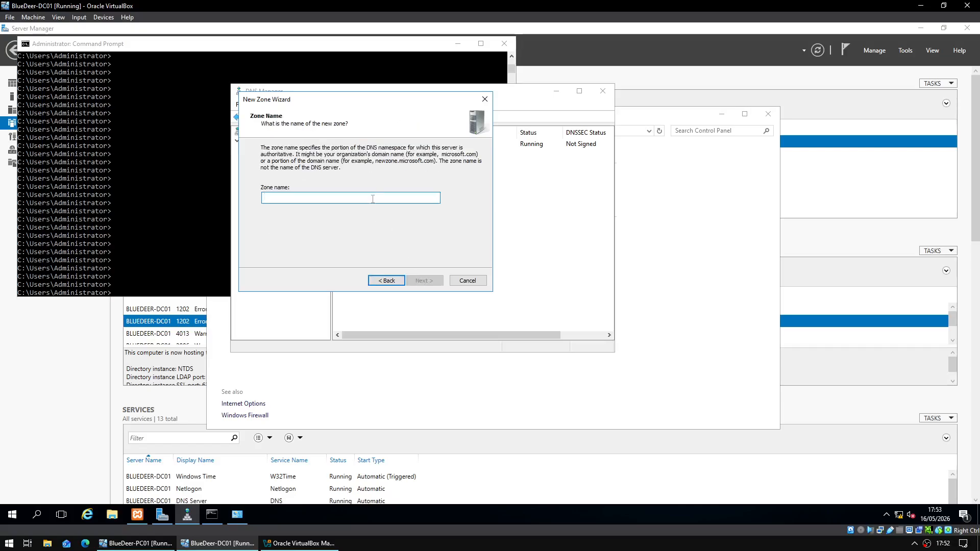
# - Name the zone _msdcs.bluedeer.local, finish the wizard, and view its records
pyautogui.write('J')
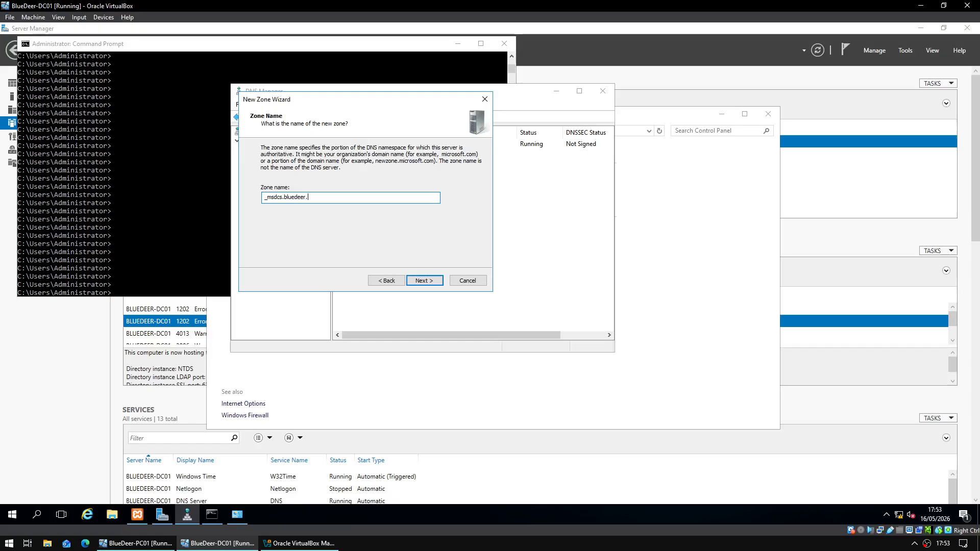
pyautogui.write('msdcs.bluedeer.local')
pyautogui.press('Return')
pyautogui.press('Return')
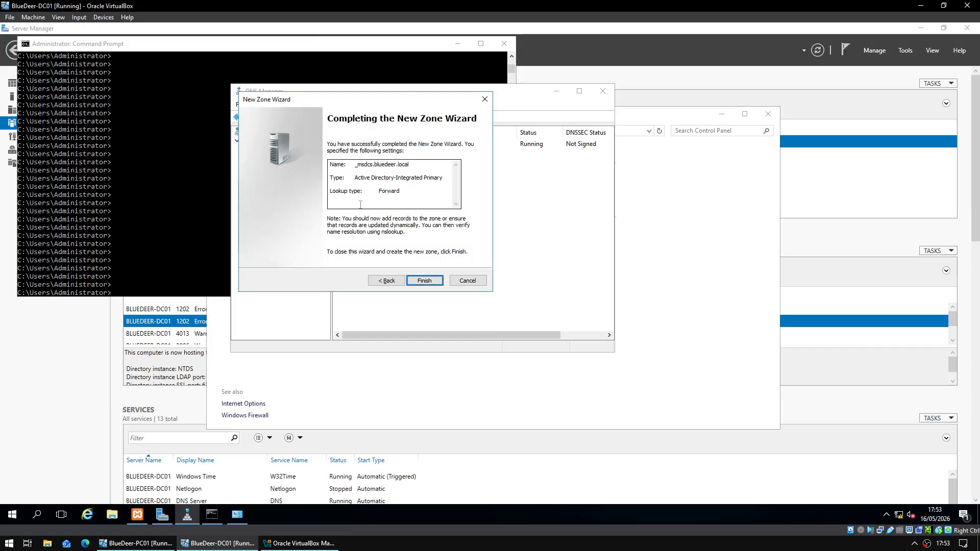
pyautogui.press('Return')
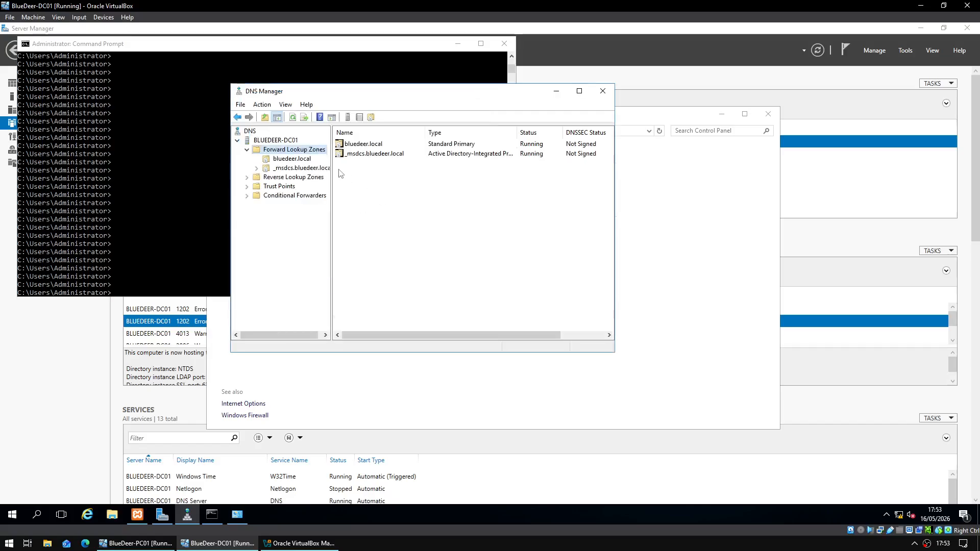
pyautogui.click(305, 169)
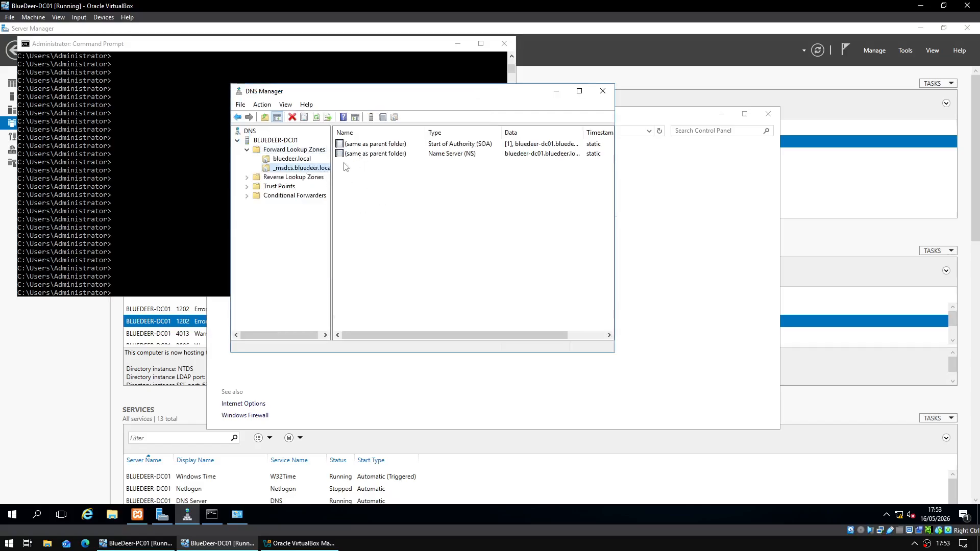
pyautogui.click(367, 171)
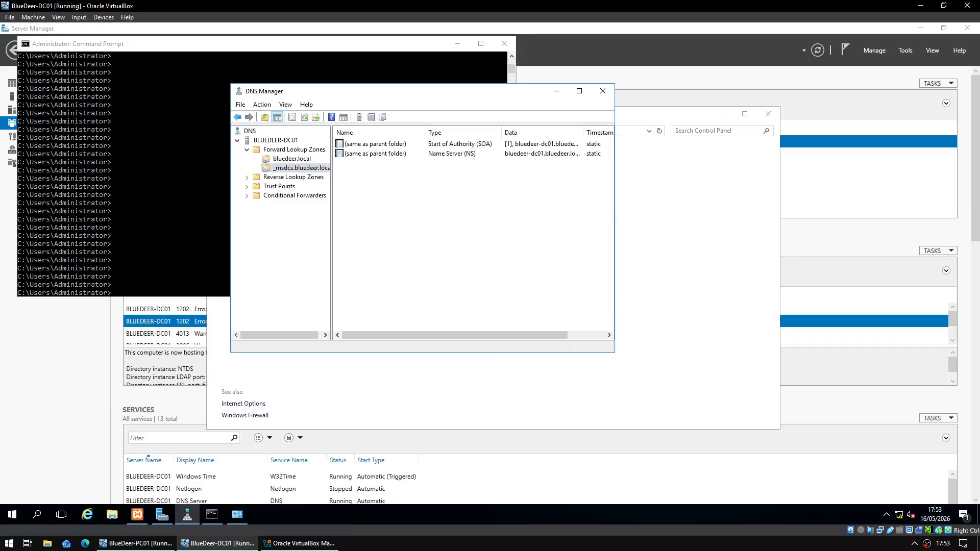
pyautogui.click(389, 243)
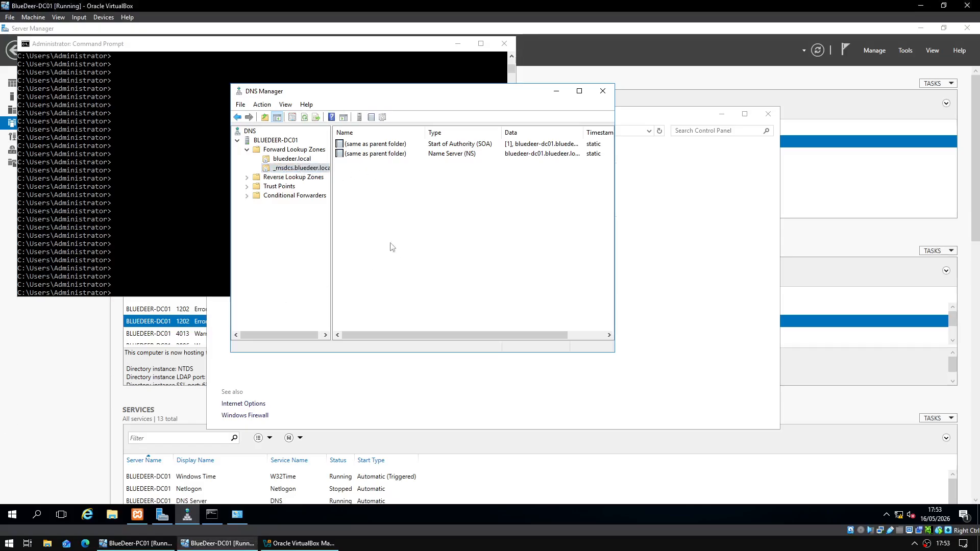
pyautogui.click(143, 275)
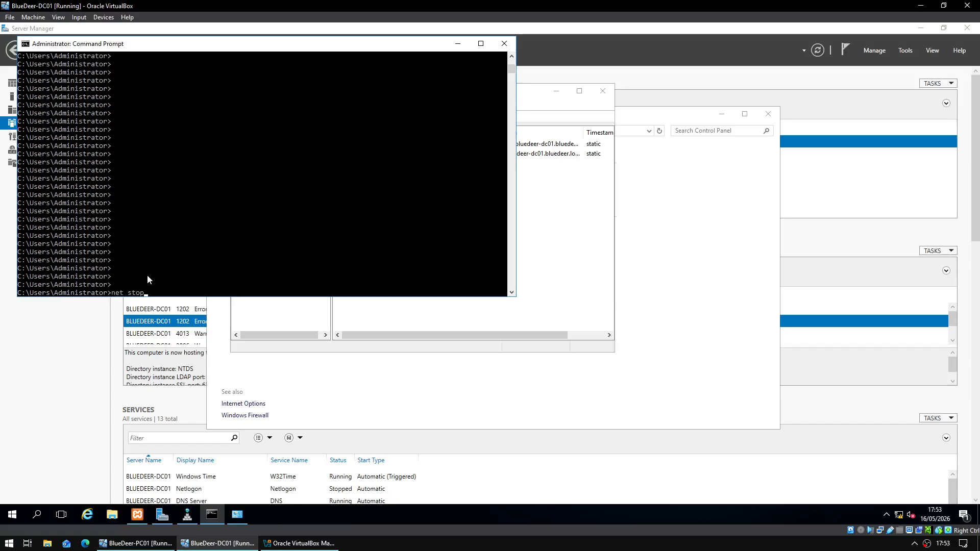
# - Restart Netlogon by running net stop netlogon and net start netlogon
pyautogui.write('net stop netlogon')
pyautogui.press('Return')
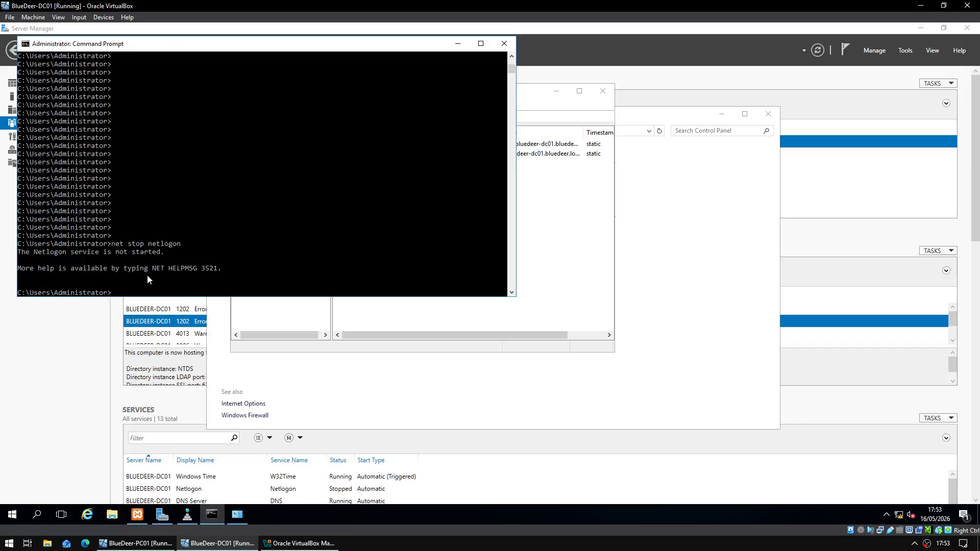
pyautogui.write('net start netlogon')
pyautogui.press('Return')
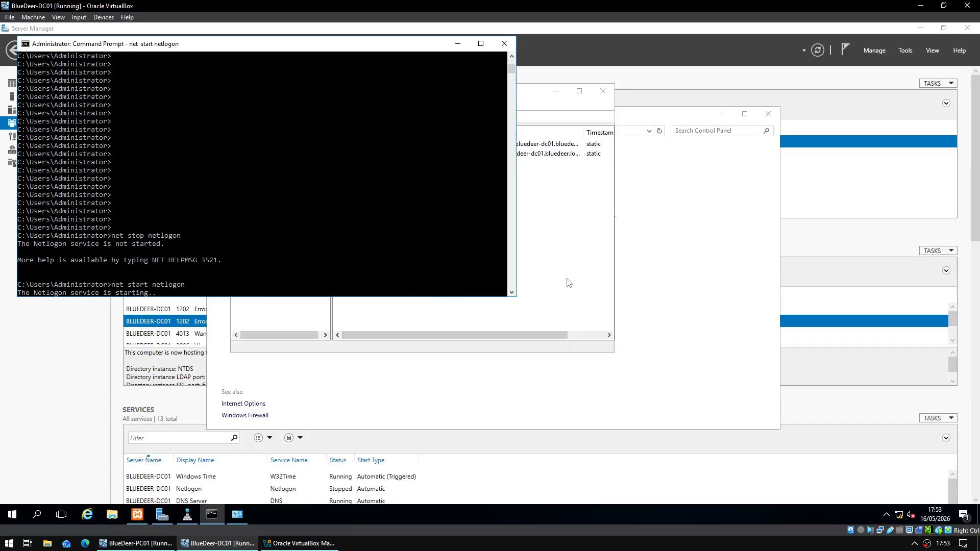
# - Reload the _msdcs.bluedeer.local zone in DNS Manager and confirm
pyautogui.click(556, 248)
pyautogui.click(292, 159)
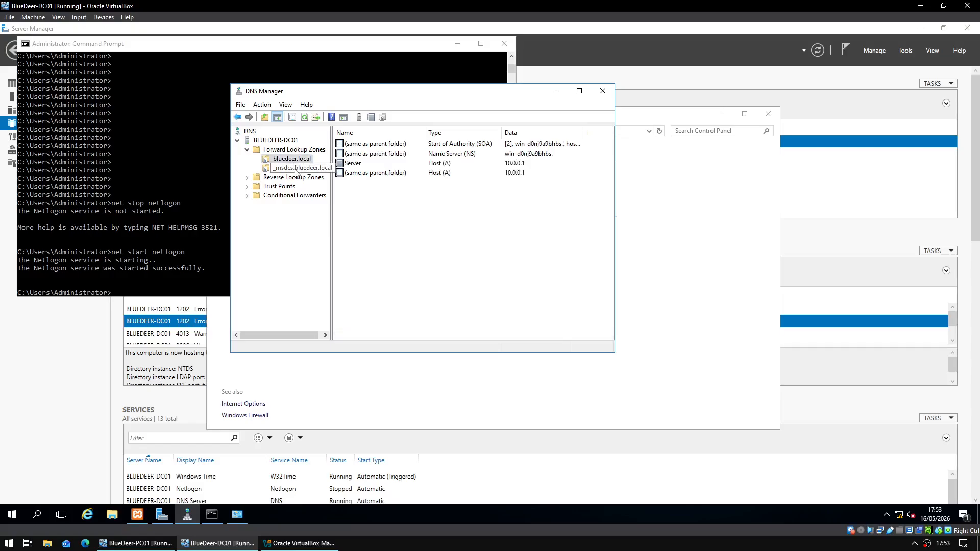
pyautogui.click(295, 169)
pyautogui.rightClick(272, 165)
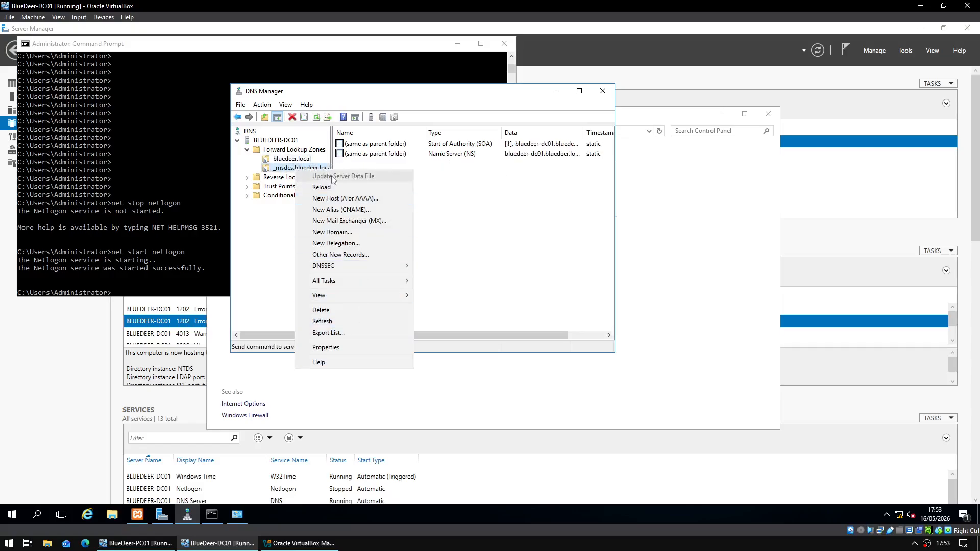
pyautogui.click(334, 193)
pyautogui.click(523, 309)
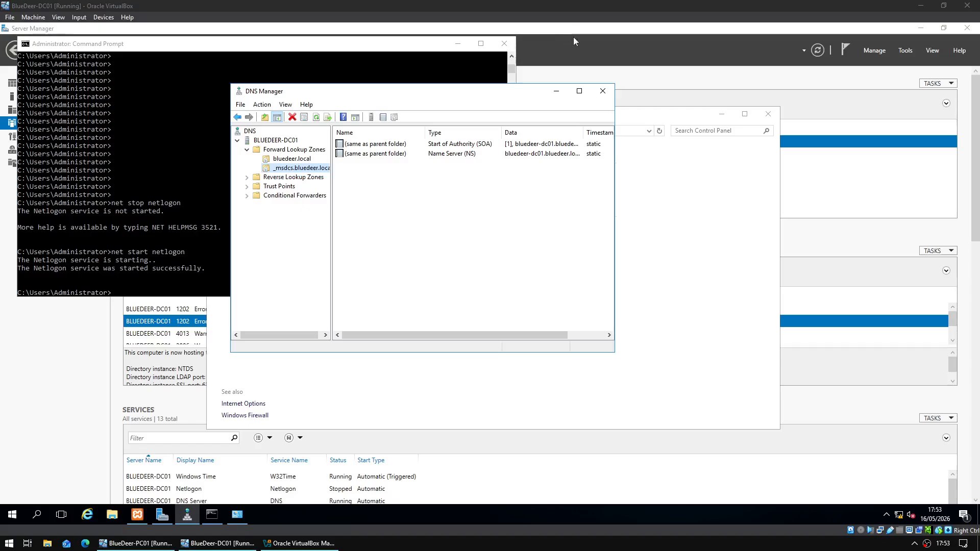
# - Close DNS Manager, Control Panel and Command Prompt, leaving Server Manager
pyautogui.click(602, 90)
pyautogui.click(768, 114)
pyautogui.click(505, 44)
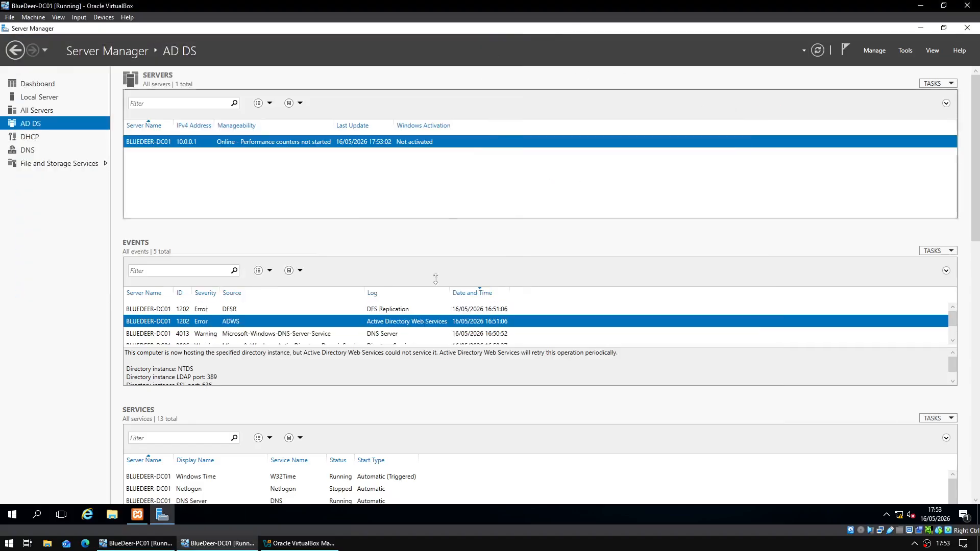
# - Submit PC01's join to bluedeer.local using BLUEDEER\Administrator and the domain admin password
pyautogui.click(136, 543)
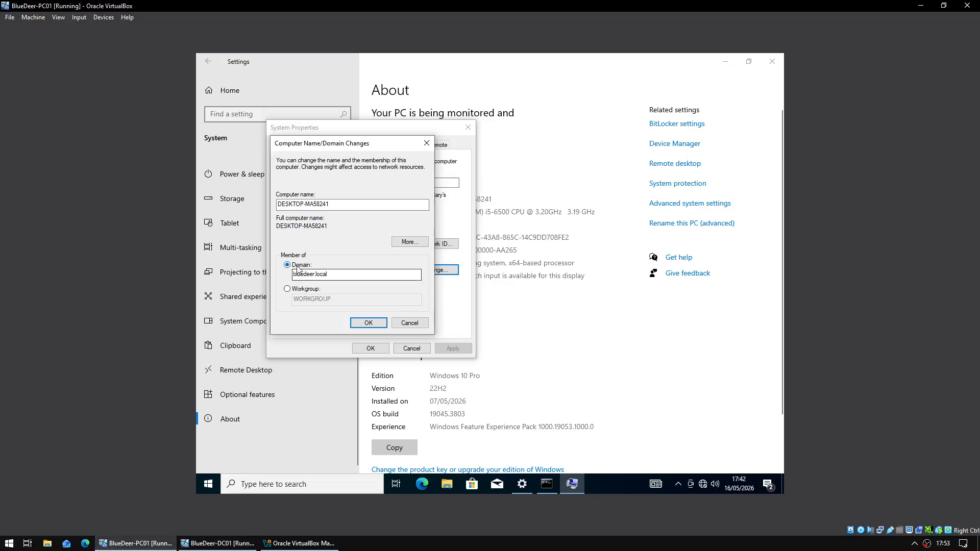
pyautogui.click(361, 317)
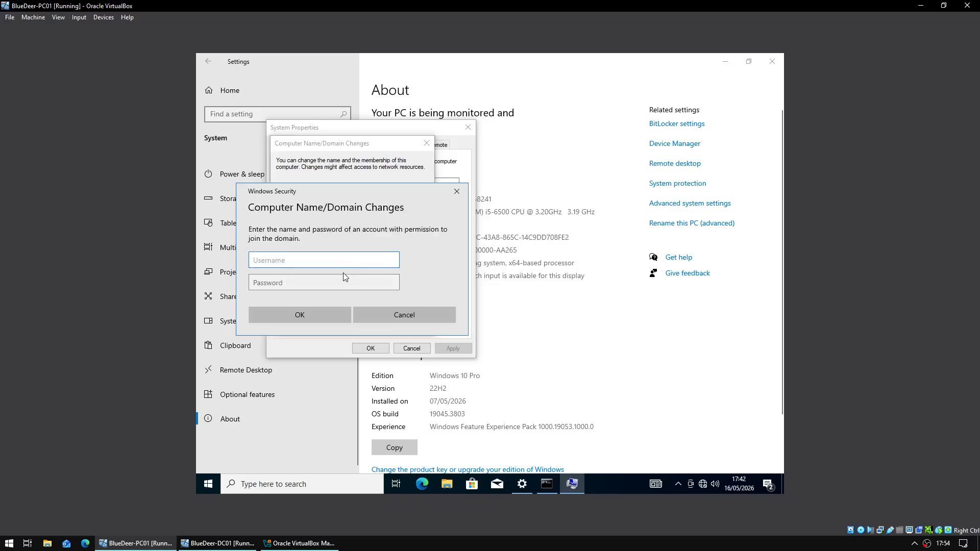
pyautogui.write('BLUEDEER\\Administrator')
pyautogui.press('Tab')
pyautogui.write('********')
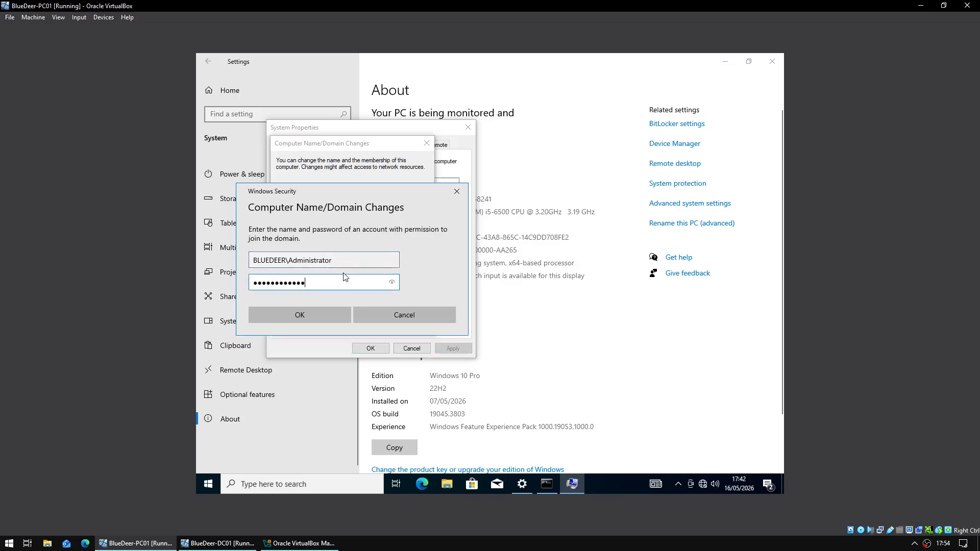
pyautogui.write('*****')
pyautogui.press('Return')
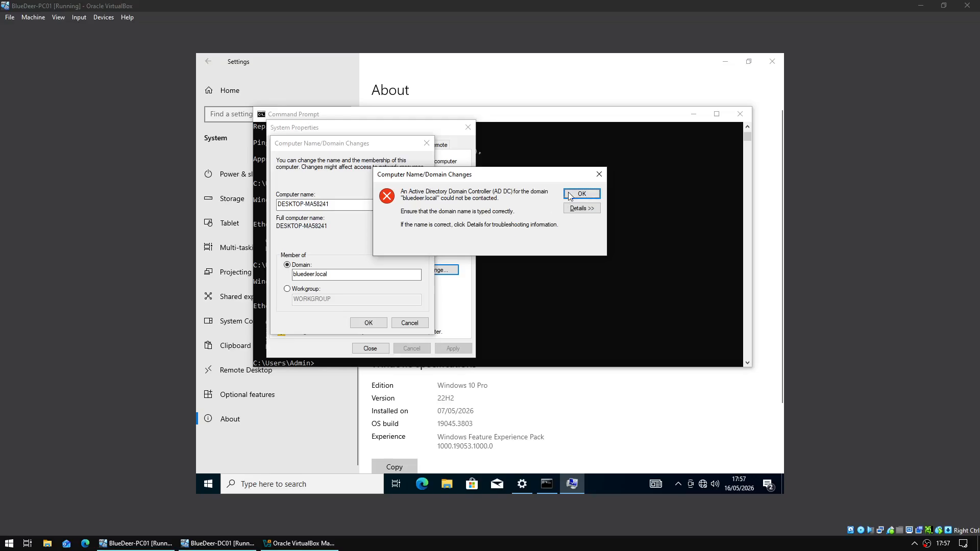
# - Read the join error's details, noting the cause about missing DNS host records
pyautogui.click(577, 208)
pyautogui.scroll(-2, 485, 307)
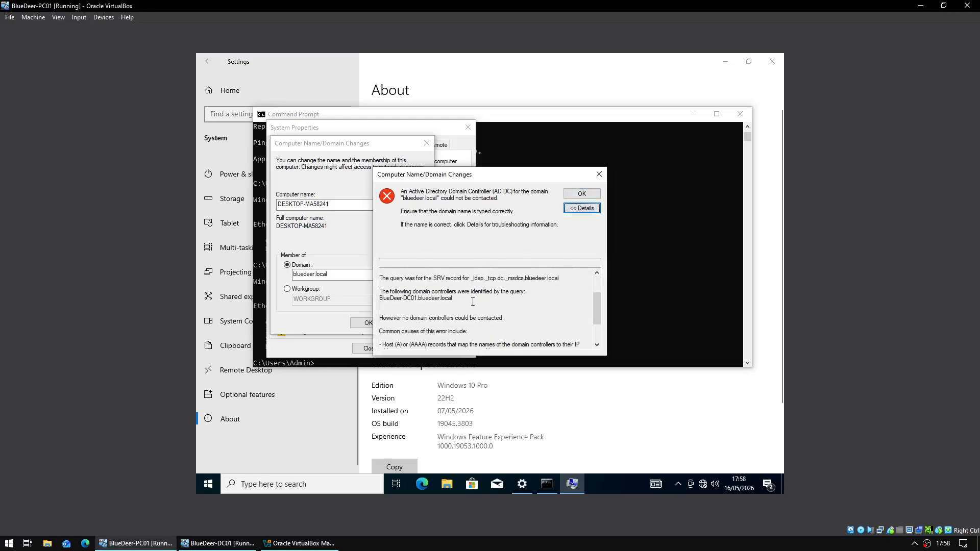
pyautogui.moveTo(416, 291); pyautogui.dragTo(383, 286)
pyautogui.click(455, 299)
pyautogui.click(388, 286)
pyautogui.scroll(-1, 419, 299)
pyautogui.scroll(-1, 421, 294)
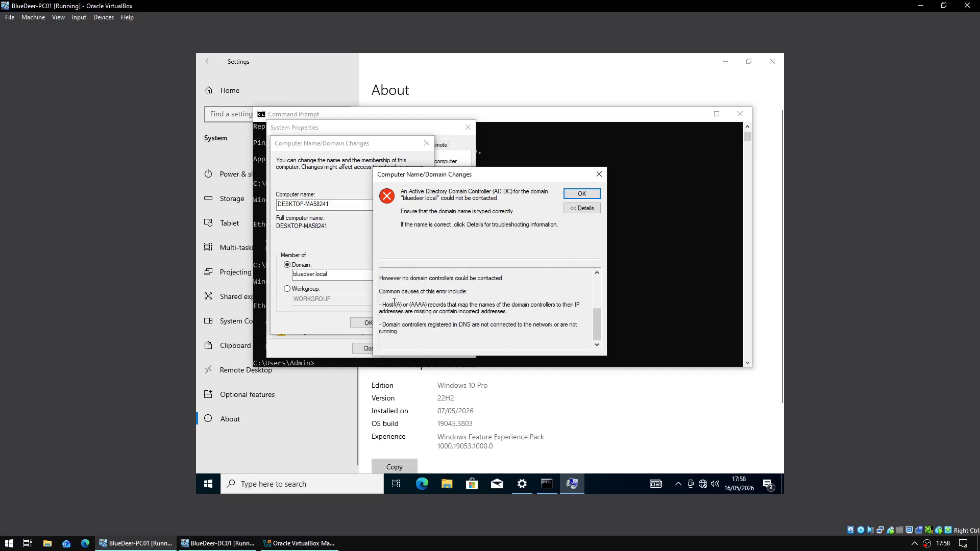
pyautogui.moveTo(395, 304); pyautogui.dragTo(465, 303)
pyautogui.click(445, 304)
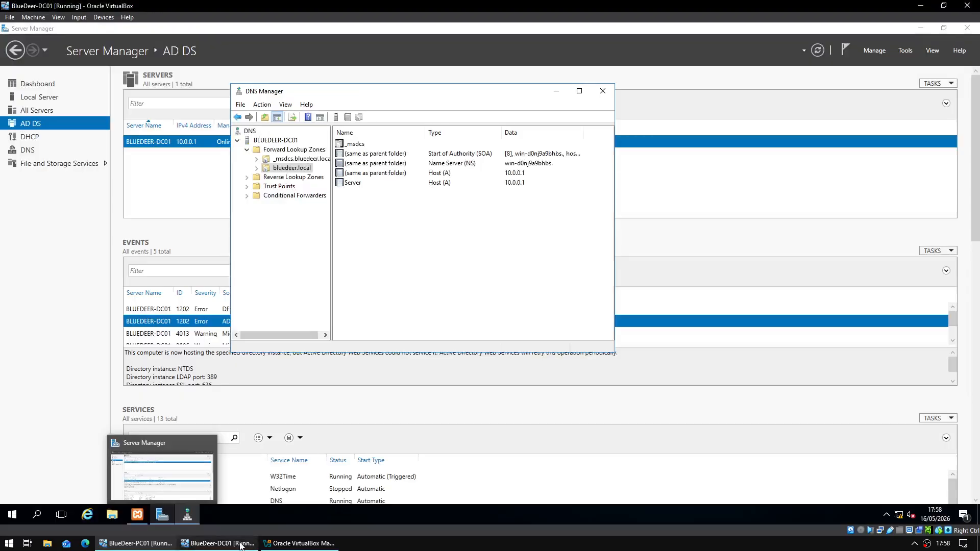
pyautogui.click(218, 543)
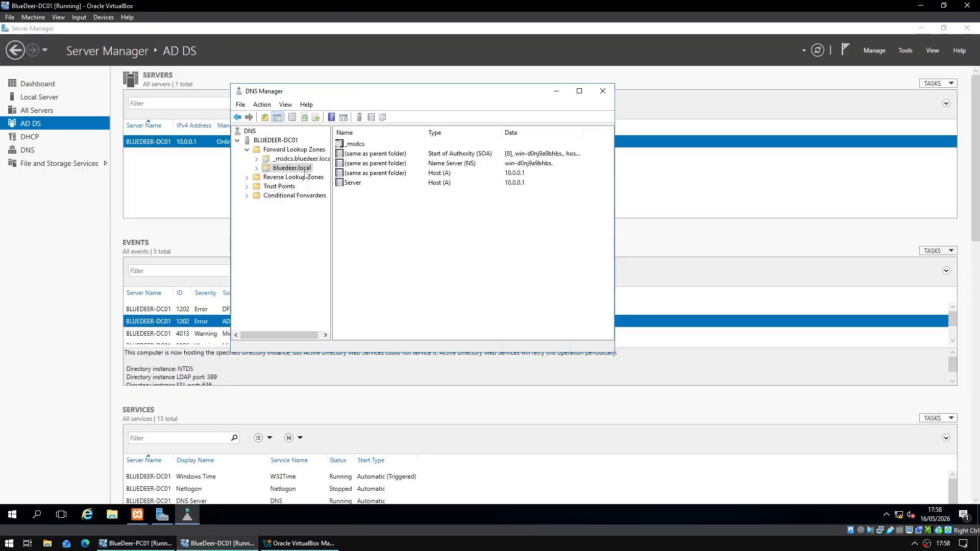
# - Add a BlueDeer-DC01 host (A) record for 10.0.0.1 in the bluedeer.local zone
pyautogui.rightClick(378, 208)
pyautogui.click(414, 237)
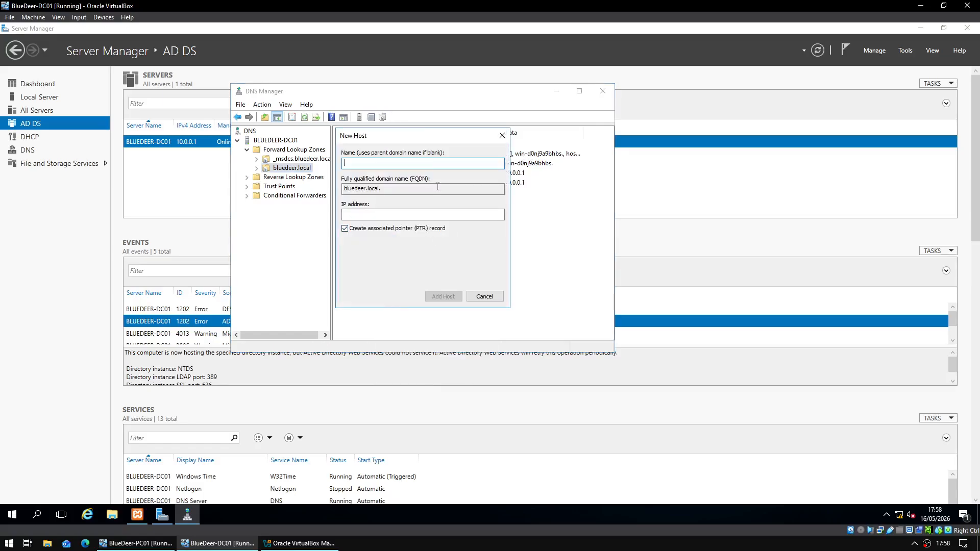
pyautogui.write('B')
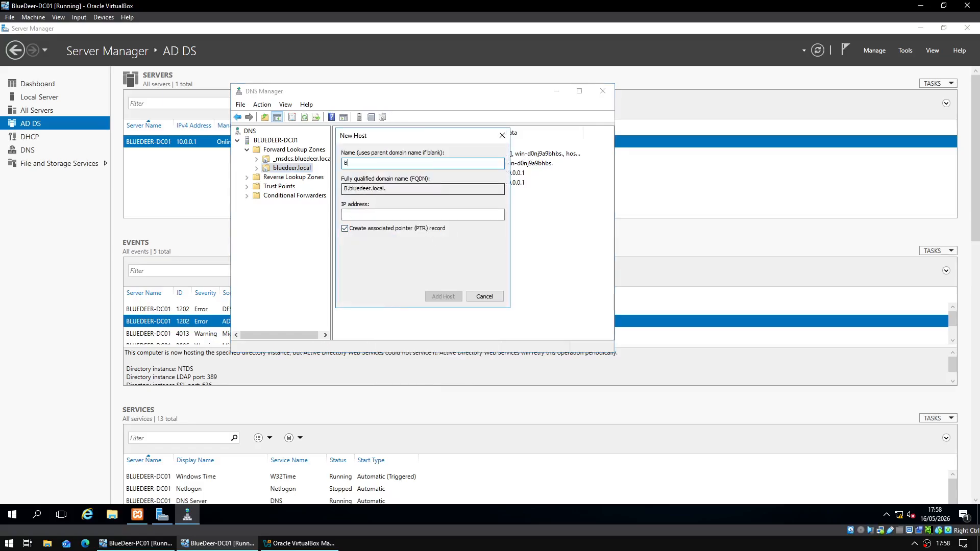
pyautogui.write('lueDeer-DC01')
pyautogui.click(444, 211)
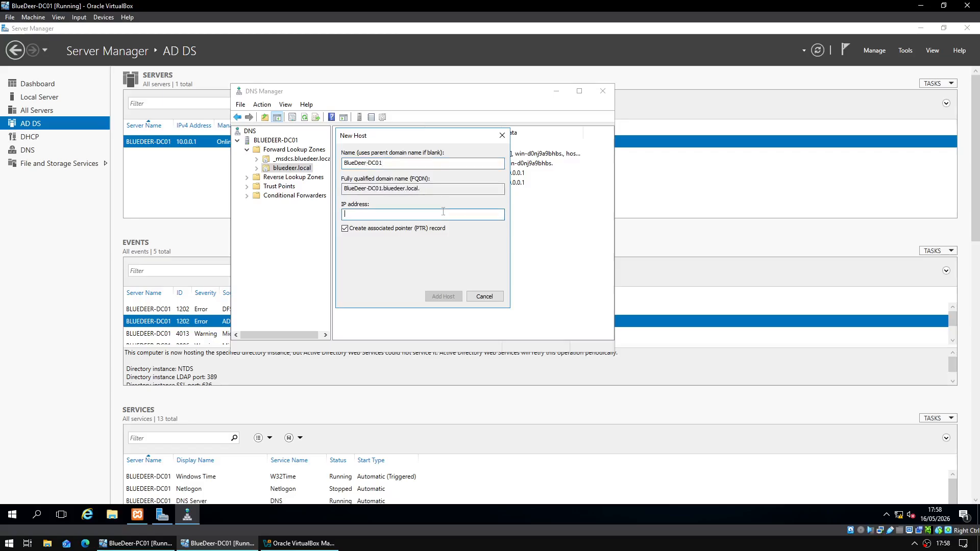
pyautogui.write('10.0.0.1')
pyautogui.click(443, 296)
pyautogui.click(569, 307)
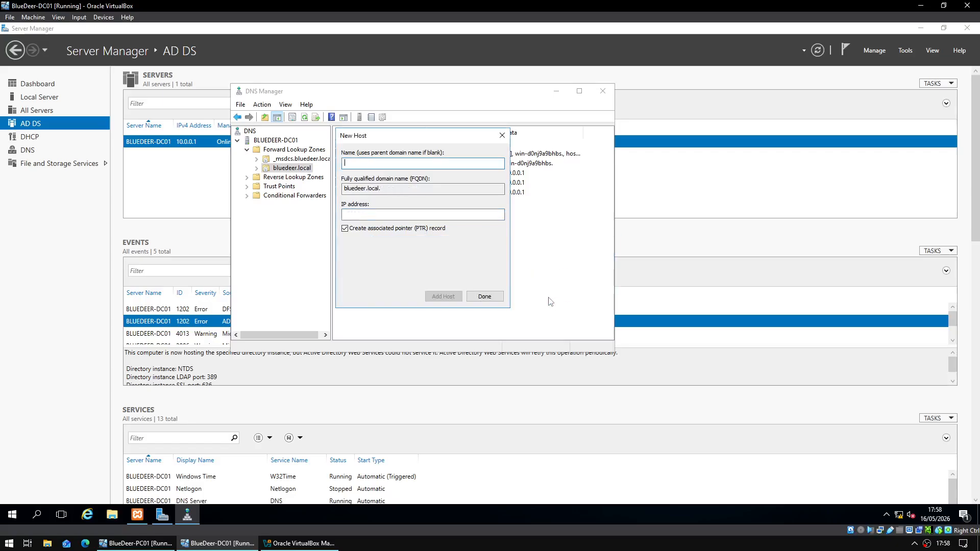
pyautogui.click(485, 301)
pyautogui.click(136, 543)
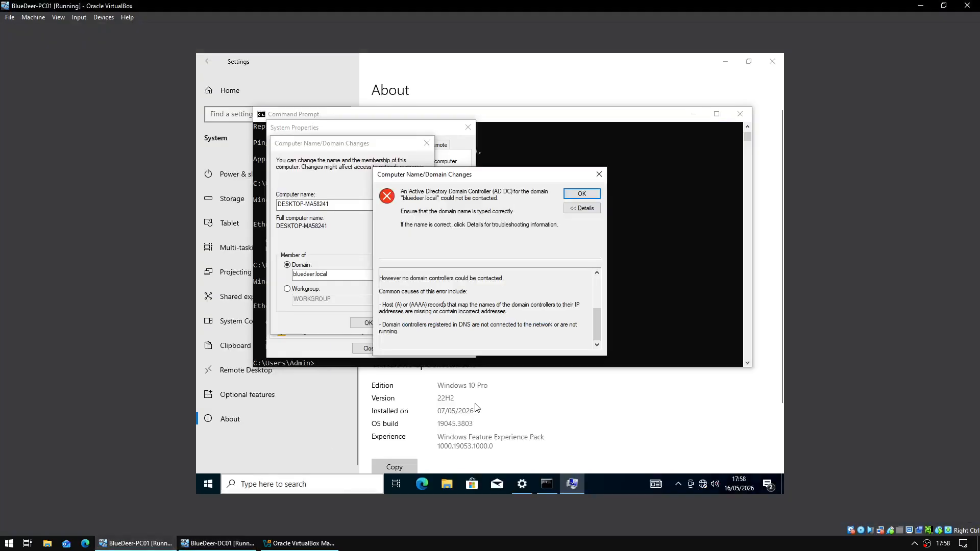
# - Retry joining PC01 to bluedeer.local with the administrator account and its password
pyautogui.click(582, 195)
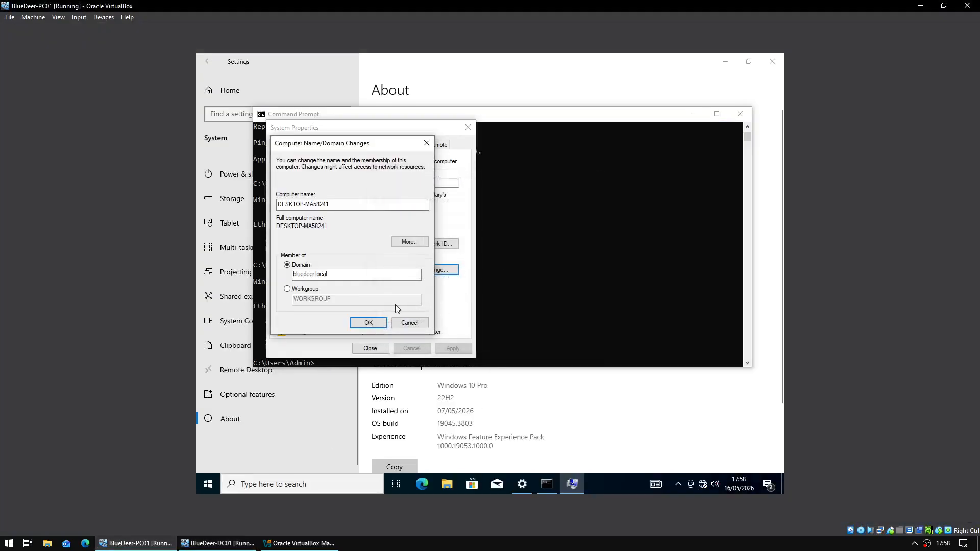
pyautogui.click(368, 322)
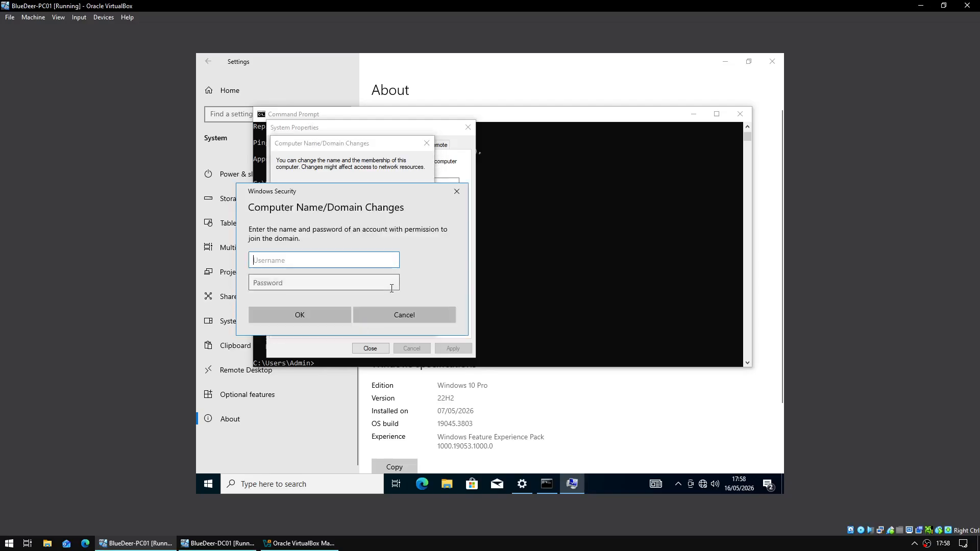
pyautogui.write('Administrator')
pyautogui.click(393, 287)
pyautogui.write('**********')
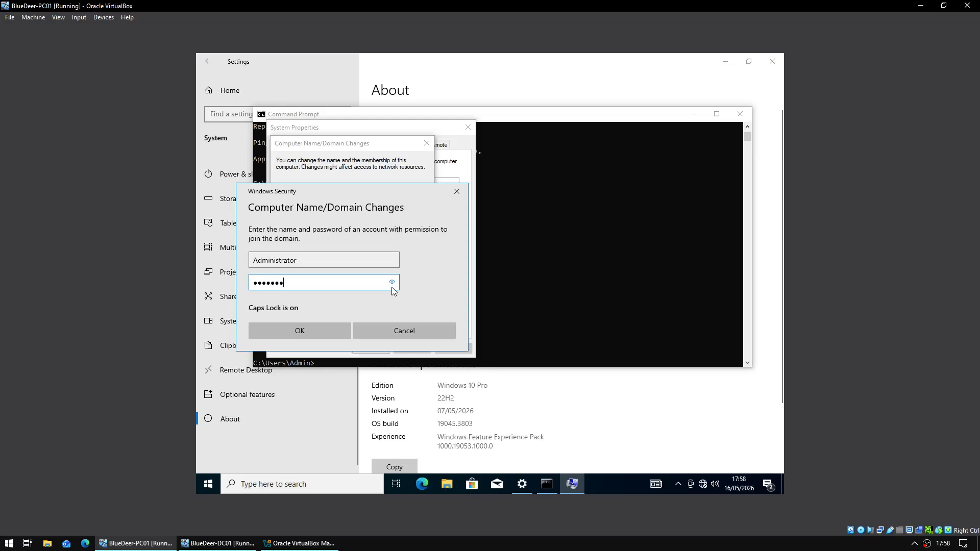
pyautogui.press('Return')
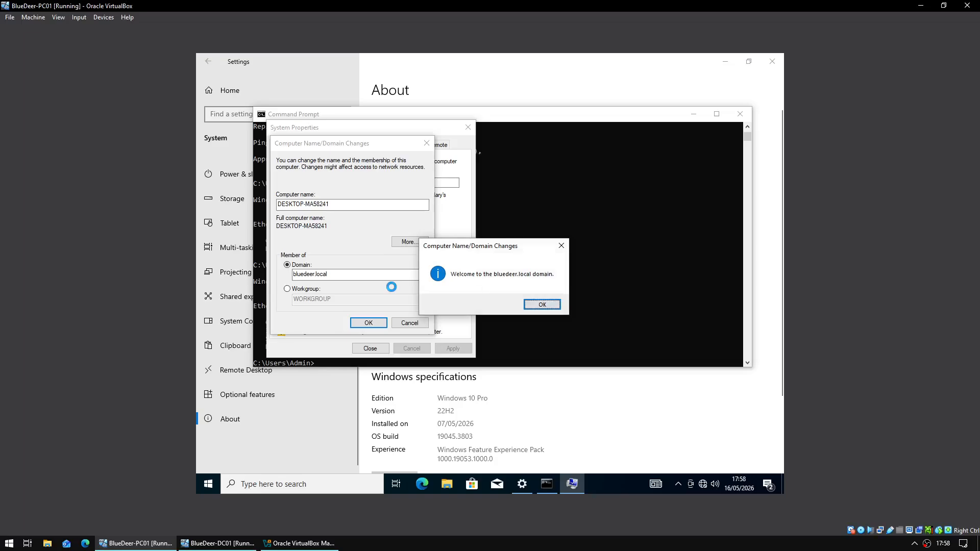
# - Acknowledge the domain welcome and restart notices, then restart PC01 now
pyautogui.press('Return')
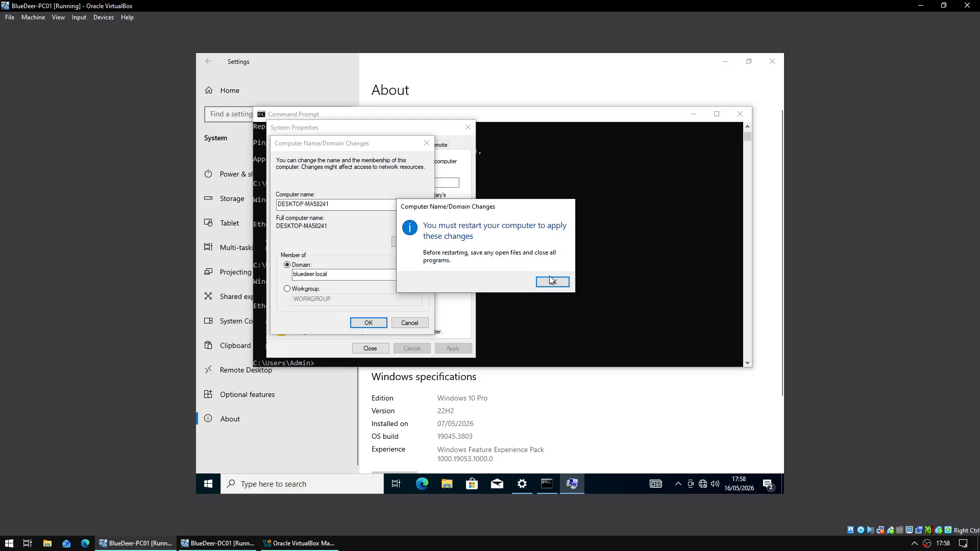
pyautogui.click(549, 280)
pyautogui.click(380, 351)
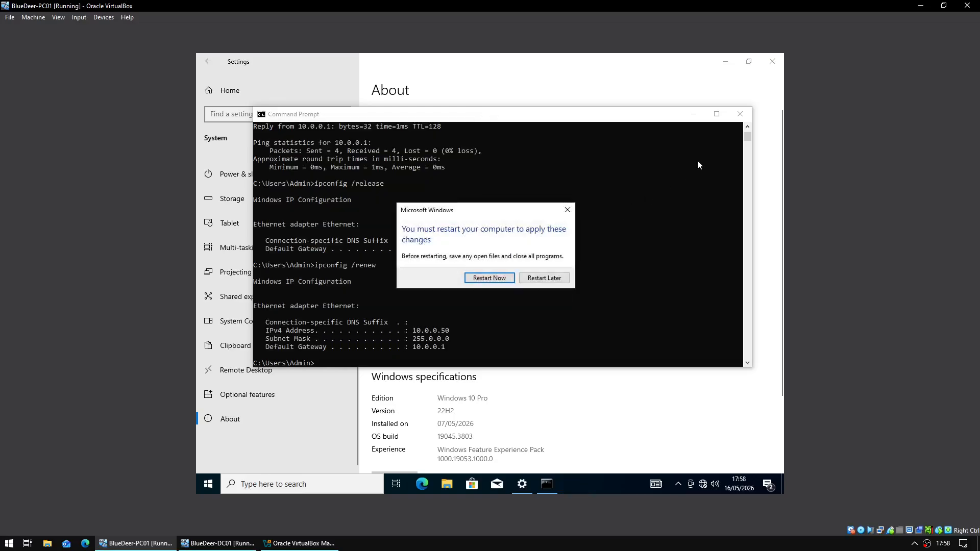
pyautogui.click(485, 279)
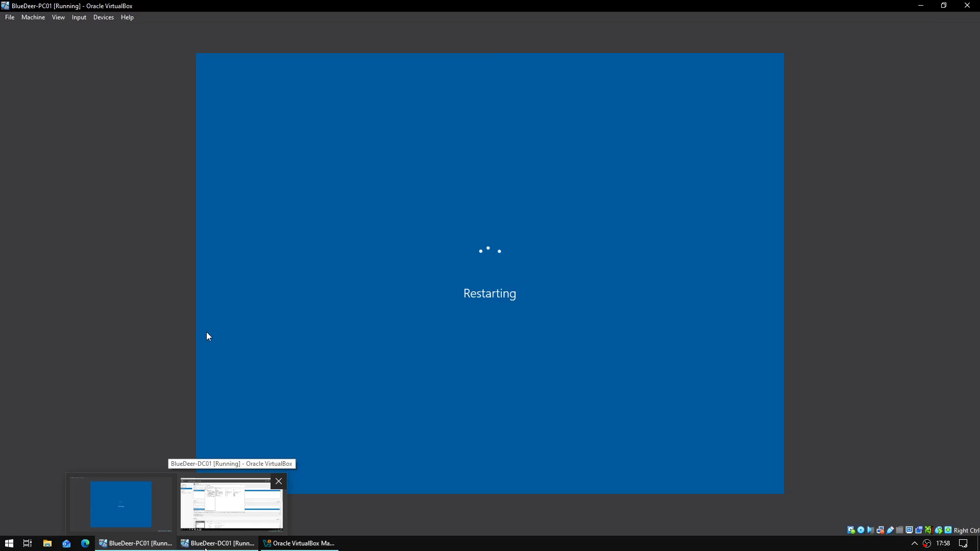
pyautogui.click(205, 548)
# - Close DNS Manager and Server Manager, then launch Active Directory Users and Computers
pyautogui.click(603, 92)
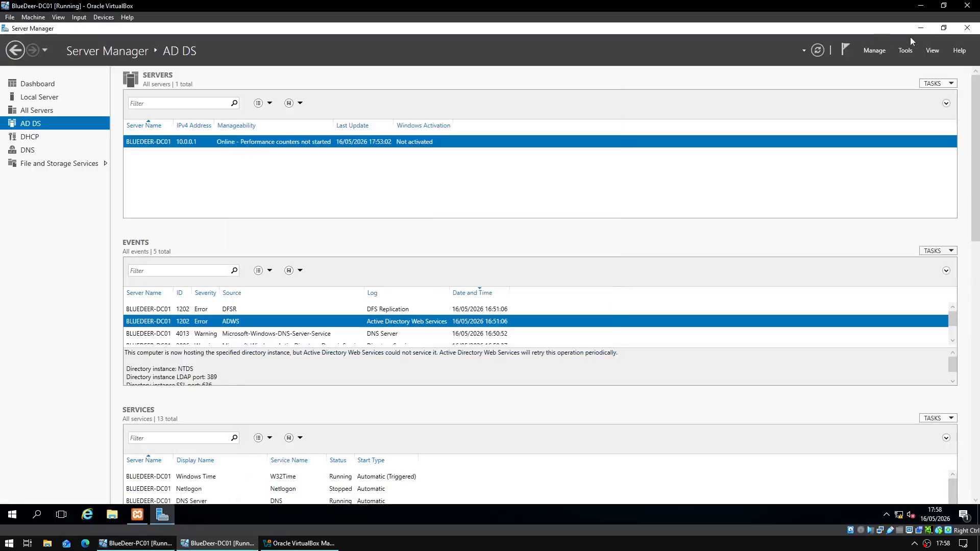
pyautogui.click(967, 28)
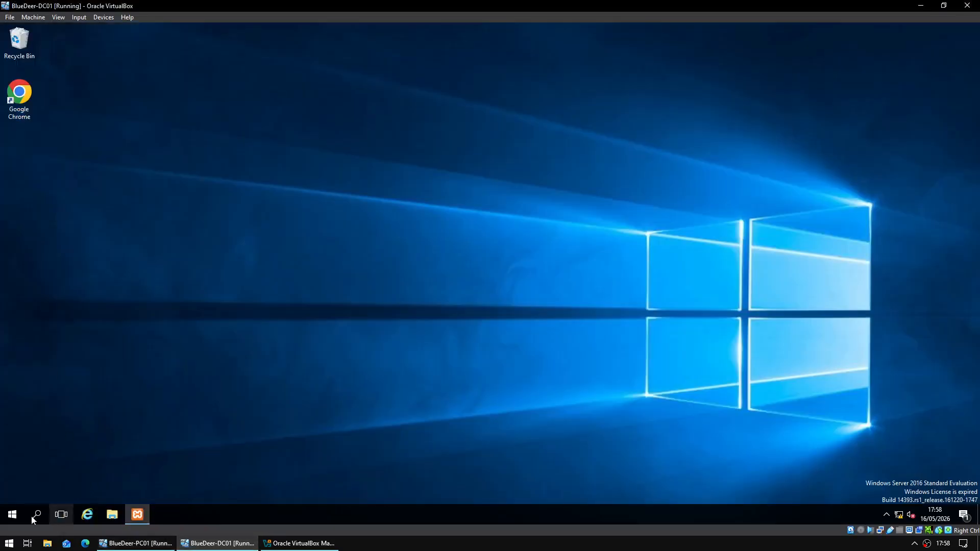
pyautogui.click(12, 515)
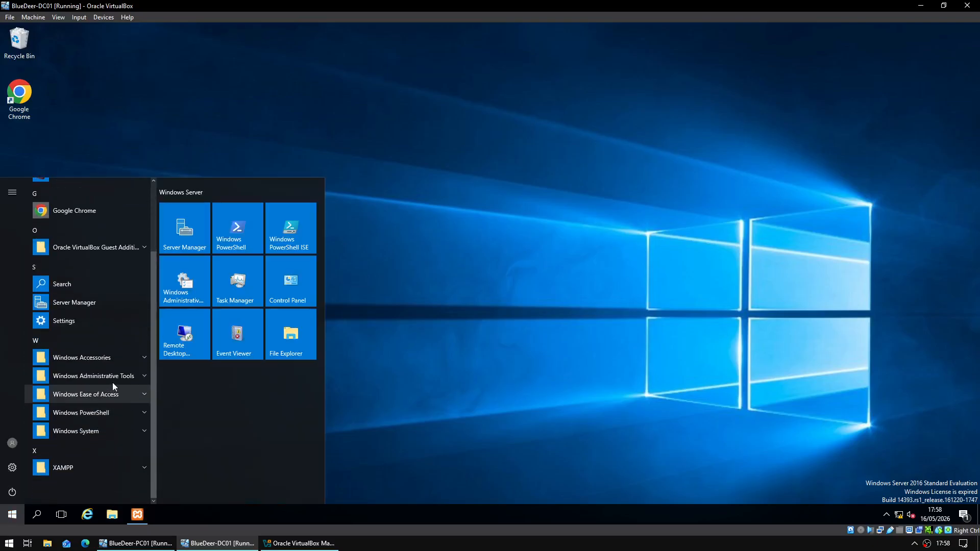
pyautogui.click(114, 380)
pyautogui.scroll(-1, 124, 382)
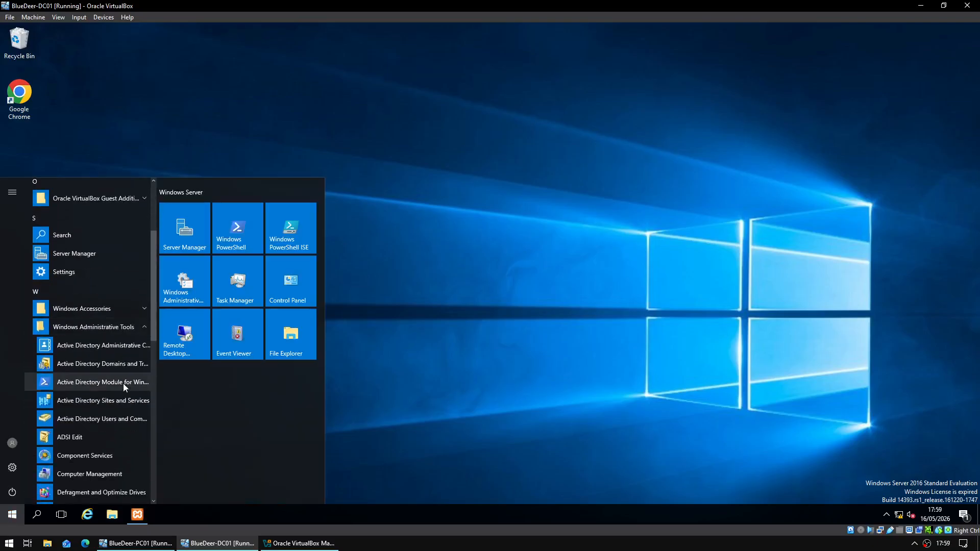
pyautogui.scroll(-1, 102, 380)
pyautogui.click(78, 372)
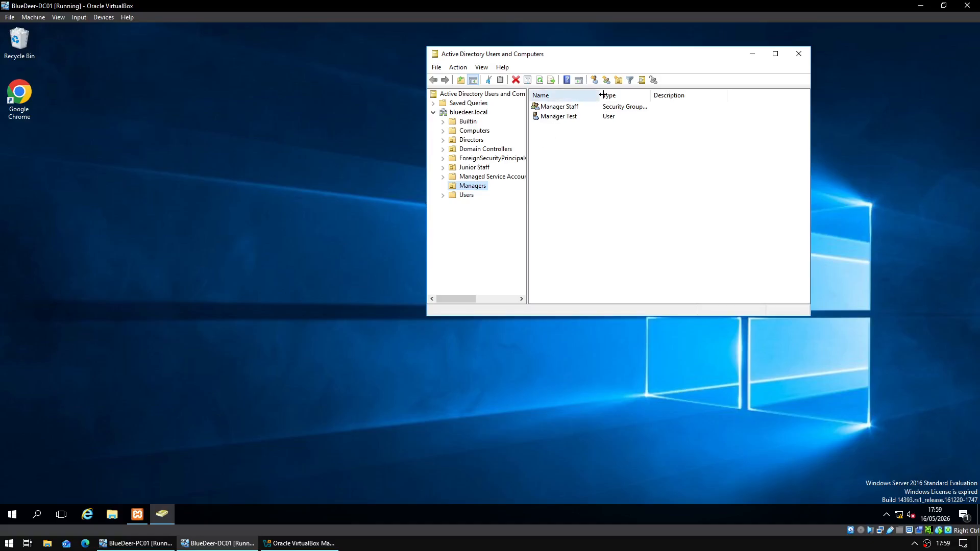
# - Confirm Manager Test is in the Manager Staff group's members and check its Account tab
pyautogui.moveTo(602, 95); pyautogui.dragTo(687, 95)
pyautogui.doubleClick(563, 109)
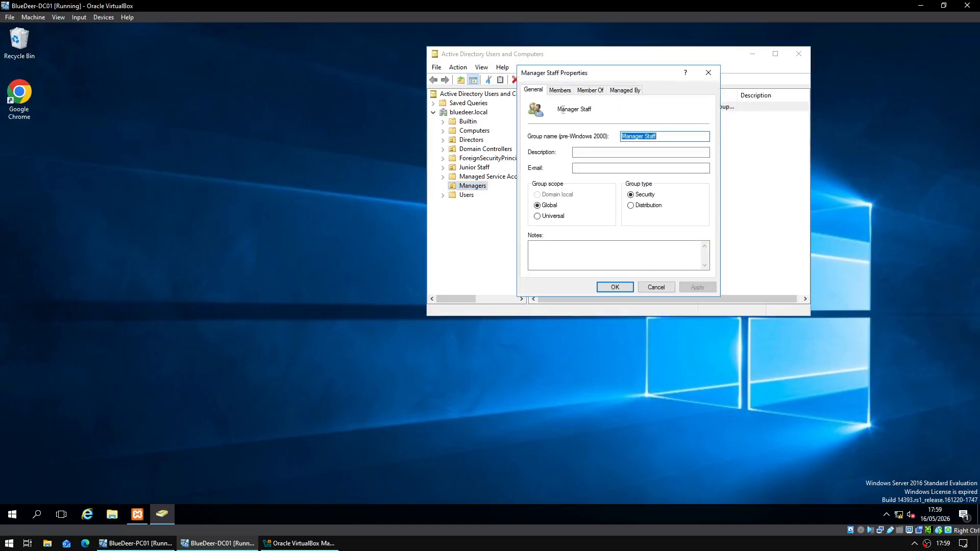
pyautogui.click(551, 90)
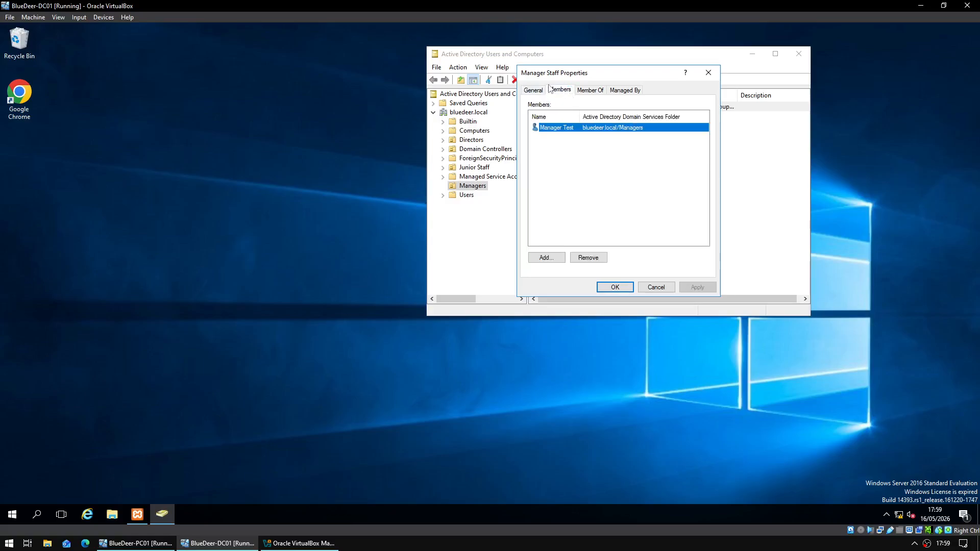
pyautogui.click(534, 90)
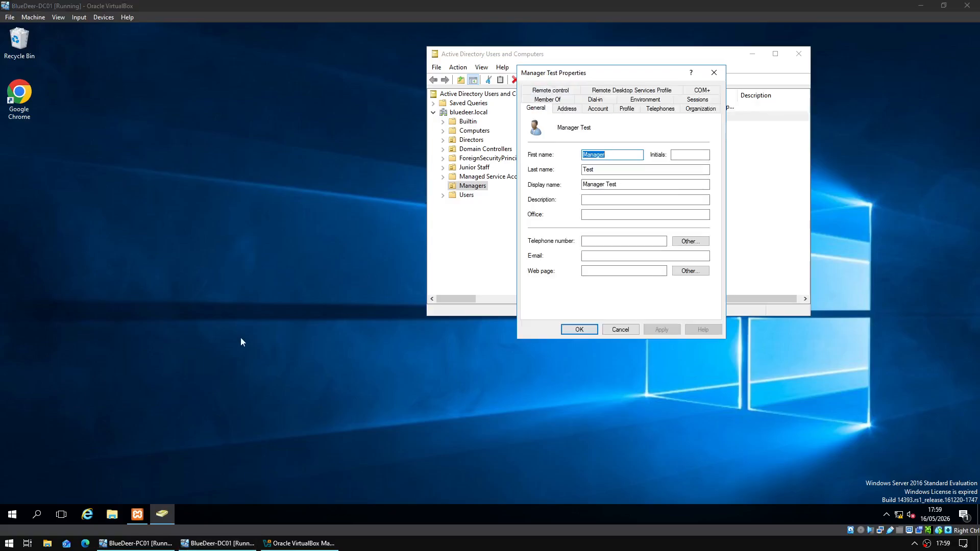
pyautogui.click(594, 110)
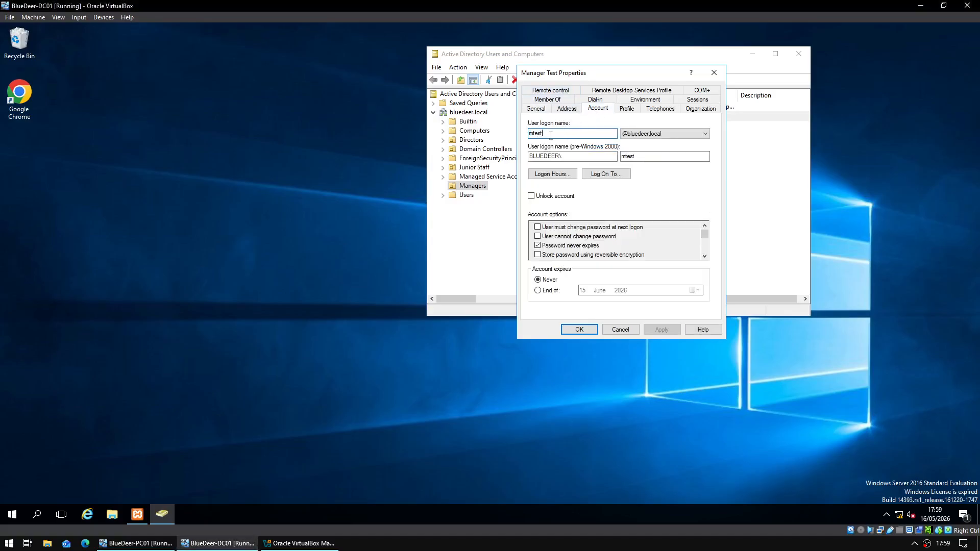
pyautogui.click(573, 333)
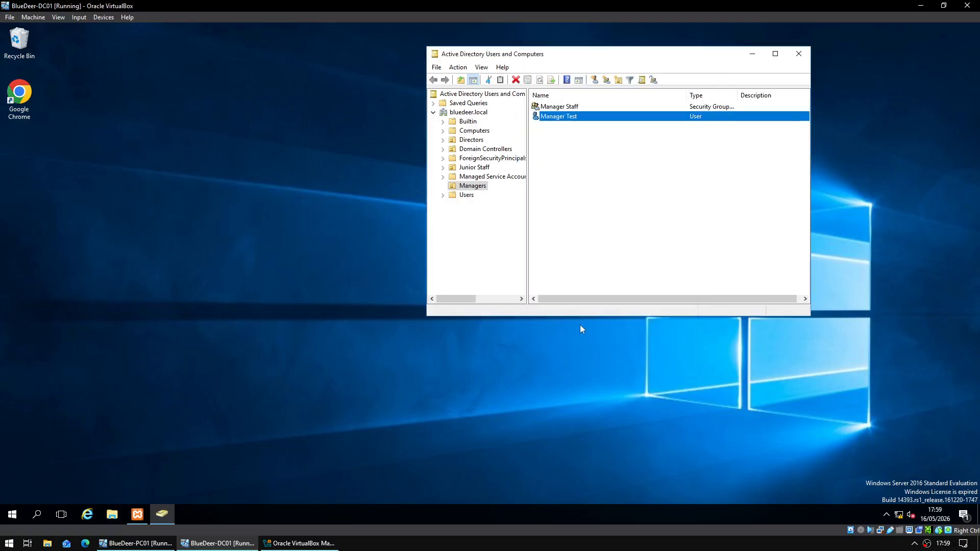
pyautogui.click(135, 543)
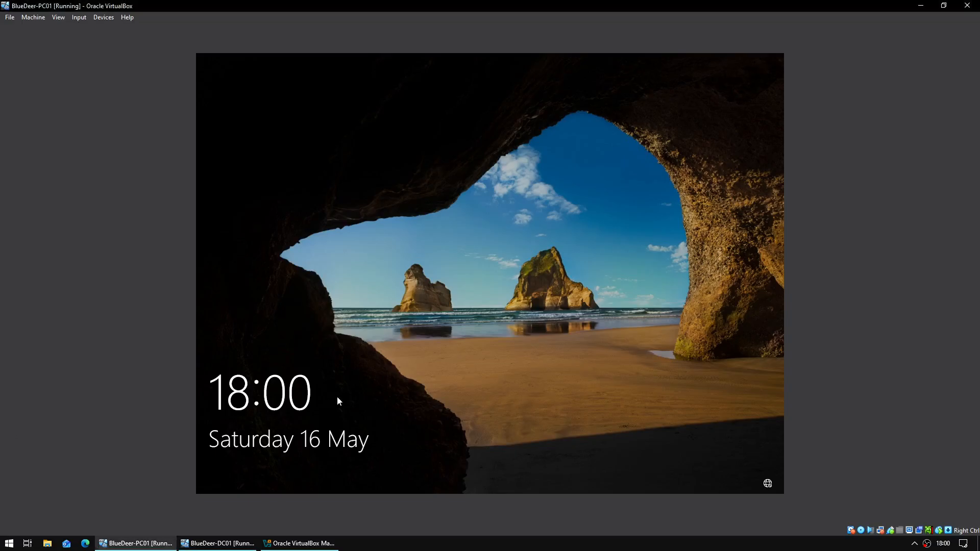
# - Sign in to PC01 as Other user mtest with the account's password
pyautogui.click(339, 402)
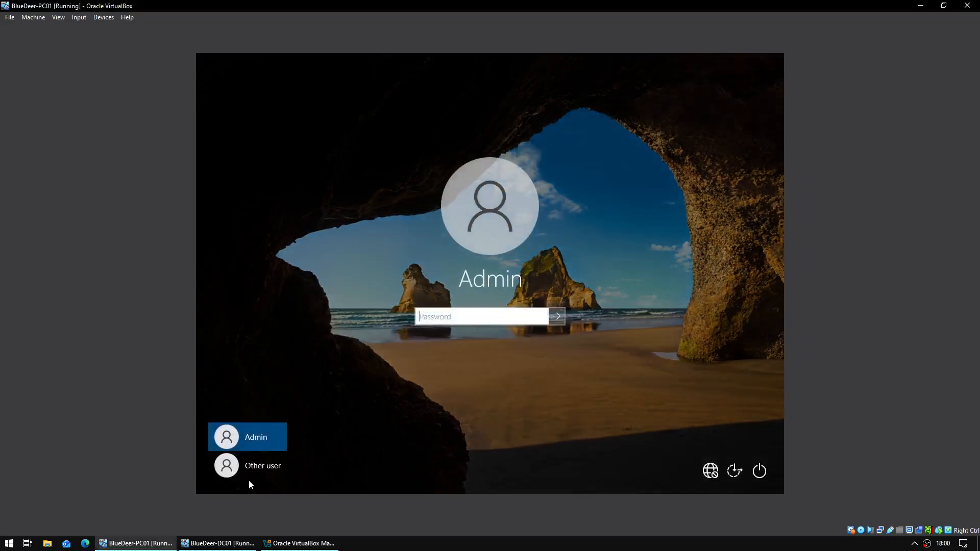
pyautogui.click(254, 471)
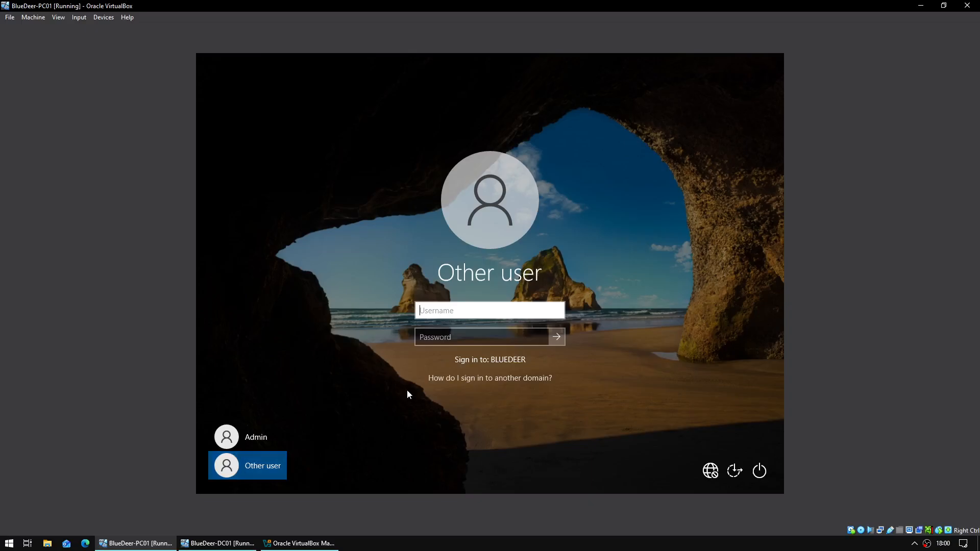
pyautogui.write('mtest')
pyautogui.press('Tab')
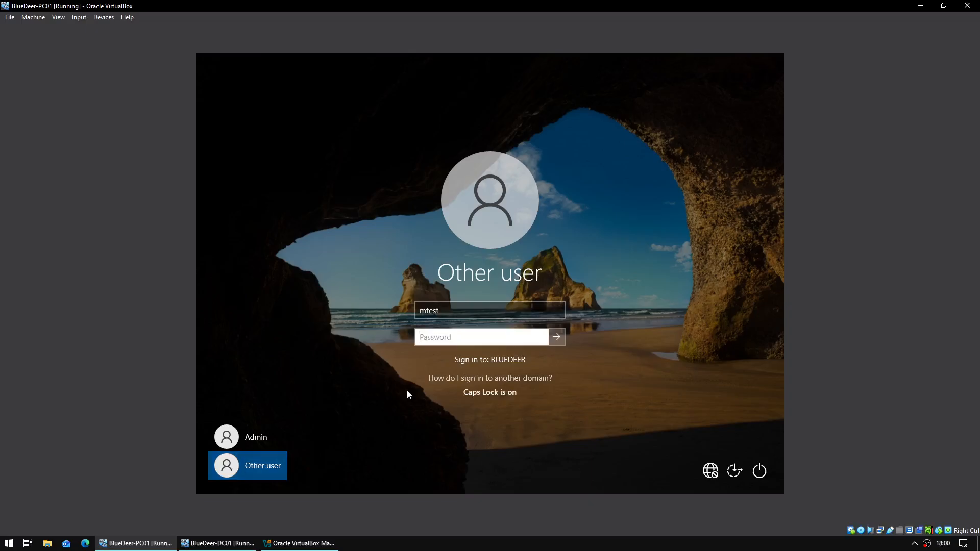
pyautogui.write('••••••••••••••')
pyautogui.press('Return')
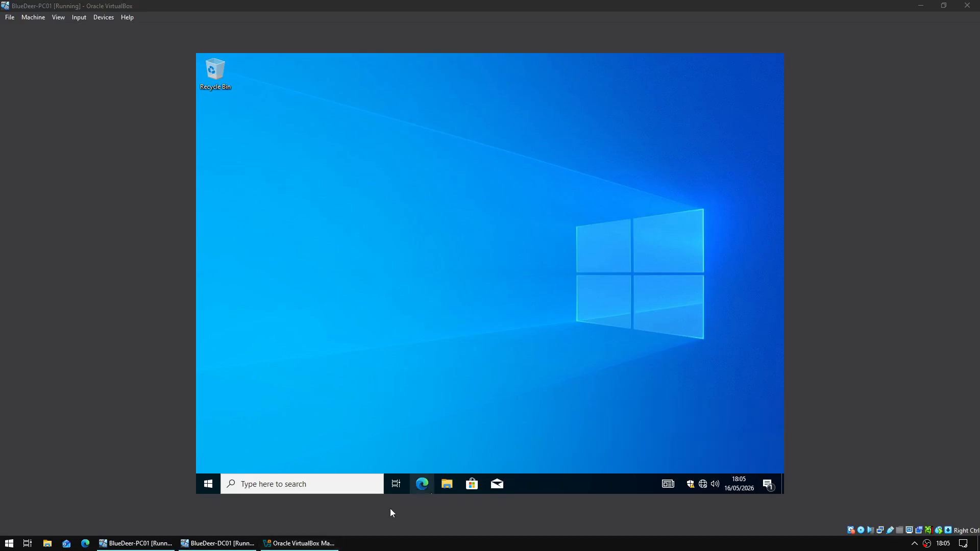
# - Open File Explorer's This PC view showing mapped drives G, M and P
pyautogui.click(450, 488)
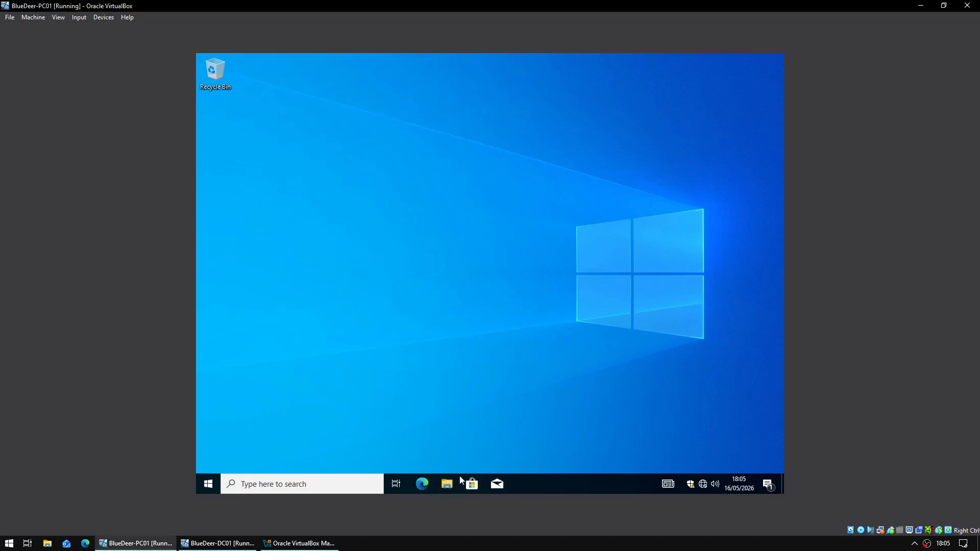
pyautogui.click(447, 484)
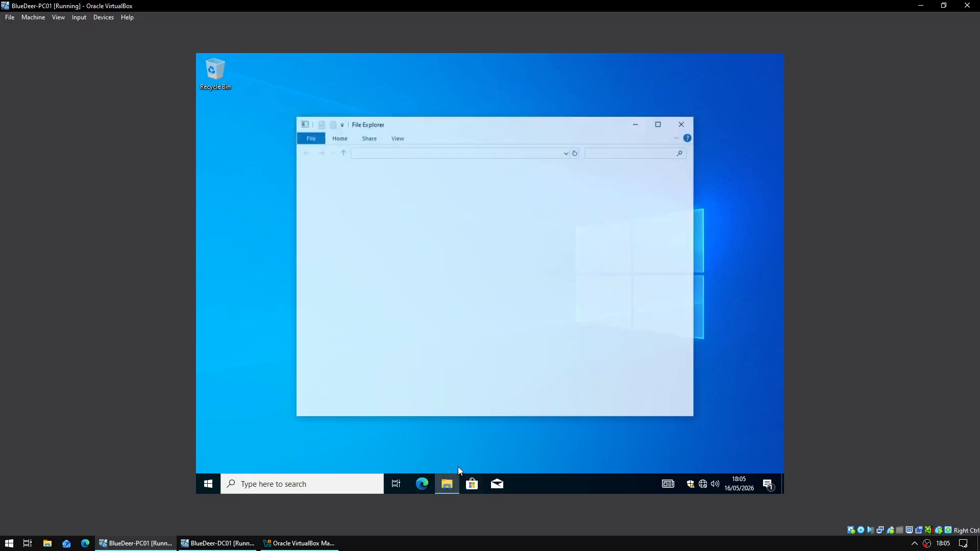
pyautogui.click(344, 267)
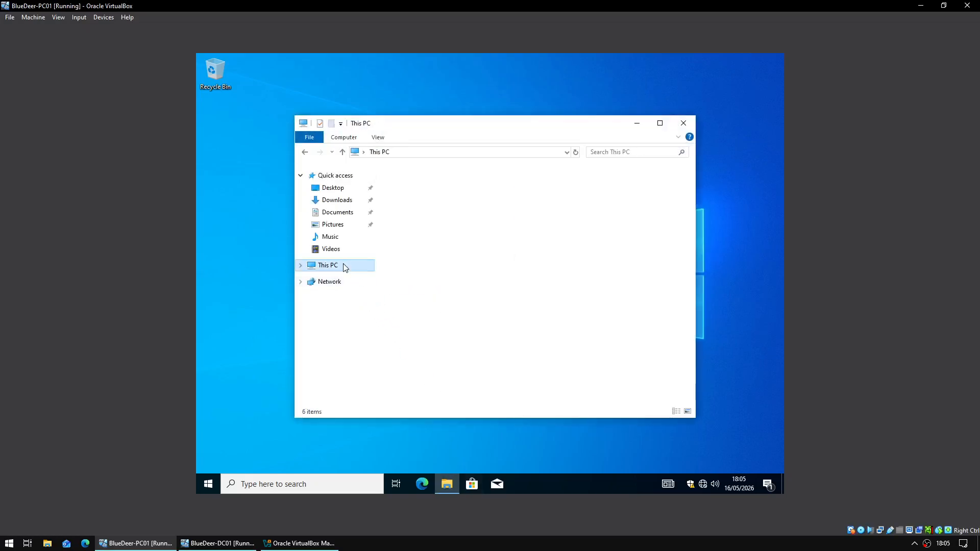
pyautogui.click(479, 370)
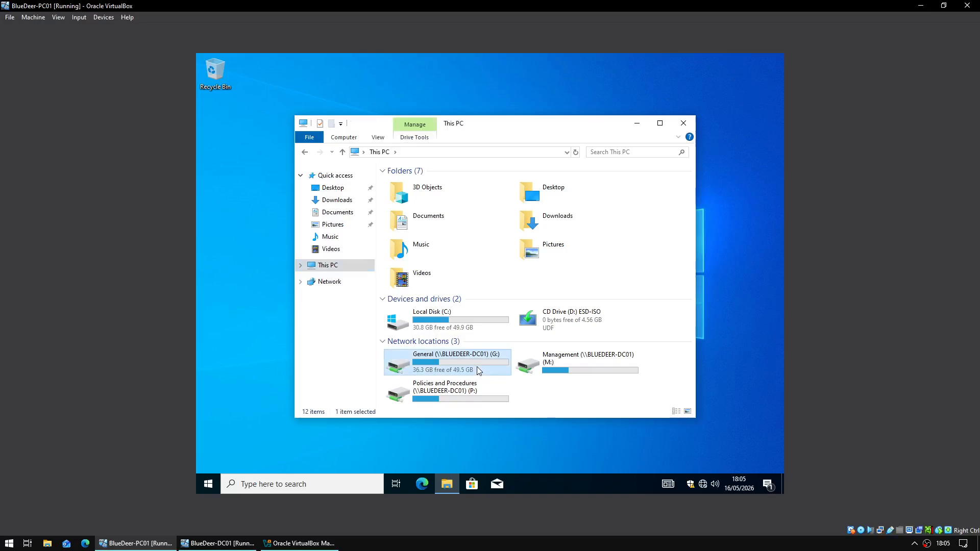
pyautogui.click(553, 363)
pyautogui.click(465, 389)
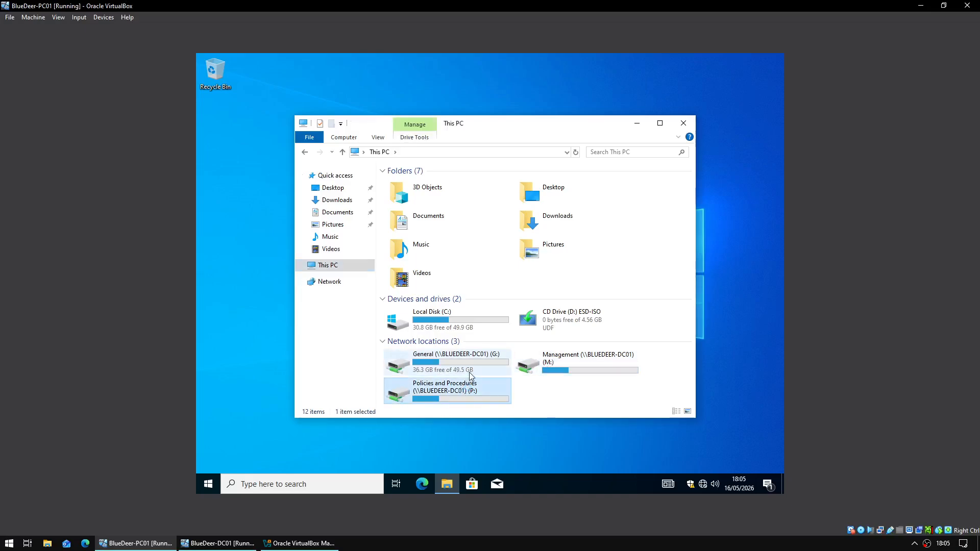
# - Try creating a new folder on the General (G:) drive; access is denied
pyautogui.doubleClick(471, 376)
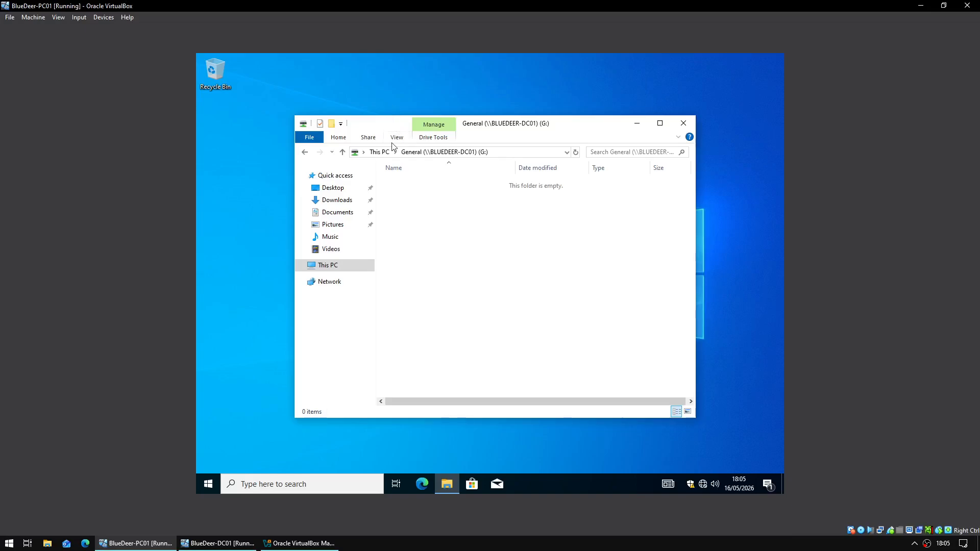
pyautogui.rightClick(427, 204)
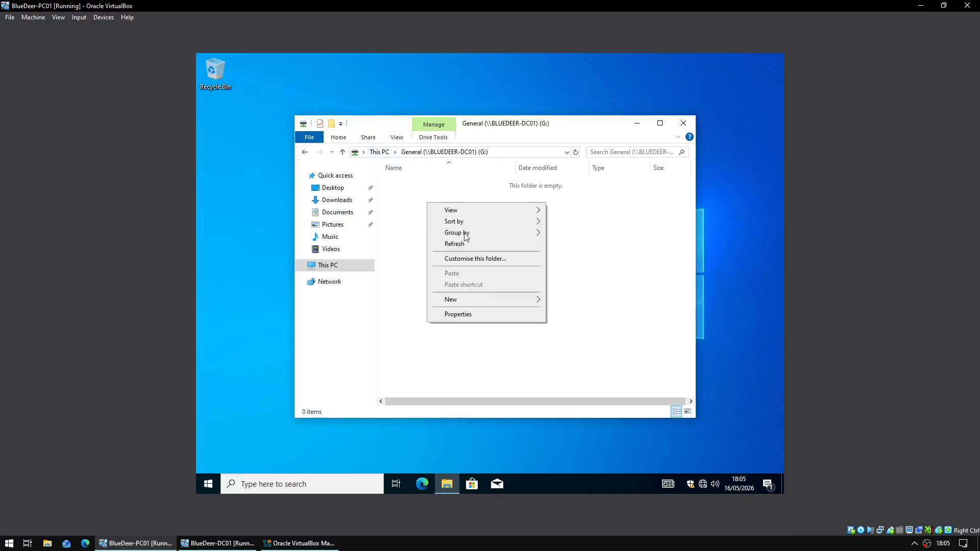
pyautogui.click(556, 300)
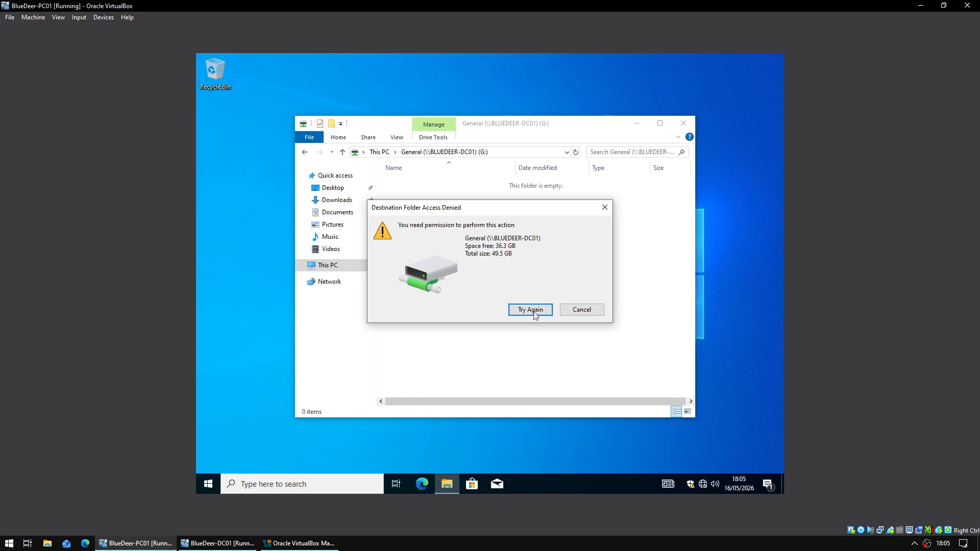
pyautogui.click(541, 315)
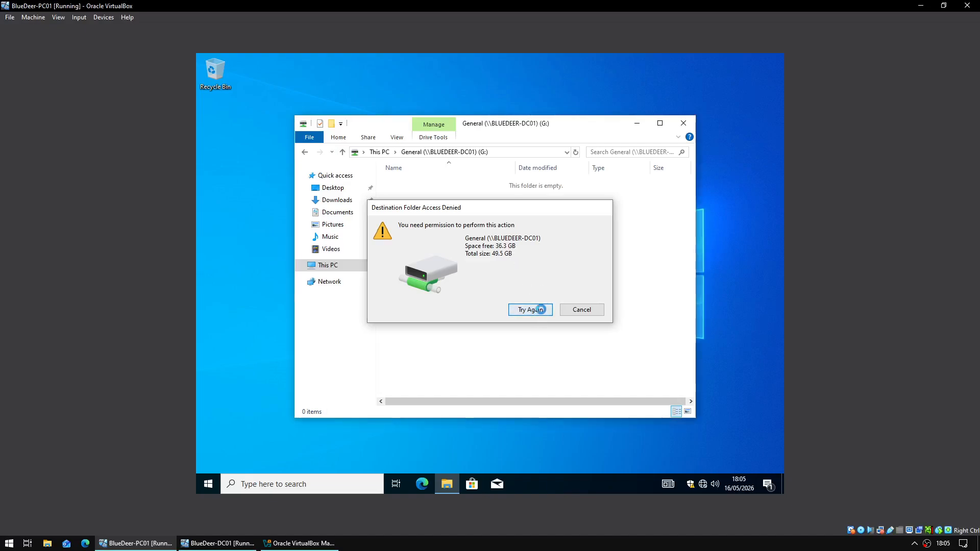
pyautogui.click(585, 312)
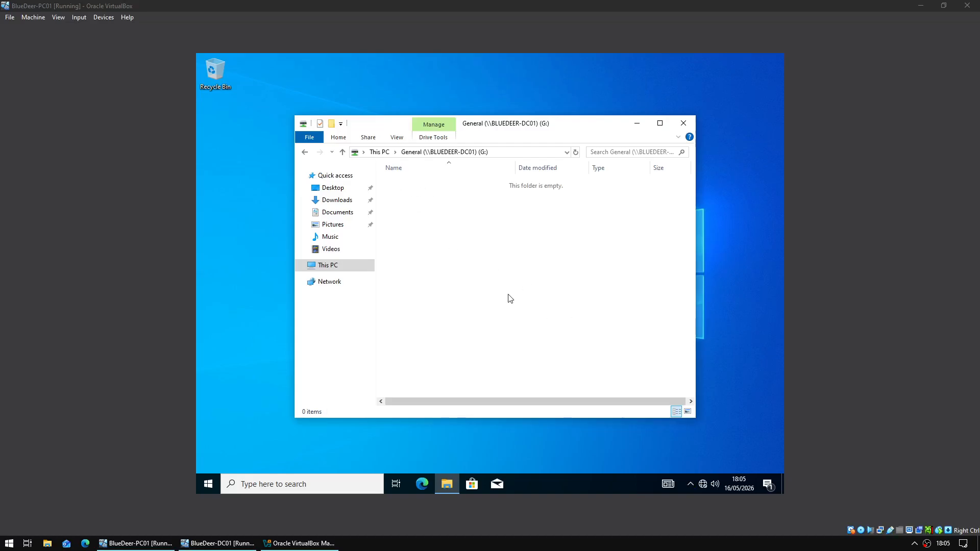
pyautogui.click(378, 153)
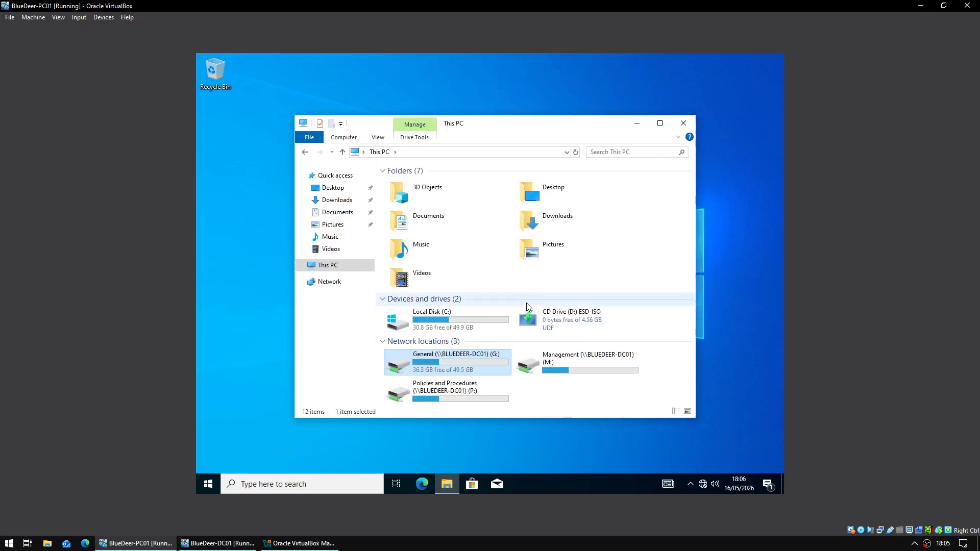
# - Try creating a new folder on the Policies and Procedures (P:) drive; access is denied
pyautogui.doubleClick(463, 393)
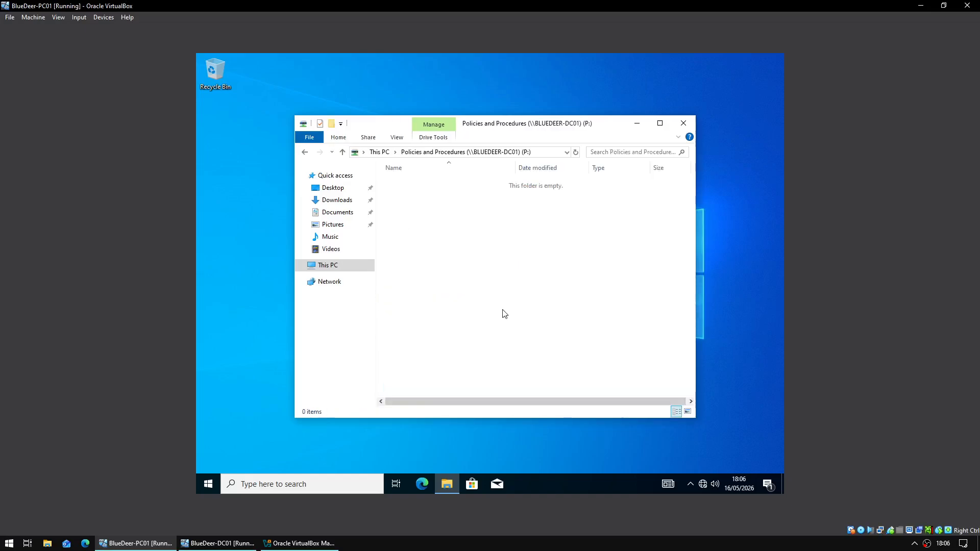
pyautogui.rightClick(503, 310)
pyautogui.moveTo(549, 406)
pyautogui.click(638, 411)
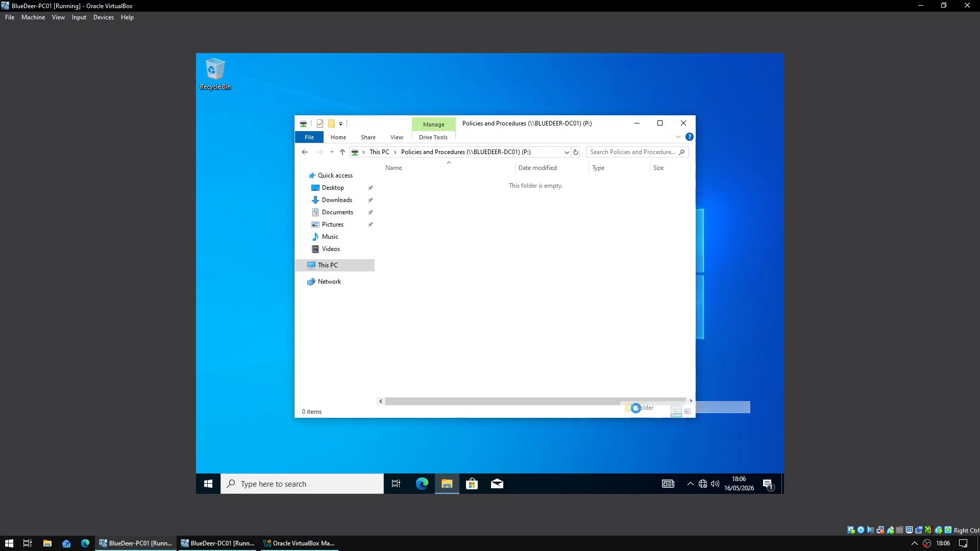
pyautogui.click(575, 315)
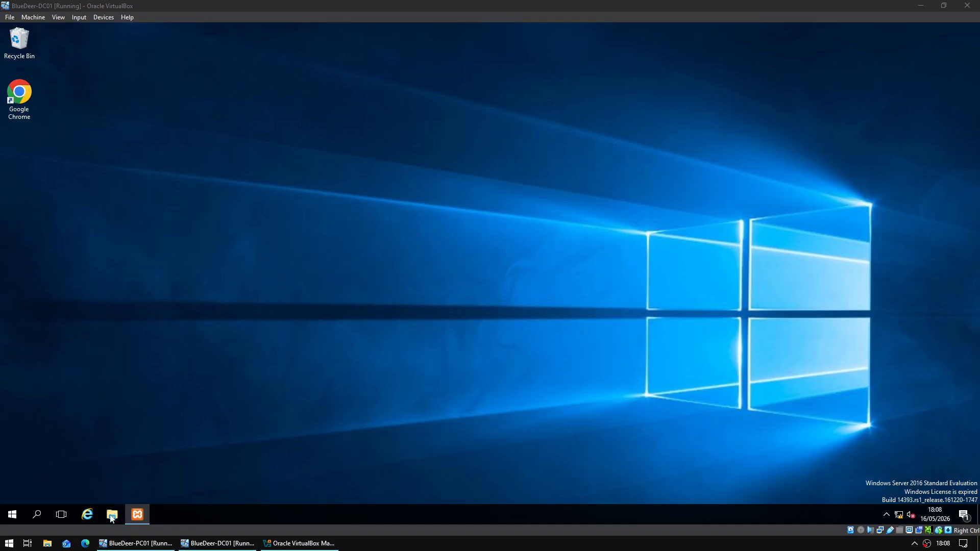
# - On DC01, browse in File Explorer to C:\Shares and select the General folder
pyautogui.click(111, 519)
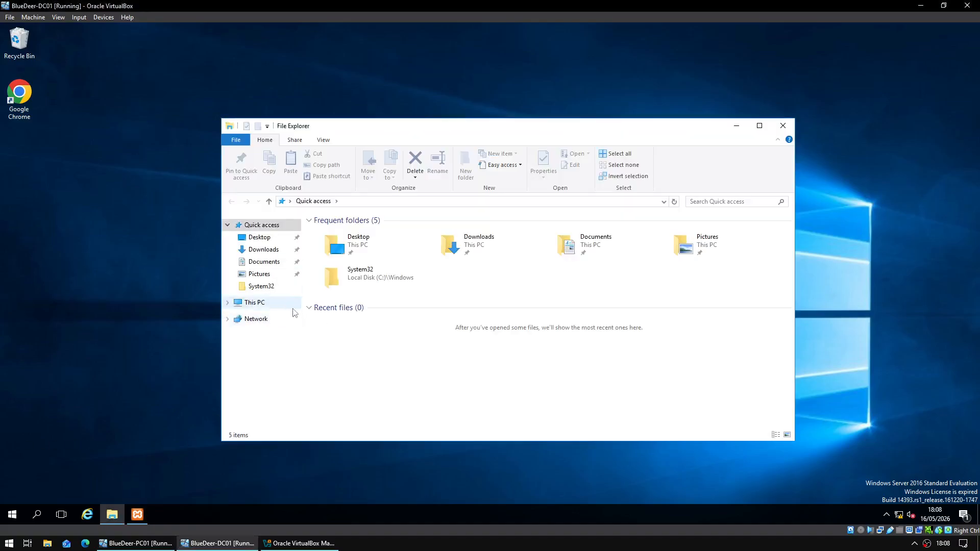
pyautogui.click(293, 306)
pyautogui.doubleClick(387, 308)
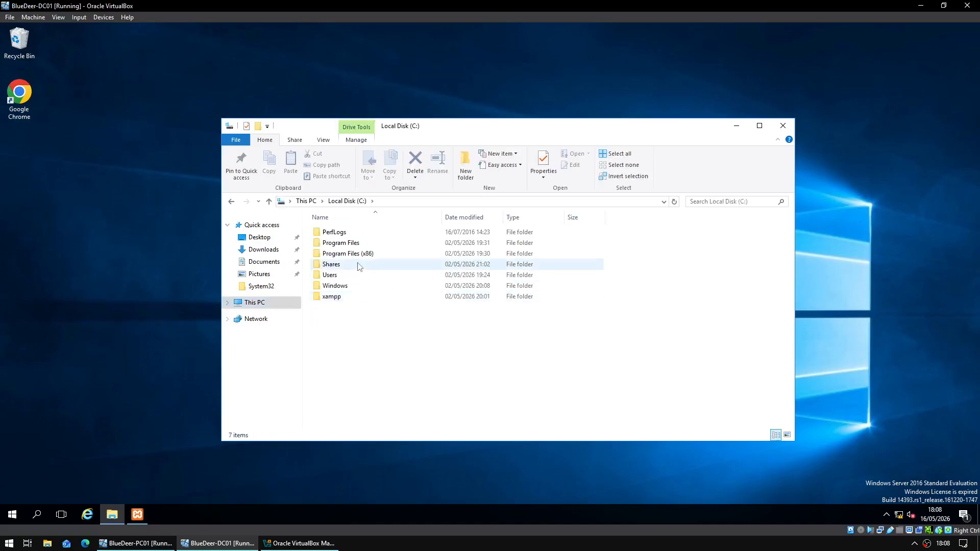
pyautogui.doubleClick(359, 266)
pyautogui.click(352, 234)
pyautogui.rightClick(353, 237)
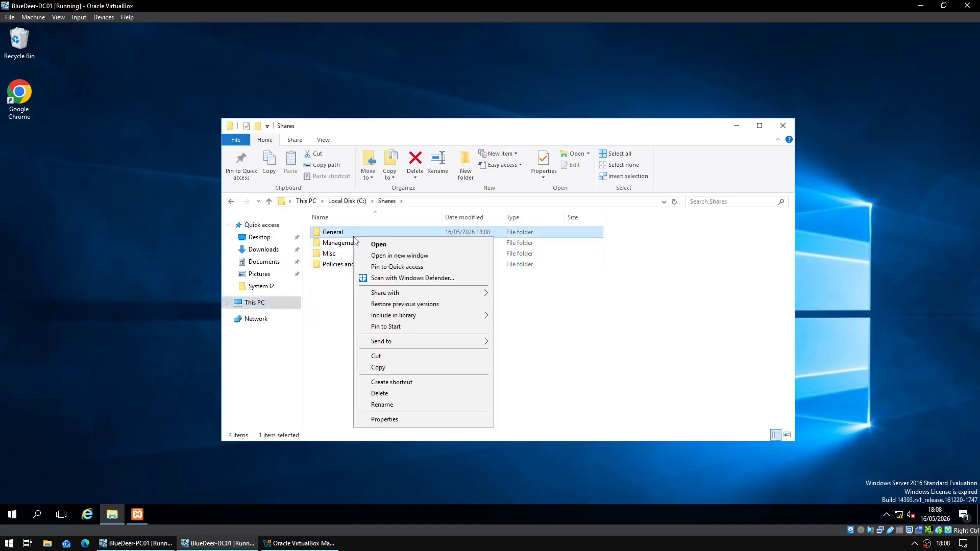
# - Open General's advanced security settings and review the Junior, Manager and Director Staff entries
pyautogui.click(417, 419)
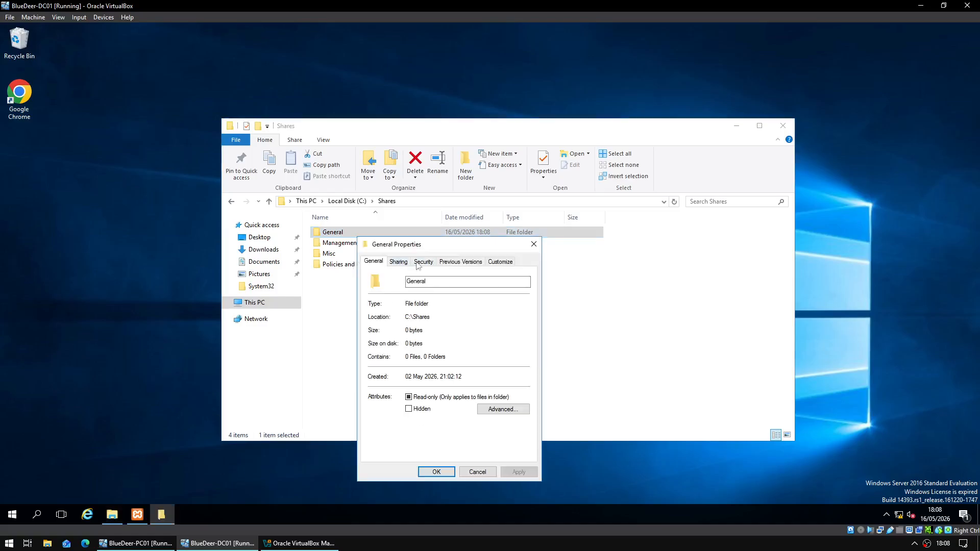
pyautogui.click(419, 262)
pyautogui.click(507, 433)
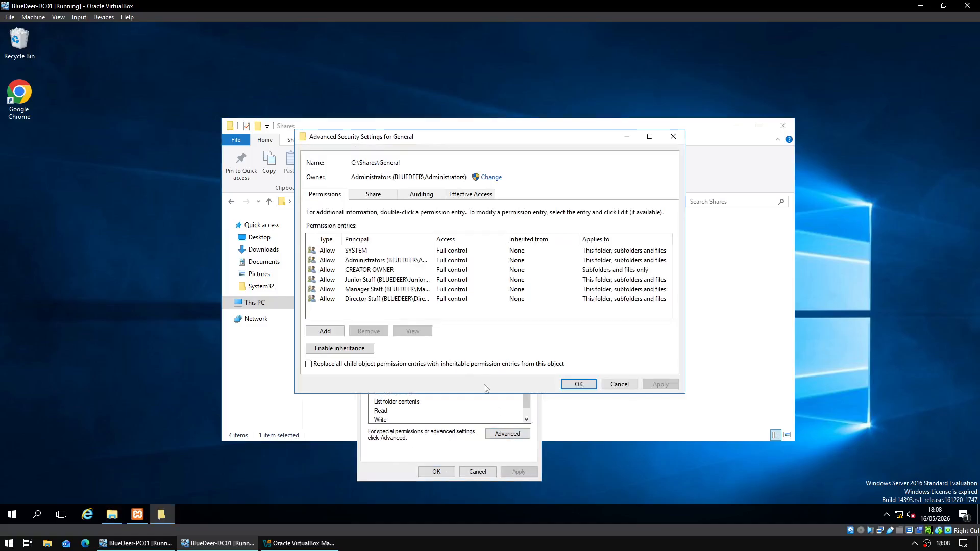
pyautogui.click(431, 281)
pyautogui.click(431, 290)
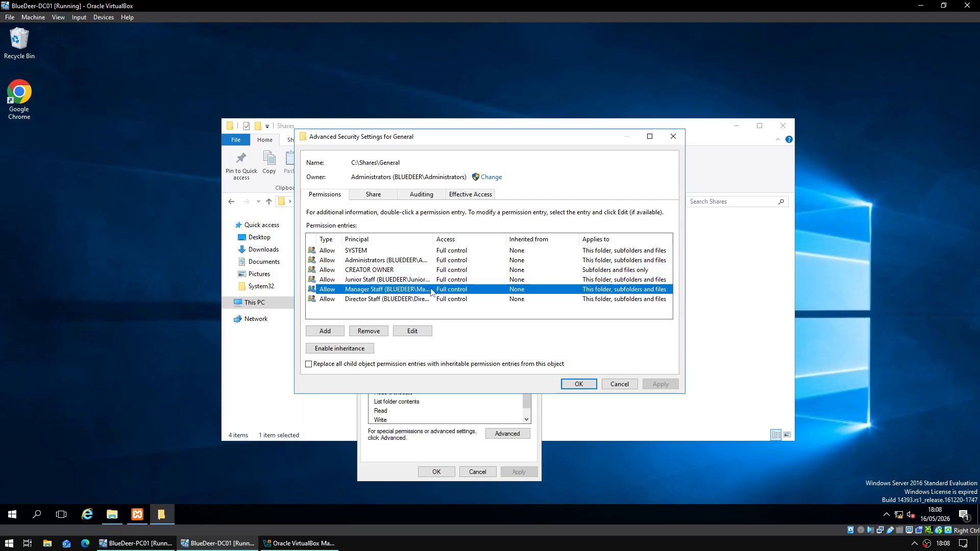
pyautogui.click(431, 299)
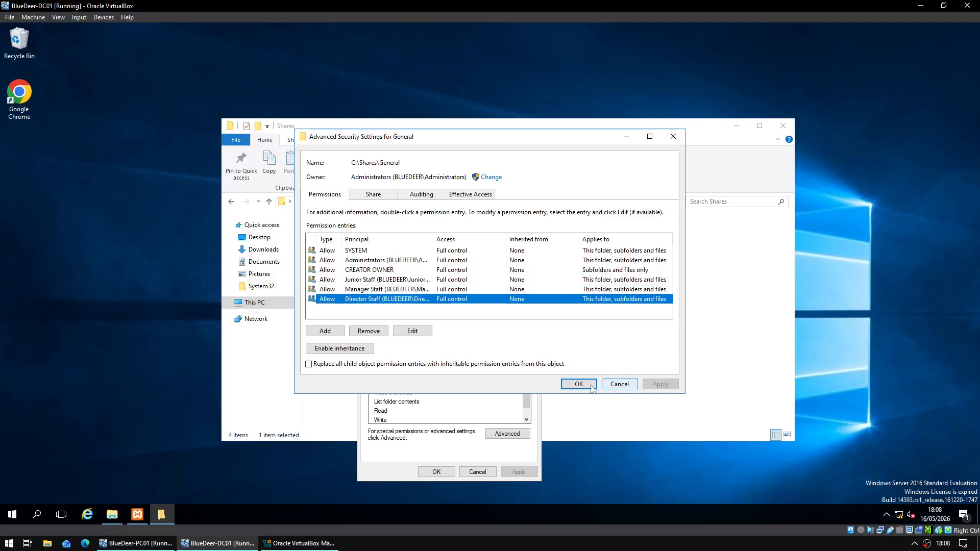
# - Open General's share permissions and grant Manager Staff Full Control
pyautogui.click(624, 384)
pyautogui.click(406, 262)
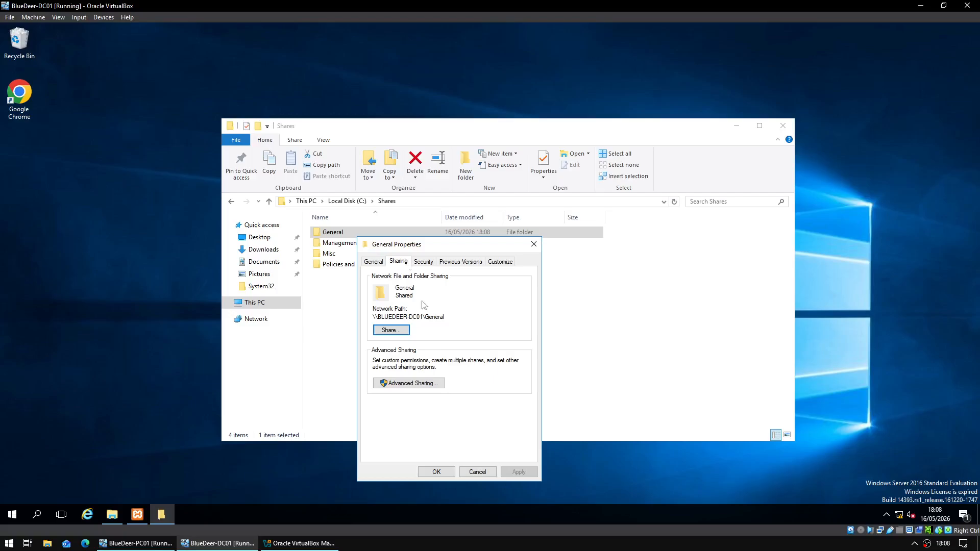
pyautogui.click(435, 383)
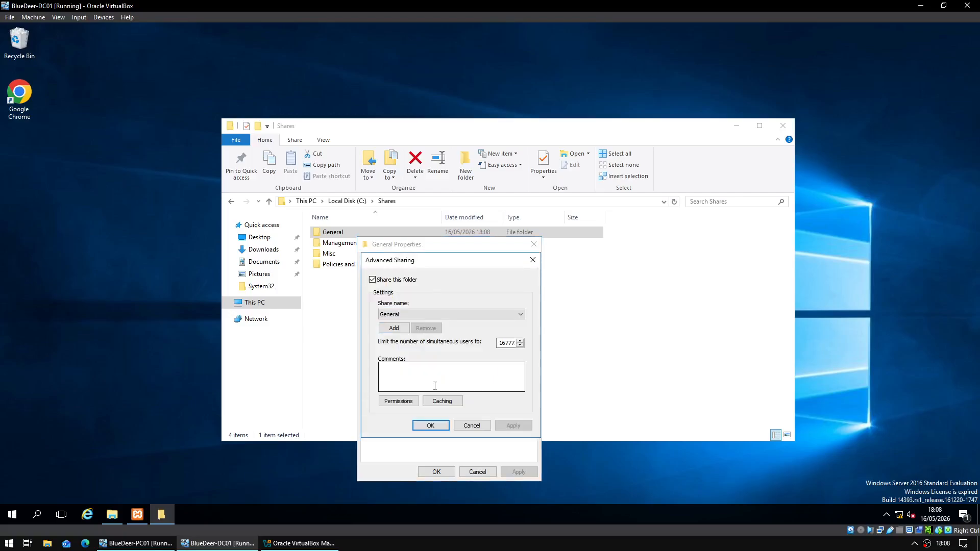
pyautogui.click(407, 402)
pyautogui.click(446, 318)
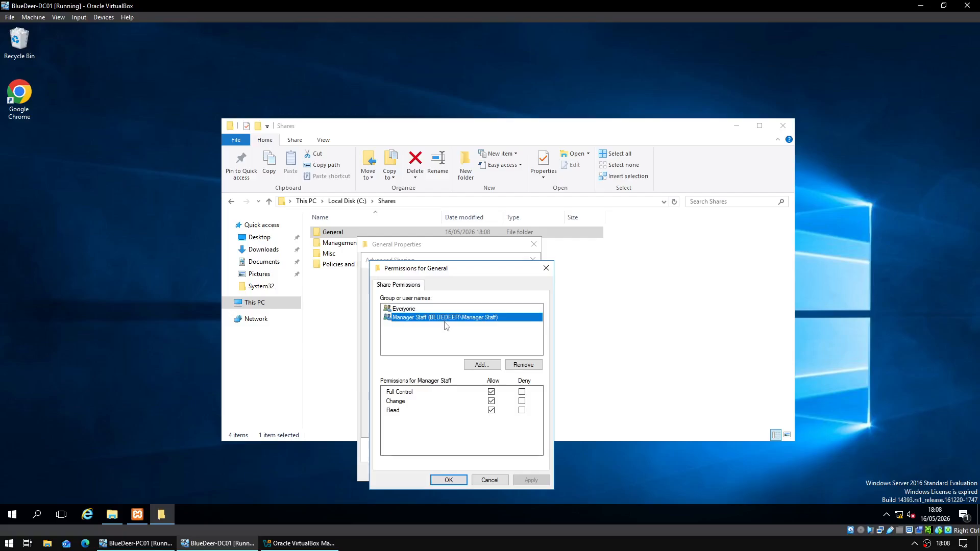
pyautogui.click(491, 393)
pyautogui.click(491, 401)
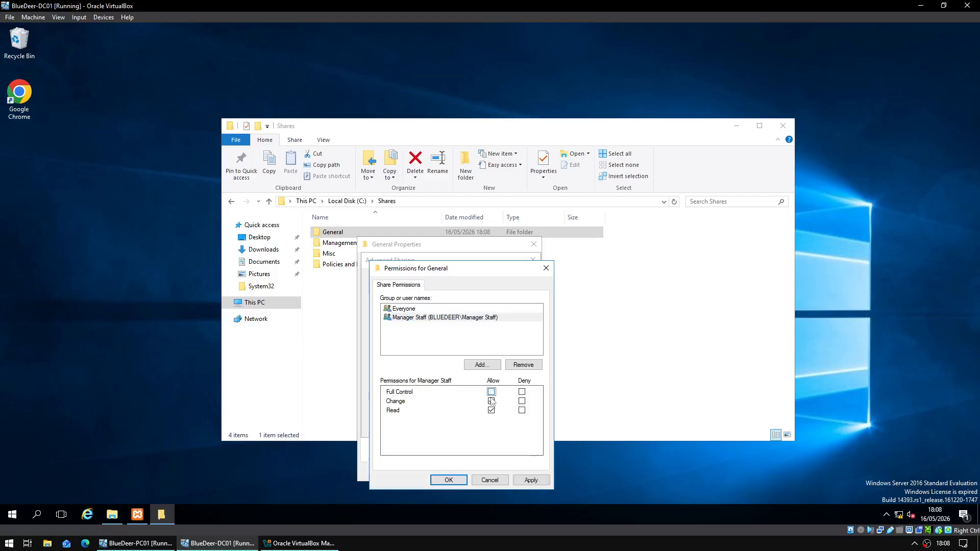
# - Add the Director Staff and Junior Staff groups to the General share permissions
pyautogui.click(492, 365)
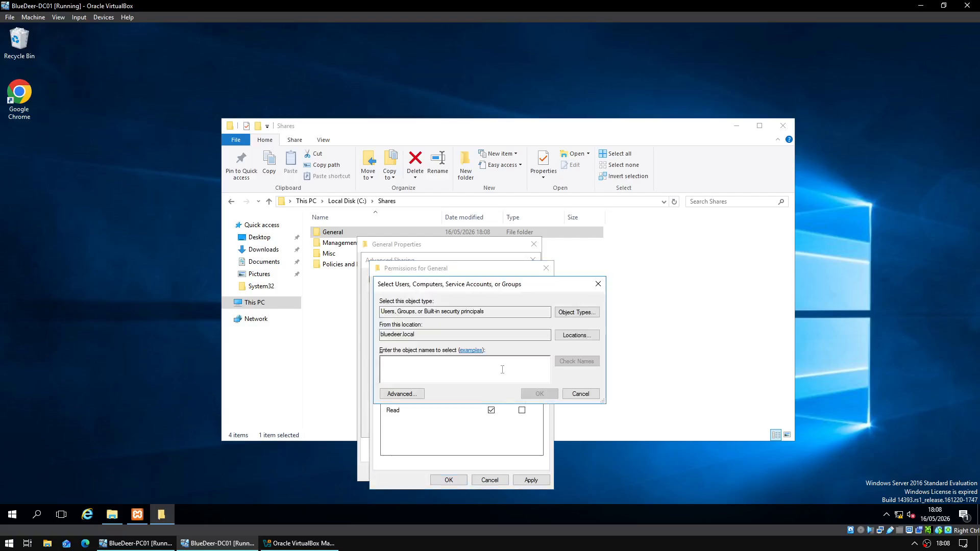
pyautogui.write('Director Staff')
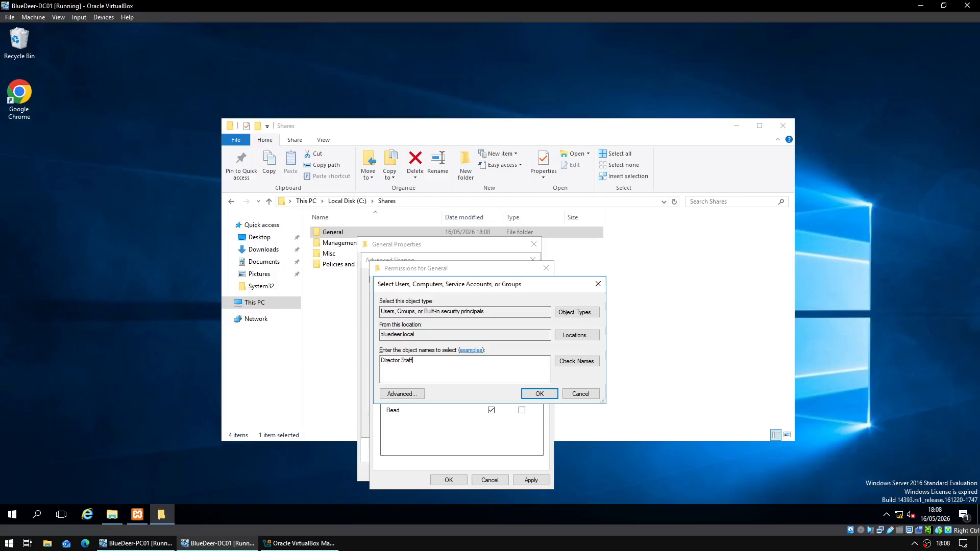
pyautogui.press('Return')
pyautogui.click(482, 364)
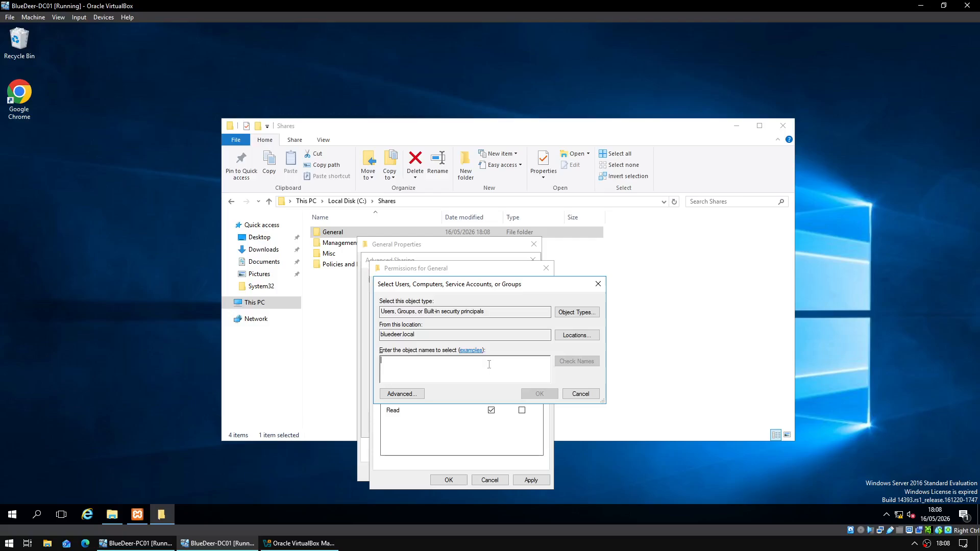
pyautogui.write('Junior Sta')
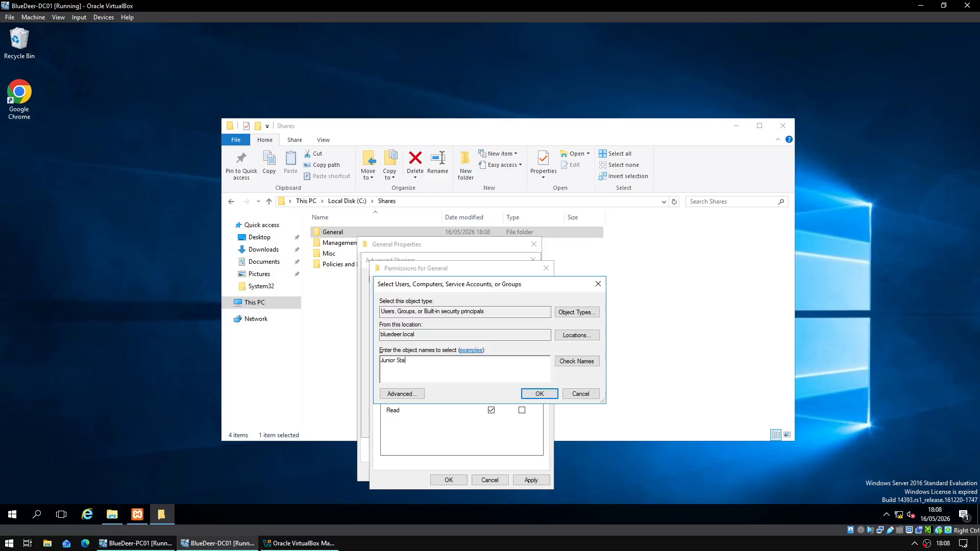
pyautogui.write('ff')
pyautogui.press('Return')
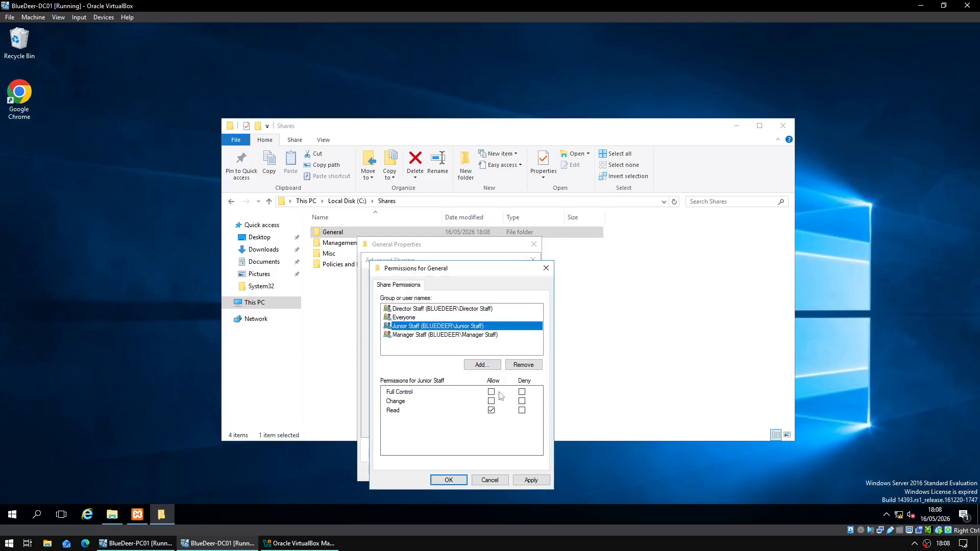
# - Give Director Staff Full Control on the General share and save the permissions
pyautogui.click(489, 317)
pyautogui.click(493, 309)
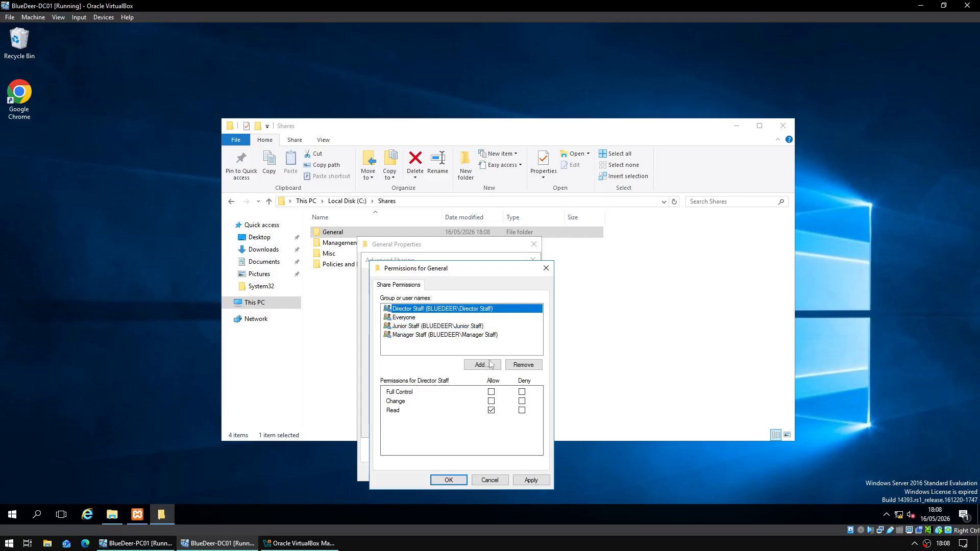
pyautogui.click(492, 392)
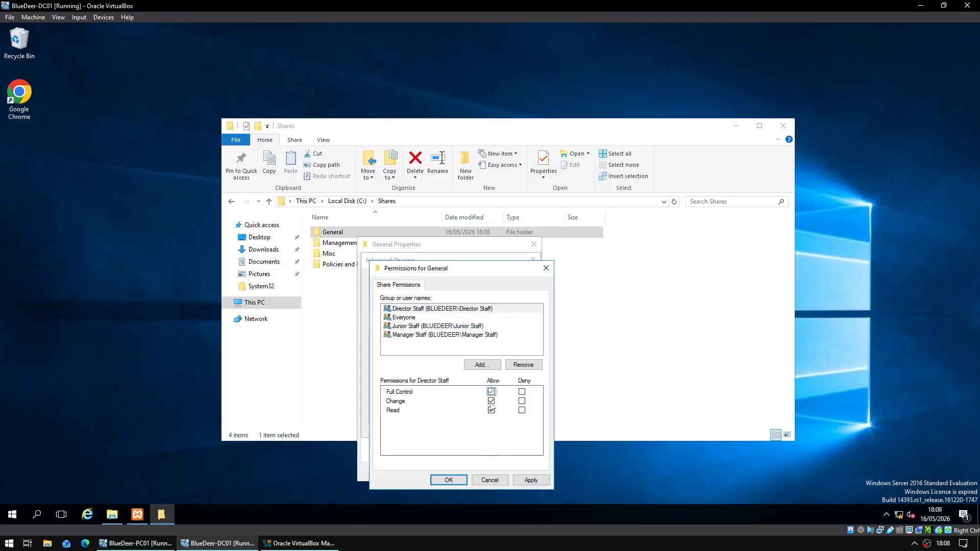
pyautogui.click(449, 480)
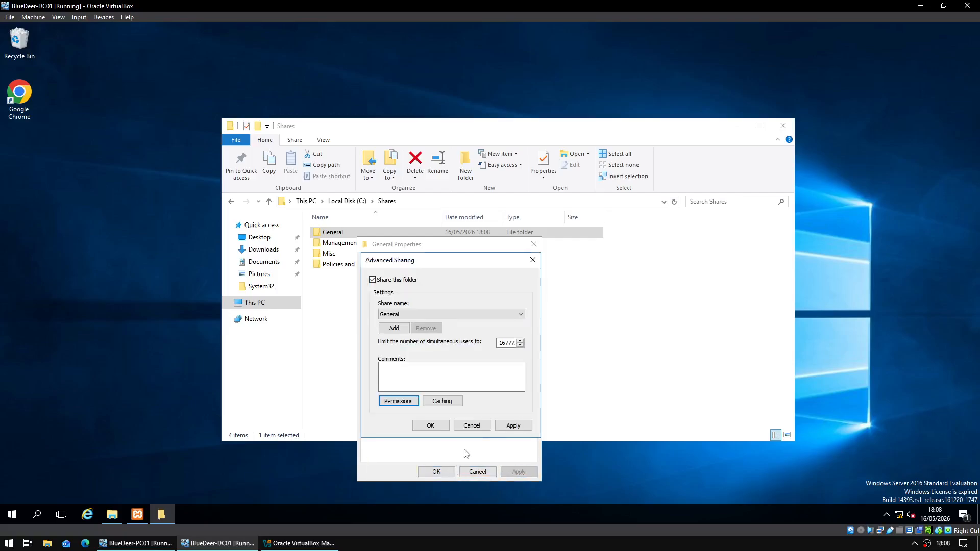
# - Confirm Advanced Sharing, then create a folder named Test on PC01's General drive
pyautogui.click(431, 425)
pyautogui.click(136, 543)
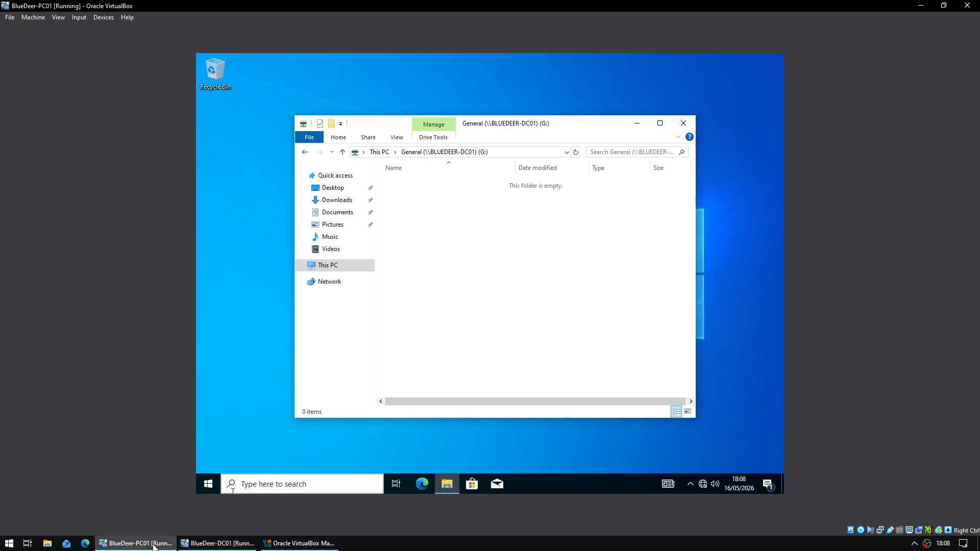
pyautogui.rightClick(464, 300)
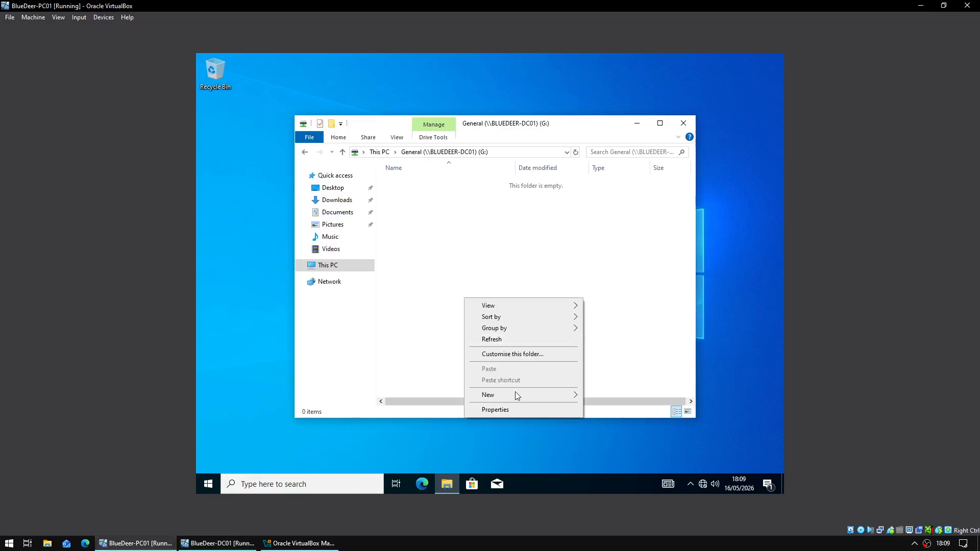
pyautogui.moveTo(551, 396)
pyautogui.click(598, 392)
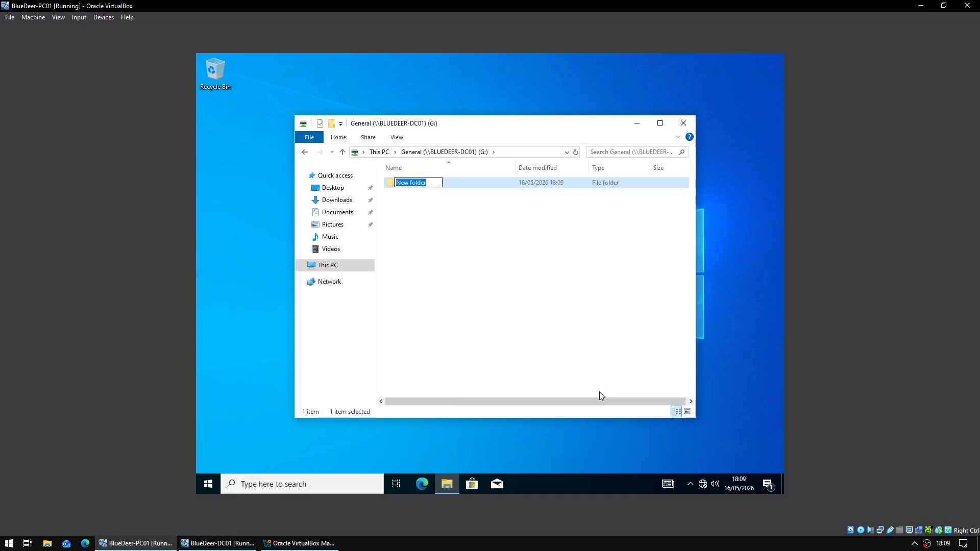
pyautogui.write('Test')
pyautogui.press('Return')
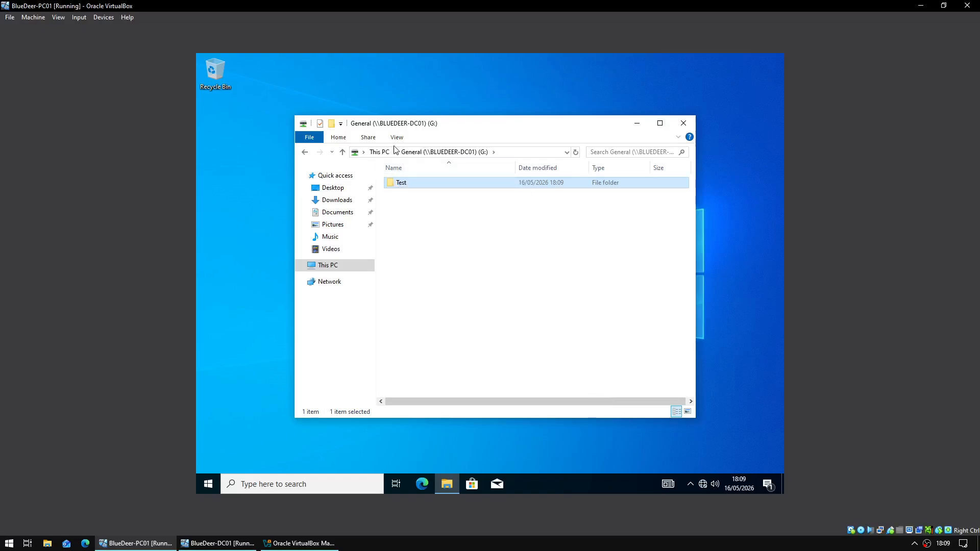
# - Return to PC01's drive list, then close General's properties on DC01
pyautogui.click(376, 153)
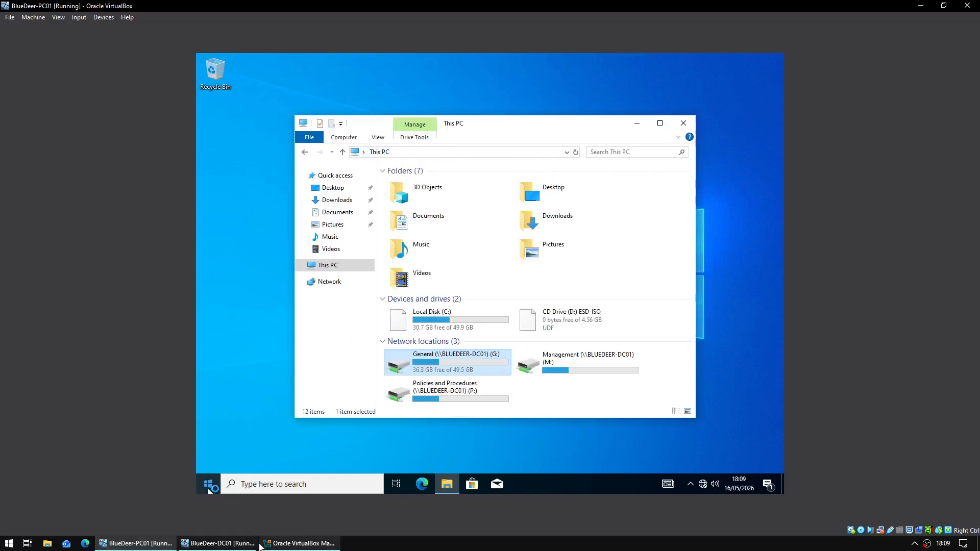
pyautogui.click(220, 543)
pyautogui.click(534, 244)
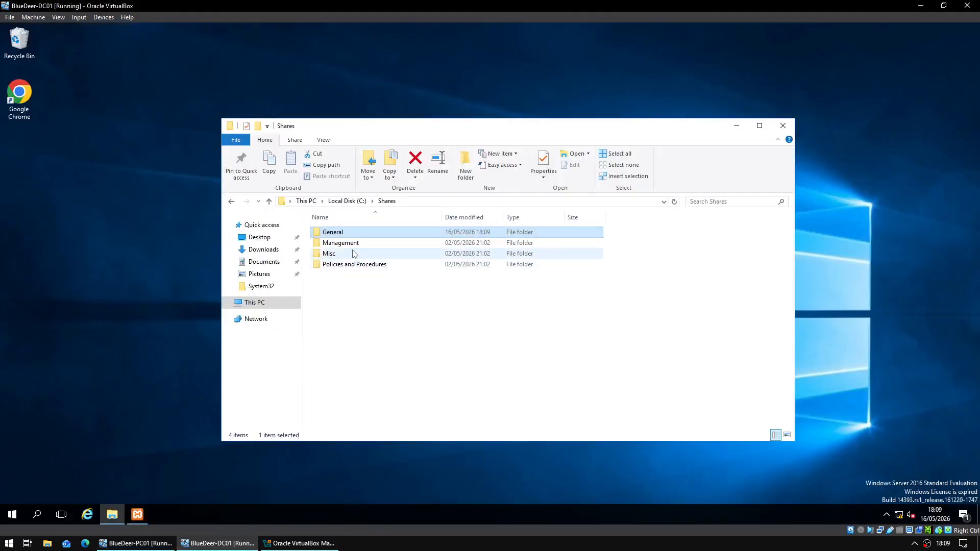
# - Open the share permissions for the Management folder
pyautogui.rightClick(359, 246)
pyautogui.click(431, 430)
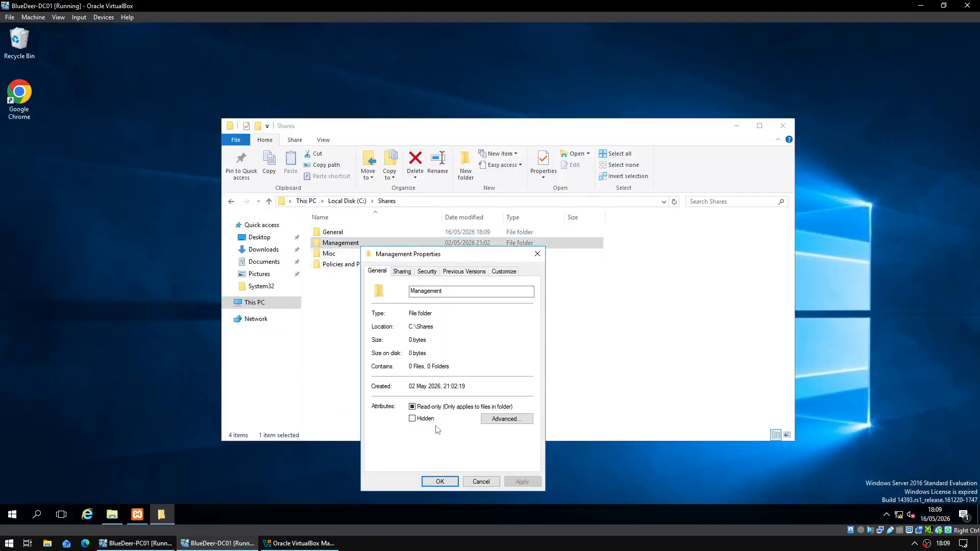
pyautogui.click(423, 273)
pyautogui.click(403, 273)
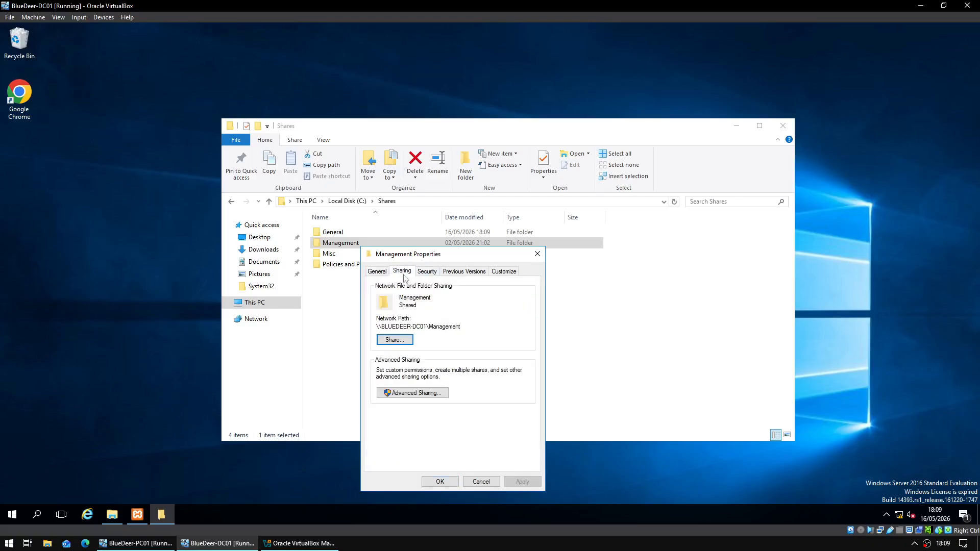
pyautogui.click(420, 392)
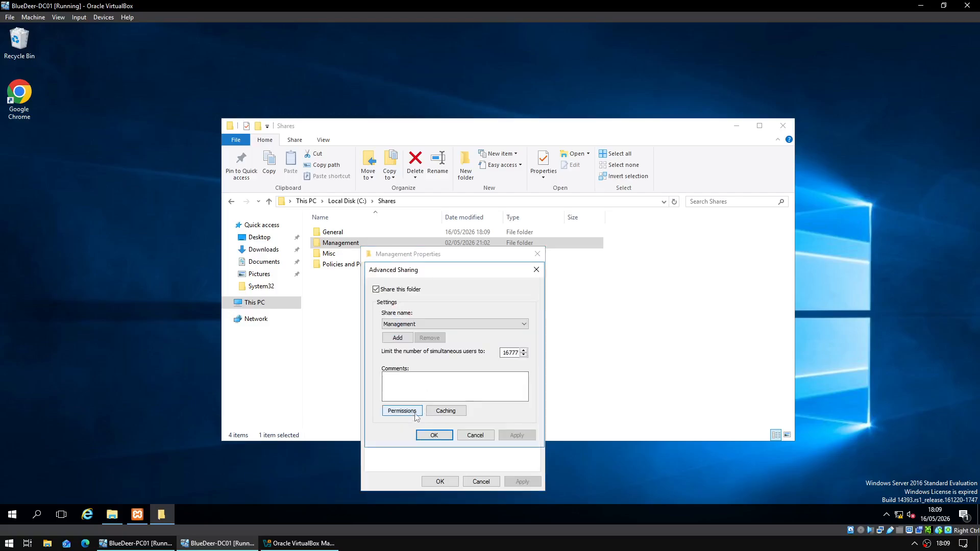
pyautogui.click(402, 409)
# - Add Director Staff to Management's share permissions with Full Control allowed
pyautogui.click(501, 375)
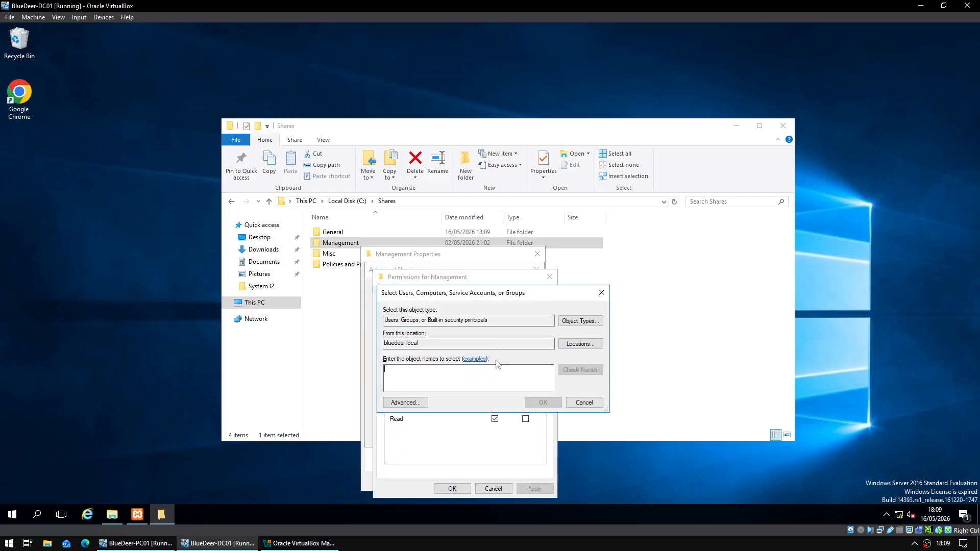
pyautogui.write('Directors')
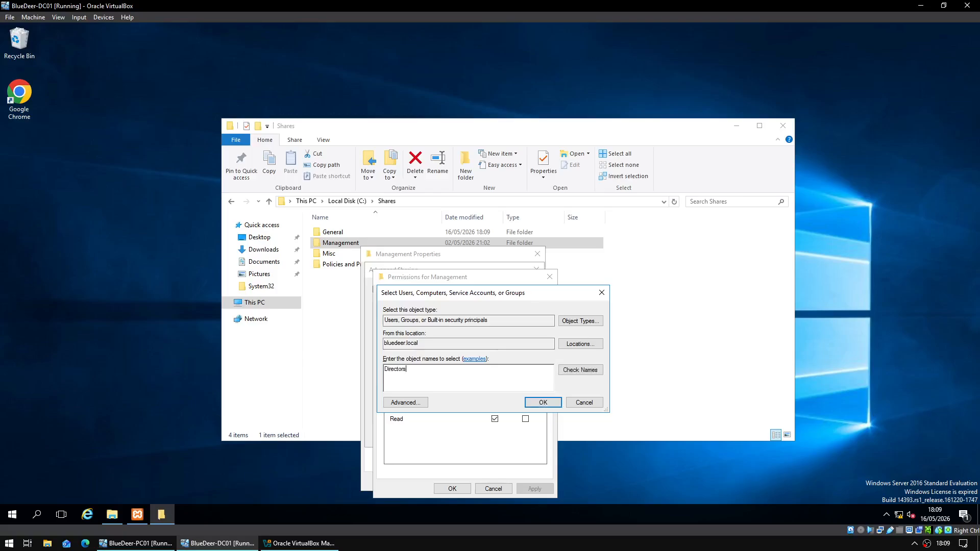
pyautogui.press('Return')
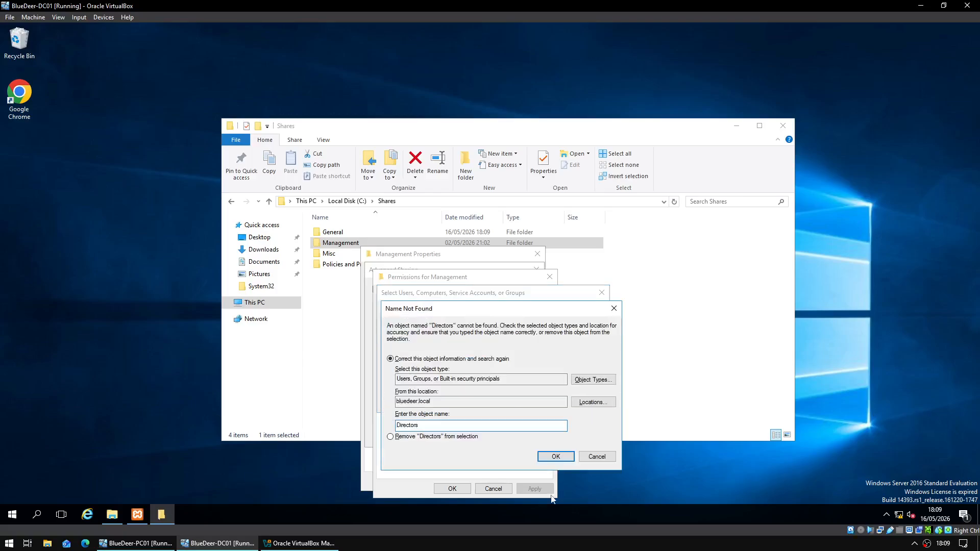
pyautogui.click(596, 457)
pyautogui.write('aff')
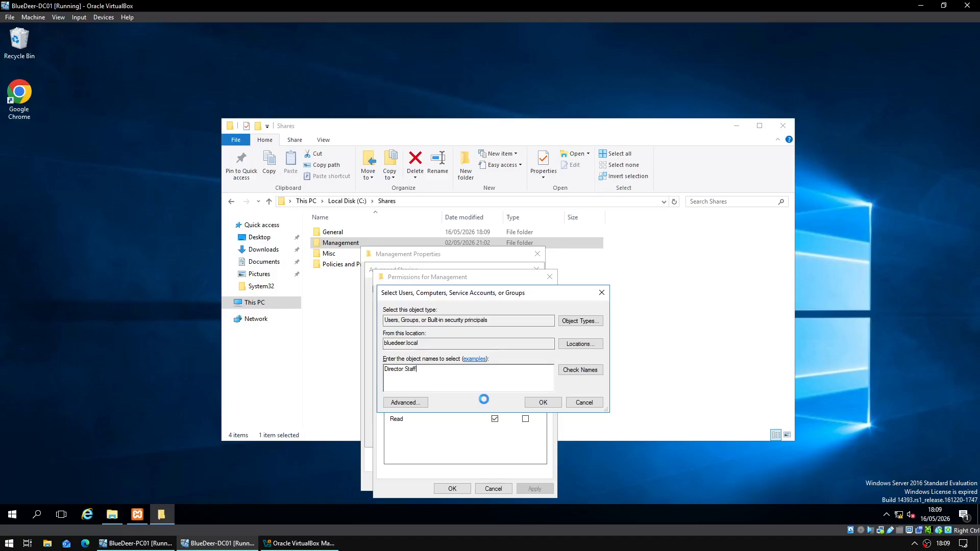
pyautogui.press('Return')
pyautogui.click(495, 401)
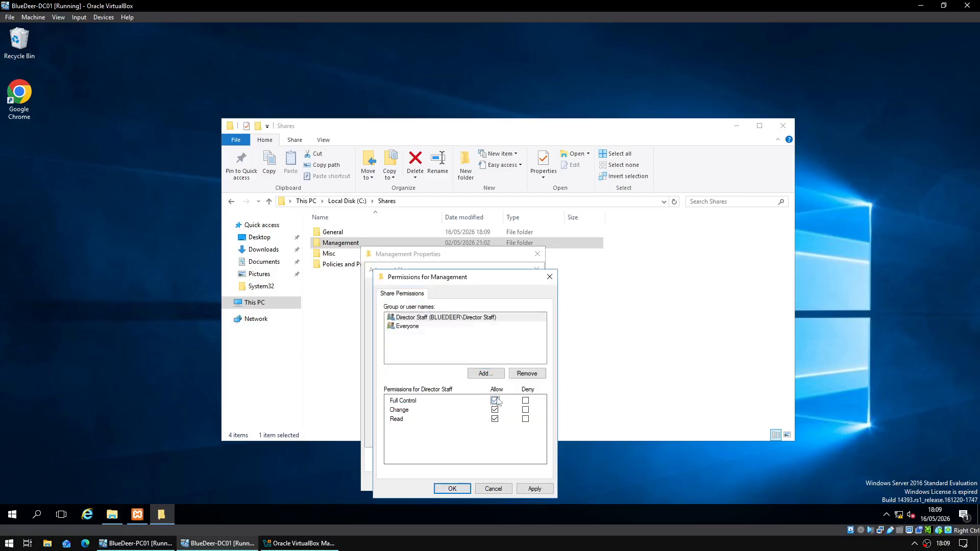
# - Apply the changes and close Permissions, Advanced Sharing and Management's properties
pyautogui.click(533, 488)
pyautogui.click(464, 488)
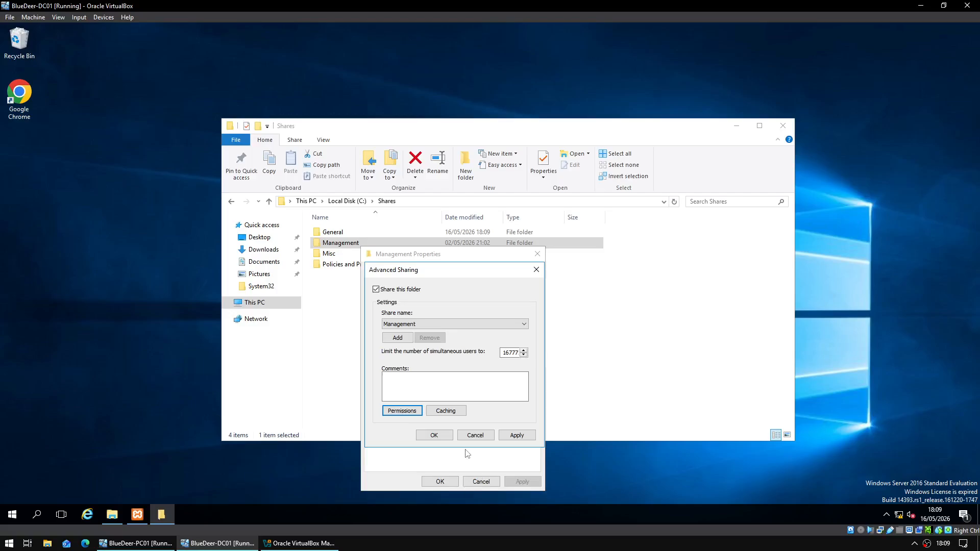
pyautogui.click(502, 434)
pyautogui.click(445, 435)
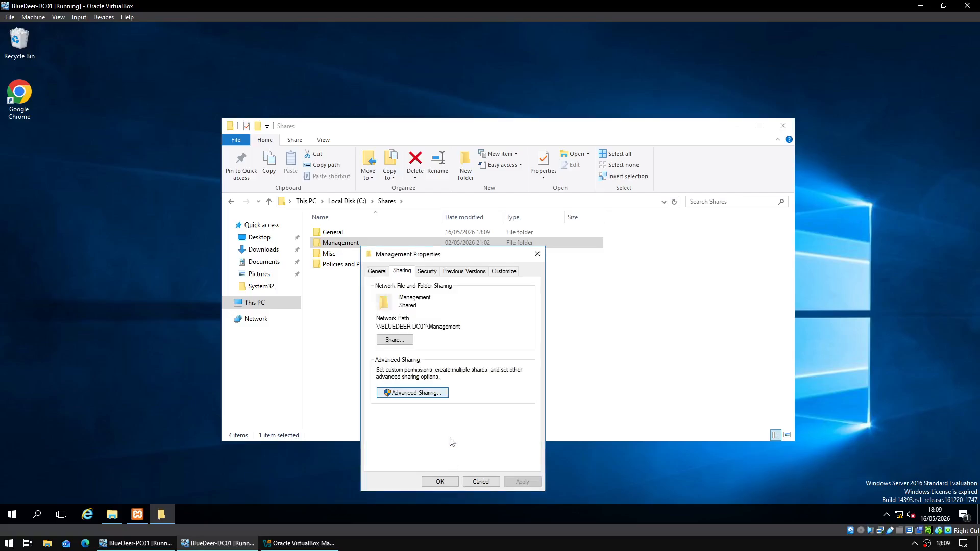
pyautogui.click(439, 482)
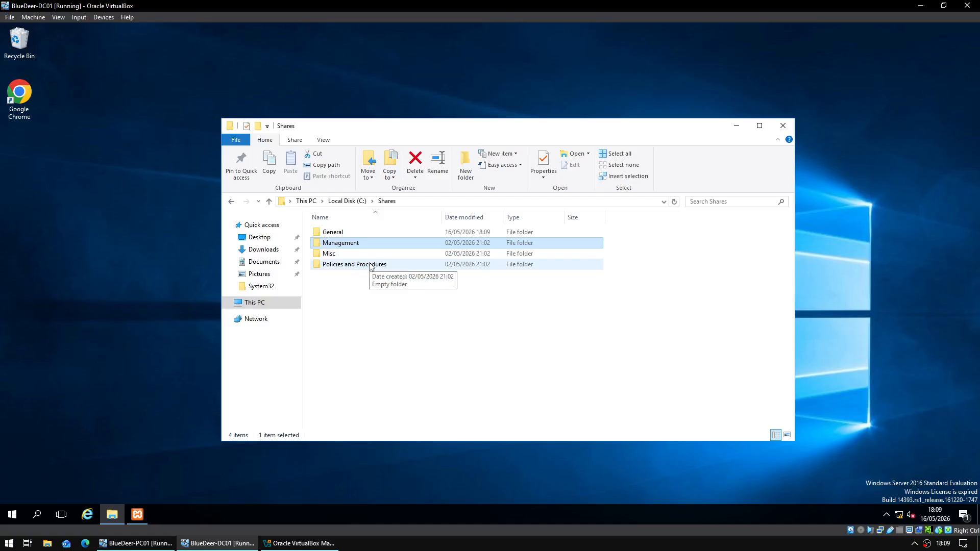
# - Open Management's properties and review its advanced sharing settings
pyautogui.rightClick(363, 243)
pyautogui.click(404, 426)
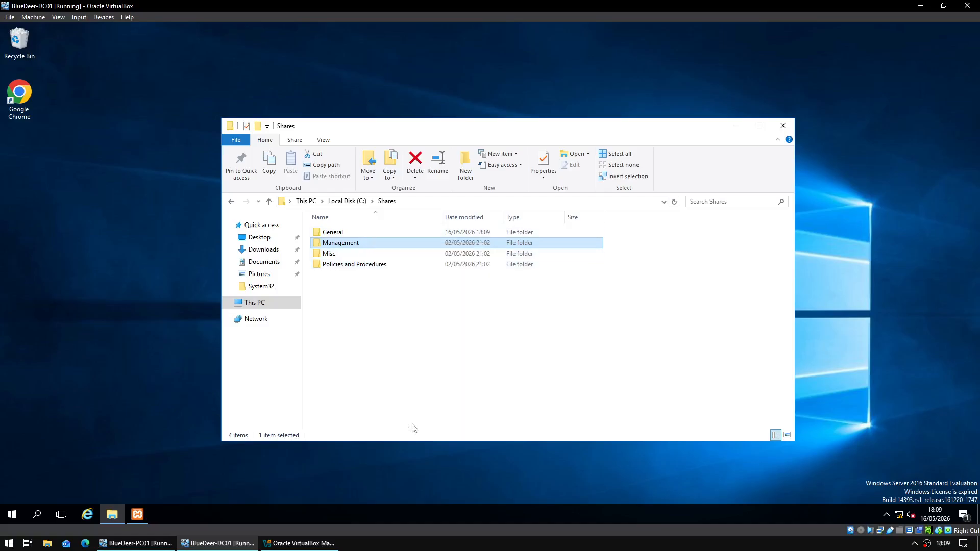
pyautogui.click(409, 268)
pyautogui.click(438, 389)
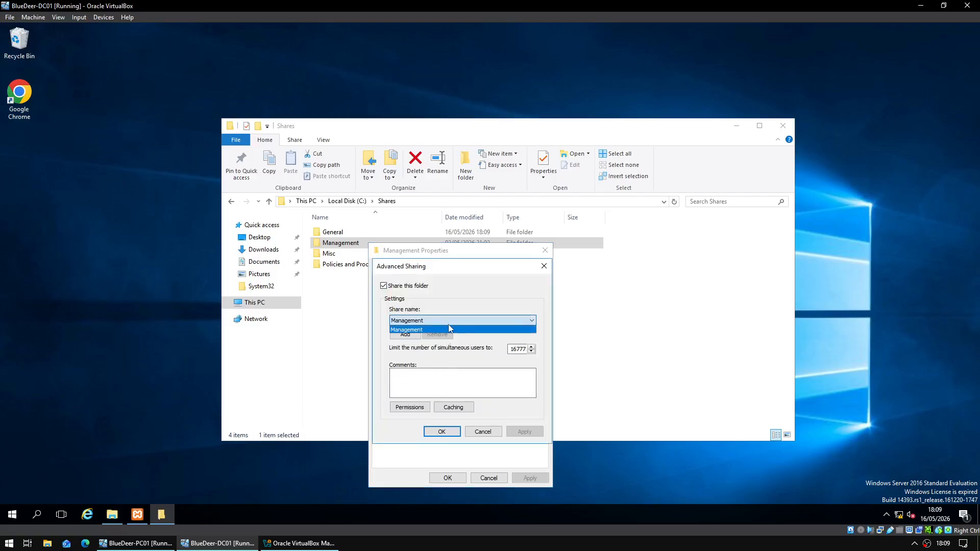
pyautogui.click(446, 432)
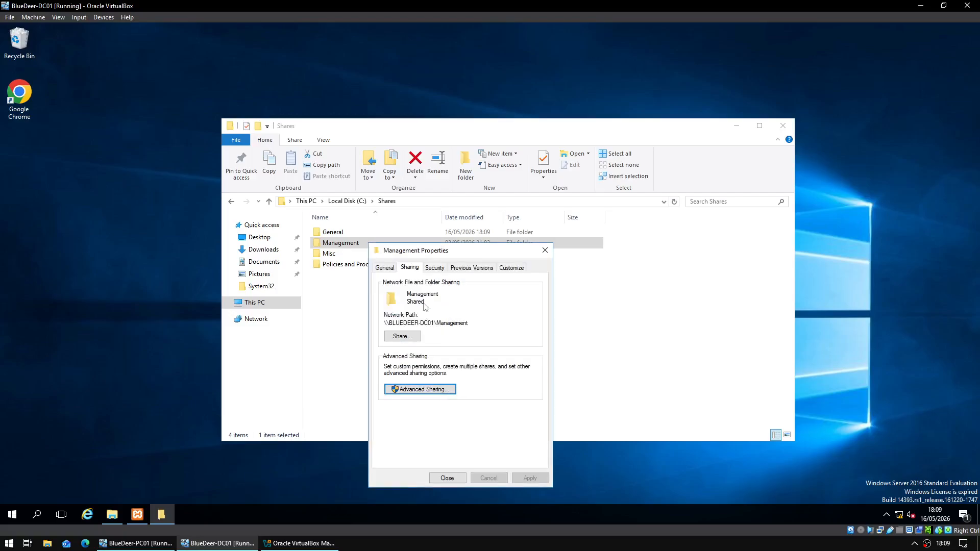
# - Change Junior Staff's entry in Management's advanced security settings to Deny
pyautogui.click(435, 268)
pyautogui.click(532, 440)
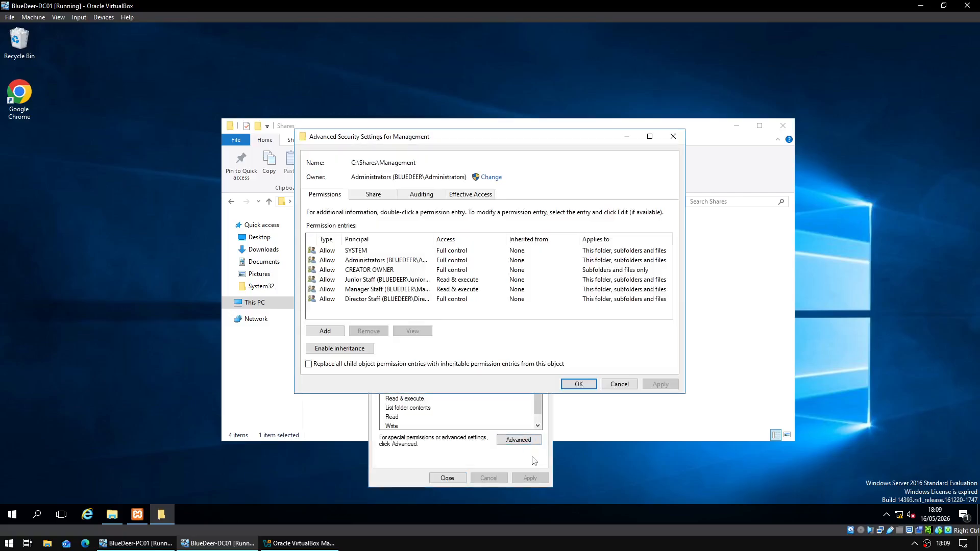
pyautogui.click(388, 280)
pyautogui.click(404, 332)
pyautogui.click(343, 160)
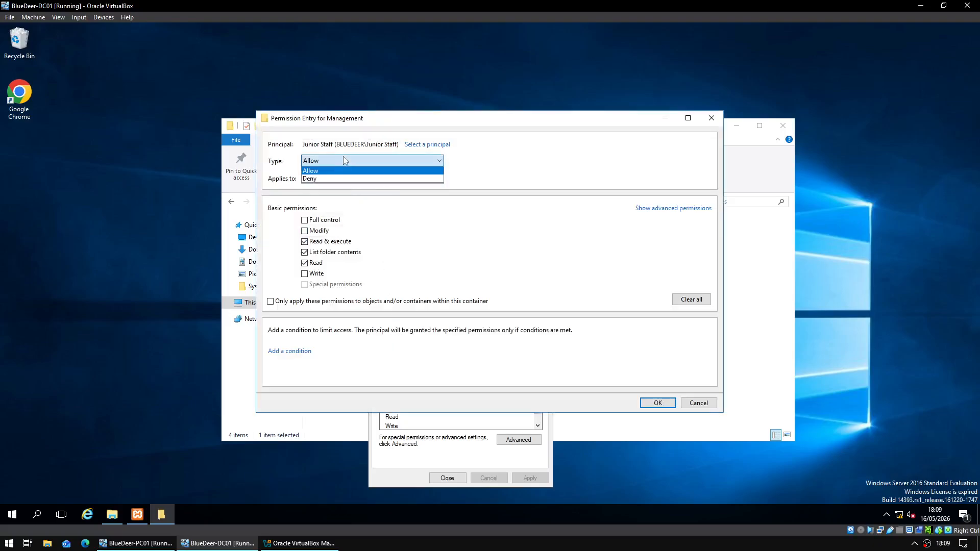
pyautogui.click(332, 177)
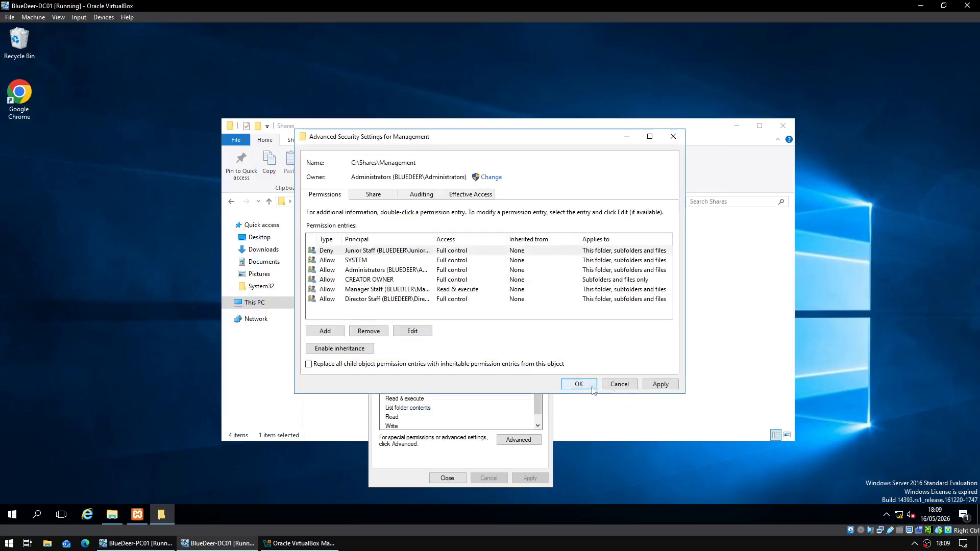
# - Apply the Deny Full control entry, accept the warning and close the properties
pyautogui.click(660, 384)
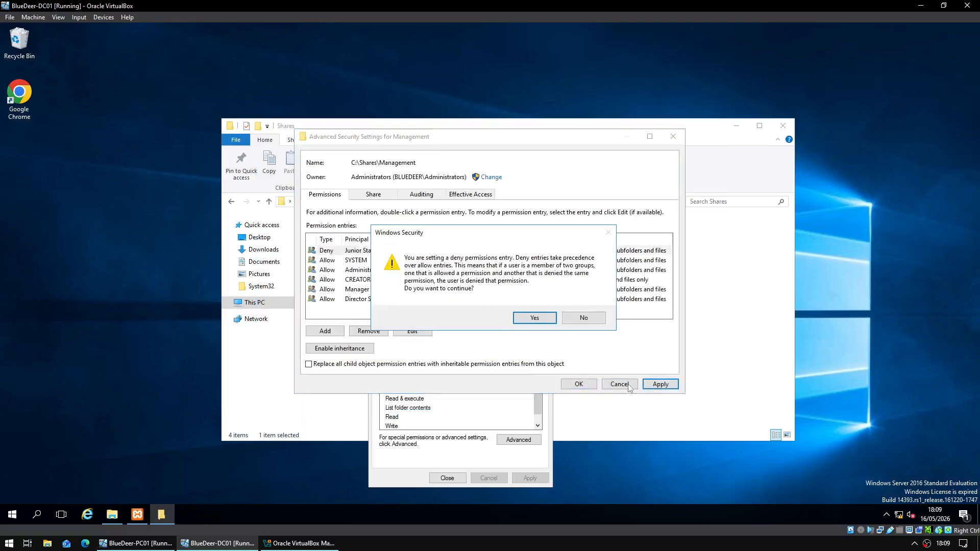
pyautogui.click(535, 318)
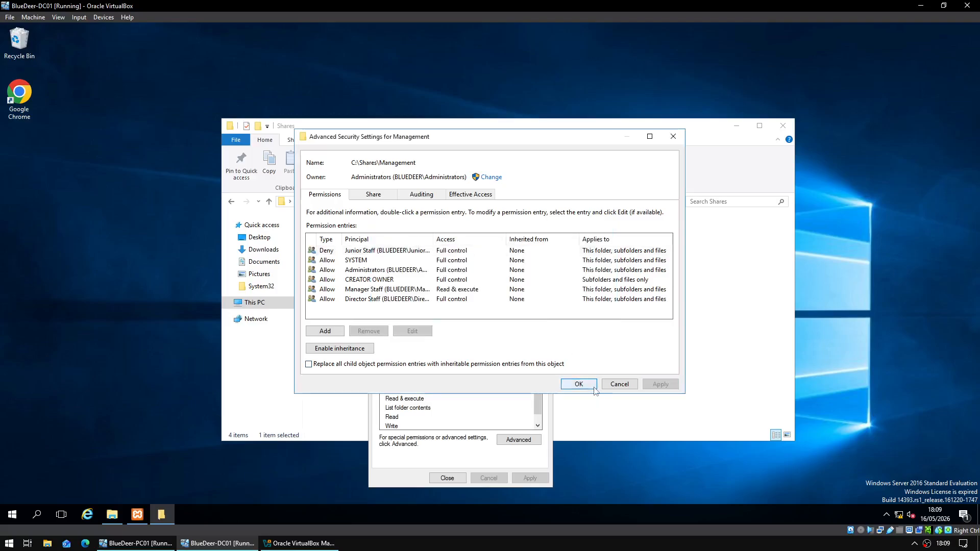
pyautogui.click(577, 384)
pyautogui.click(447, 479)
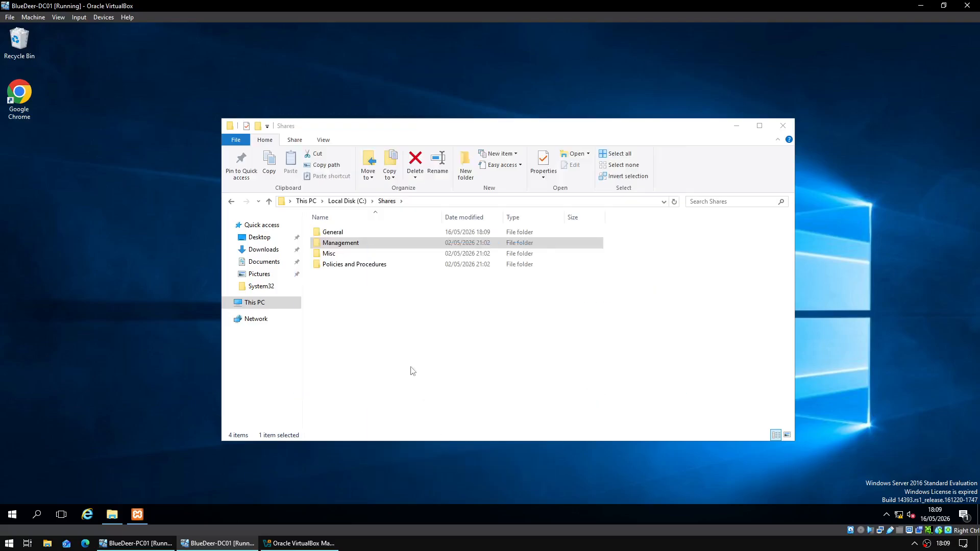
# - Open the share permissions for the Policies and Procedures folder
pyautogui.rightClick(383, 265)
pyautogui.click(440, 447)
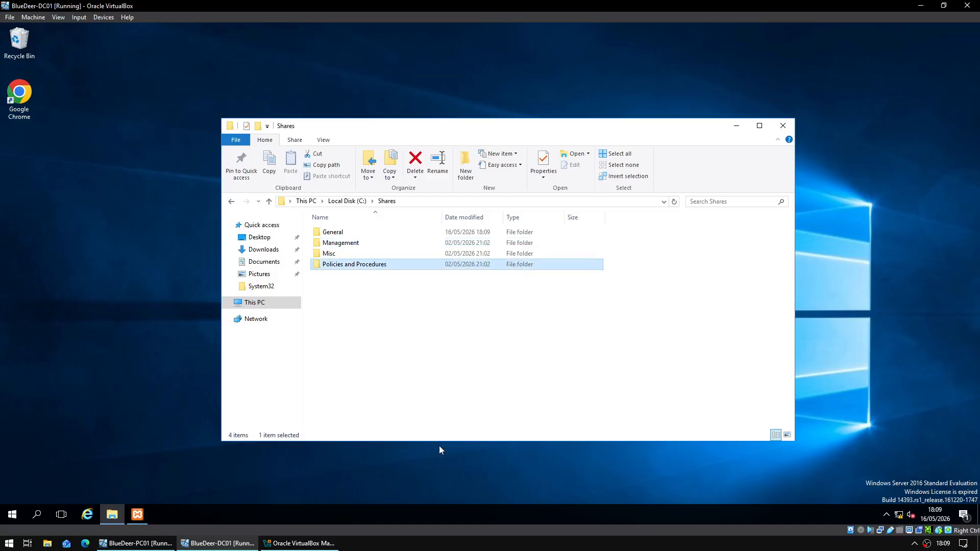
pyautogui.click(430, 280)
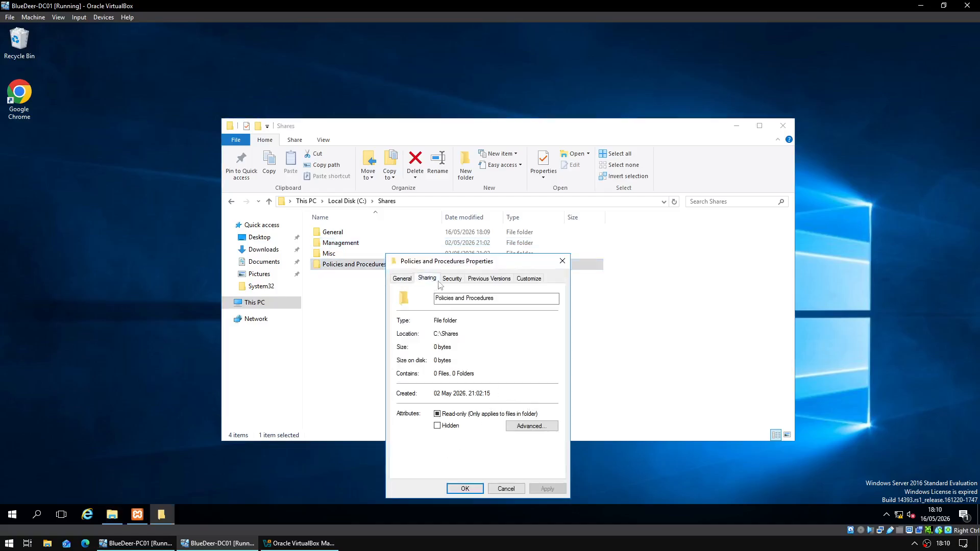
pyautogui.click(435, 400)
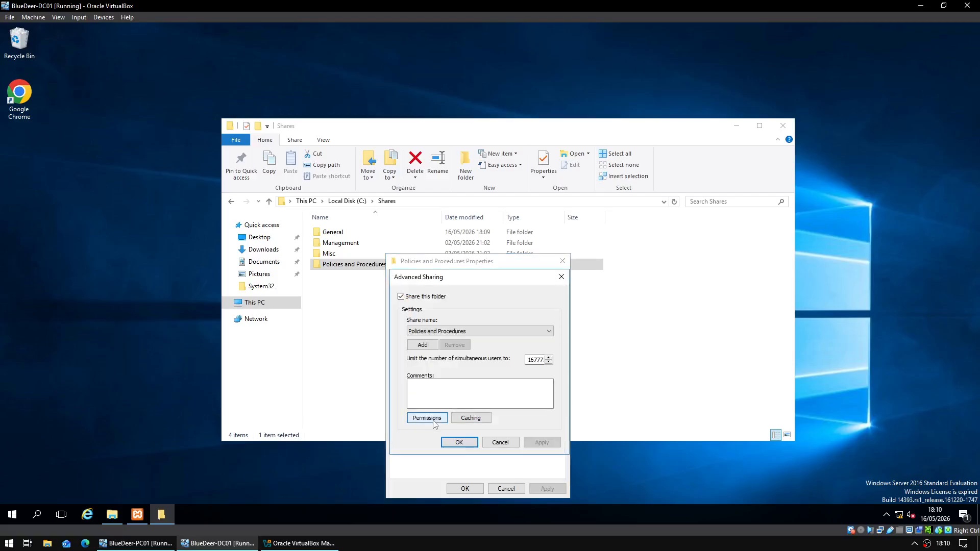
pyautogui.click(422, 417)
# - Add Director Staff to the Policies and Procedures share with Full Control allowed
pyautogui.click(518, 377)
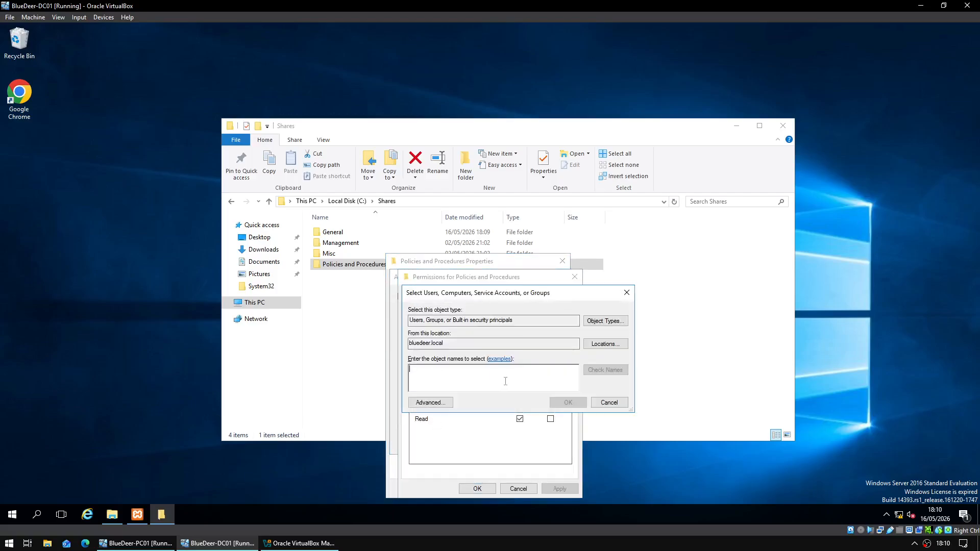
pyautogui.write('Junior Staff')
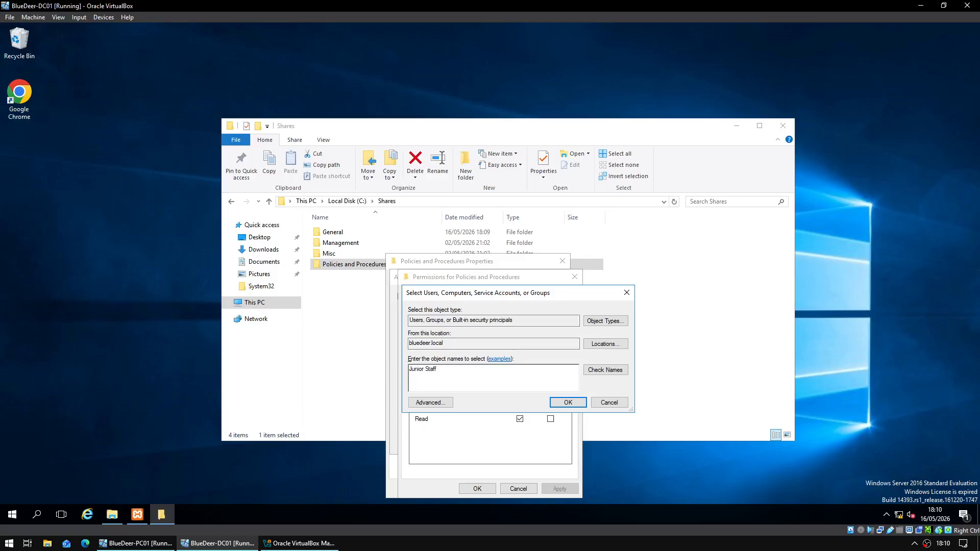
pyautogui.click(609, 402)
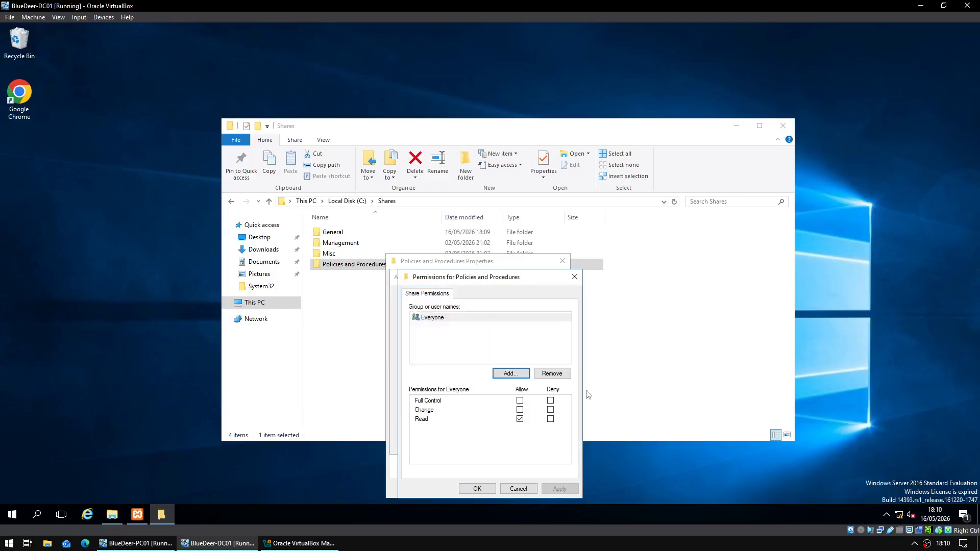
pyautogui.click(509, 374)
pyautogui.write('D')
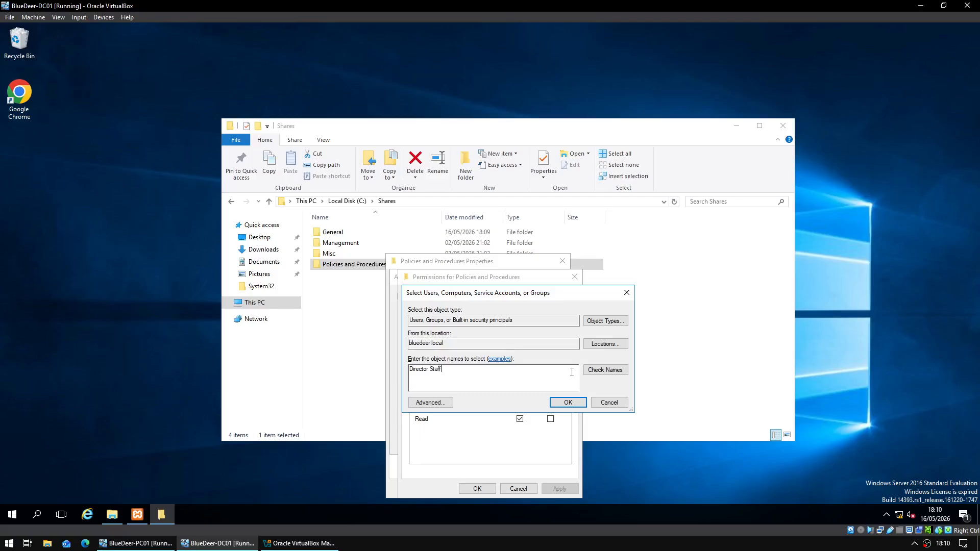
pyautogui.write('irector Staff')
pyautogui.click(567, 403)
pyautogui.click(520, 401)
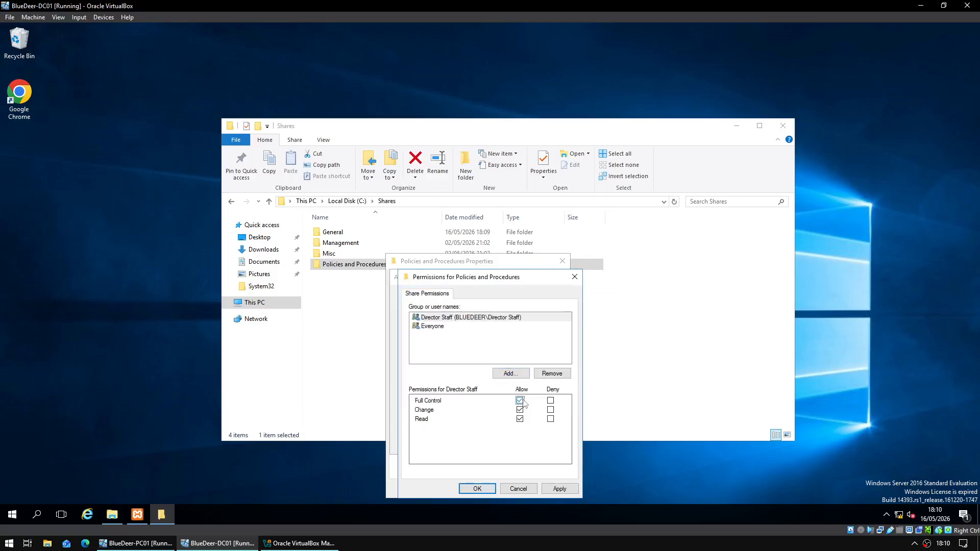
# - Apply the permissions and close Advanced Sharing and the folder's properties
pyautogui.click(560, 489)
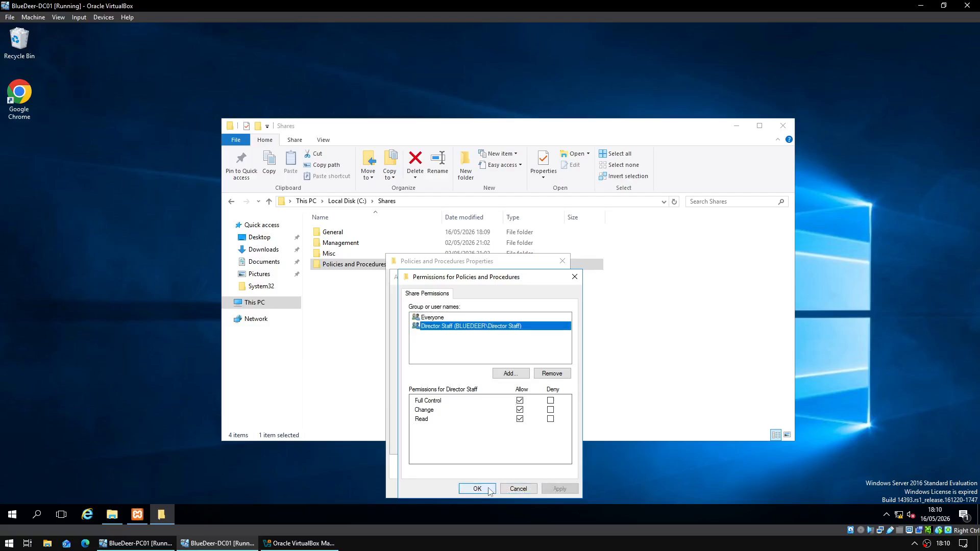
pyautogui.click(470, 319)
pyautogui.click(503, 489)
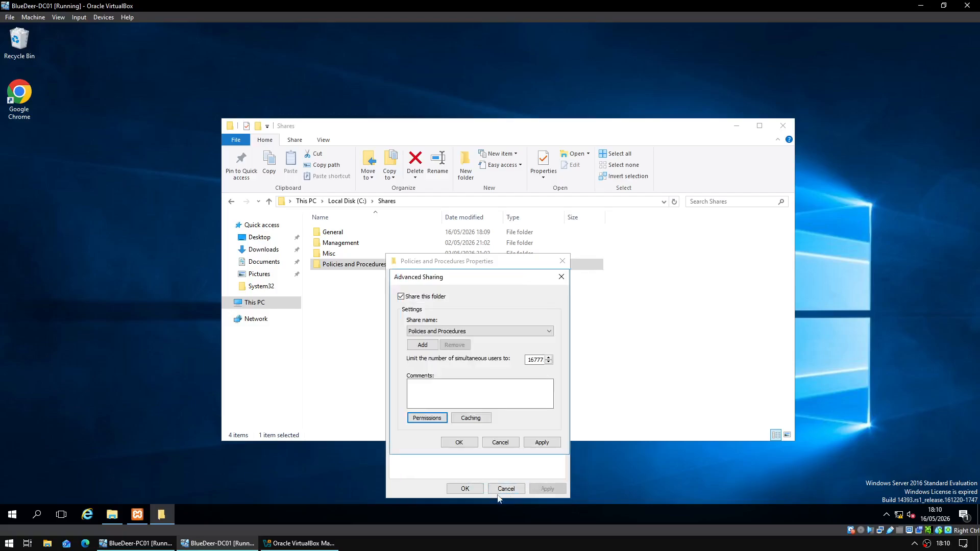
pyautogui.click(459, 442)
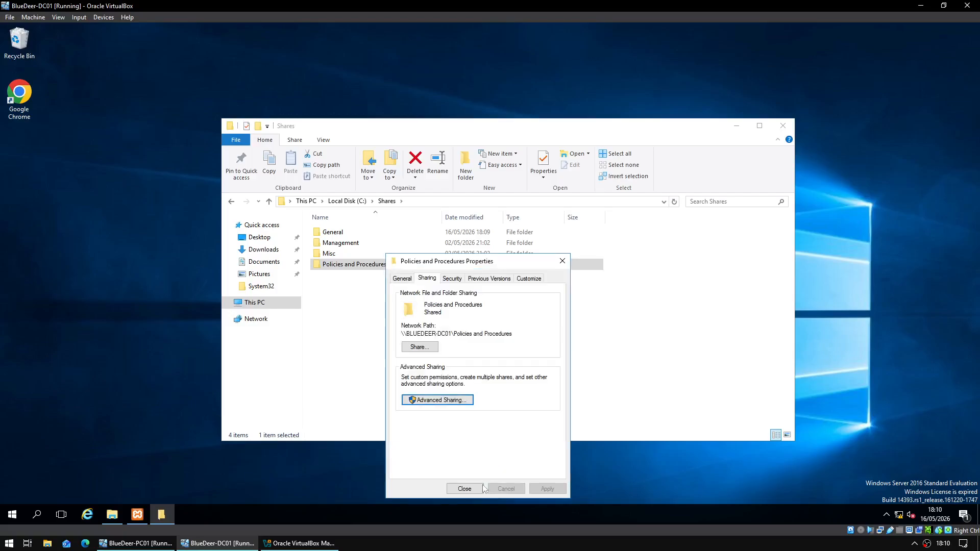
pyautogui.click(465, 489)
pyautogui.click(493, 384)
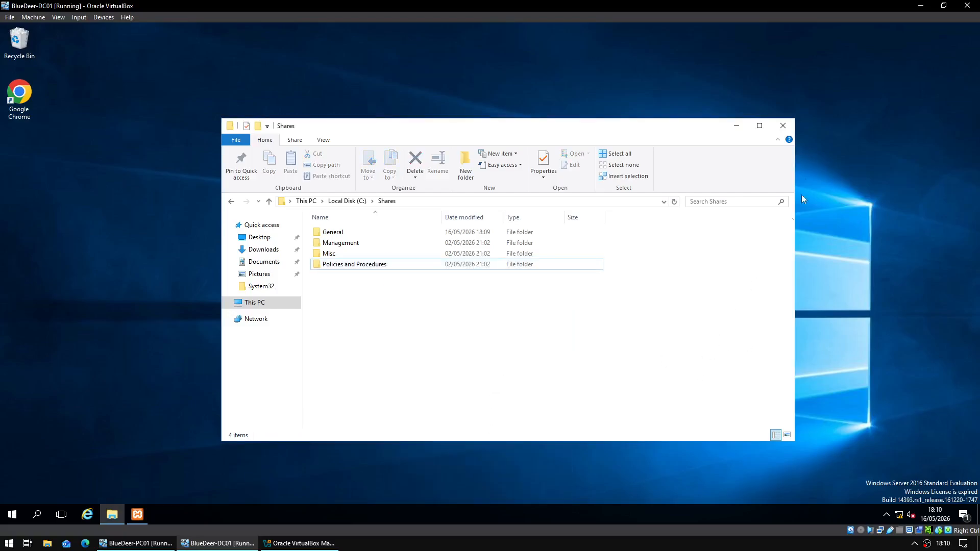
# - Close the Shares window and bring the DC01 virtual machine to the front
pyautogui.click(784, 125)
pyautogui.click(135, 543)
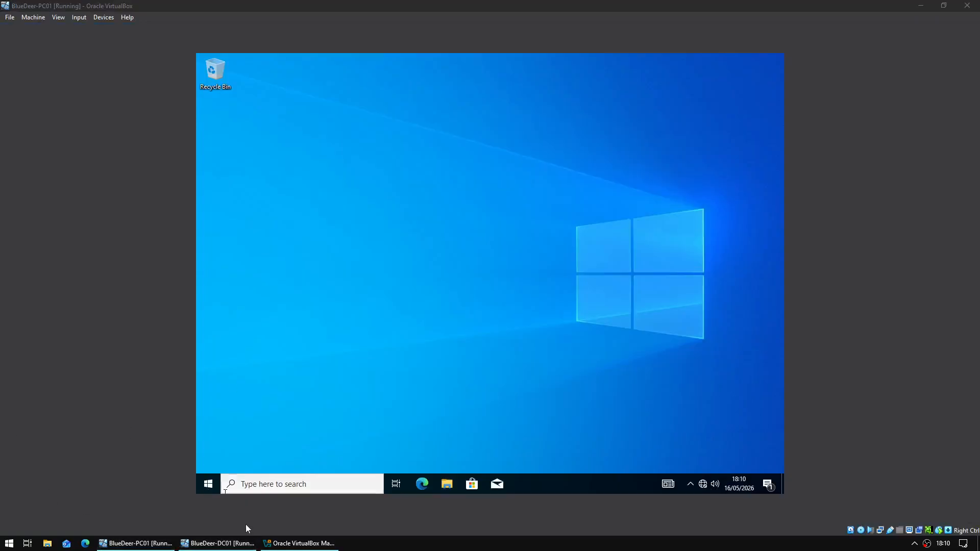
pyautogui.click(171, 545)
pyautogui.click(217, 544)
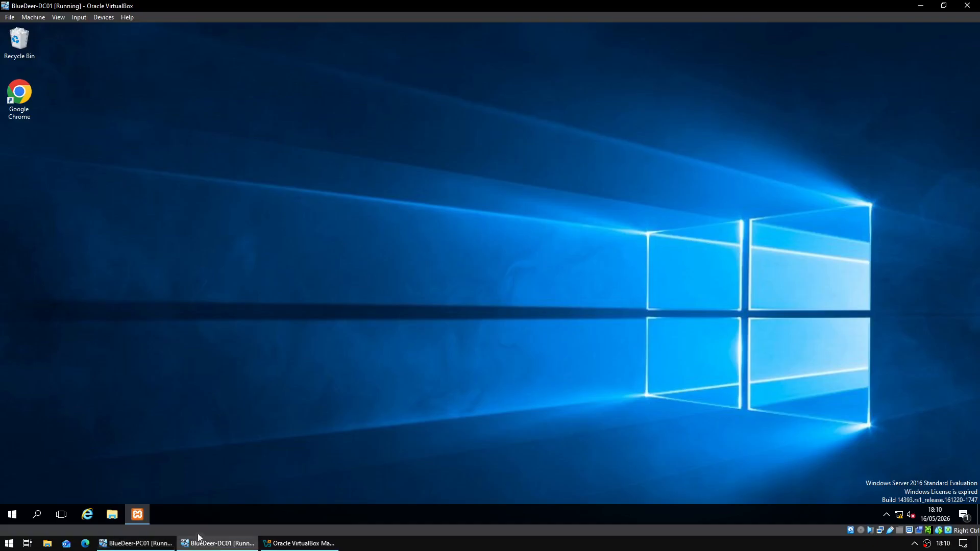
# - Launch Group Policy Management from Windows Administrative Tools in the Start menu
pyautogui.click(6, 514)
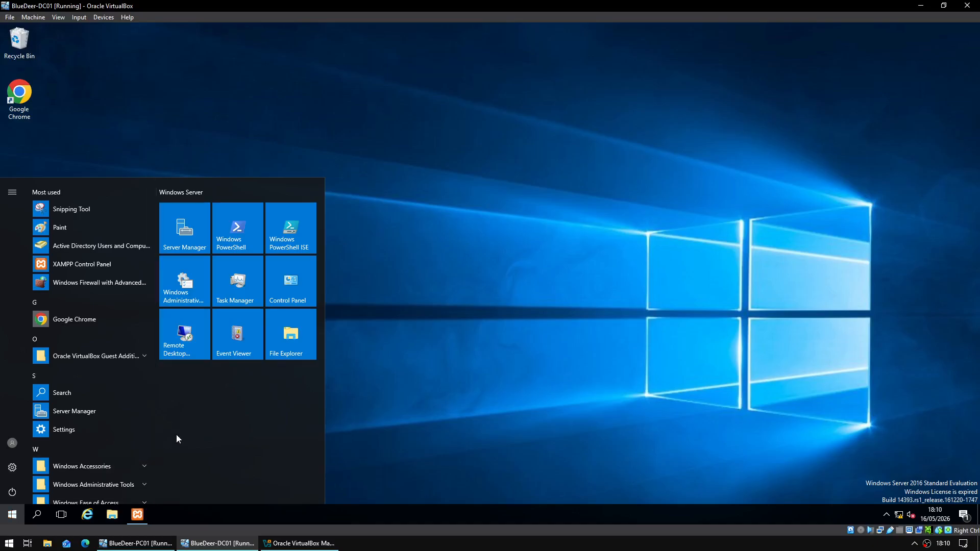
pyautogui.scroll(-4, 111, 441)
pyautogui.click(138, 381)
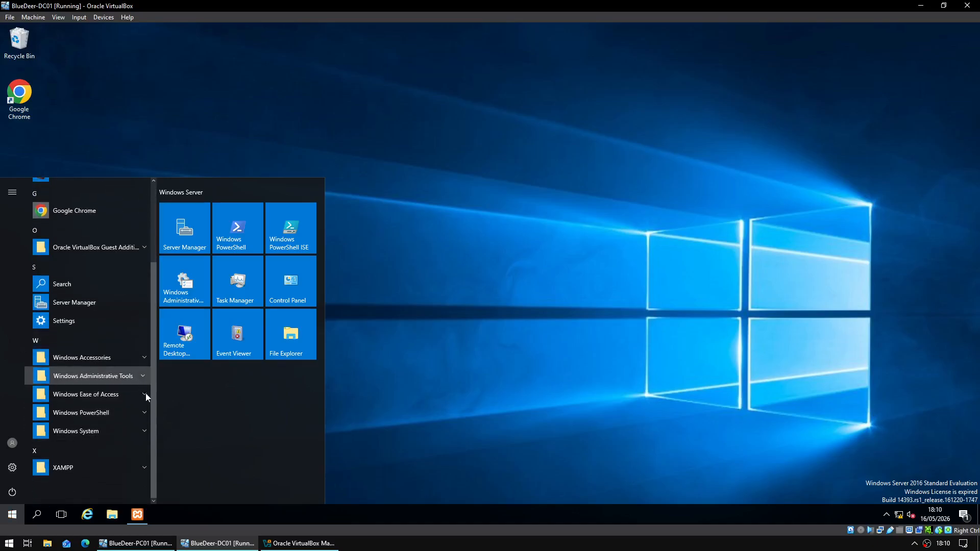
pyautogui.scroll(-6, 130, 402)
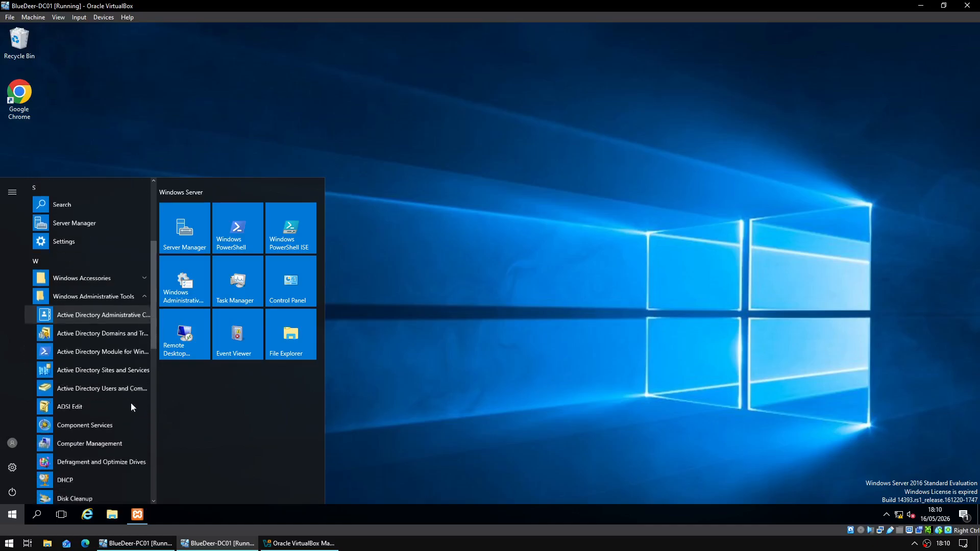
pyautogui.click(112, 341)
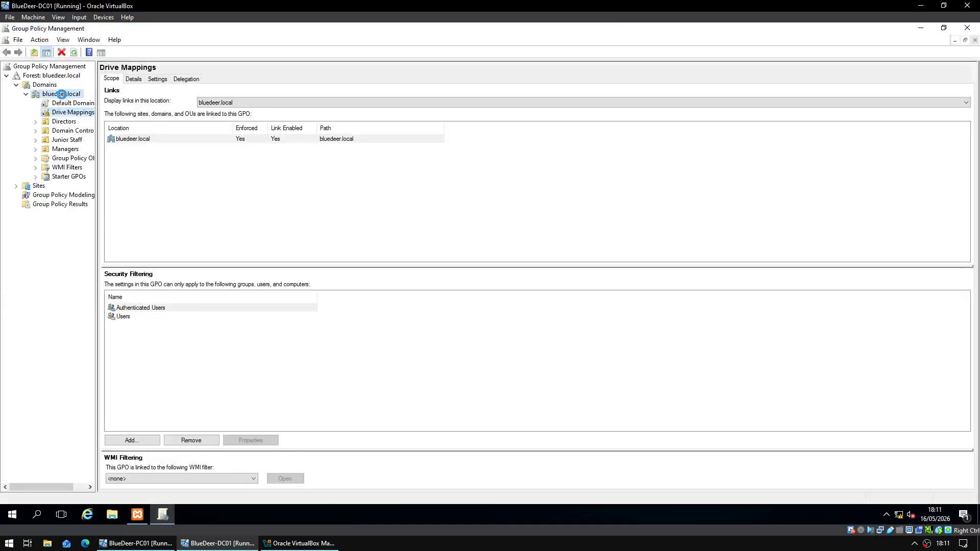
# - Create a GPO named Standard Desktop linked to the bluedeer.local domain
pyautogui.rightClick(62, 94)
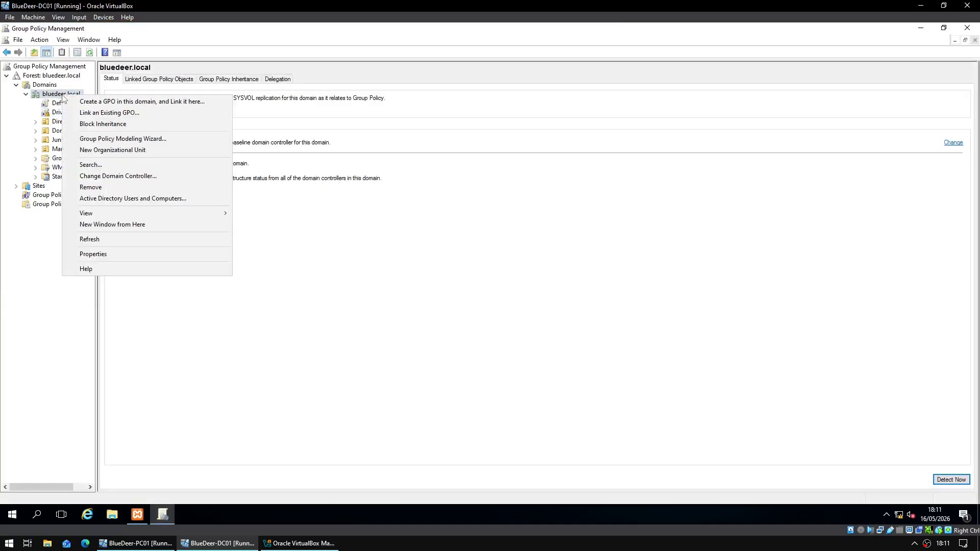
pyautogui.click(83, 102)
pyautogui.write('Standard De')
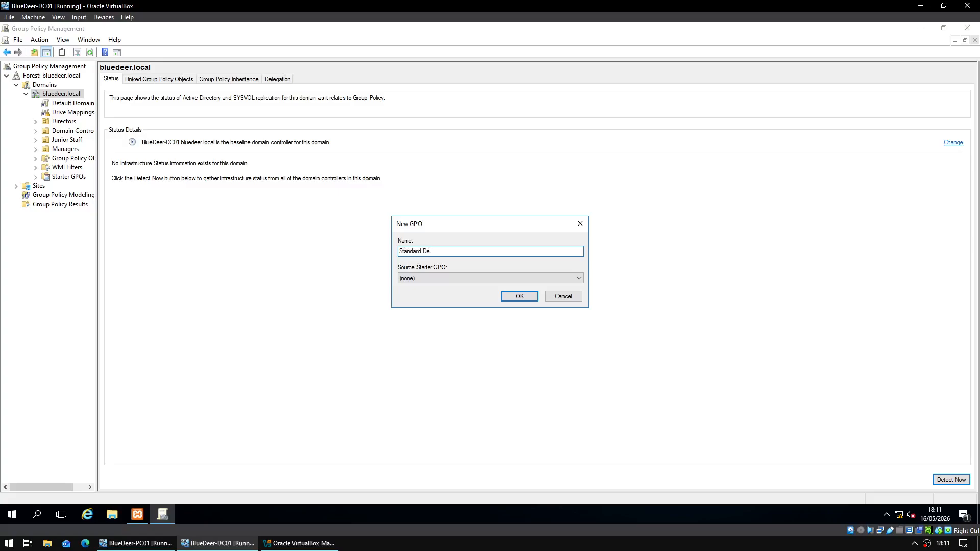
pyautogui.write('sktop')
pyautogui.press('Return')
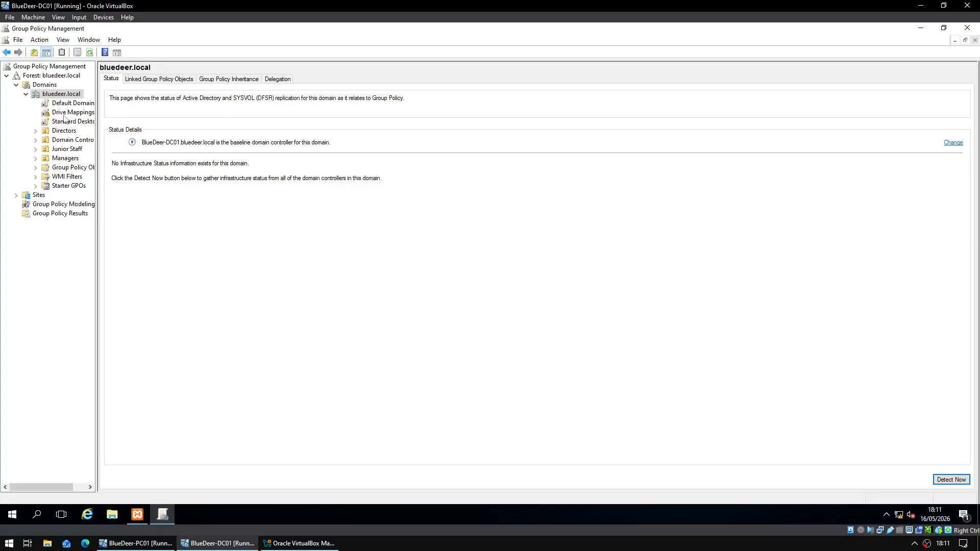
pyautogui.click(61, 119)
pyautogui.press('Return')
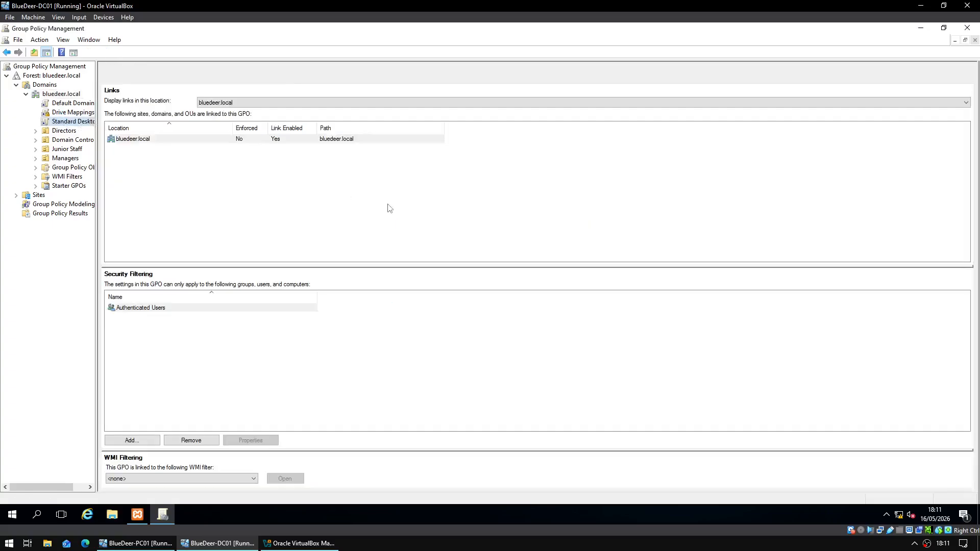
# - Open the Standard Desktop GPO's settings report and edit its User Configuration
pyautogui.rightClick(156, 139)
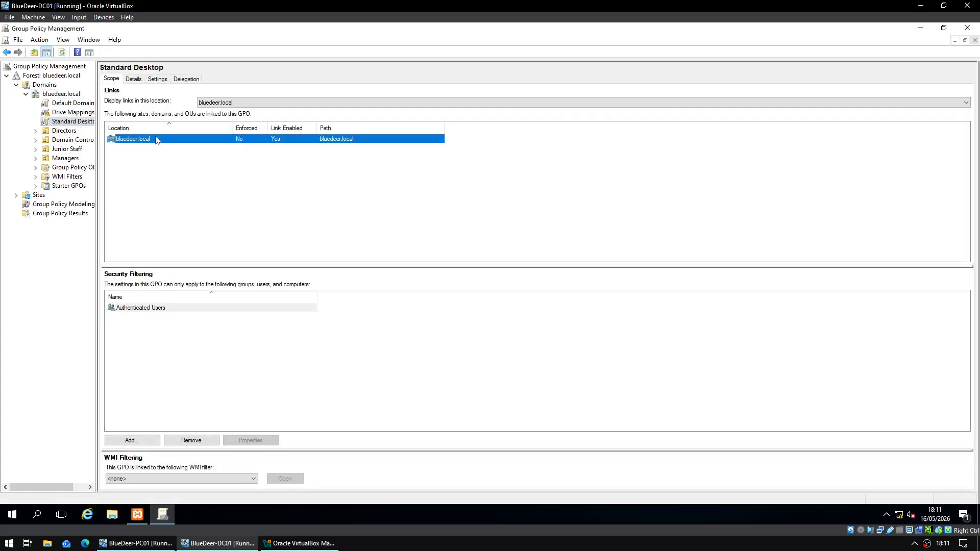
pyautogui.click(189, 148)
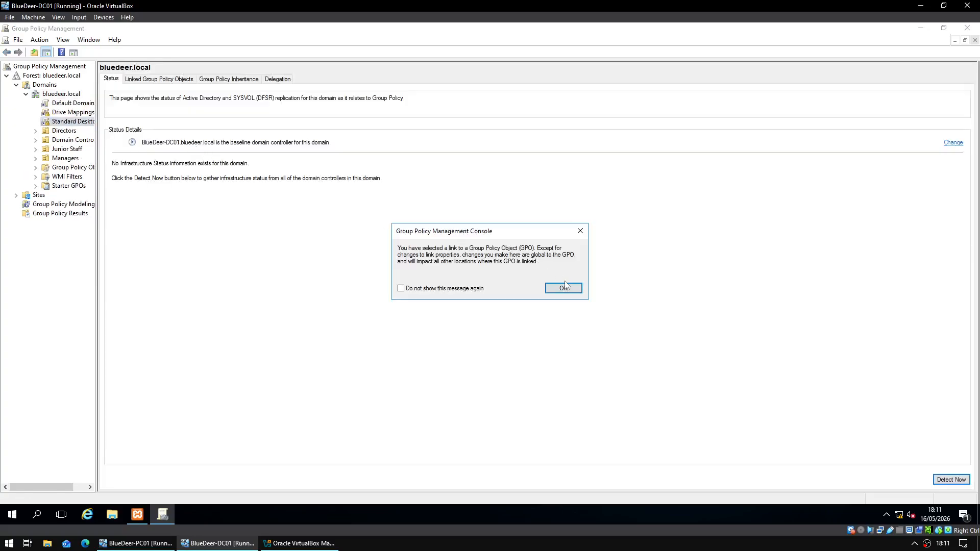
pyautogui.click(564, 287)
pyautogui.click(157, 78)
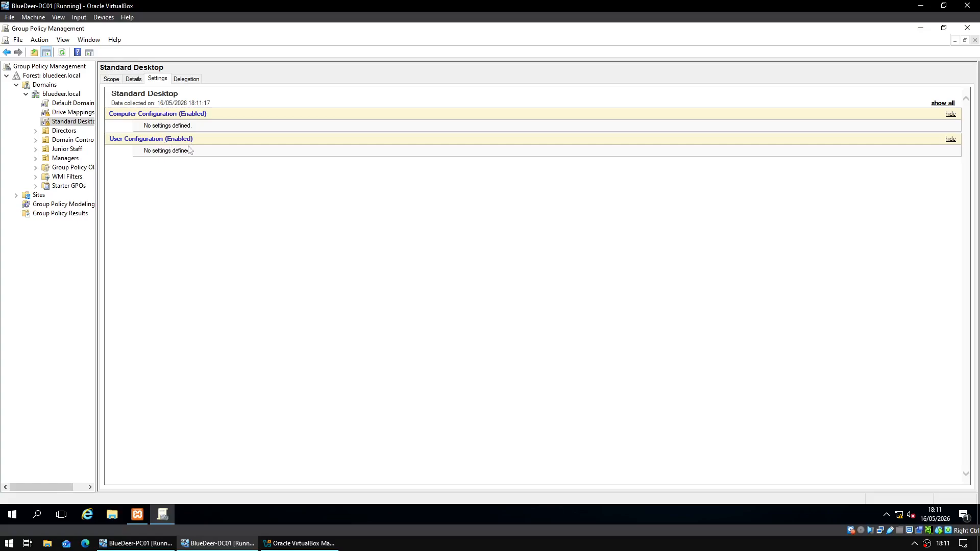
pyautogui.rightClick(190, 136)
pyautogui.click(200, 143)
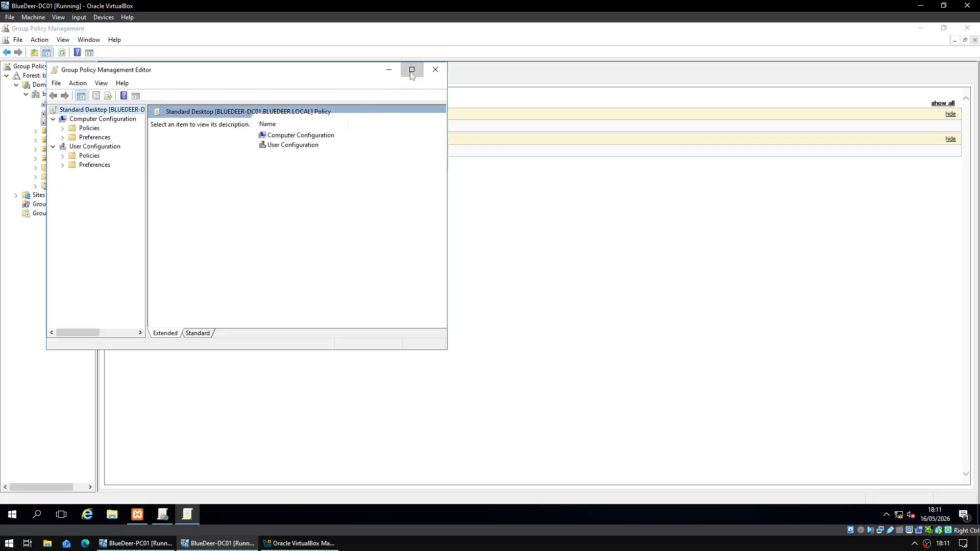
# - Enable the Desktop Wallpaper policy under User Configuration > Administrative Templates > Desktop > Desktop
pyautogui.click(412, 70)
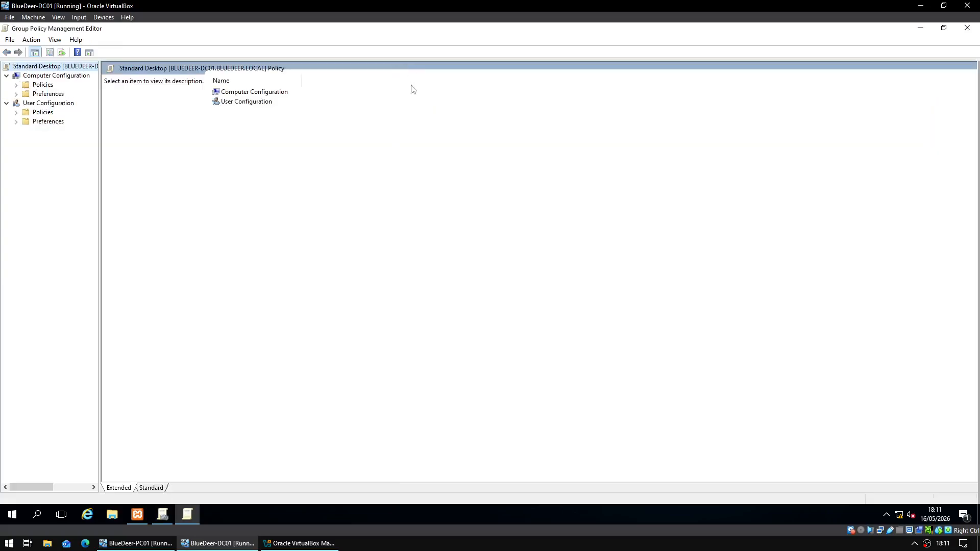
pyautogui.click(39, 105)
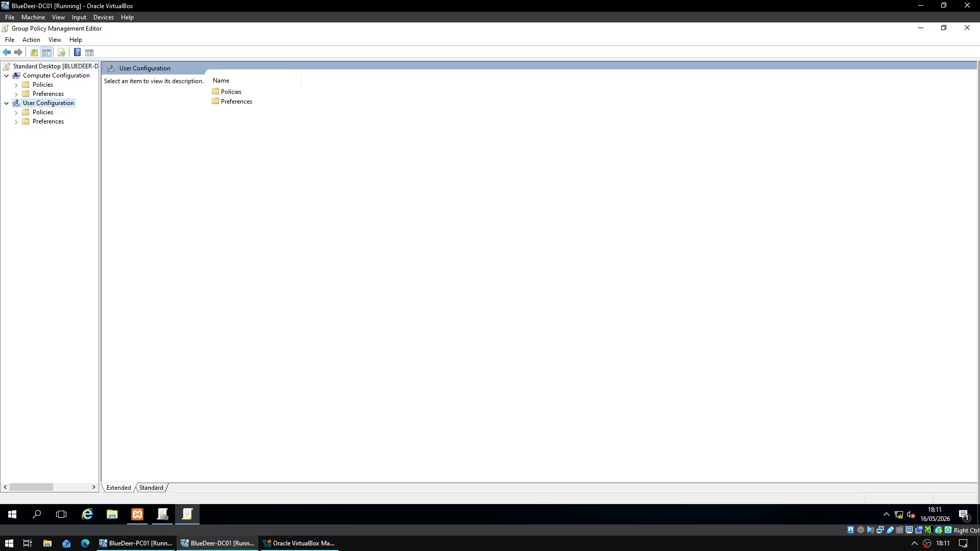
pyautogui.doubleClick(231, 93)
pyautogui.doubleClick(257, 111)
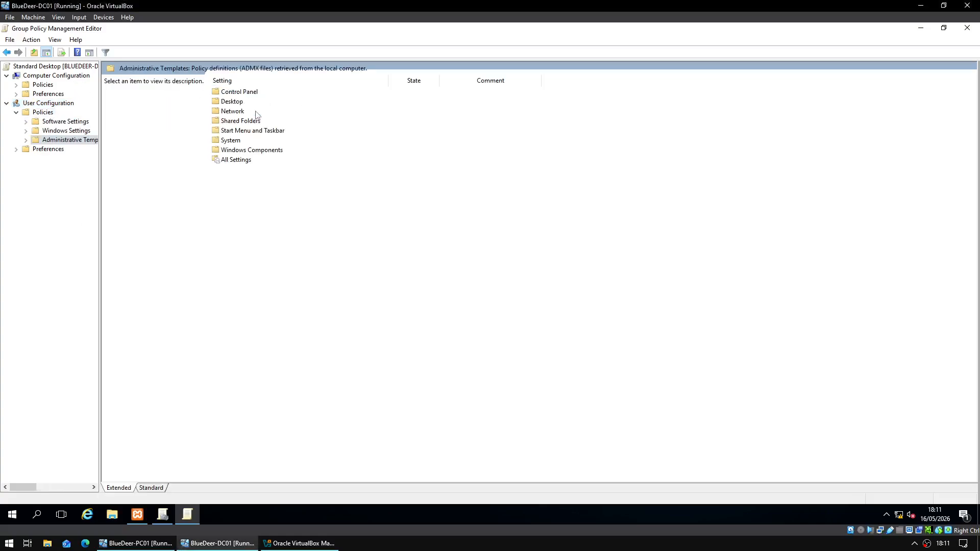
pyautogui.doubleClick(233, 102)
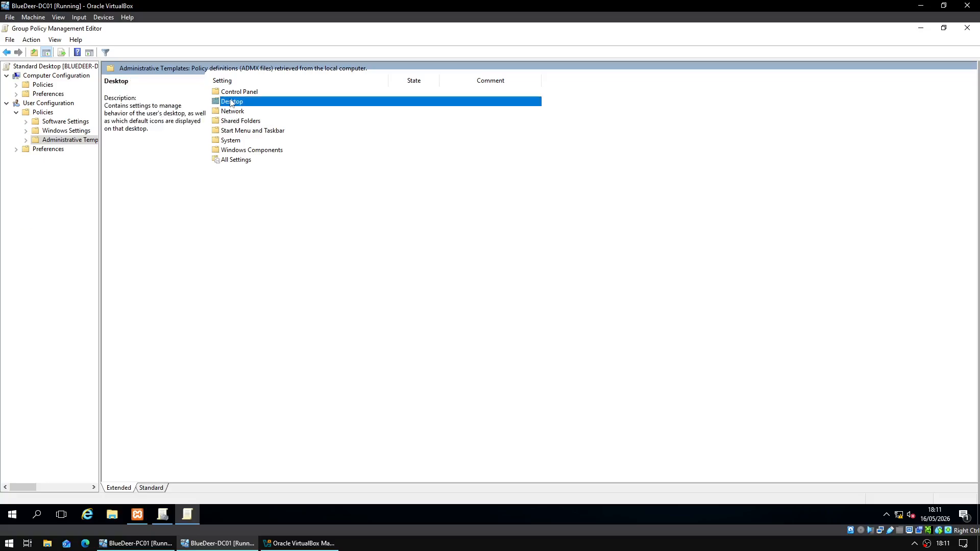
pyautogui.doubleClick(237, 103)
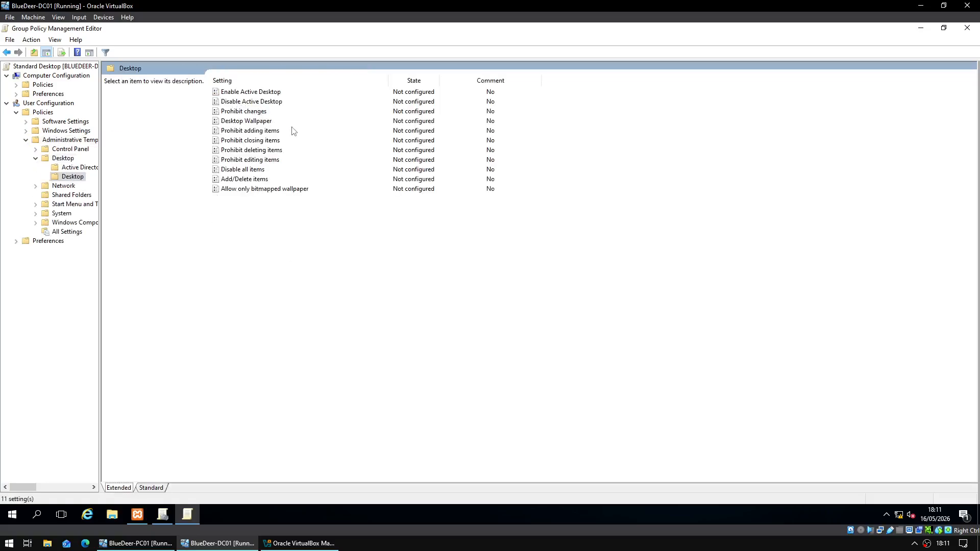
pyautogui.click(247, 121)
pyautogui.rightClick(247, 121)
pyautogui.click(268, 123)
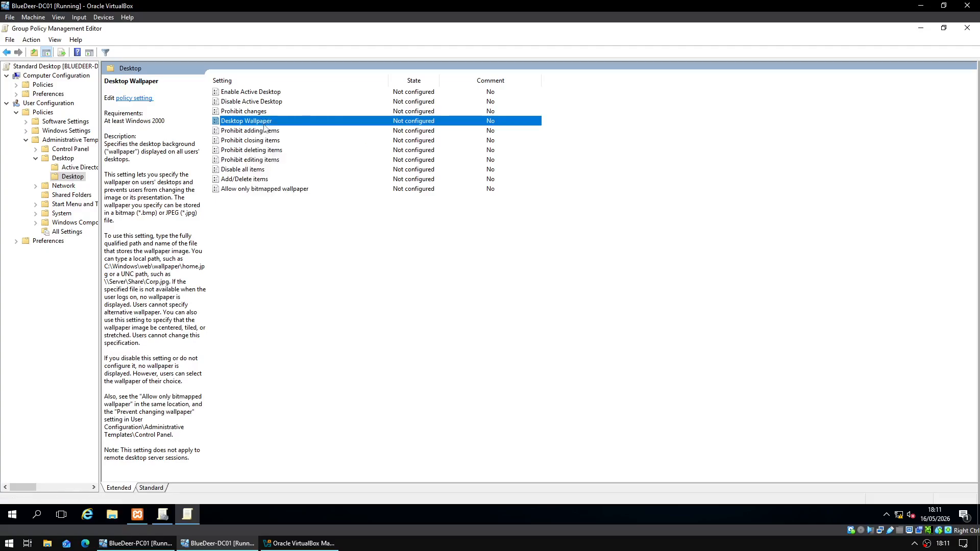
pyautogui.click(62, 116)
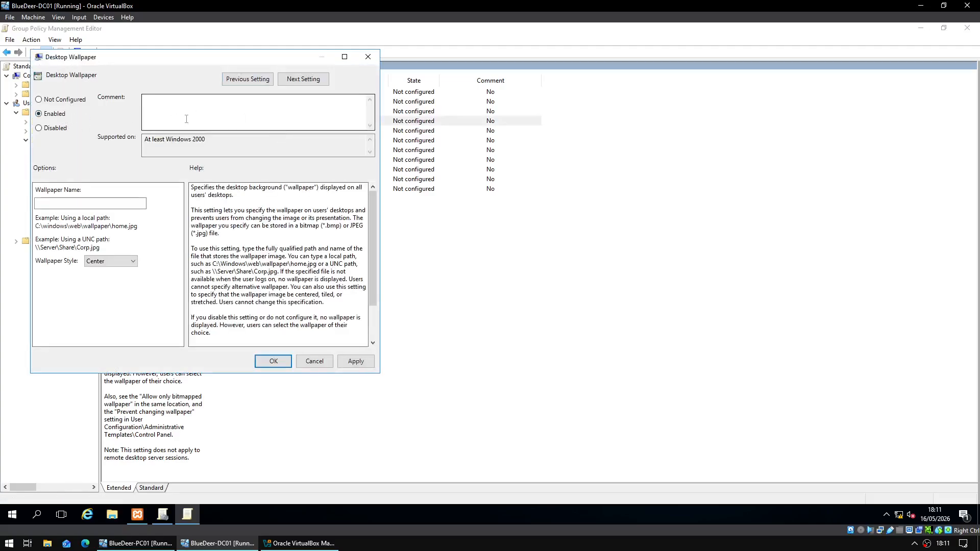
pyautogui.click(123, 203)
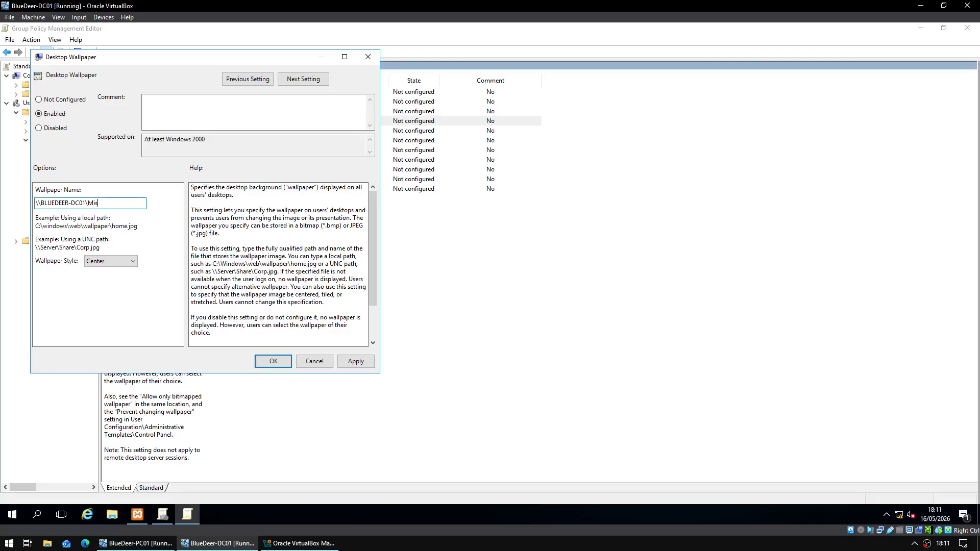
pyautogui.write('\\')
# - Locate the wallpaper image in C:\Shares\Misc, with file name extensions shown
pyautogui.click(112, 515)
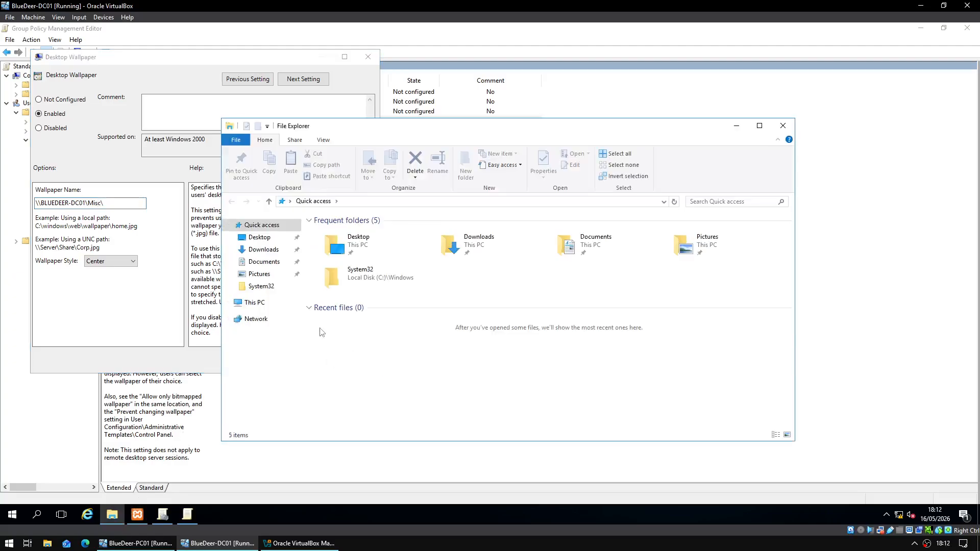
pyautogui.click(254, 302)
pyautogui.click(371, 304)
pyautogui.doubleClick(372, 305)
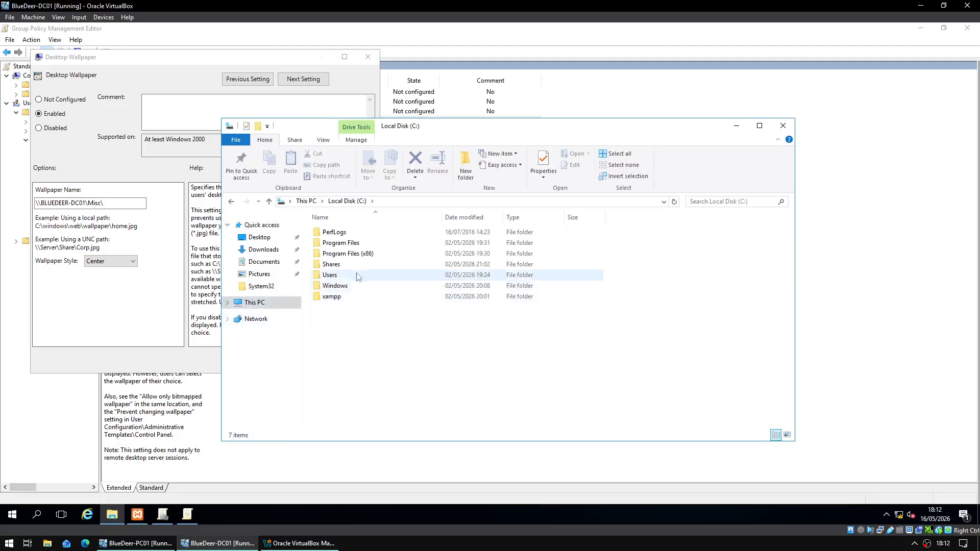
pyautogui.doubleClick(357, 264)
pyautogui.click(348, 255)
pyautogui.doubleClick(348, 256)
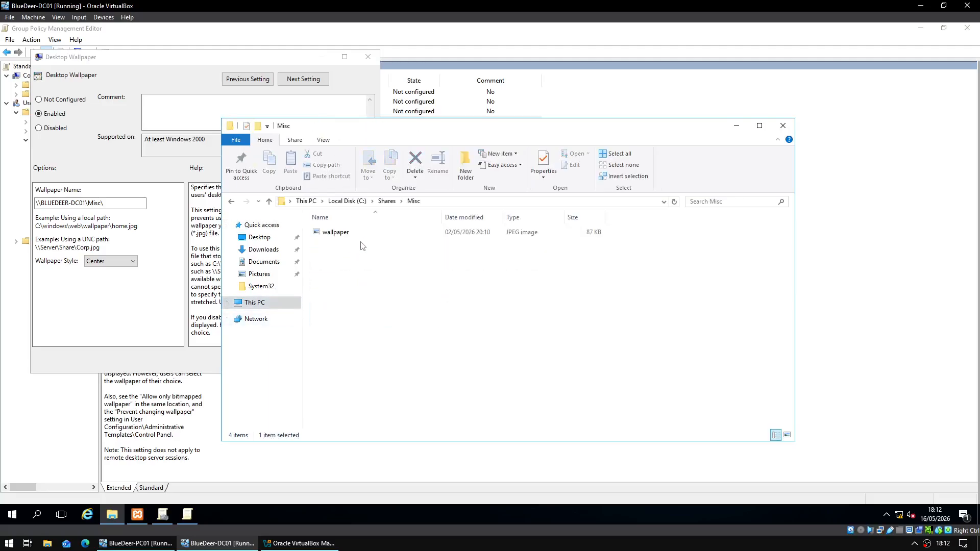
pyautogui.click(365, 235)
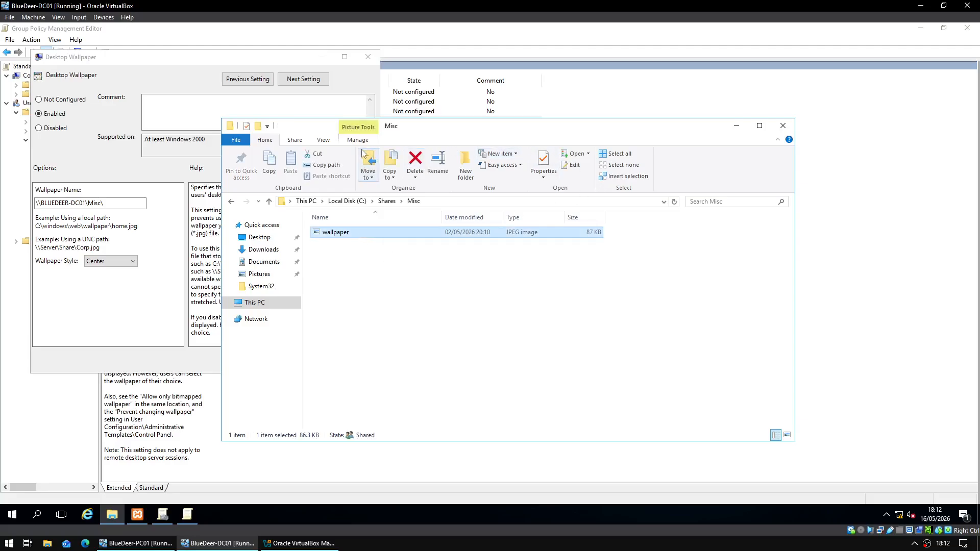
pyautogui.click(329, 141)
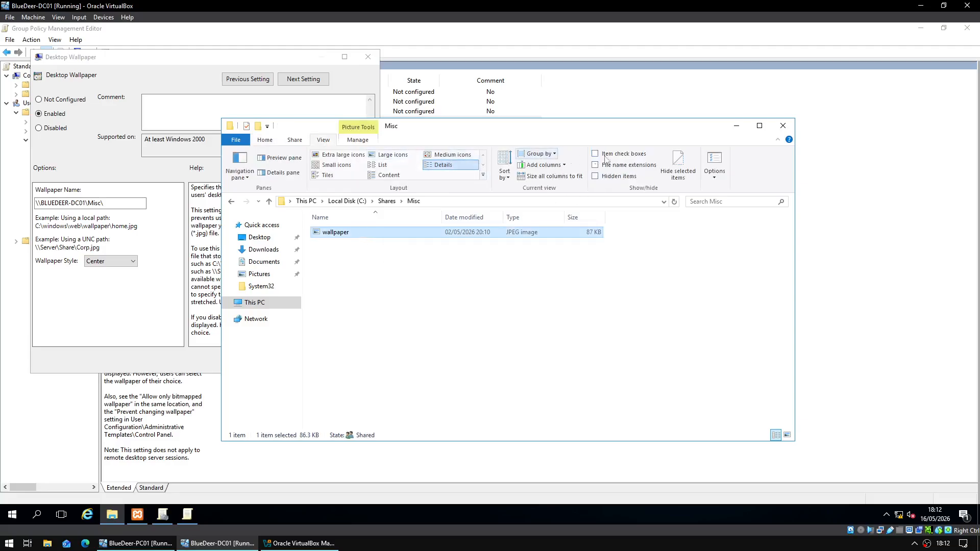
pyautogui.click(644, 166)
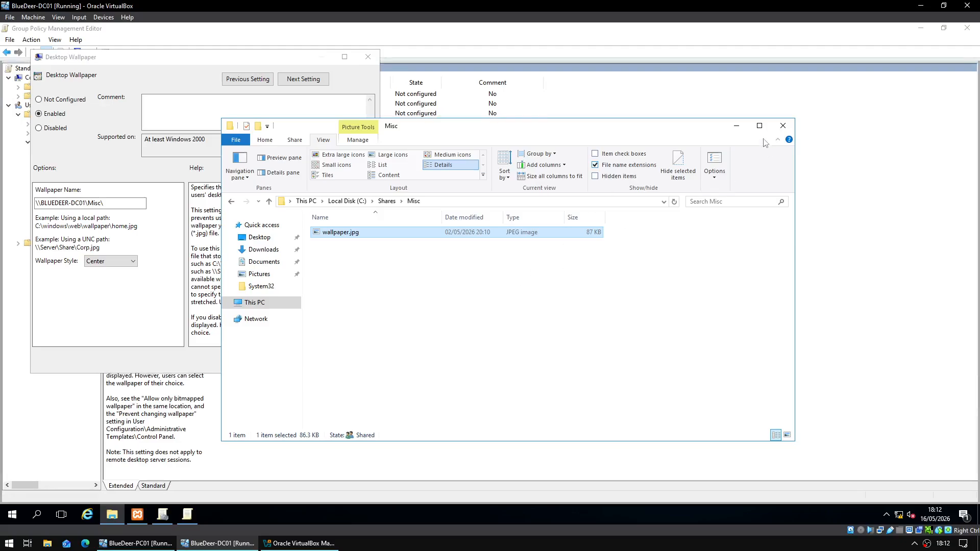
pyautogui.click(782, 125)
# - Complete the path \\BLUEDEER-DC01\Misc\wallpaper.jpg and apply the Desktop Wallpaper policy
pyautogui.write('wallpaper.jpg')
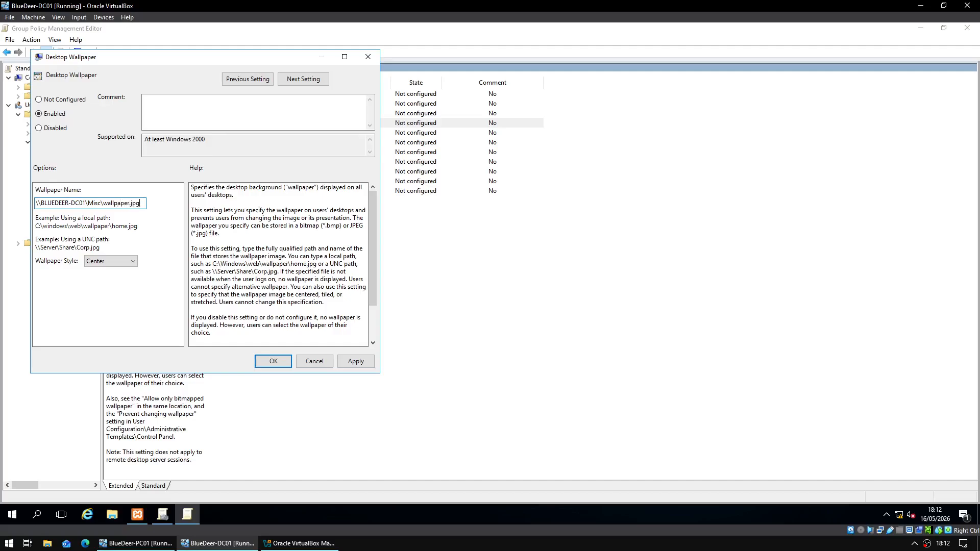
pyautogui.click(356, 362)
pyautogui.click(273, 362)
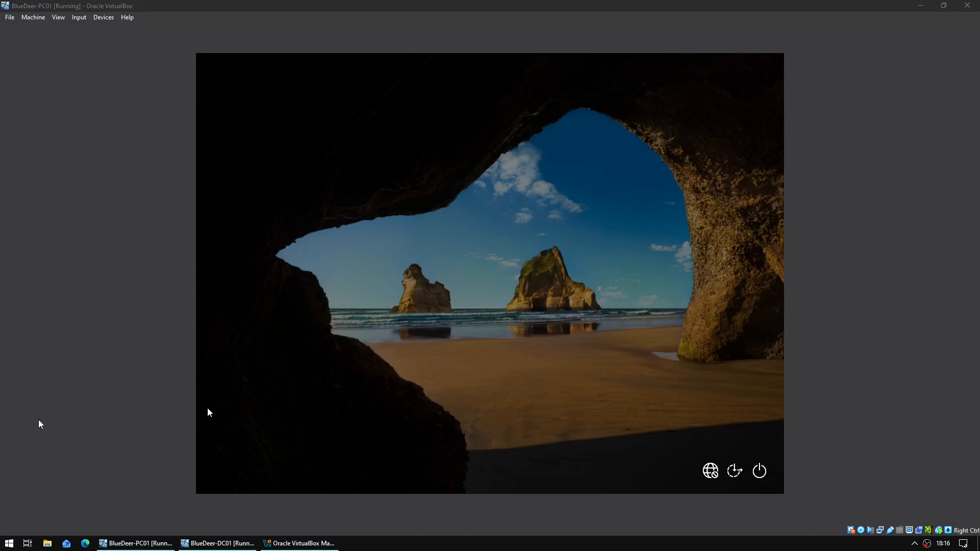
# - Wake the BlueDeer-PC01 lock screen and sign in as the test manager with the account password
pyautogui.click(375, 370)
pyautogui.click(492, 322)
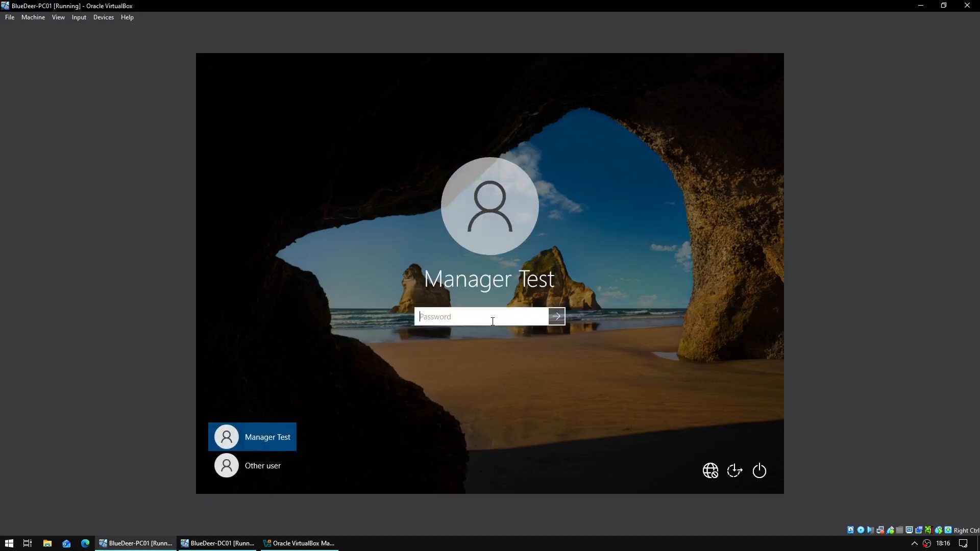
pyautogui.write('Pa$$w0rd')
pyautogui.press('Return')
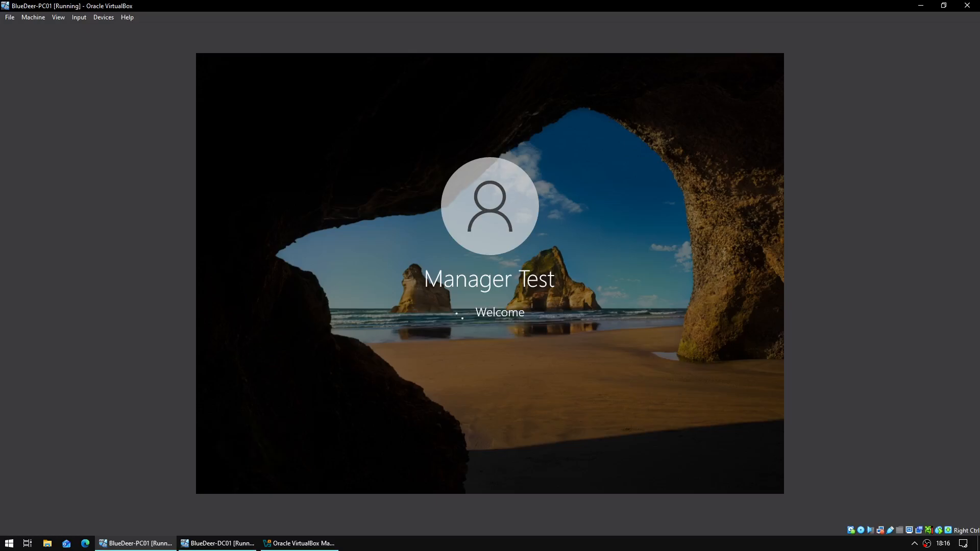
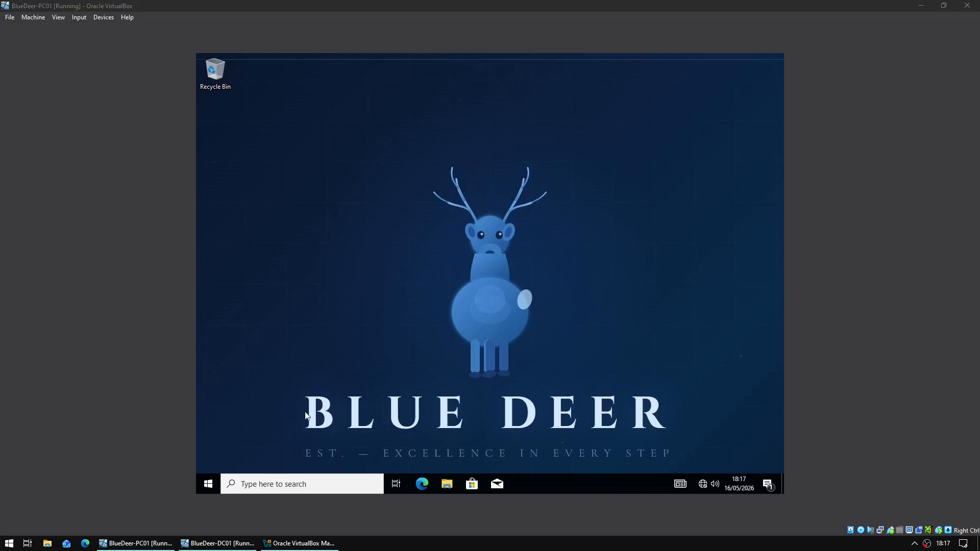
# - On BlueDeer-PC01, check the Blue Deer wallpaper via Start and File Explorer's This PC
pyautogui.click(209, 484)
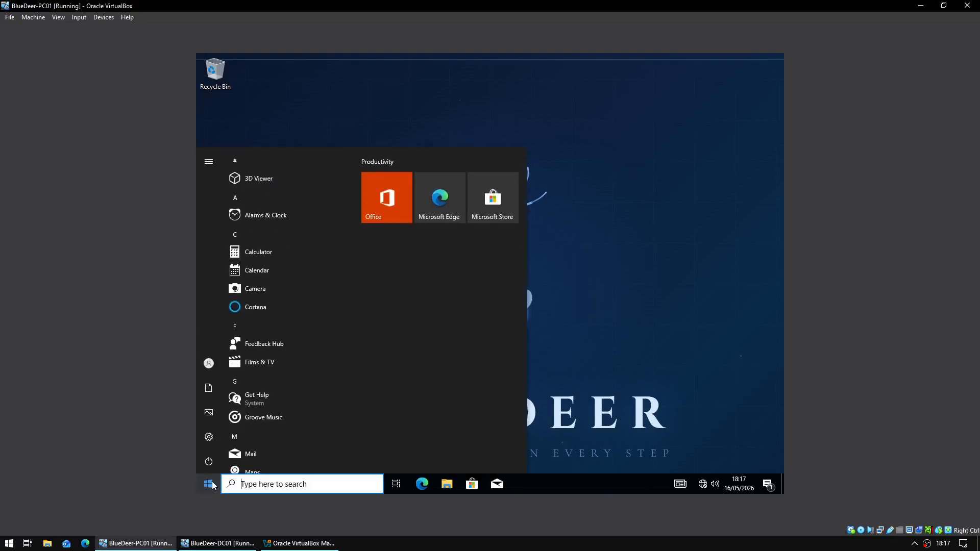
pyautogui.click(212, 486)
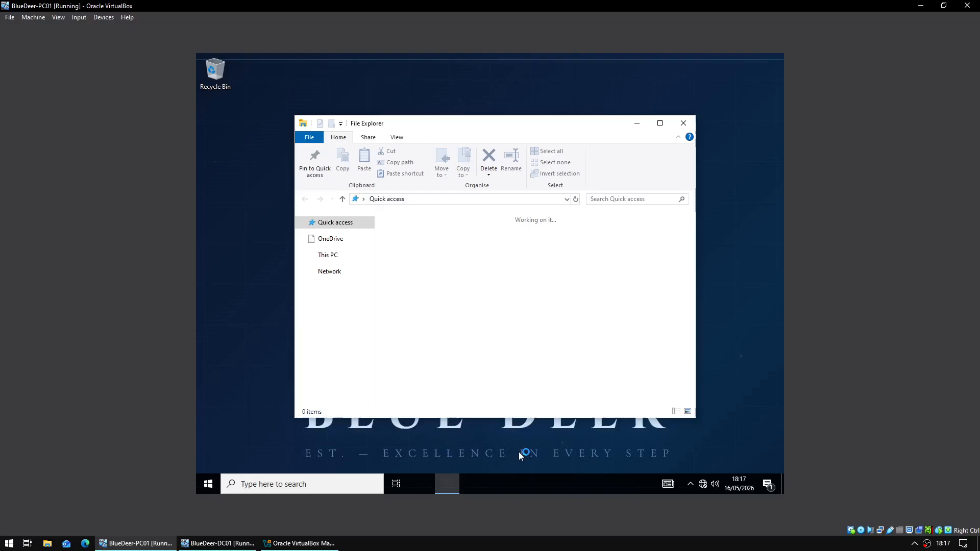
pyautogui.click(328, 329)
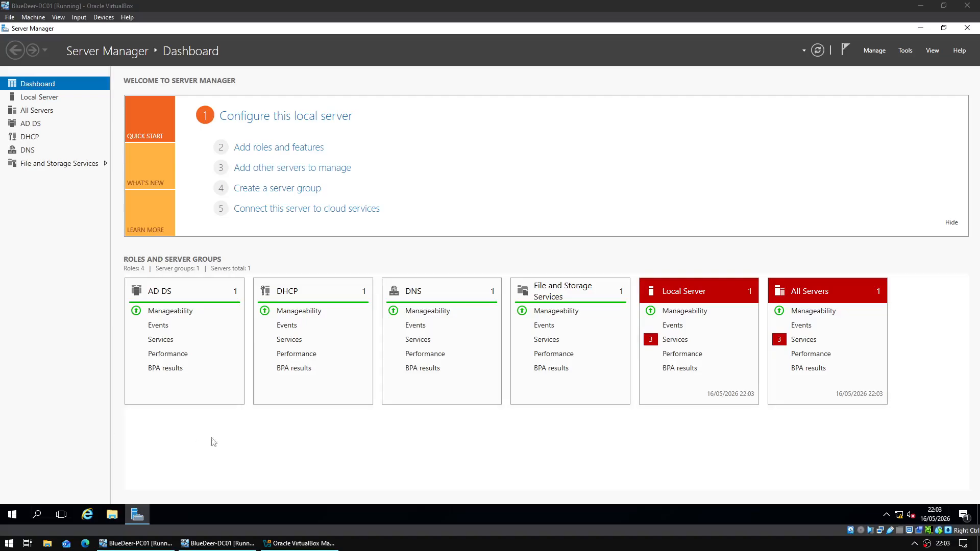
# - Launch Group Policy Management from Windows Administrative Tools and minimise Server Manager
pyautogui.click(13, 514)
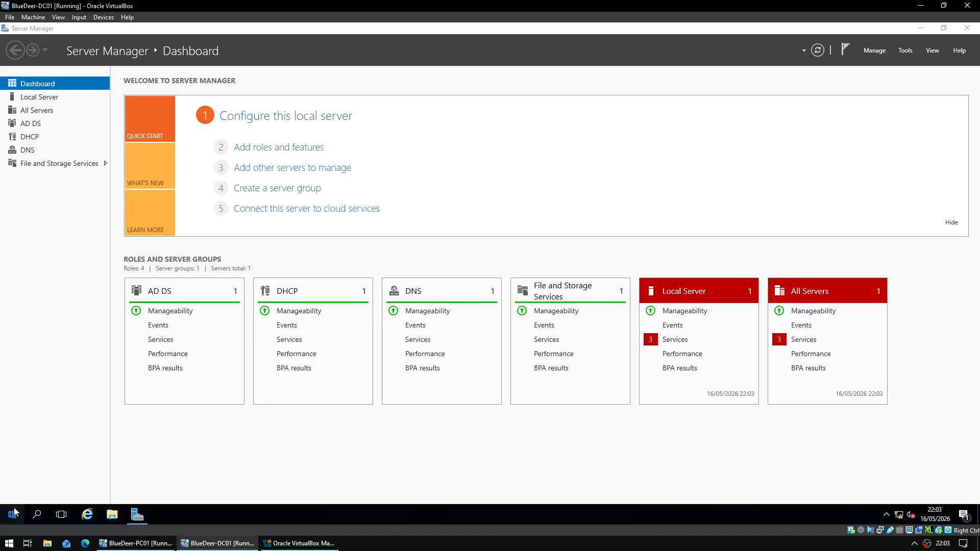
pyautogui.scroll(-3, 77, 412)
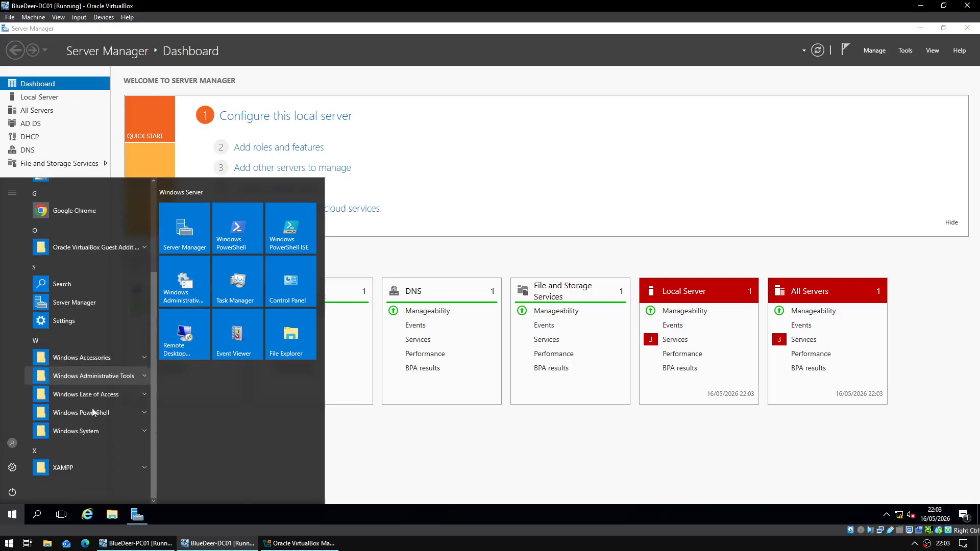
pyautogui.click(119, 380)
pyautogui.scroll(-5, 121, 394)
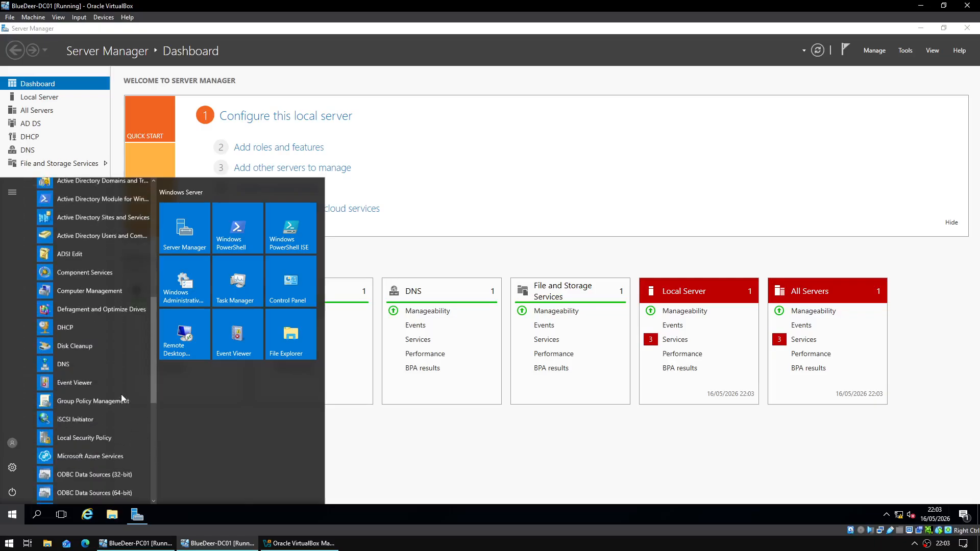
pyautogui.click(117, 396)
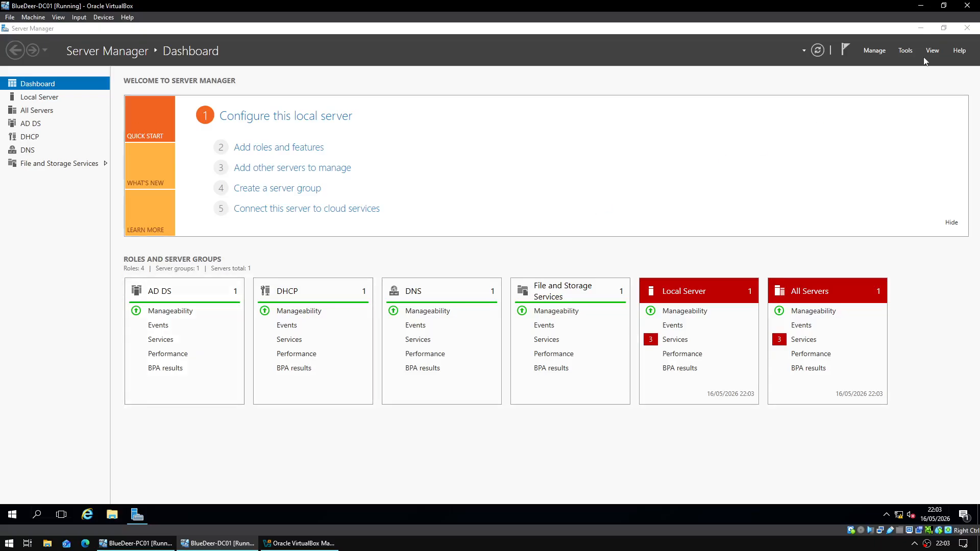
pyautogui.click(922, 30)
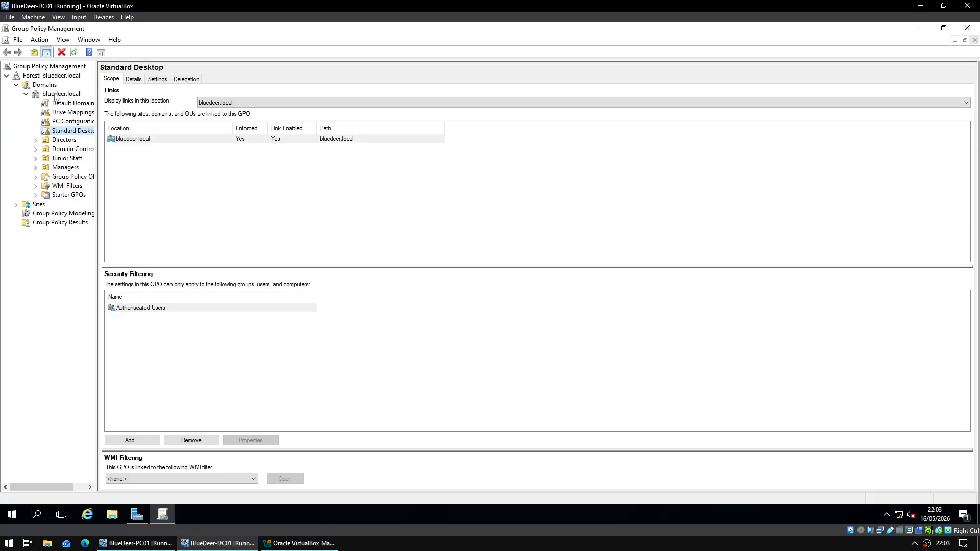
# - Select the PC Configuration GPO and edit it from its Computer Configuration settings
pyautogui.click(81, 123)
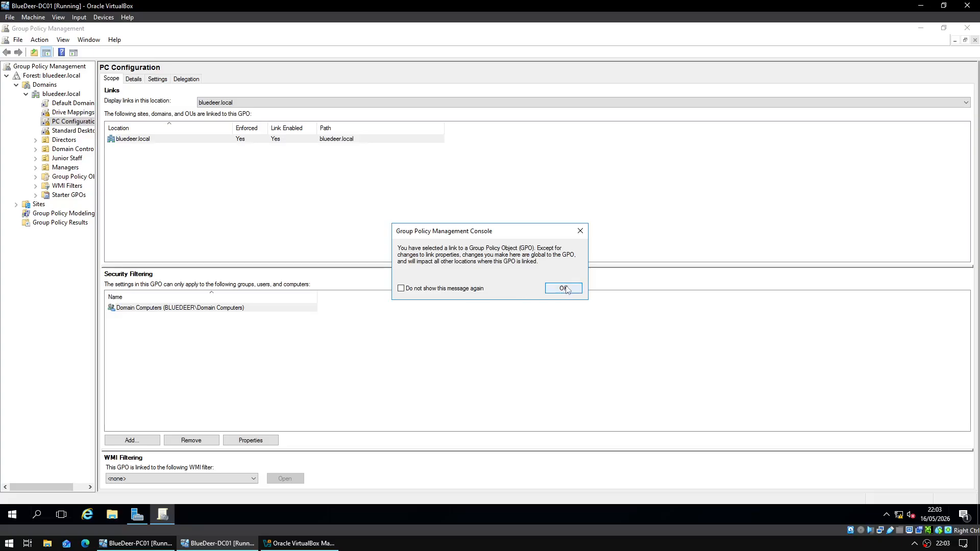
pyautogui.click(559, 287)
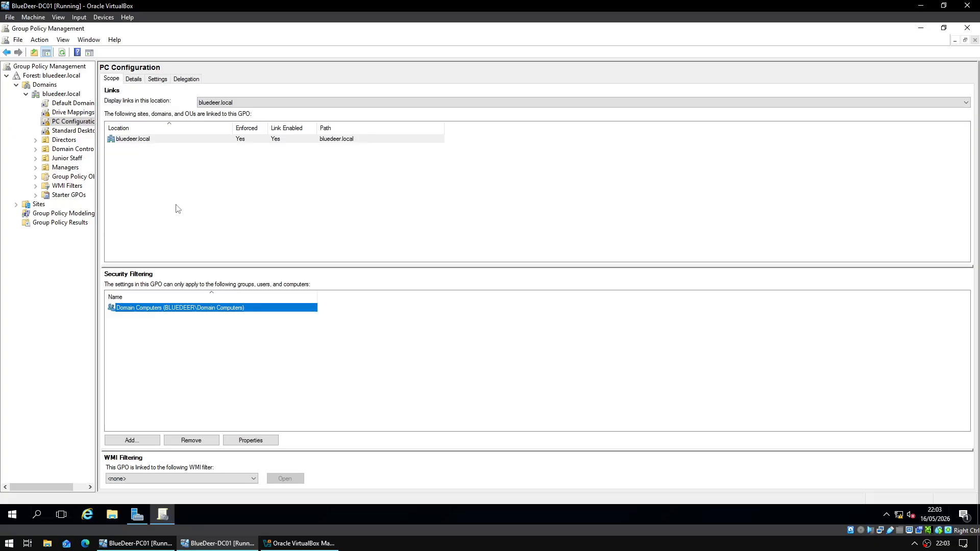
pyautogui.rightClick(142, 141)
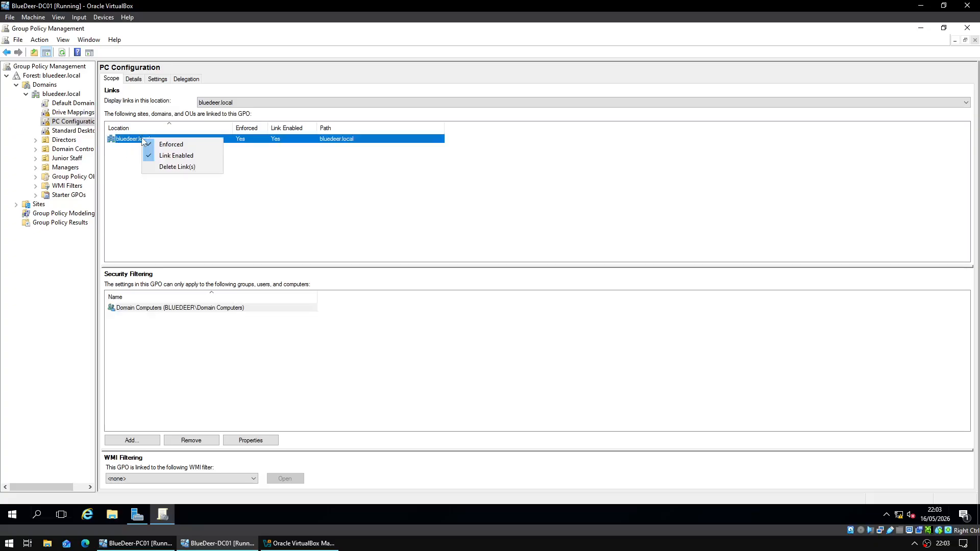
pyautogui.click(313, 179)
pyautogui.click(163, 79)
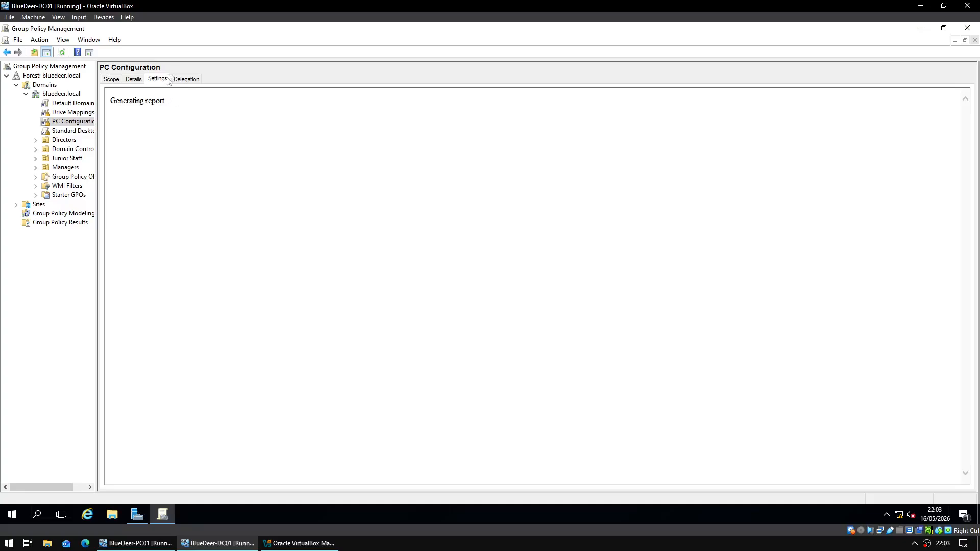
pyautogui.rightClick(183, 115)
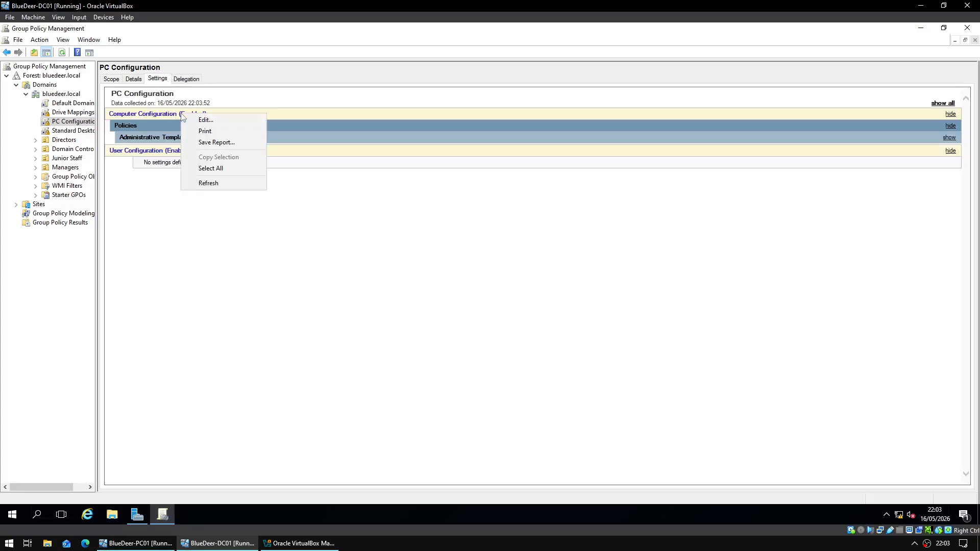
pyautogui.click(191, 121)
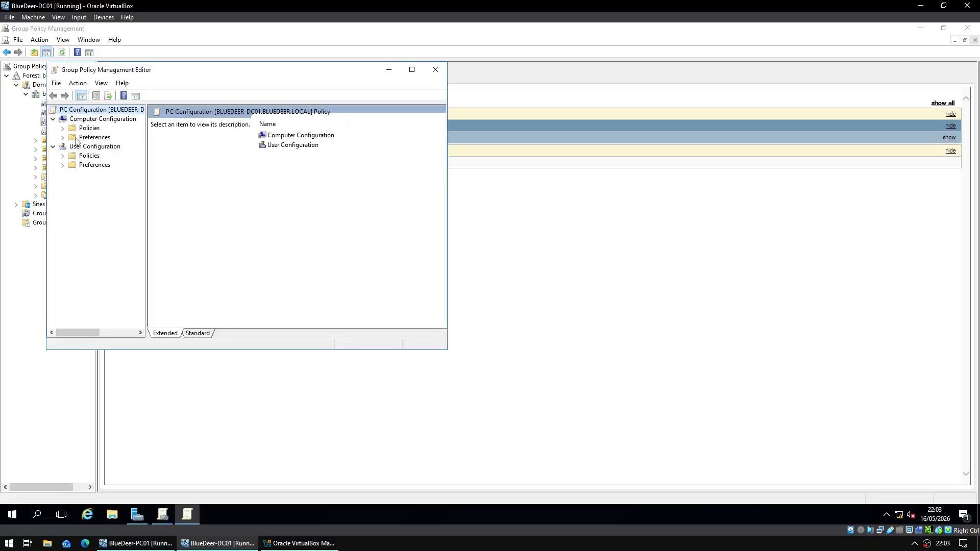
# - Navigate to Computer Configuration > Policies > Windows Settings > Security Settings > Local Policies > Security Options
pyautogui.click(71, 119)
pyautogui.click(64, 128)
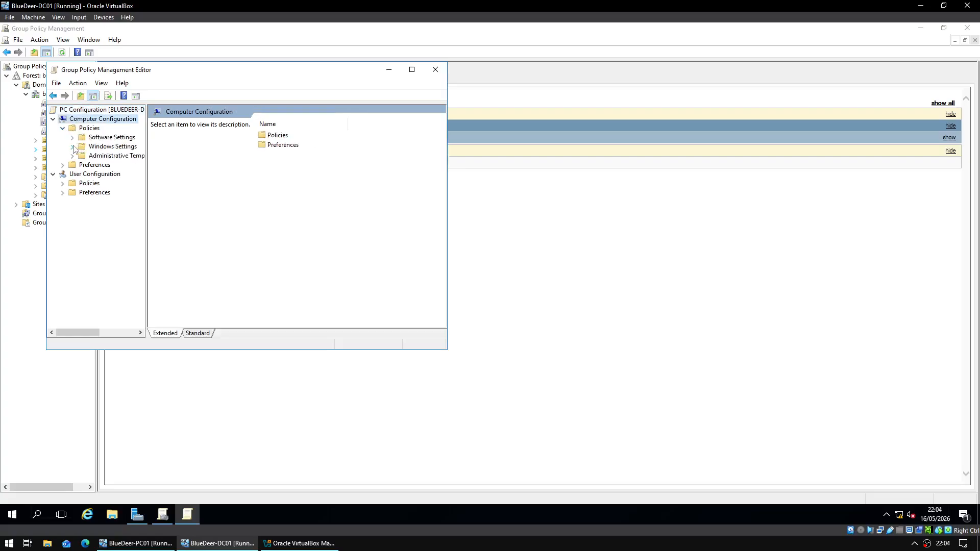
pyautogui.click(74, 146)
pyautogui.click(412, 70)
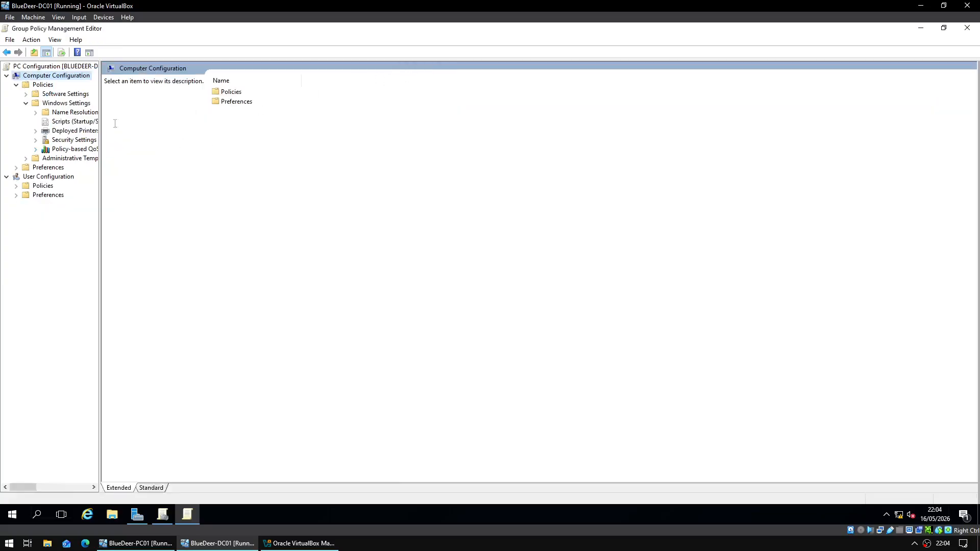
pyautogui.click(65, 140)
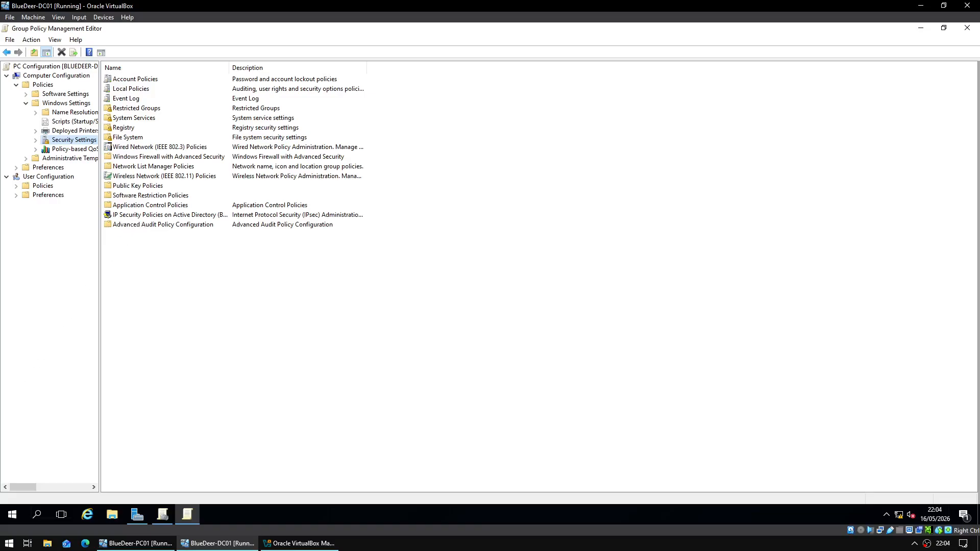
pyautogui.doubleClick(140, 90)
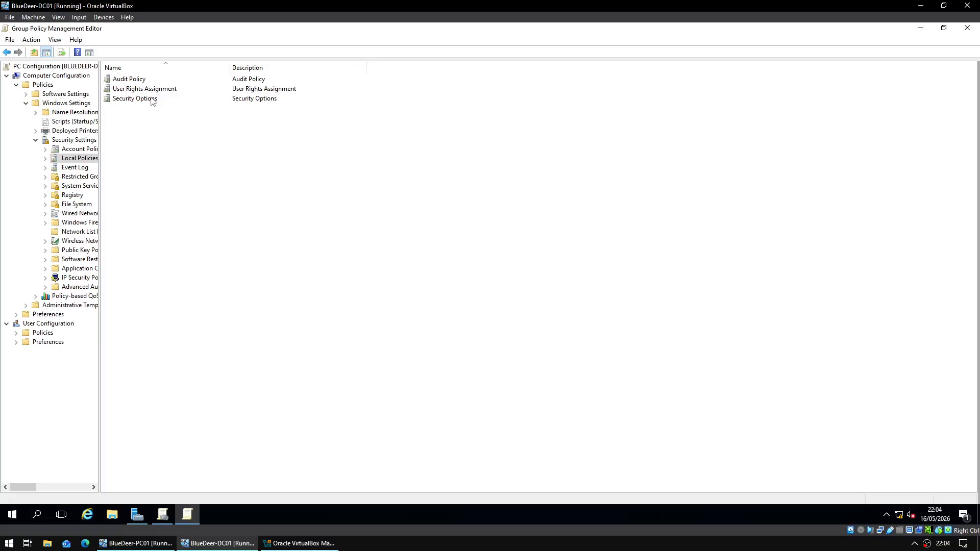
pyautogui.doubleClick(151, 99)
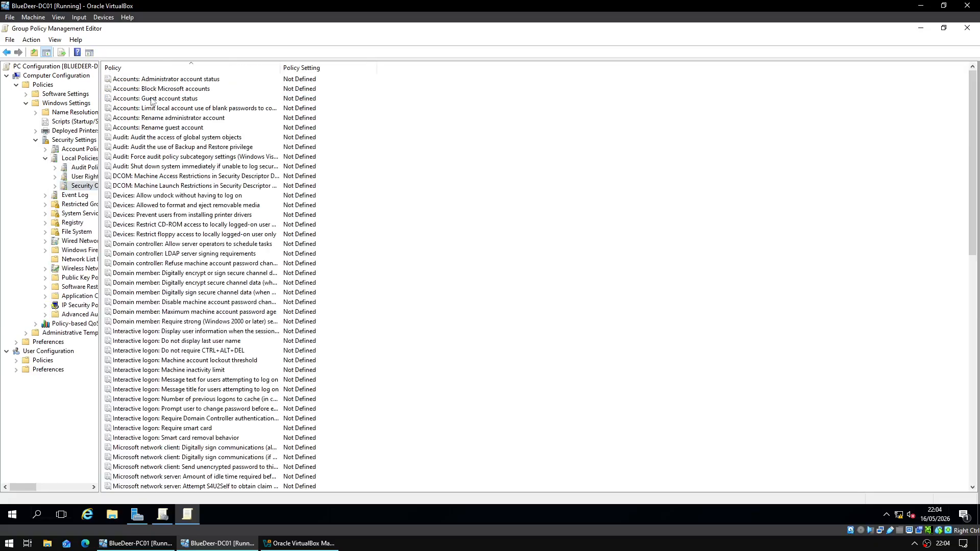
# - Widen the Policy column and find the Interactive logon policies in Security Options
pyautogui.moveTo(280, 67); pyautogui.dragTo(458, 73)
pyautogui.click(133, 205)
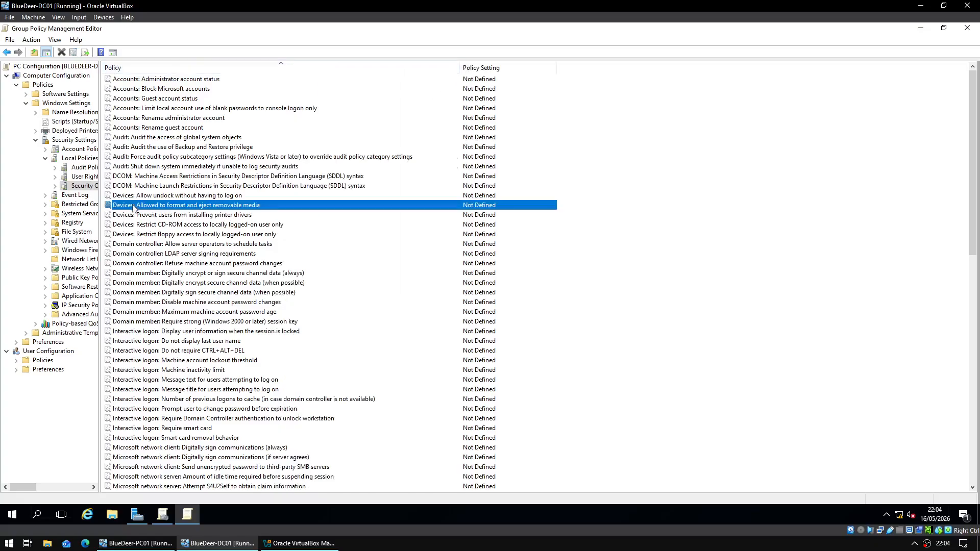
pyautogui.press('i')
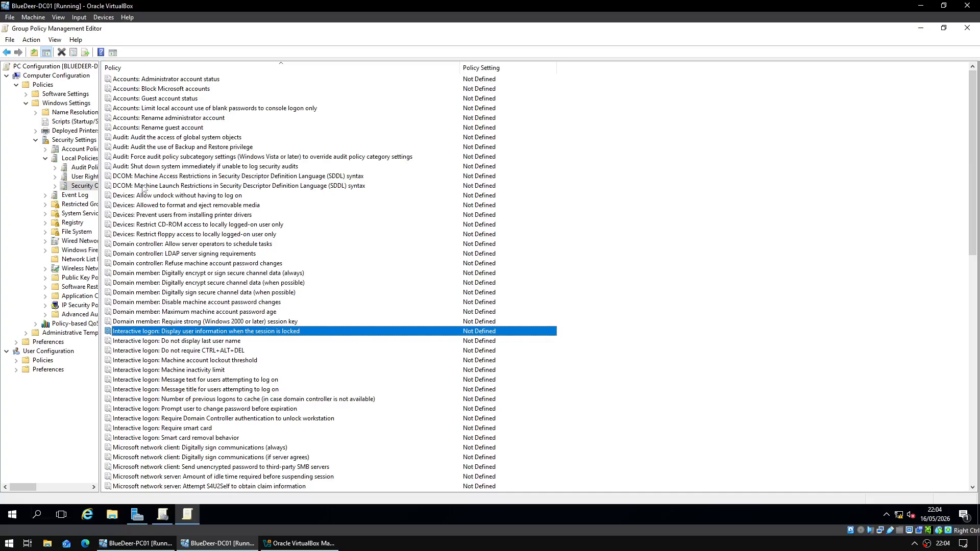
pyautogui.click(224, 343)
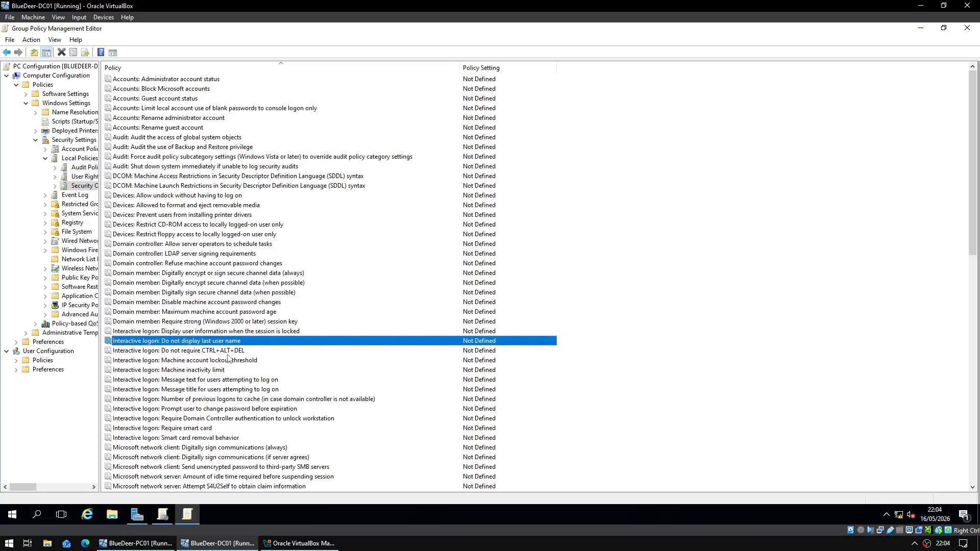
pyautogui.click(228, 354)
pyautogui.click(230, 361)
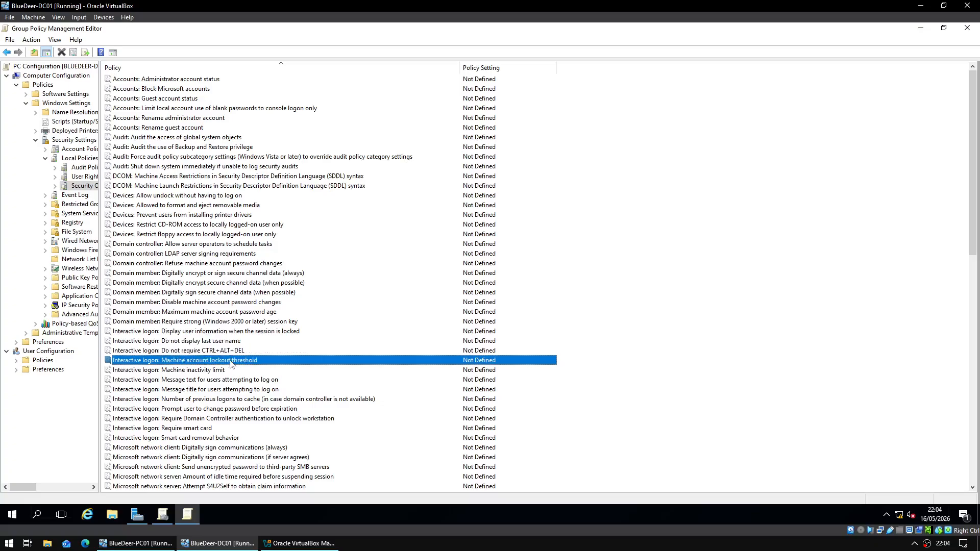
pyautogui.click(230, 371)
pyautogui.click(229, 381)
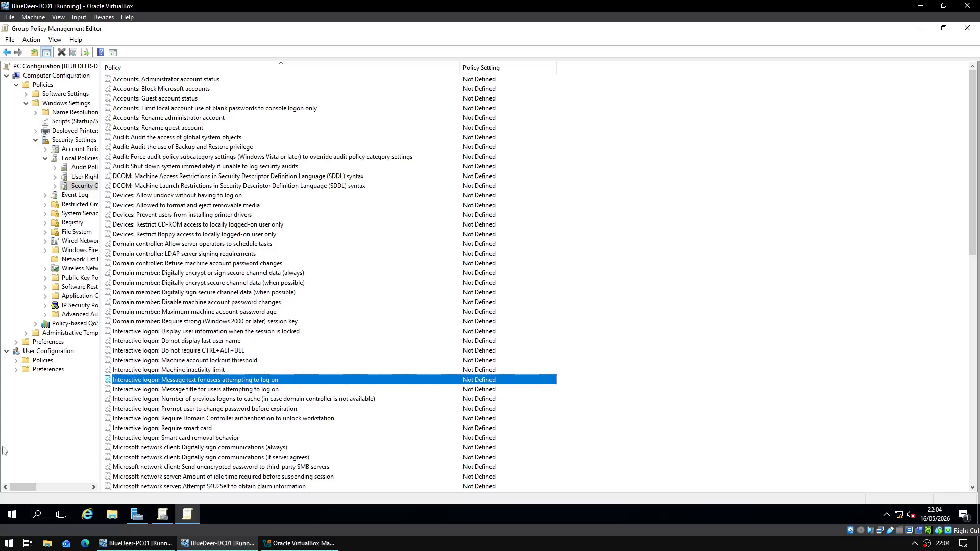
pyautogui.scroll(-2, 183, 284)
# - Define 'Interactive logon: Do not display last user name' as Enabled and apply it
pyautogui.doubleClick(182, 284)
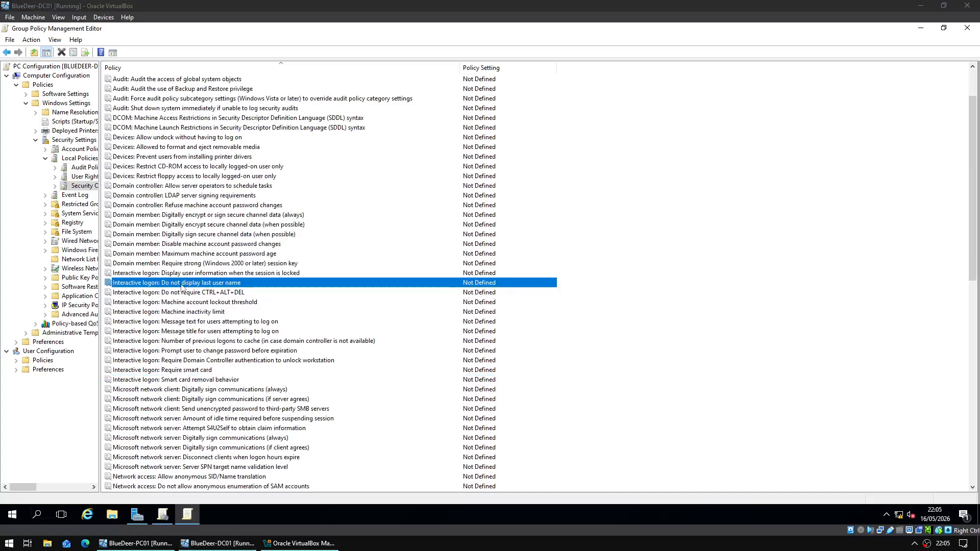
pyautogui.click(398, 196)
pyautogui.click(423, 208)
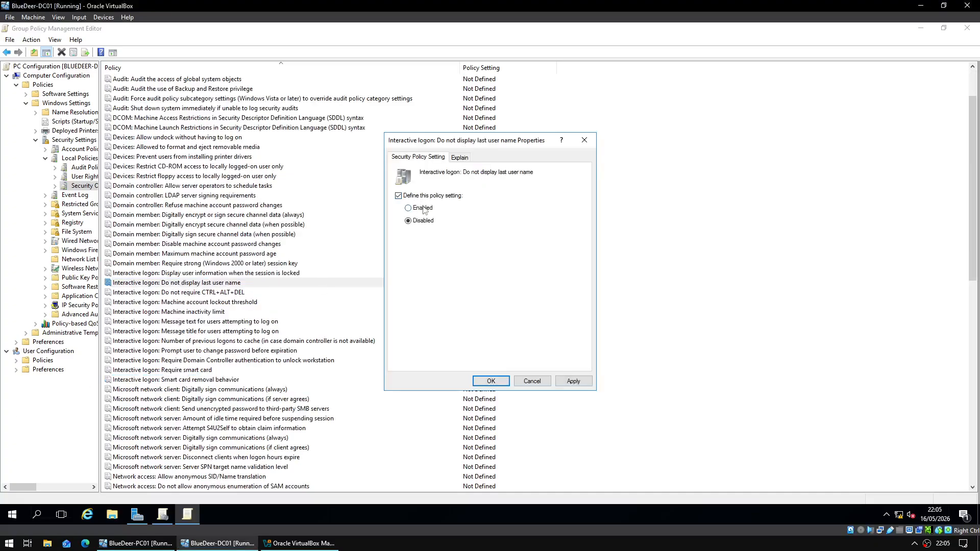
pyautogui.click(573, 382)
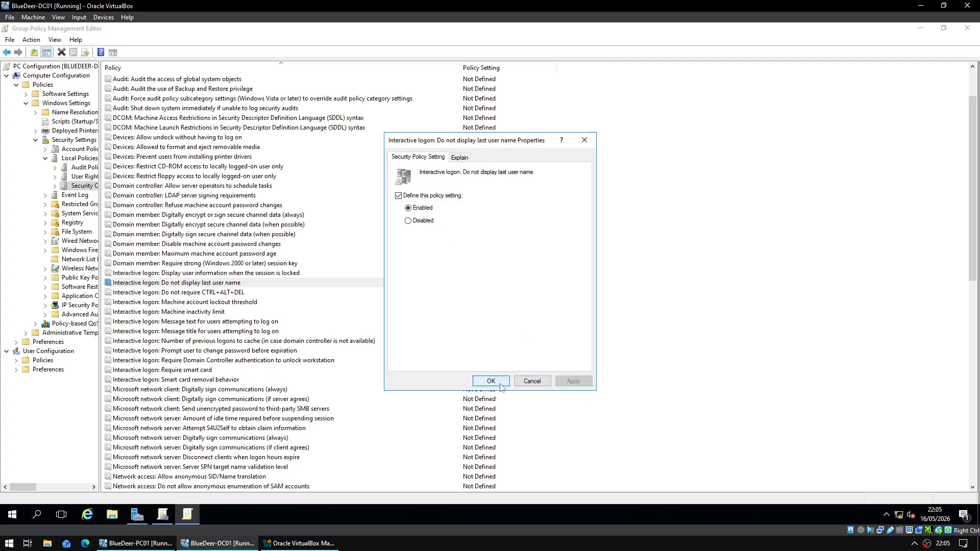
pyautogui.press('Return')
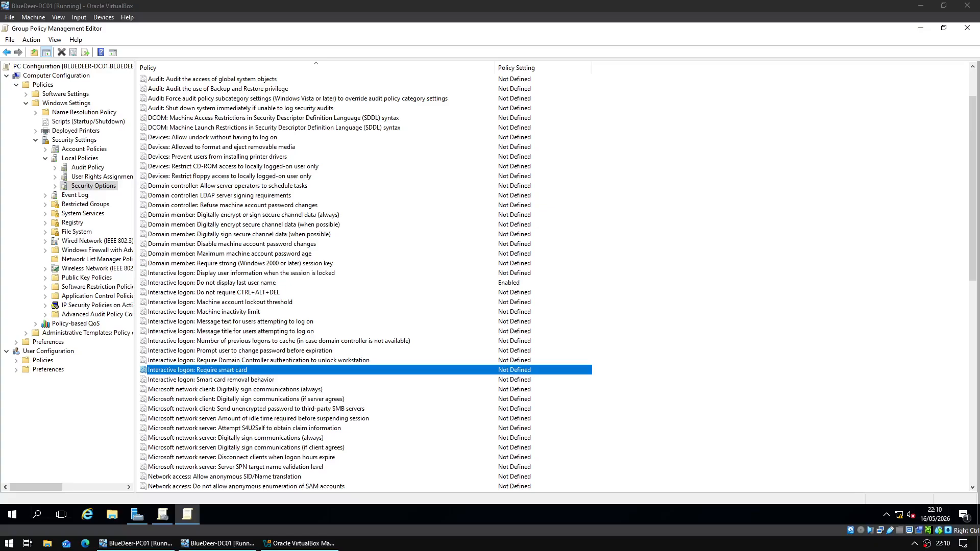
# - Navigate to Computer Configuration > Policies > Administrative Templates > Control Panel > Personalization
pyautogui.click(46, 76)
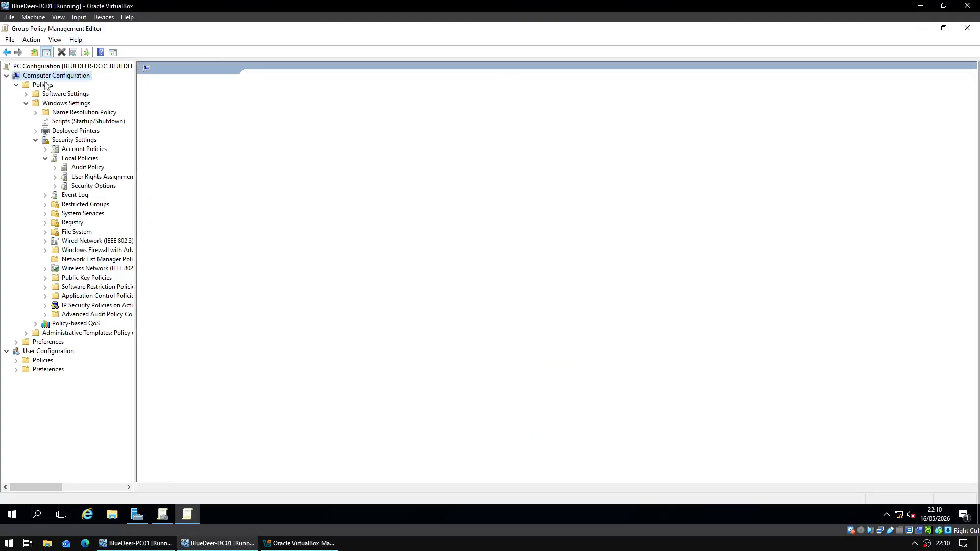
pyautogui.doubleClick(263, 92)
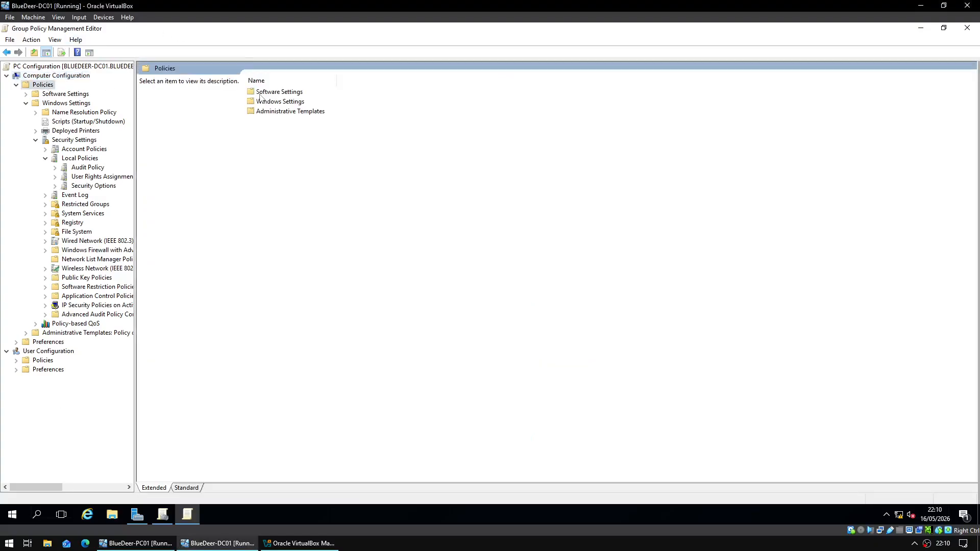
pyautogui.click(284, 112)
pyautogui.doubleClick(283, 113)
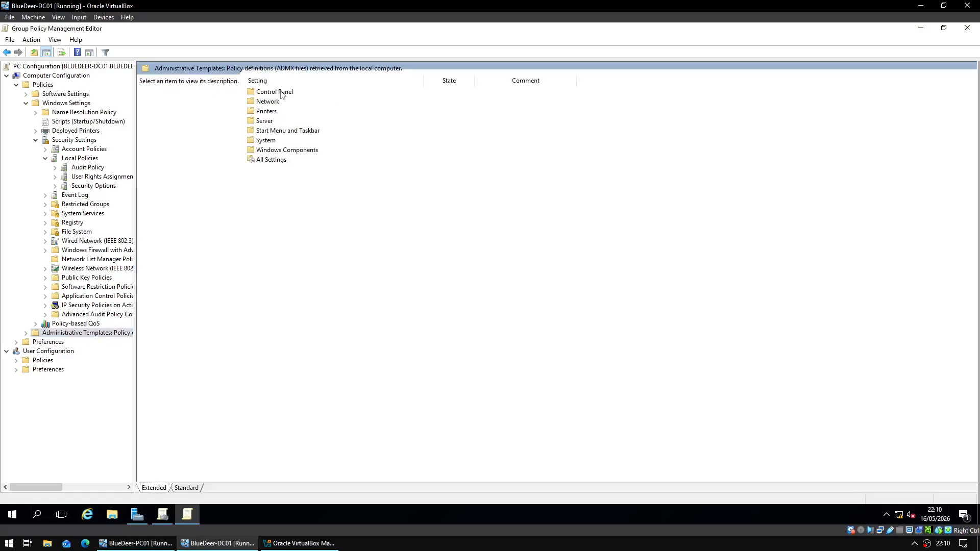
pyautogui.doubleClick(275, 92)
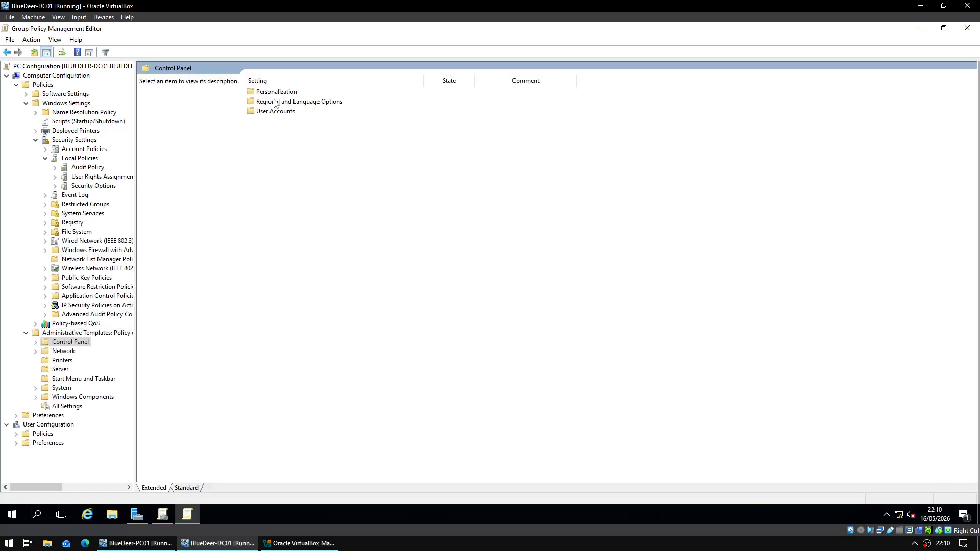
pyautogui.doubleClick(273, 93)
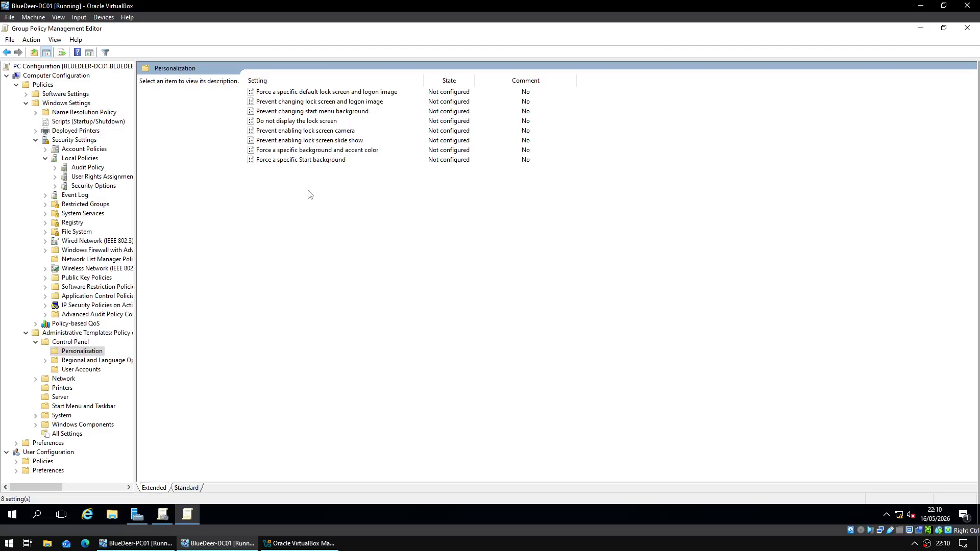
# - Enable 'Force a specific default lock screen image' with \\BLUEDEER-DC01\misc\wallpaper.jpg, fun facts off, then close the editor
pyautogui.doubleClick(322, 92)
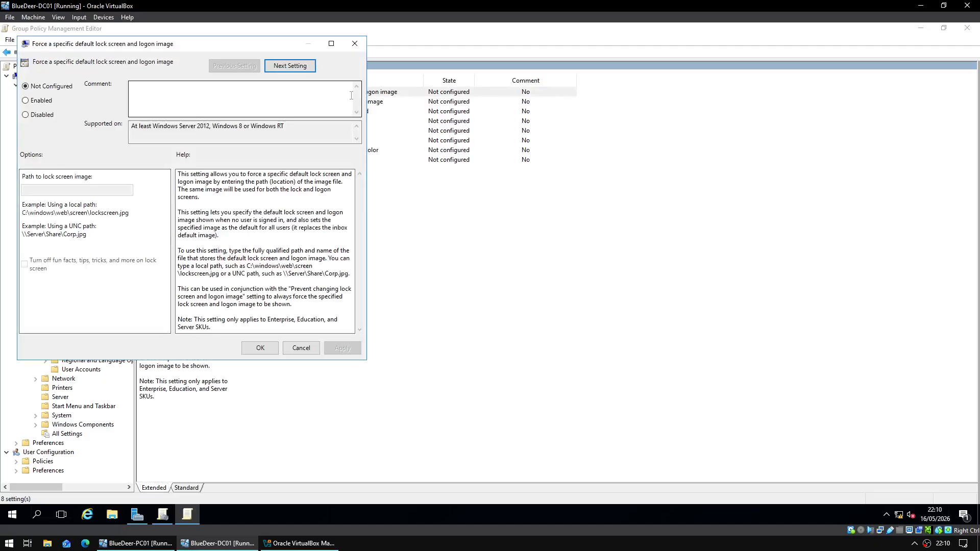
pyautogui.click(58, 103)
pyautogui.click(96, 190)
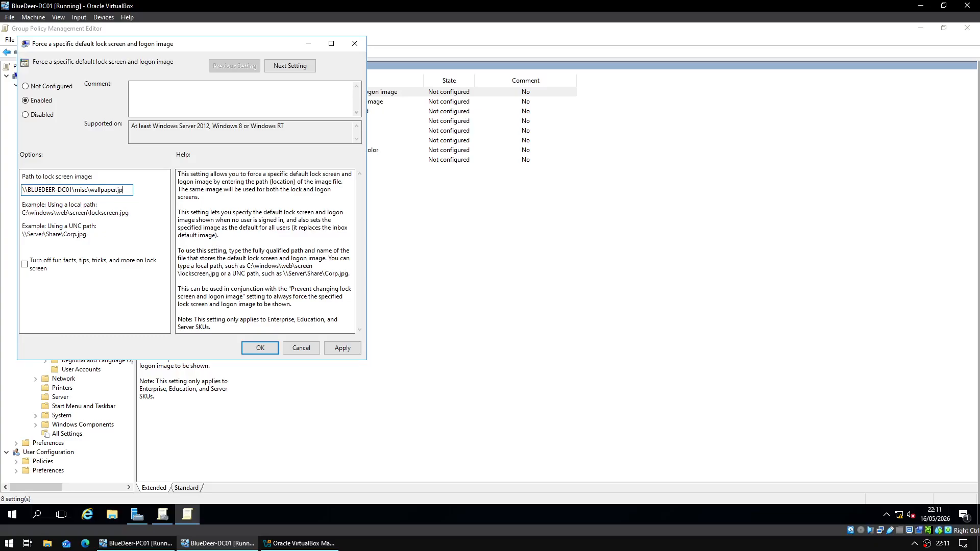
pyautogui.click(44, 262)
pyautogui.click(350, 353)
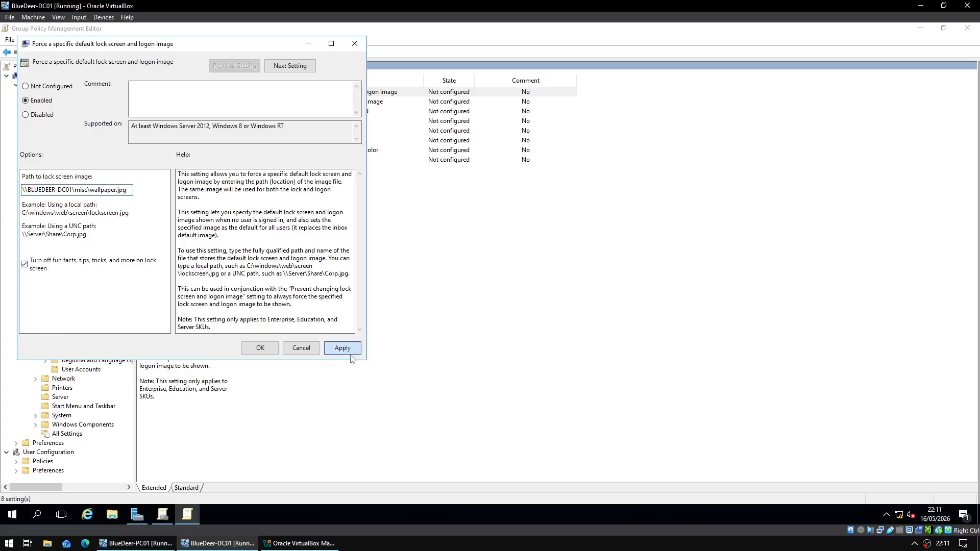
pyautogui.click(260, 348)
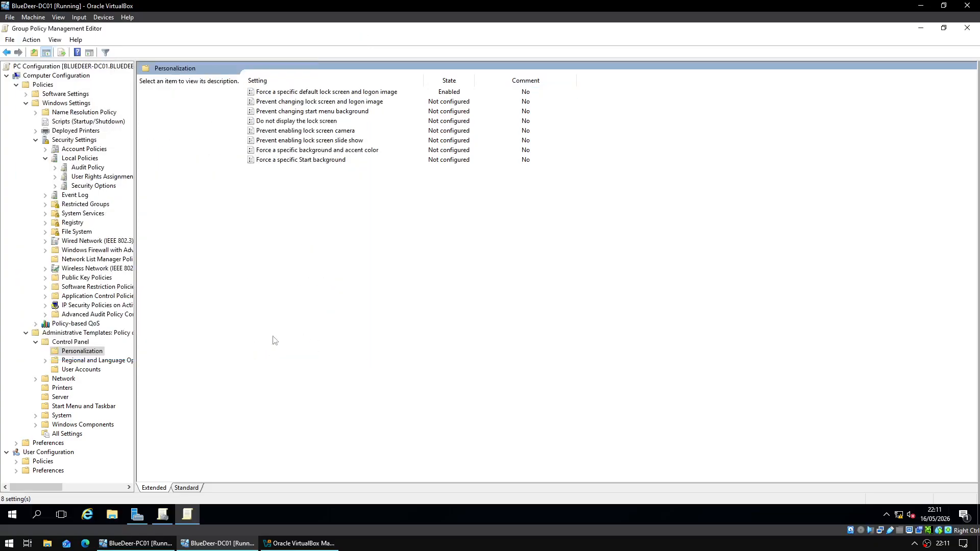
pyautogui.click(967, 29)
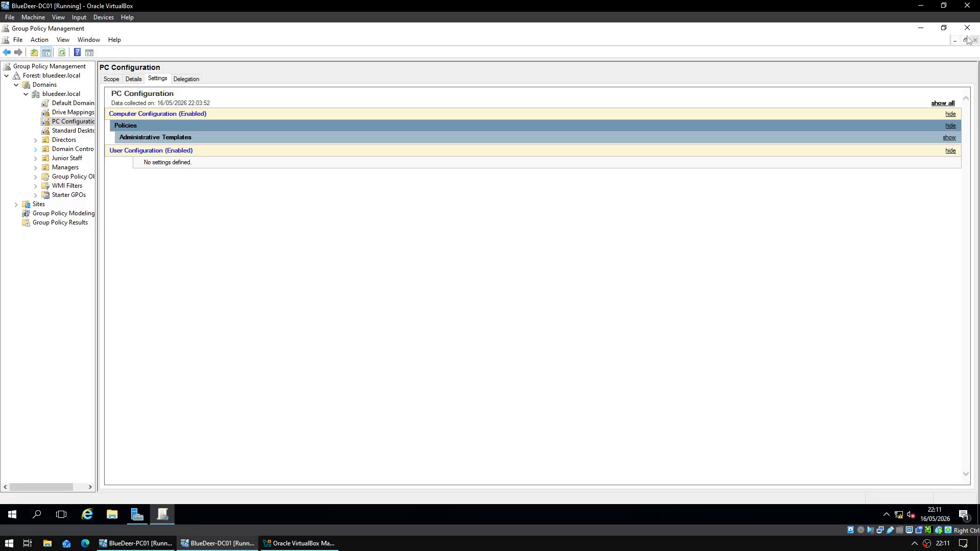
# - Close Group Policy Management and use VirtualBox's Keyboard menu to send Ctrl-Alt-Del
pyautogui.click(967, 31)
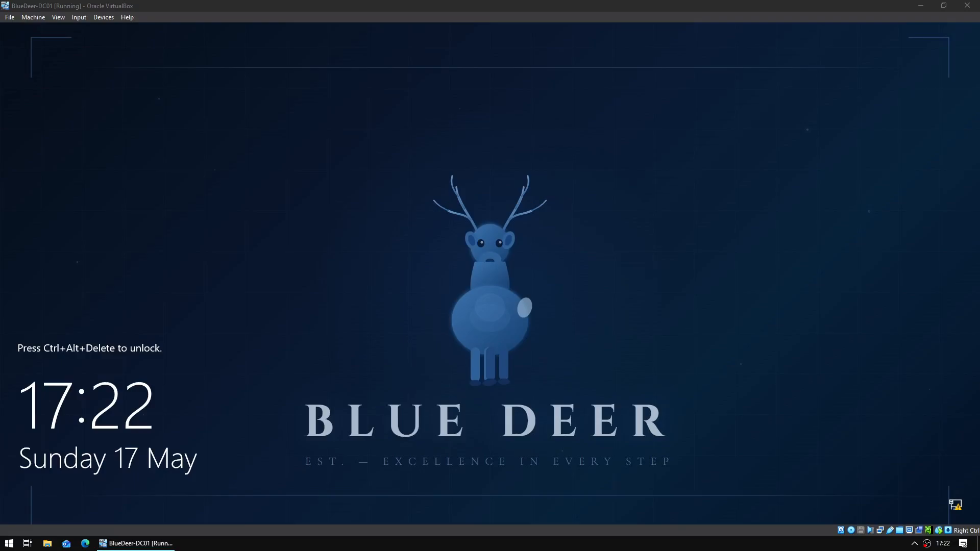
pyautogui.click(80, 17)
pyautogui.moveTo(90, 31)
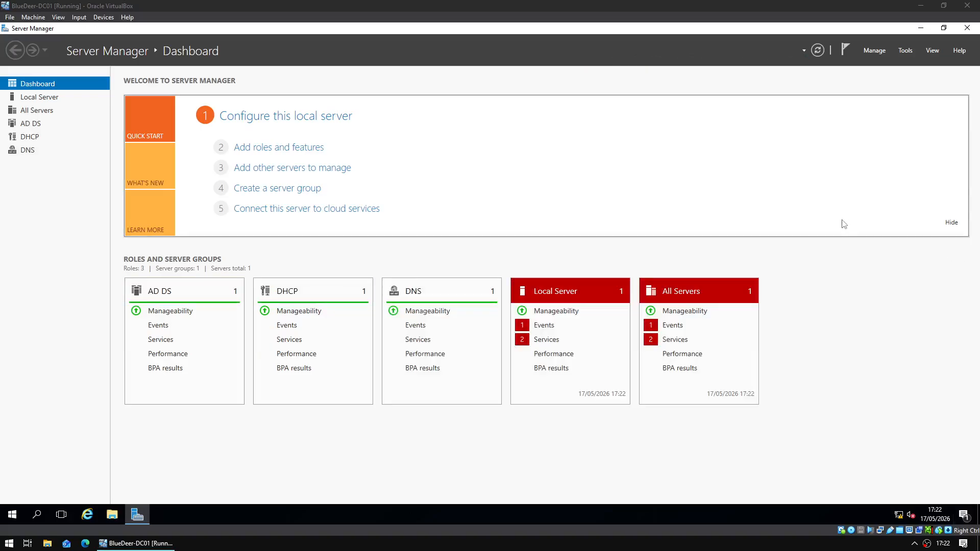
# - Start Add Roles and Features, keeping role-based installation on this server with no roles added
pyautogui.click(874, 50)
pyautogui.click(880, 63)
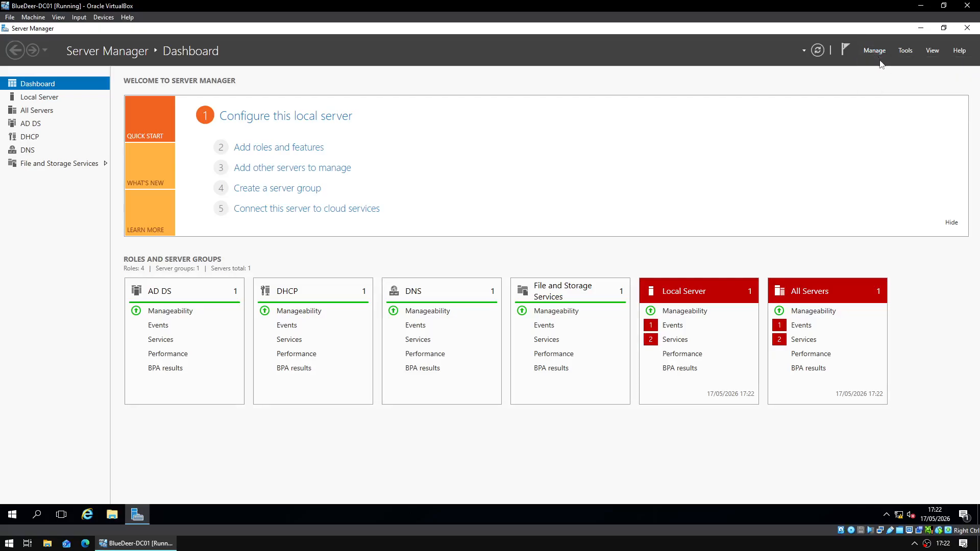
pyautogui.click(877, 51)
pyautogui.click(881, 63)
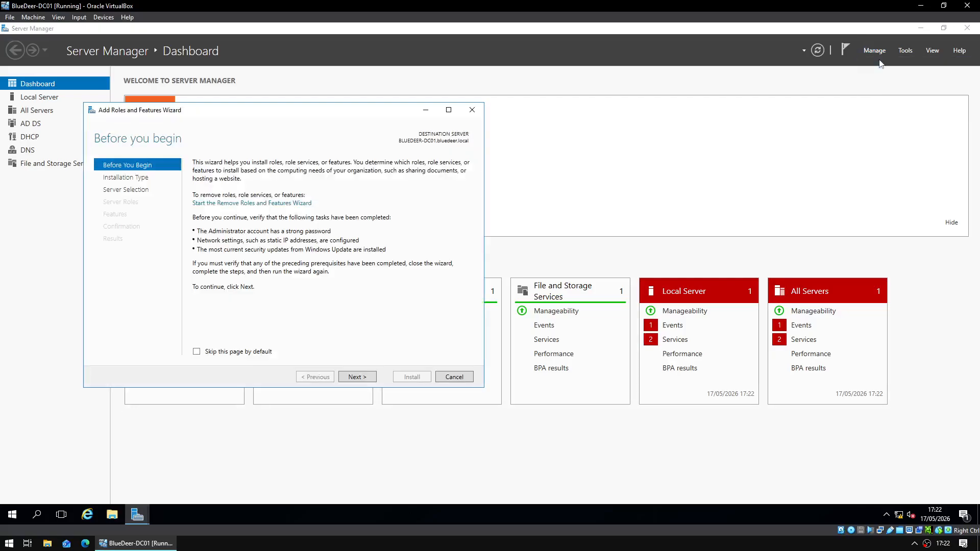
pyautogui.click(353, 377)
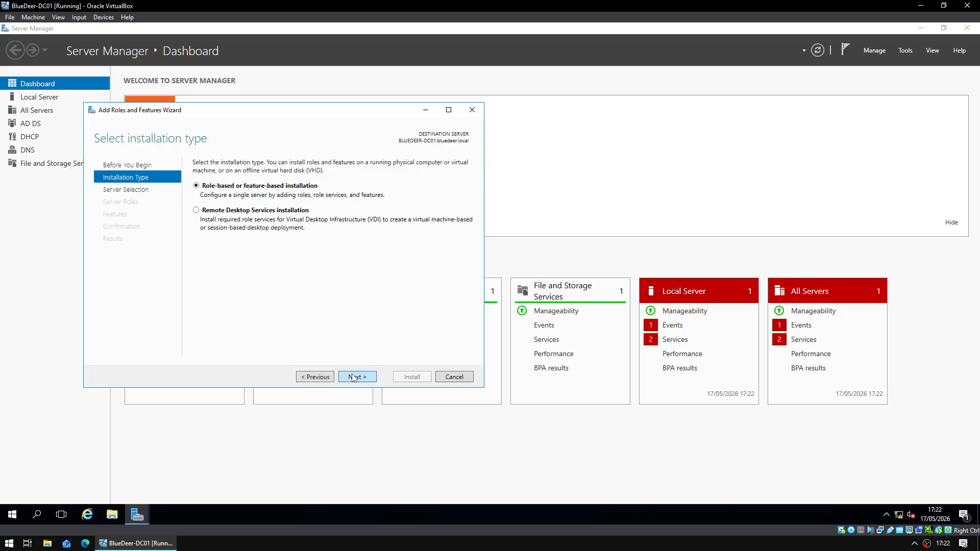
pyautogui.click(353, 378)
pyautogui.click(357, 377)
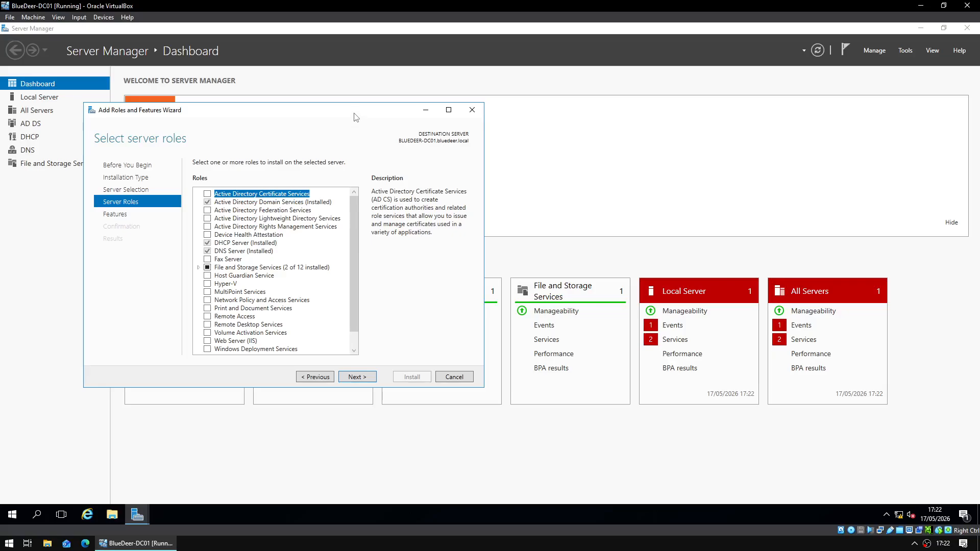
pyautogui.moveTo(356, 117); pyautogui.dragTo(483, 139)
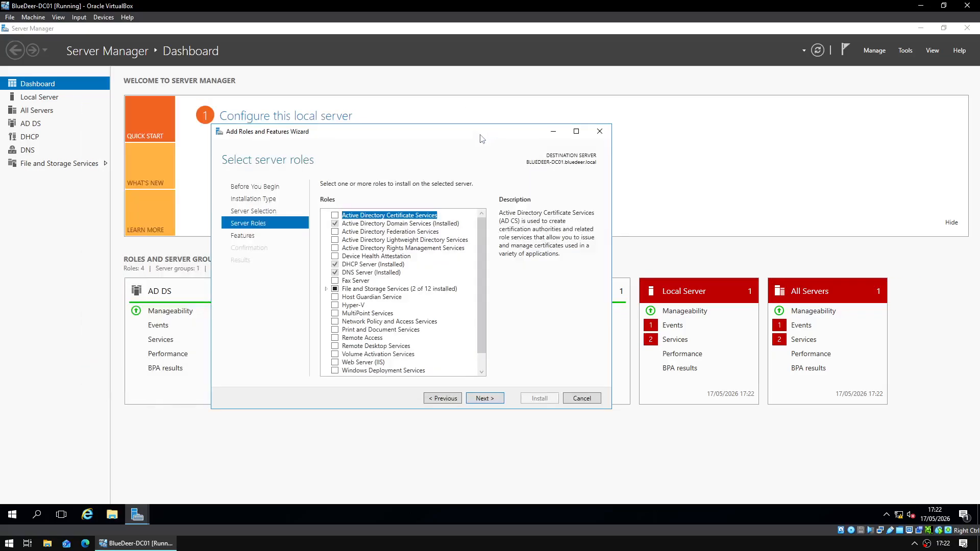
pyautogui.scroll(-1, 407, 297)
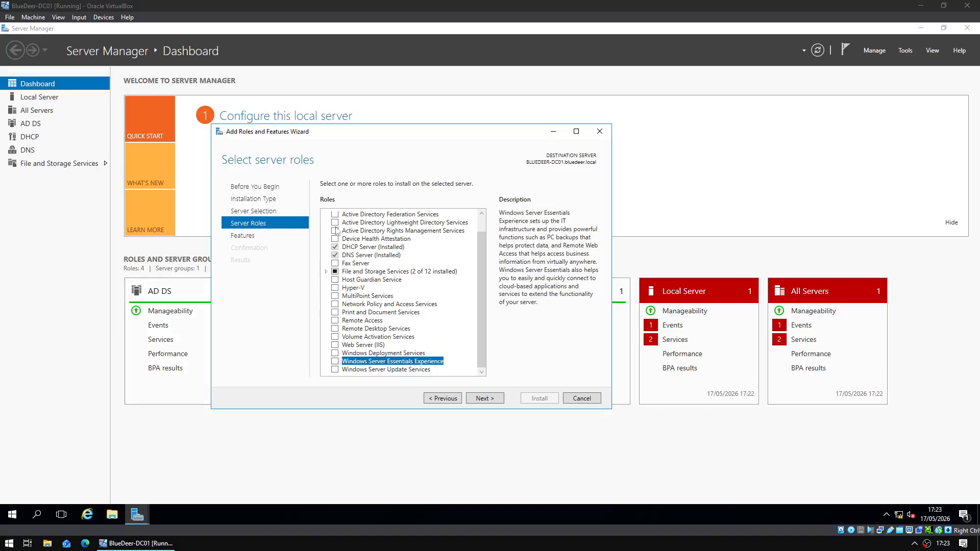
pyautogui.scroll(1, 487, 274)
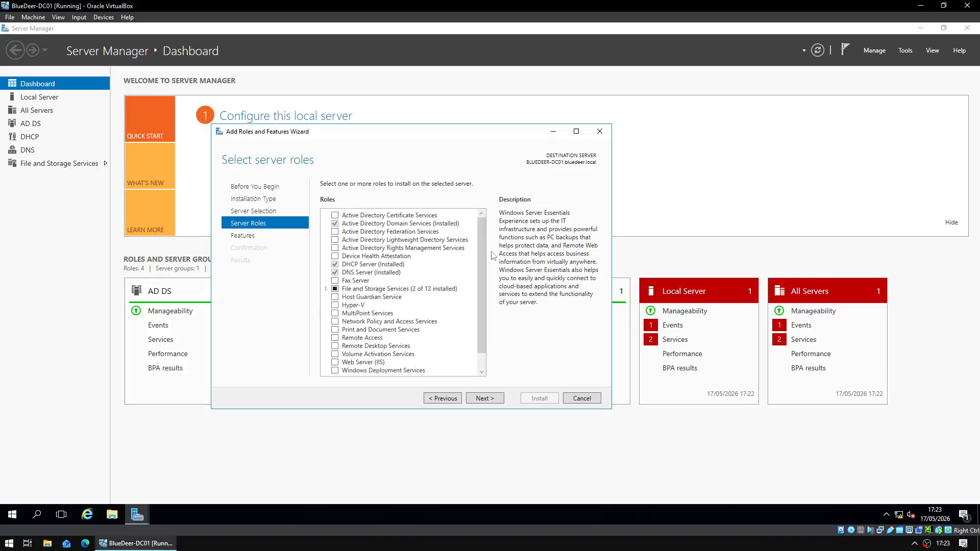
pyautogui.click(483, 398)
# - Tick the Windows Server Backup feature, install it, and close the wizard
pyautogui.scroll(-12, 422, 289)
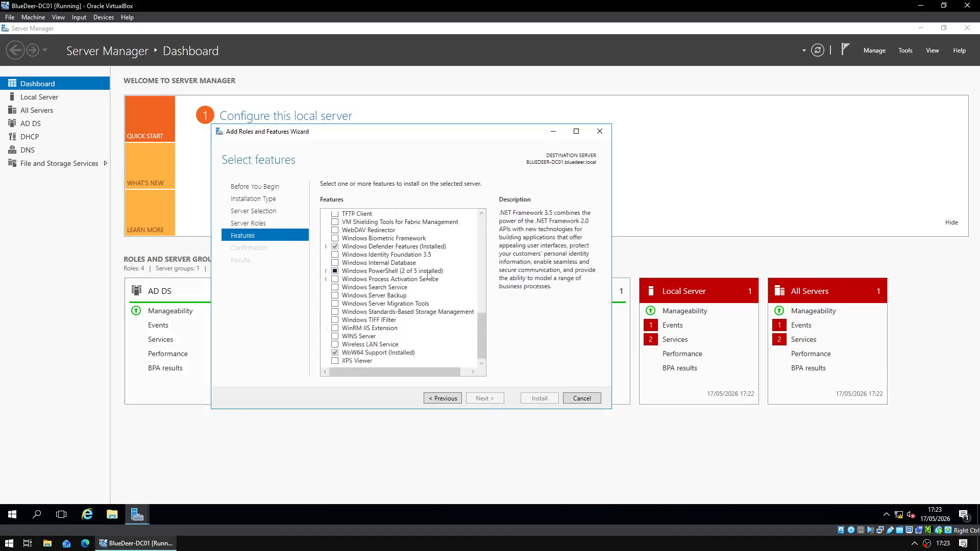
pyautogui.click(335, 296)
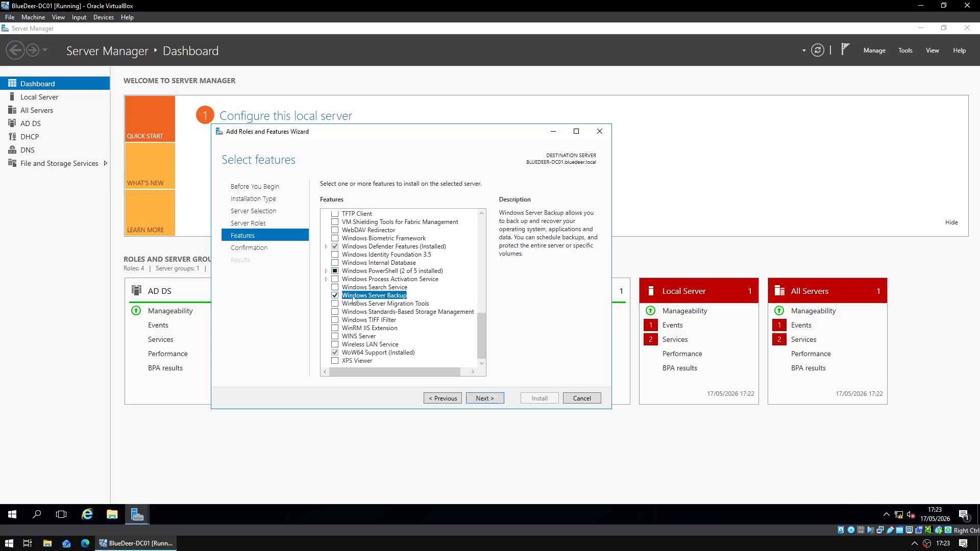
pyautogui.click(488, 399)
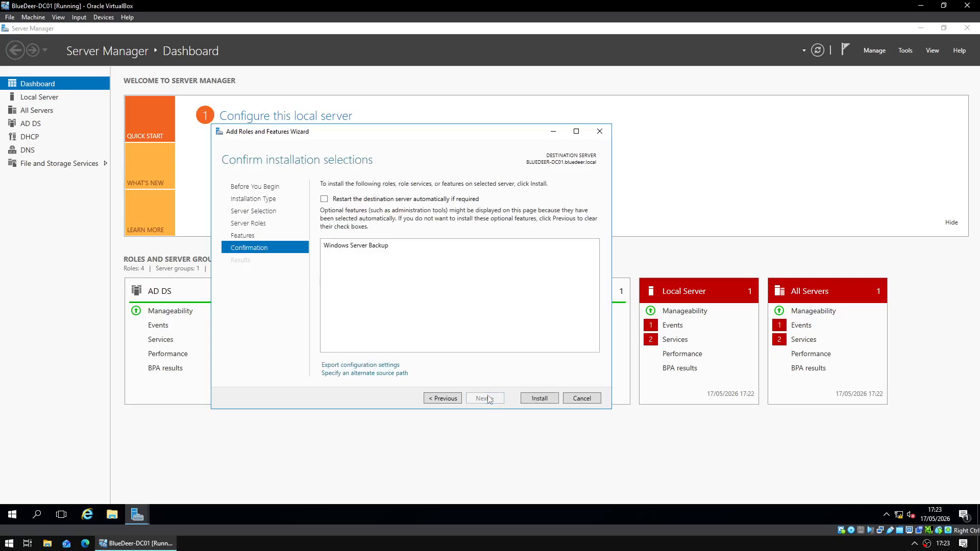
pyautogui.click(532, 402)
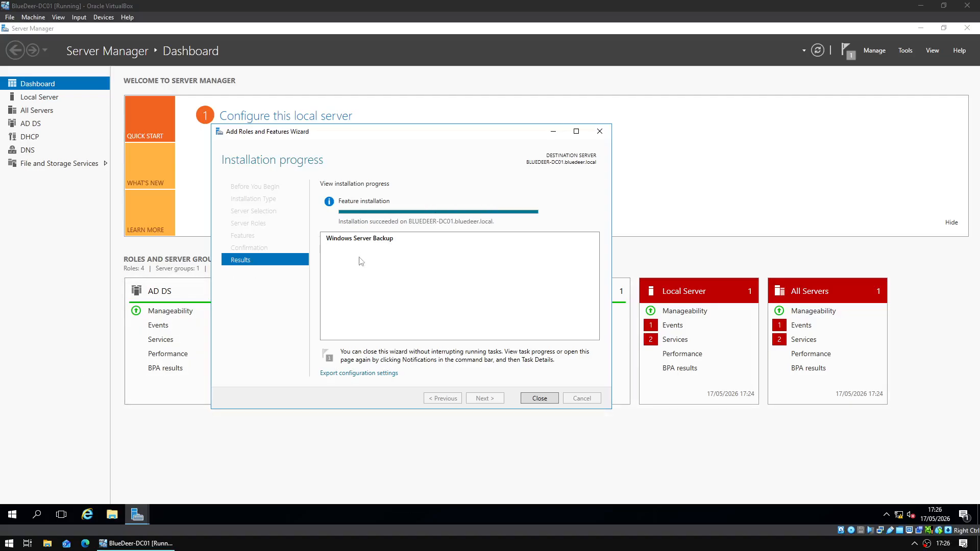
pyautogui.click(542, 403)
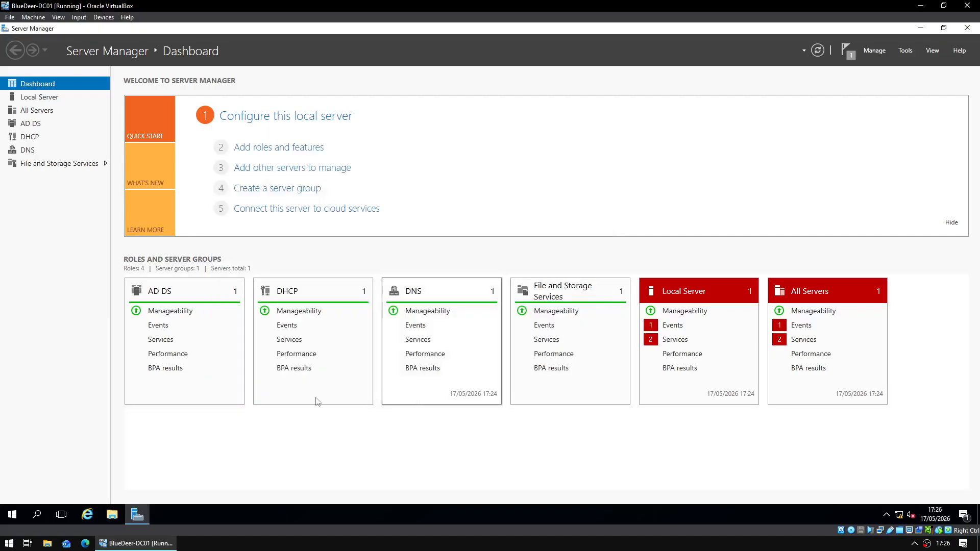
# - Launch Windows Server Backup from the Start menu and select Local Backup
pyautogui.click(12, 515)
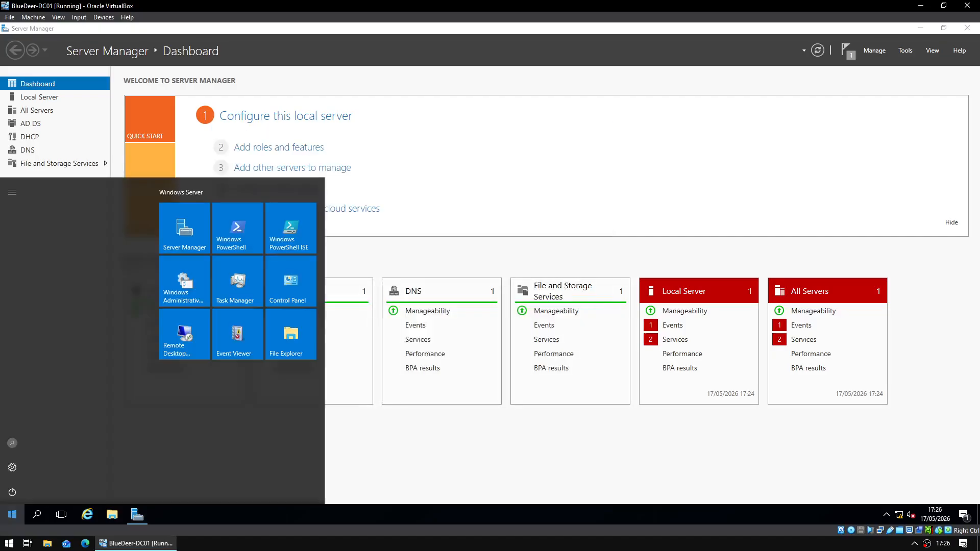
pyautogui.scroll(-3, 100, 385)
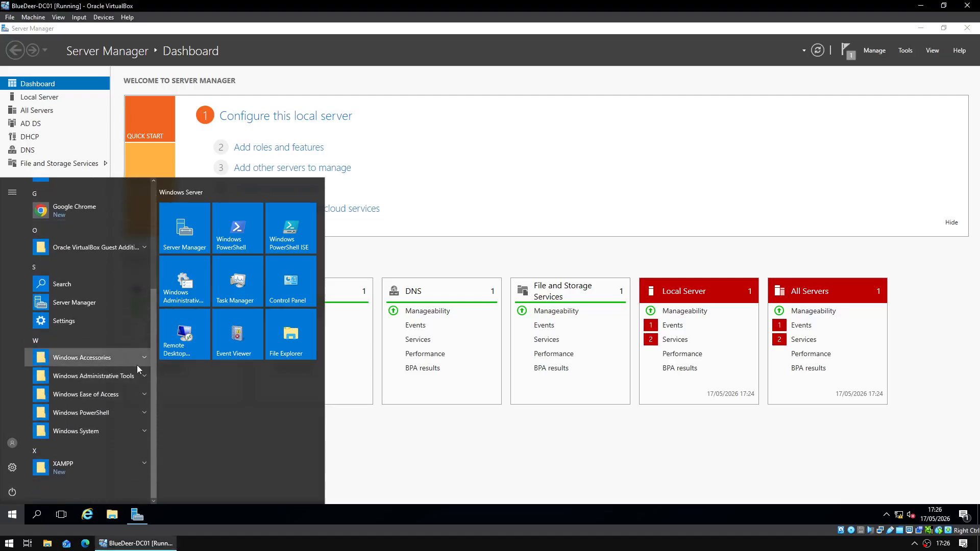
pyautogui.click(137, 364)
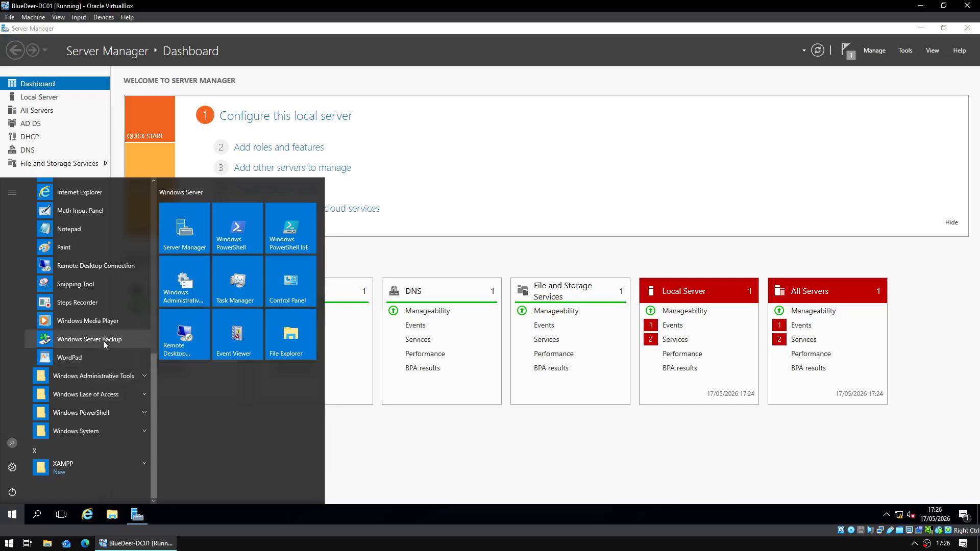
pyautogui.click(110, 341)
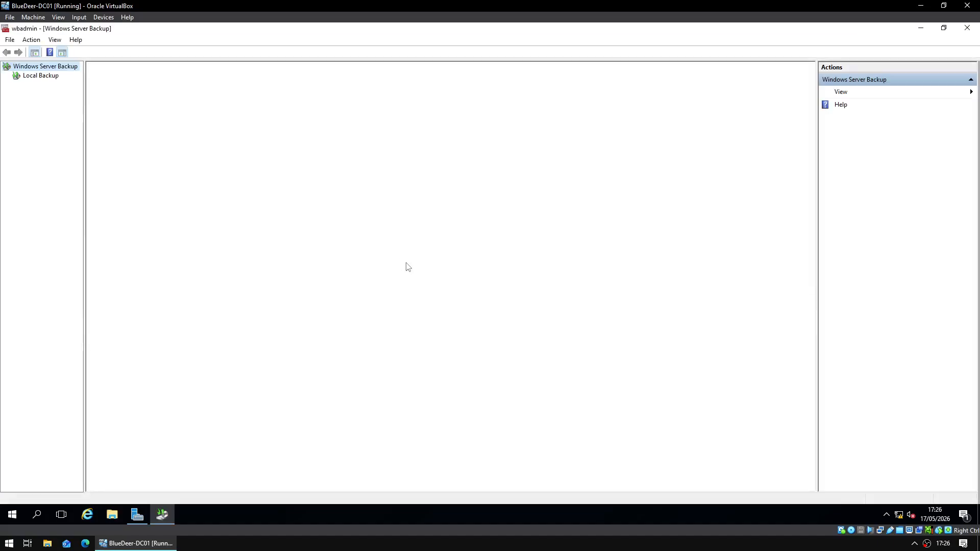
pyautogui.click(51, 77)
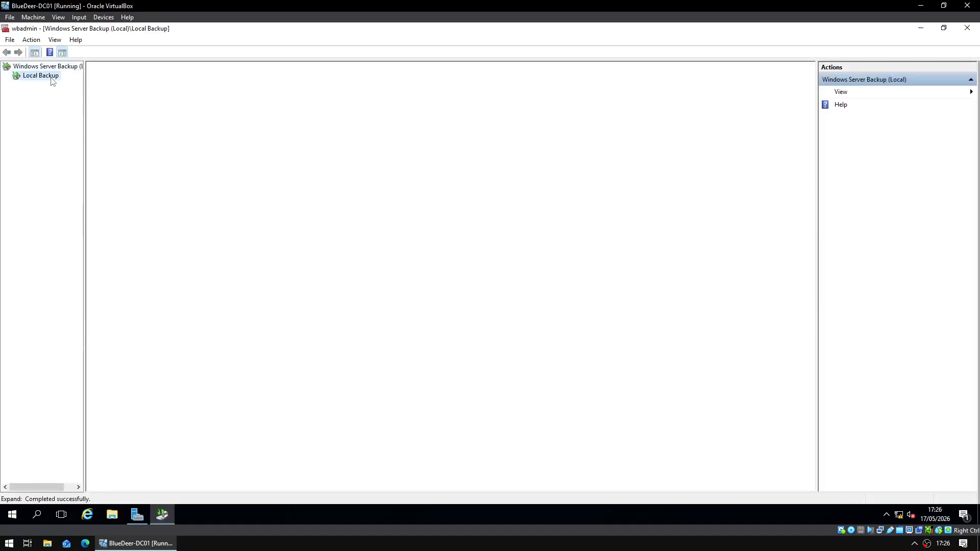
pyautogui.rightClick(52, 80)
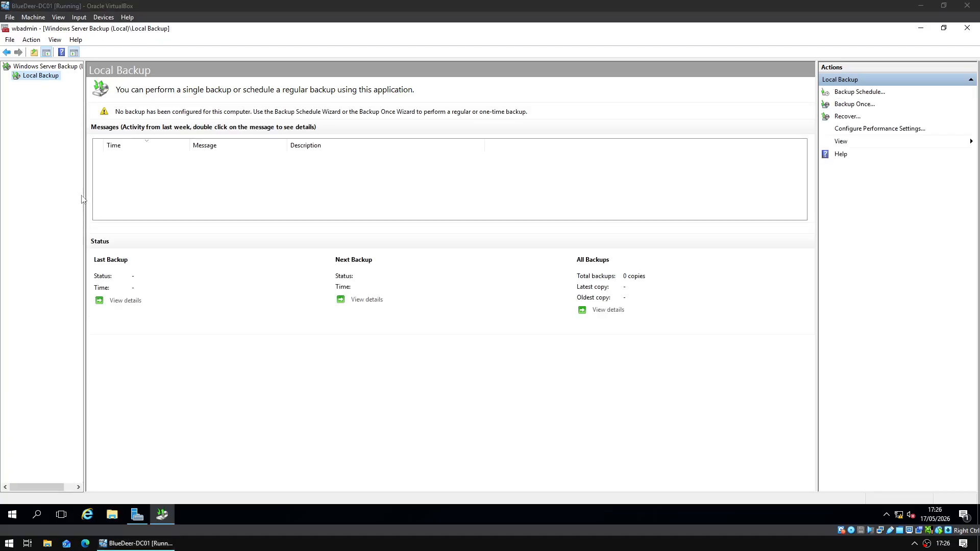
pyautogui.rightClick(45, 74)
# - Start the Backup Schedule wizard with a custom configuration backing up only C:\shares
pyautogui.click(87, 81)
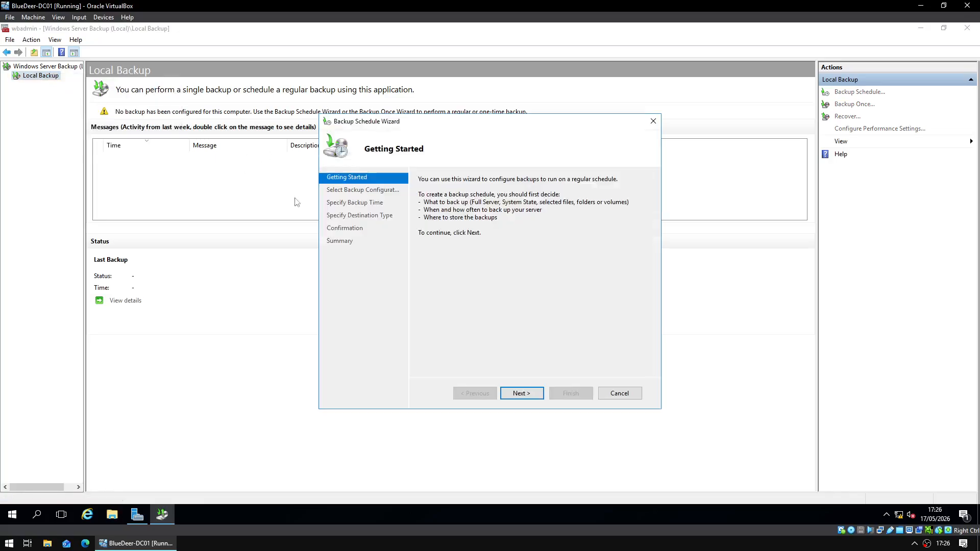
pyautogui.click(514, 394)
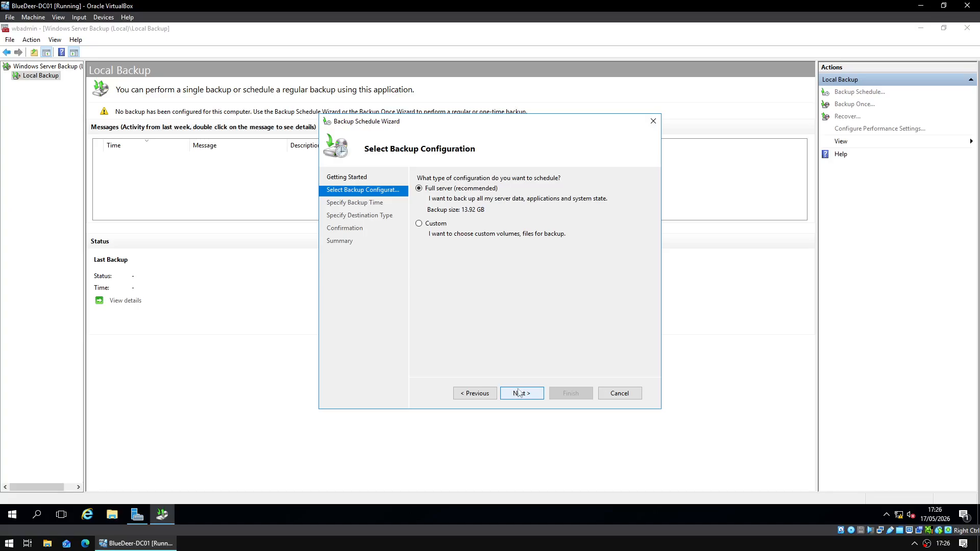
pyautogui.click(441, 225)
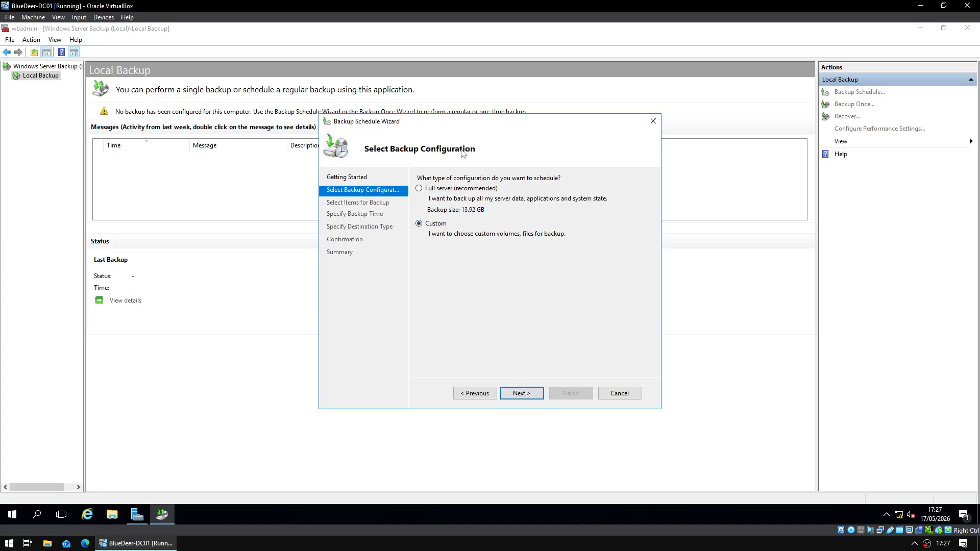
pyautogui.click(522, 391)
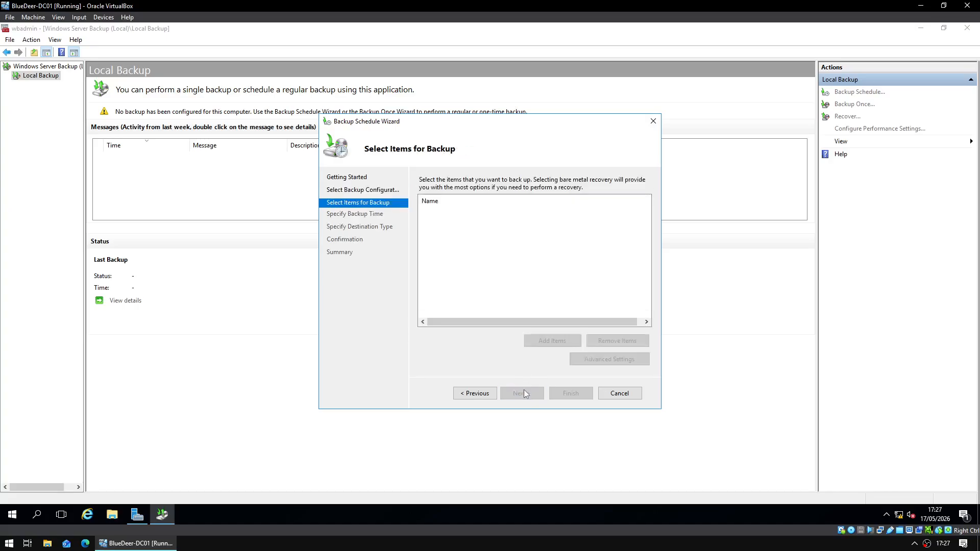
pyautogui.click(557, 341)
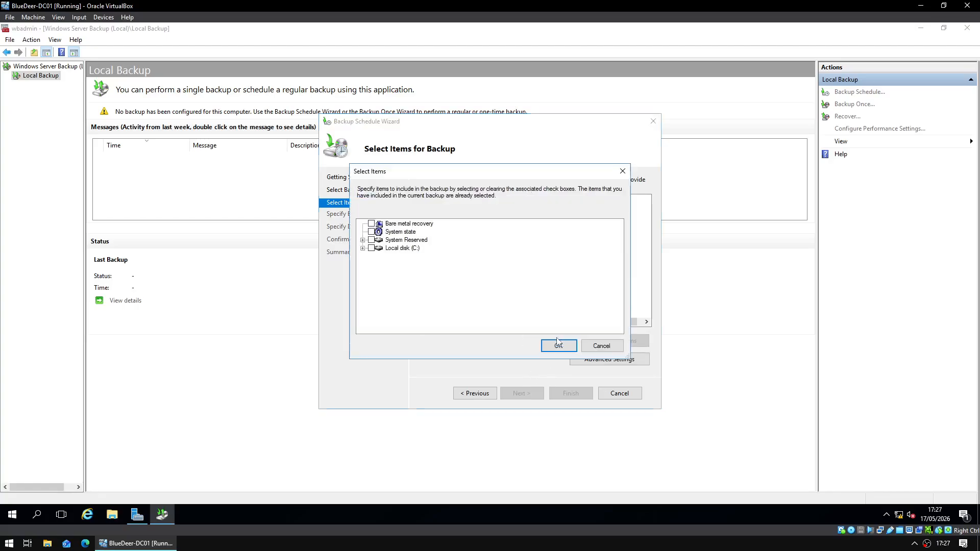
pyautogui.click(363, 249)
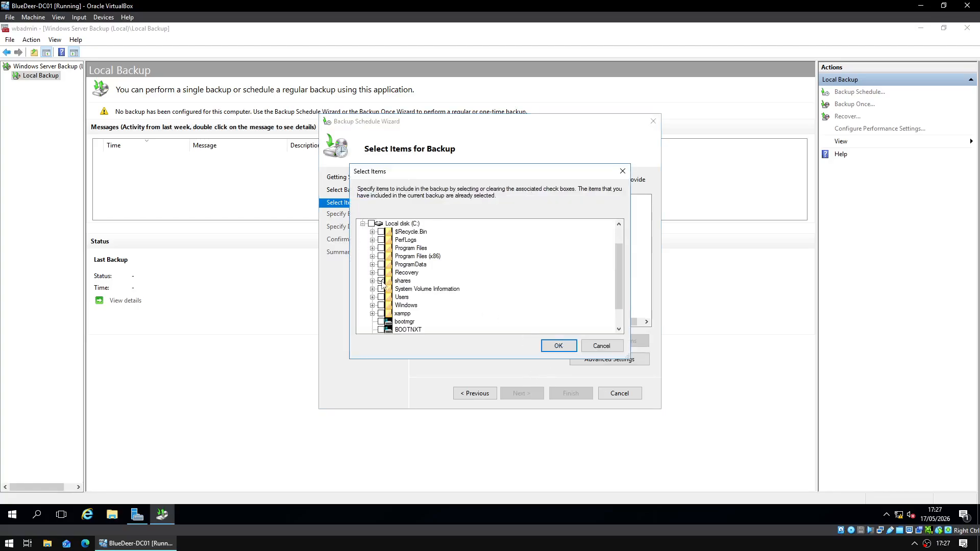
pyautogui.click(558, 345)
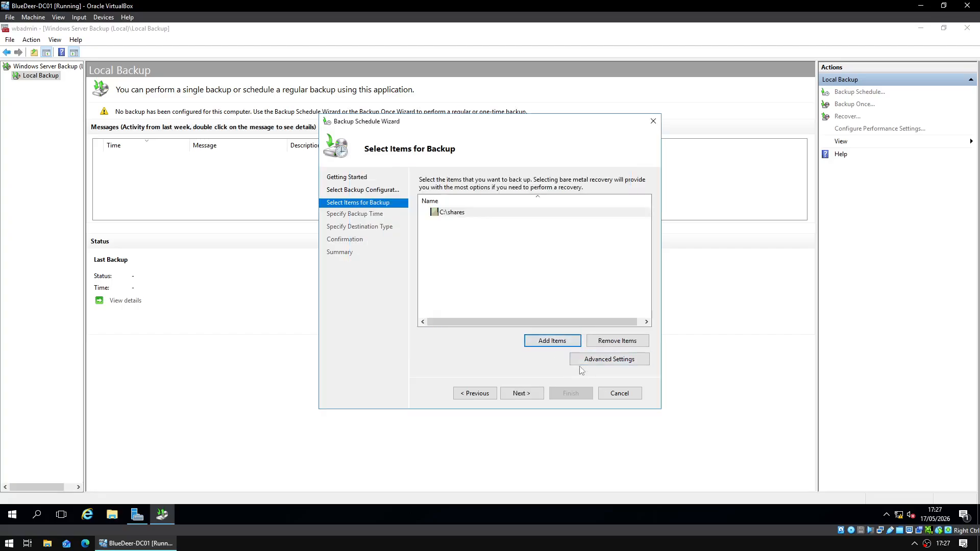
# - Schedule the backup to run once daily at 23:30
pyautogui.click(523, 394)
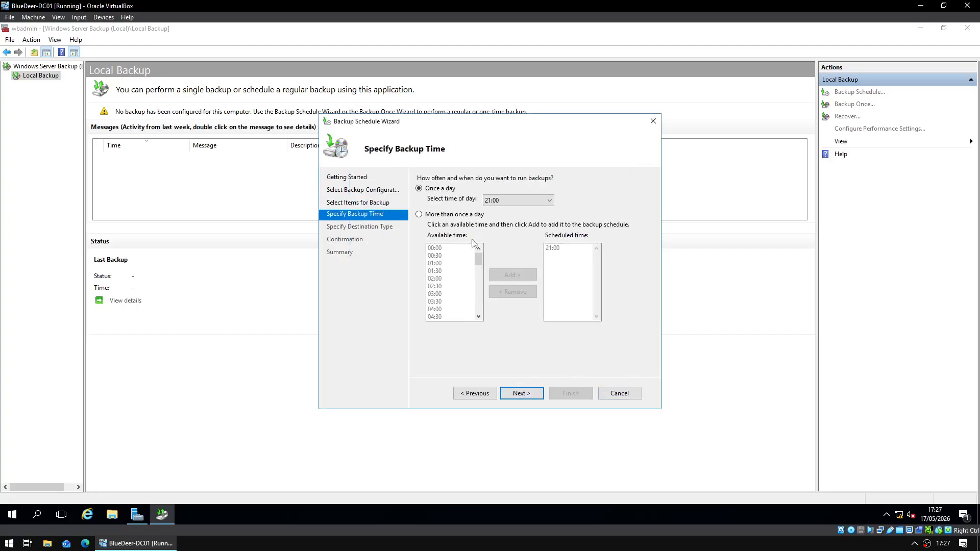
pyautogui.click(516, 201)
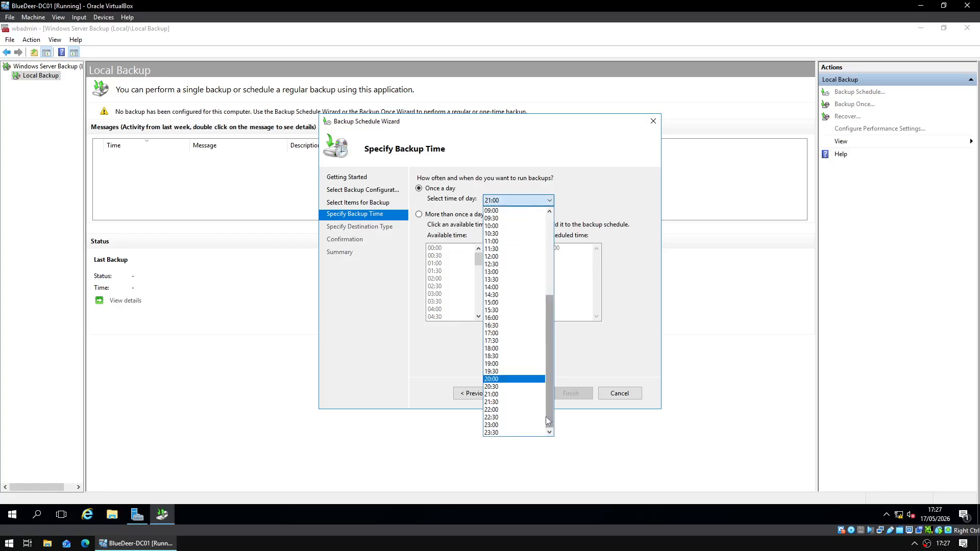
pyautogui.click(515, 433)
pyautogui.click(526, 393)
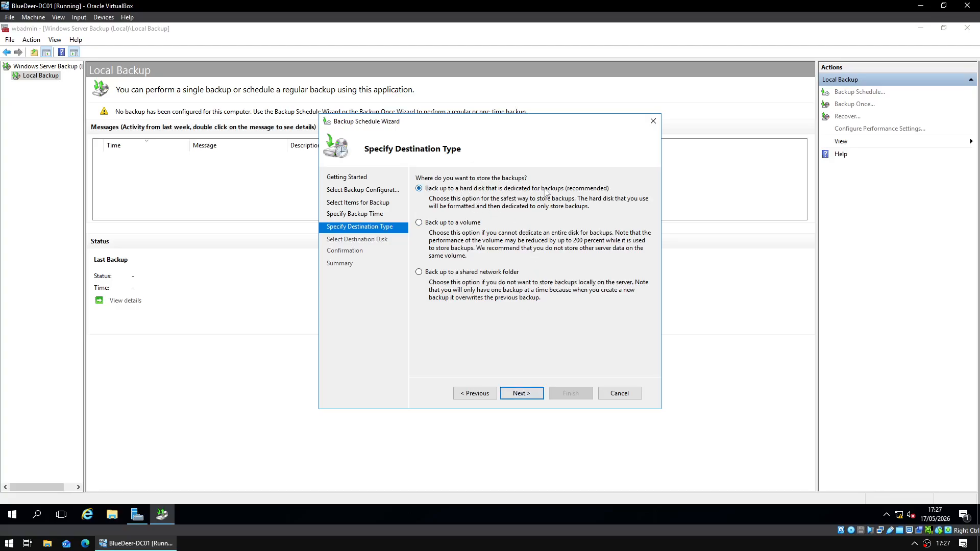
# - Choose 'Back up to a shared network folder' and accept the overwrite warning
pyautogui.click(466, 272)
pyautogui.click(518, 394)
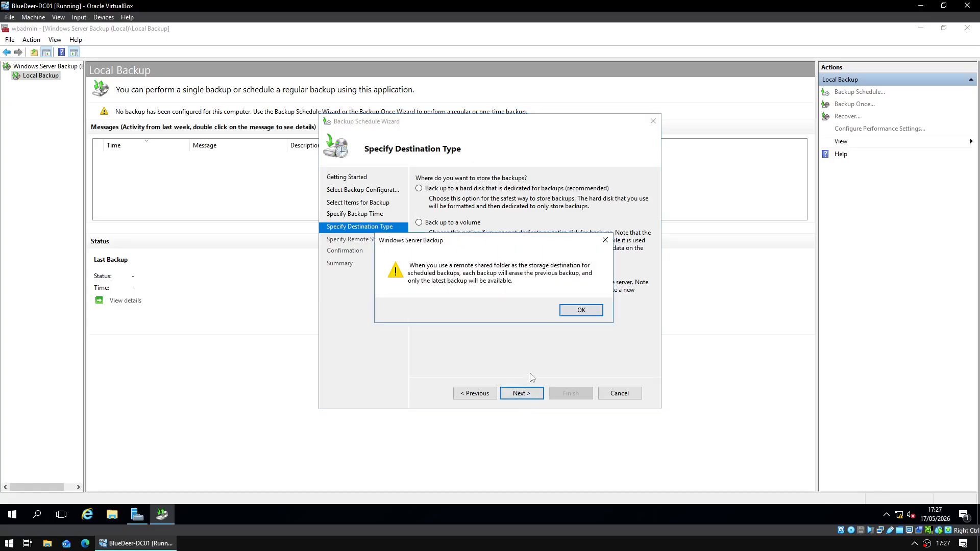
pyautogui.click(581, 311)
# - Look up the Unit_20_Software network drive's path in File Explorer, then return to the wizard
pyautogui.click(115, 514)
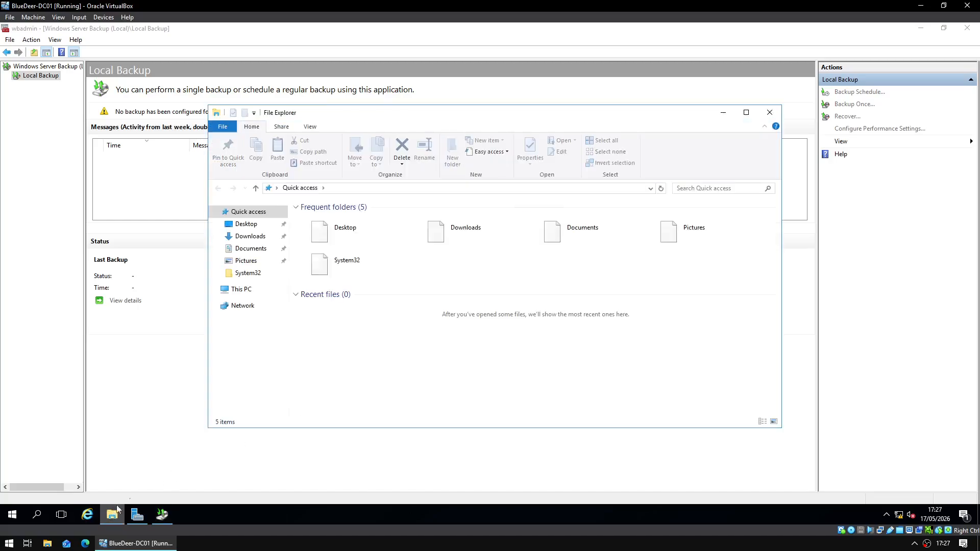
pyautogui.click(240, 289)
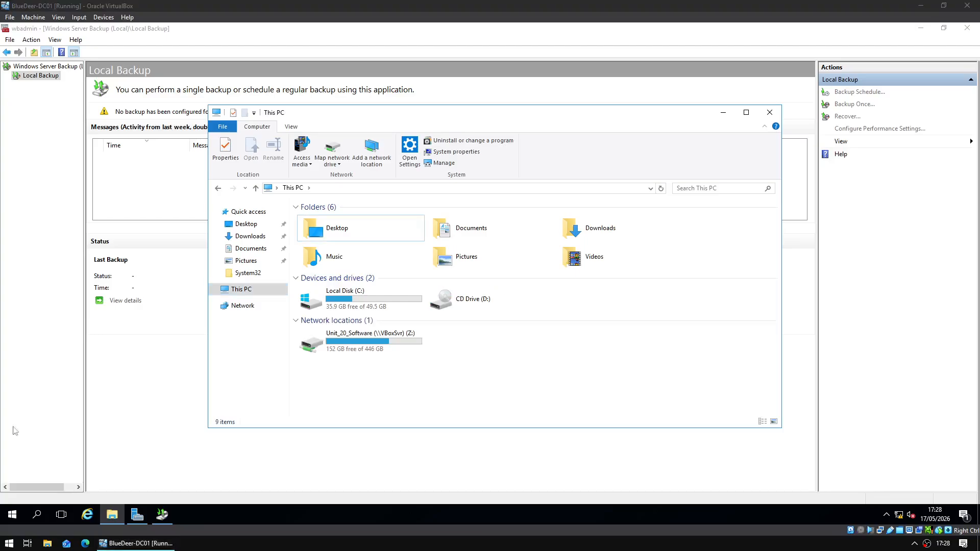
pyautogui.click(384, 338)
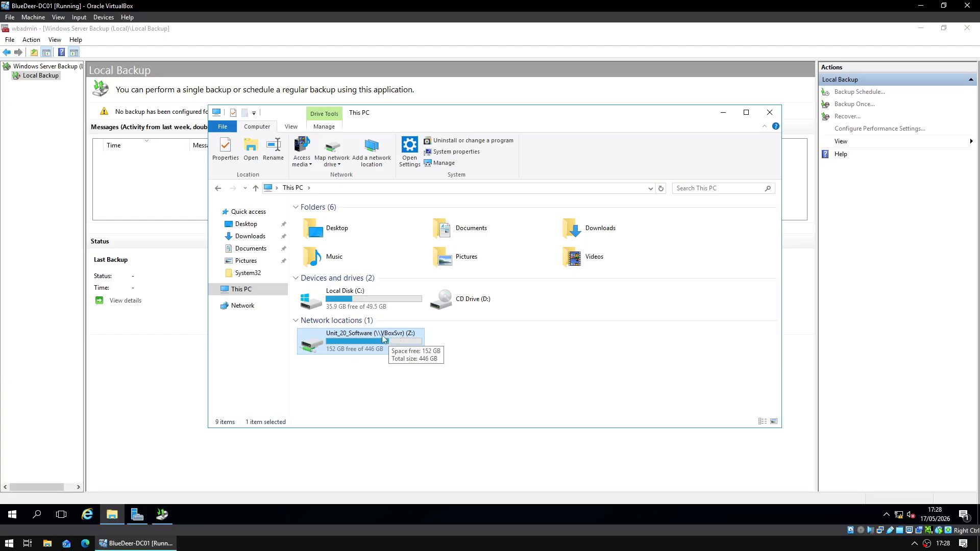
pyautogui.doubleClick(382, 338)
pyautogui.click(421, 189)
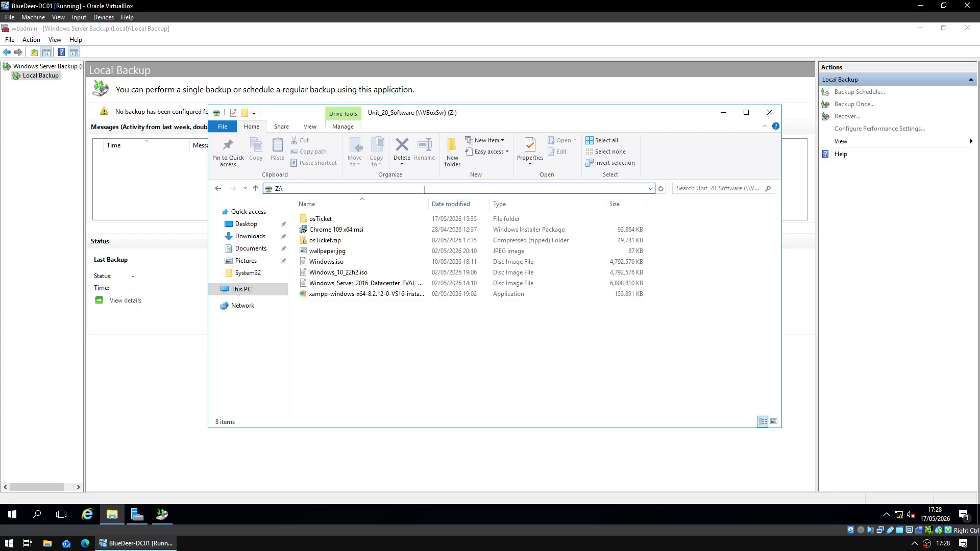
pyautogui.click(218, 189)
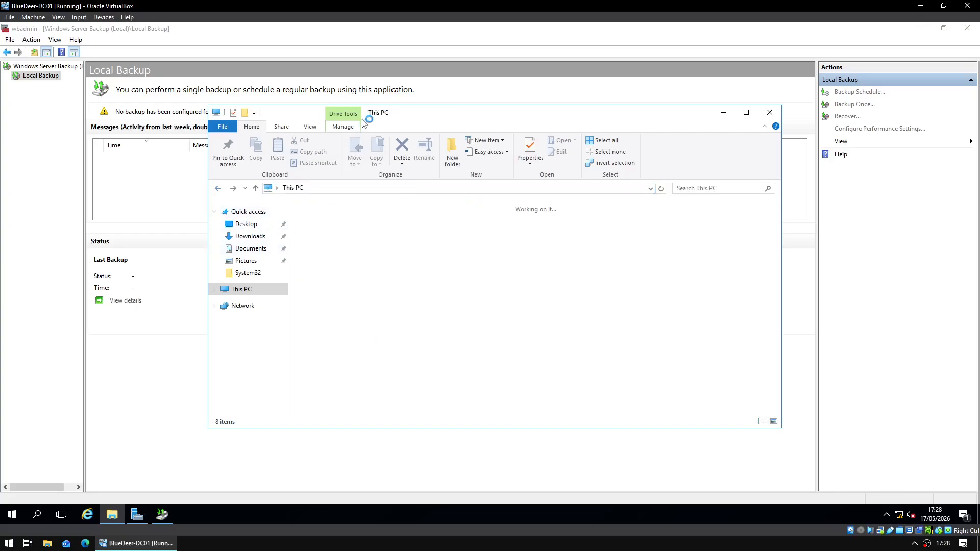
pyautogui.click(483, 188)
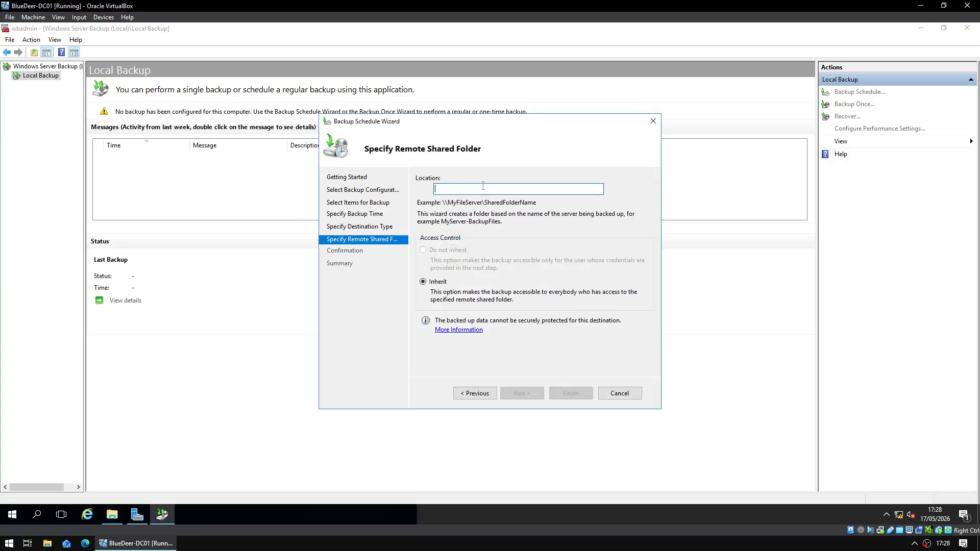
# - Set the backup location to \\VBoxSvr\Unit_20_Software
pyautogui.write('\\\\')
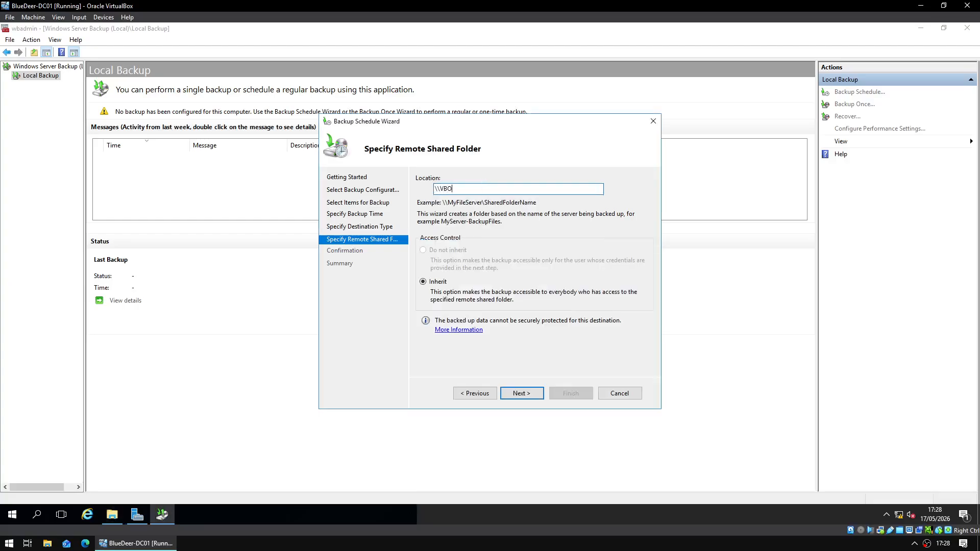
pyautogui.write('VBoxSvr\\Unit_')
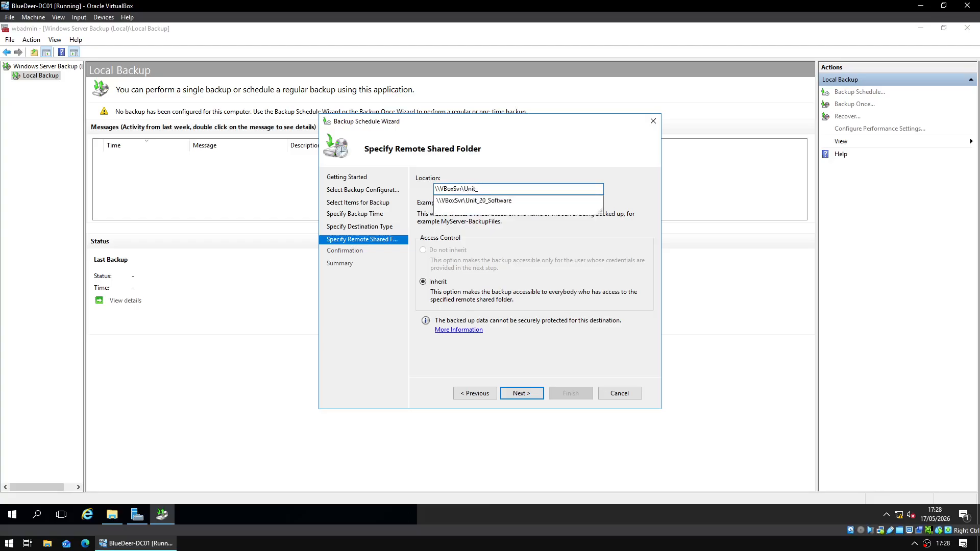
pyautogui.press('Down')
pyautogui.press('Return')
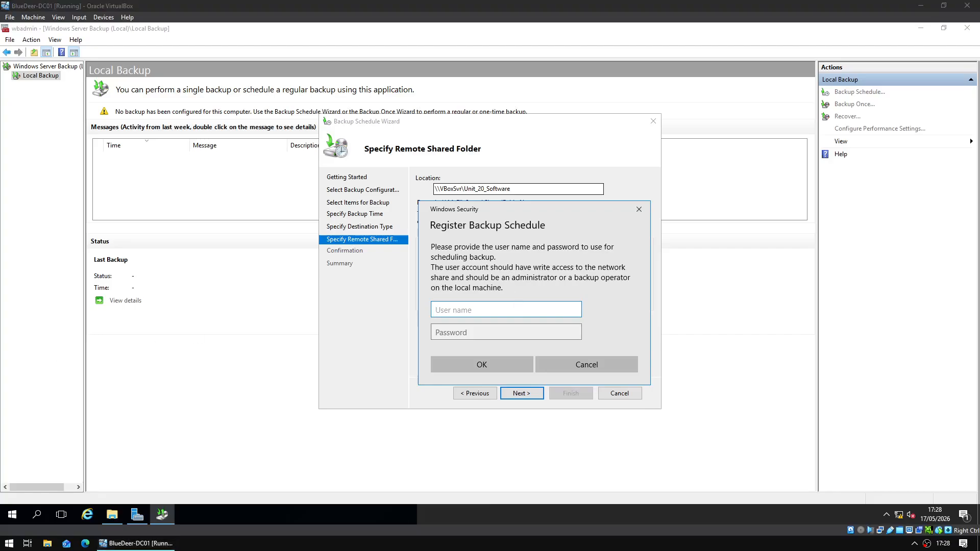
# - Enter the Administrator user name and account password, then finish creating the schedule
pyautogui.click(461, 307)
pyautogui.write('A')
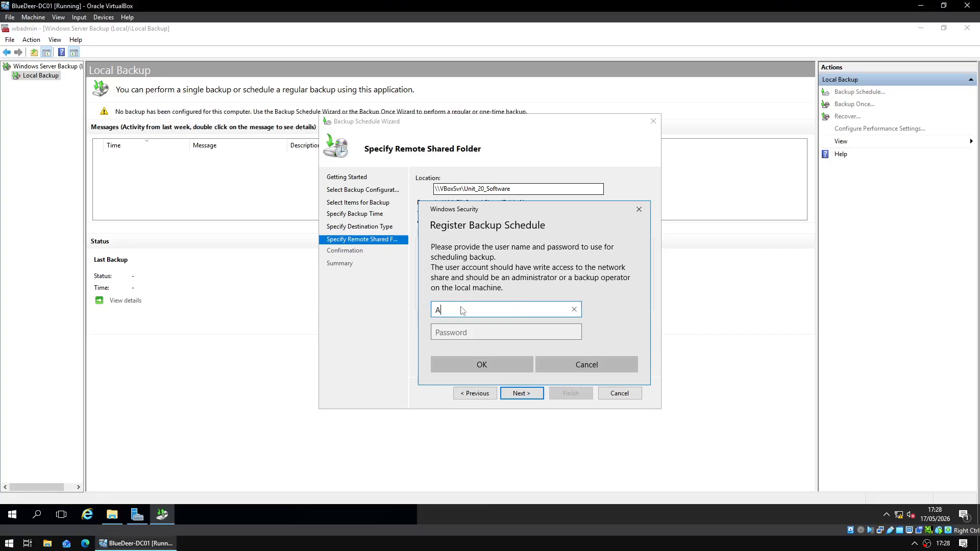
pyautogui.write('dministrator')
pyautogui.press('Tab')
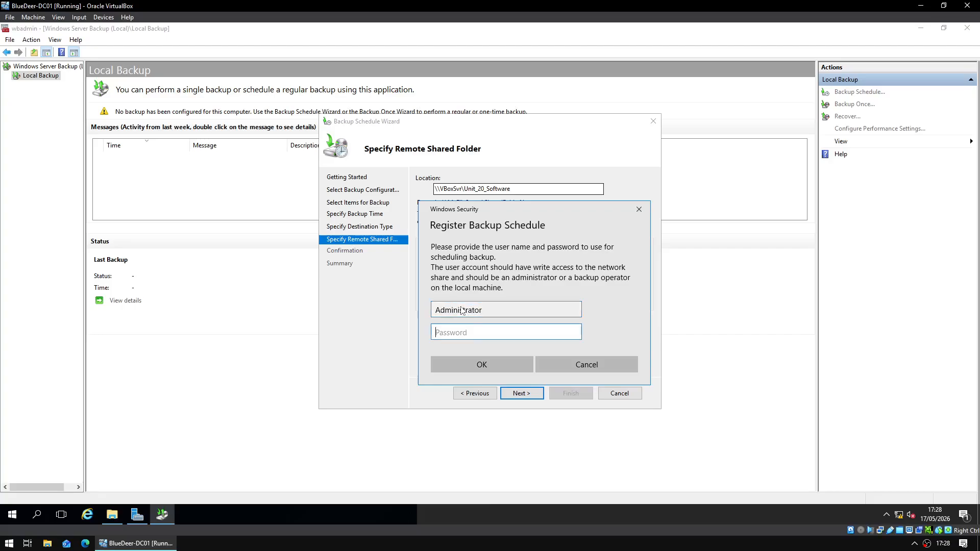
pyautogui.write('******••')
pyautogui.press('capslock')
pyautogui.press('Return')
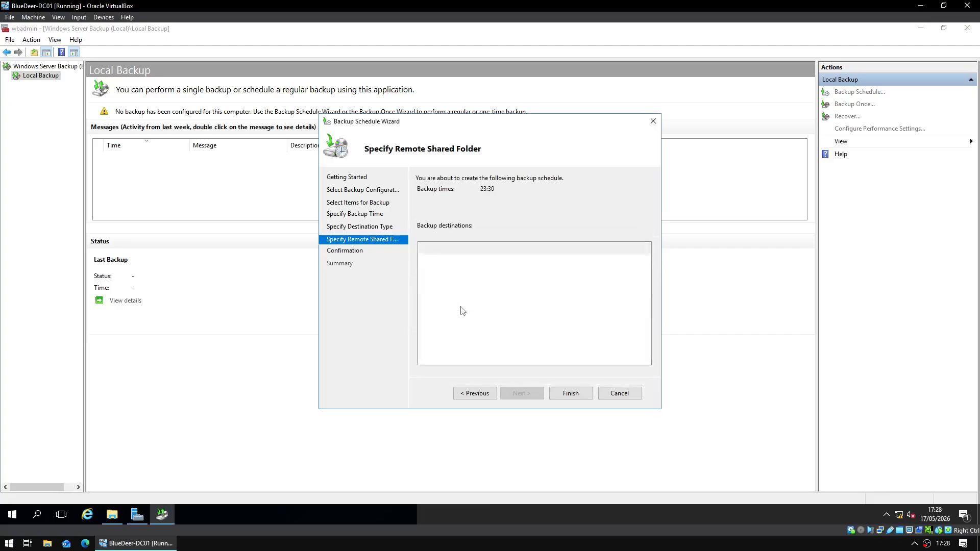
pyautogui.click(570, 394)
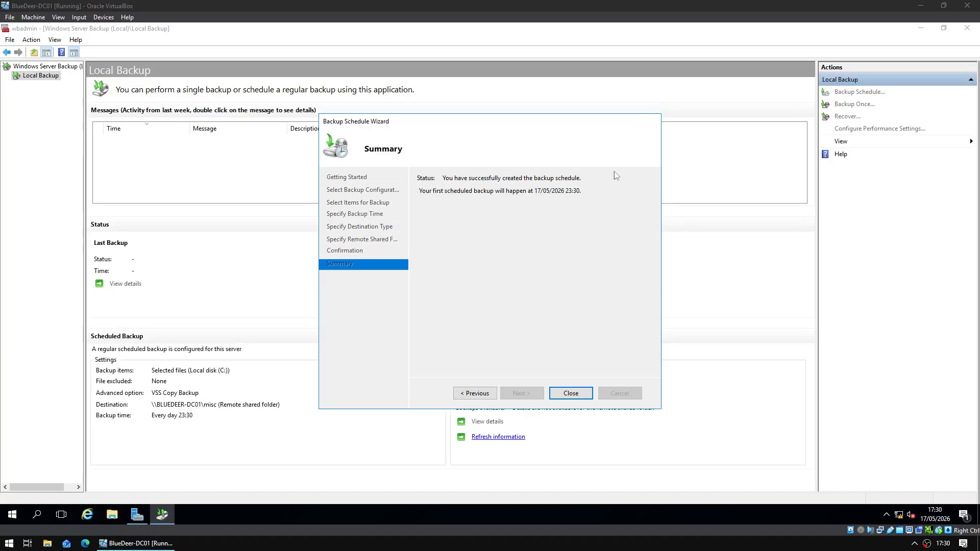
# - Close the finished backup schedule wizard and the Windows Server Backup window
pyautogui.click(568, 394)
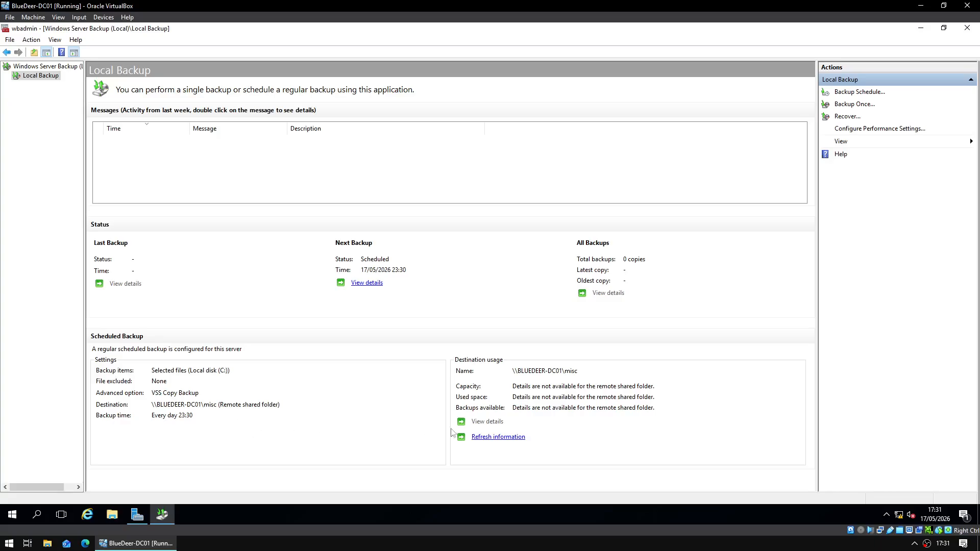
pyautogui.click(964, 28)
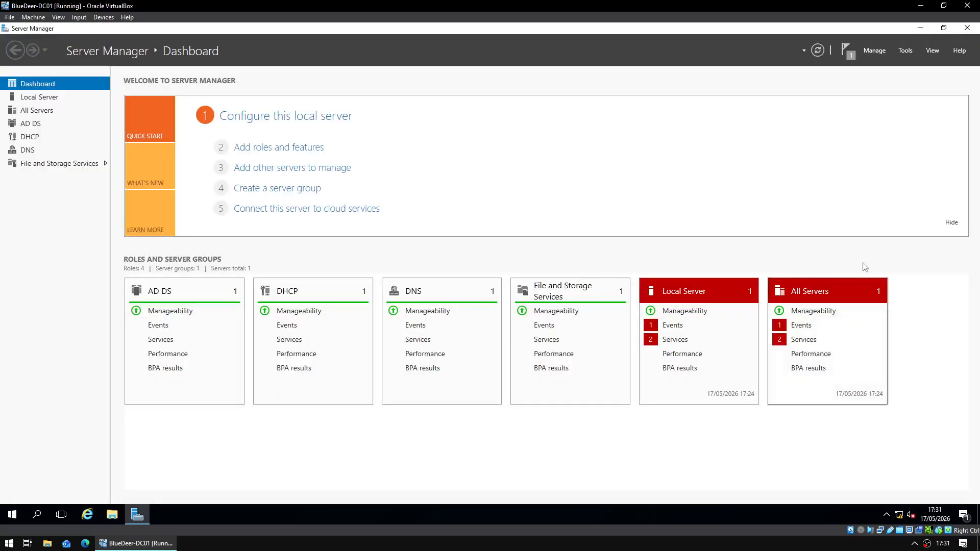